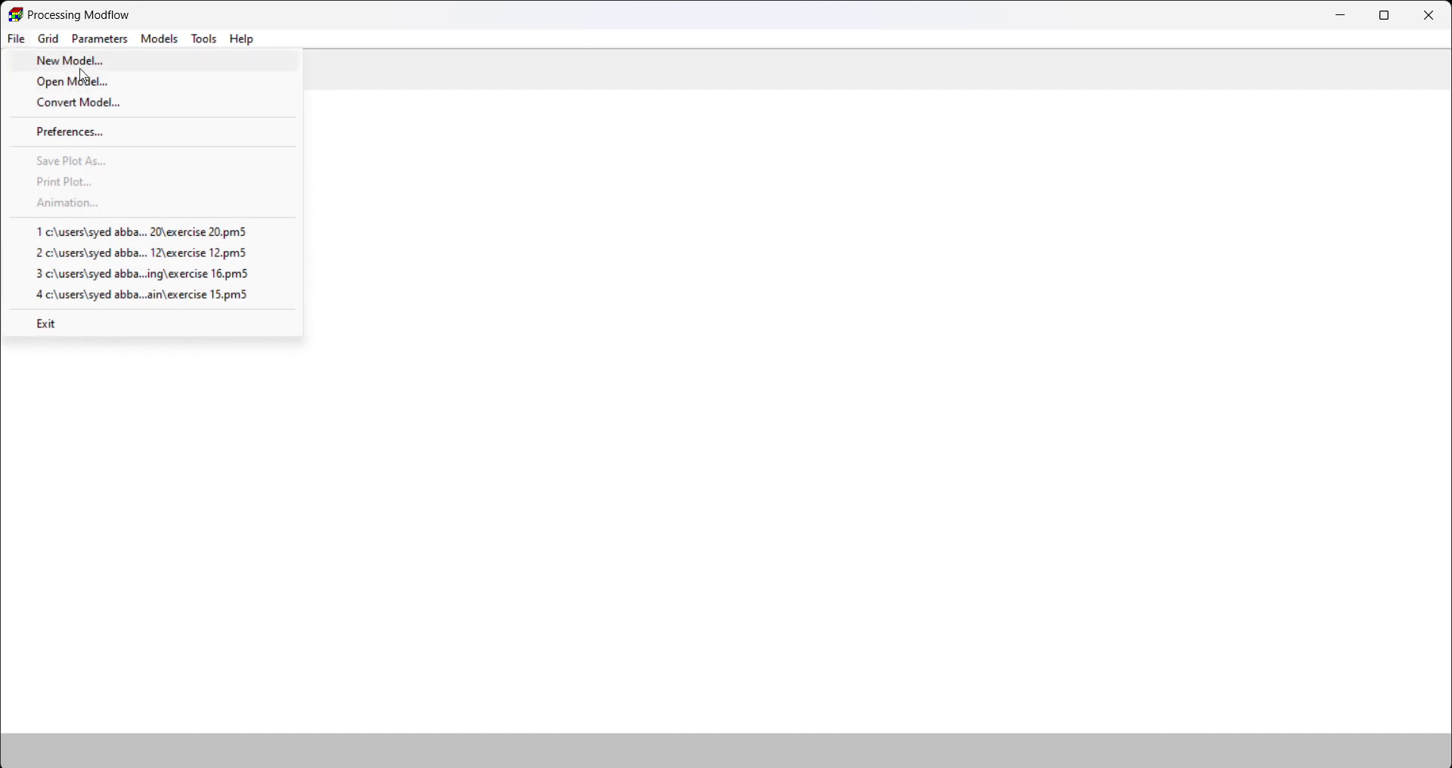
Create a new model named Exercise 20 in the Desktop's Exercise 20 folder.
left_click(76, 63)
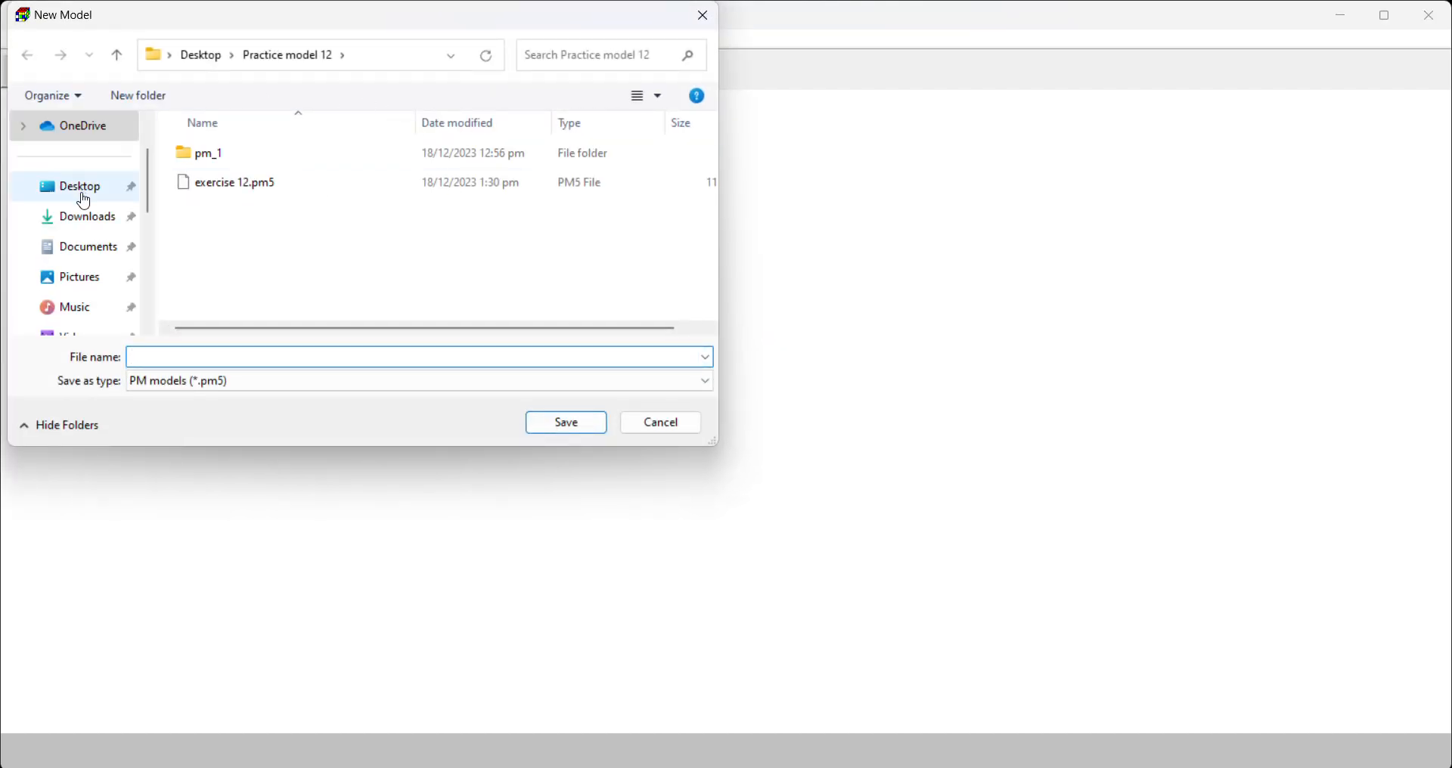
left_click(79, 188)
scroll(456, 257, "down", 10)
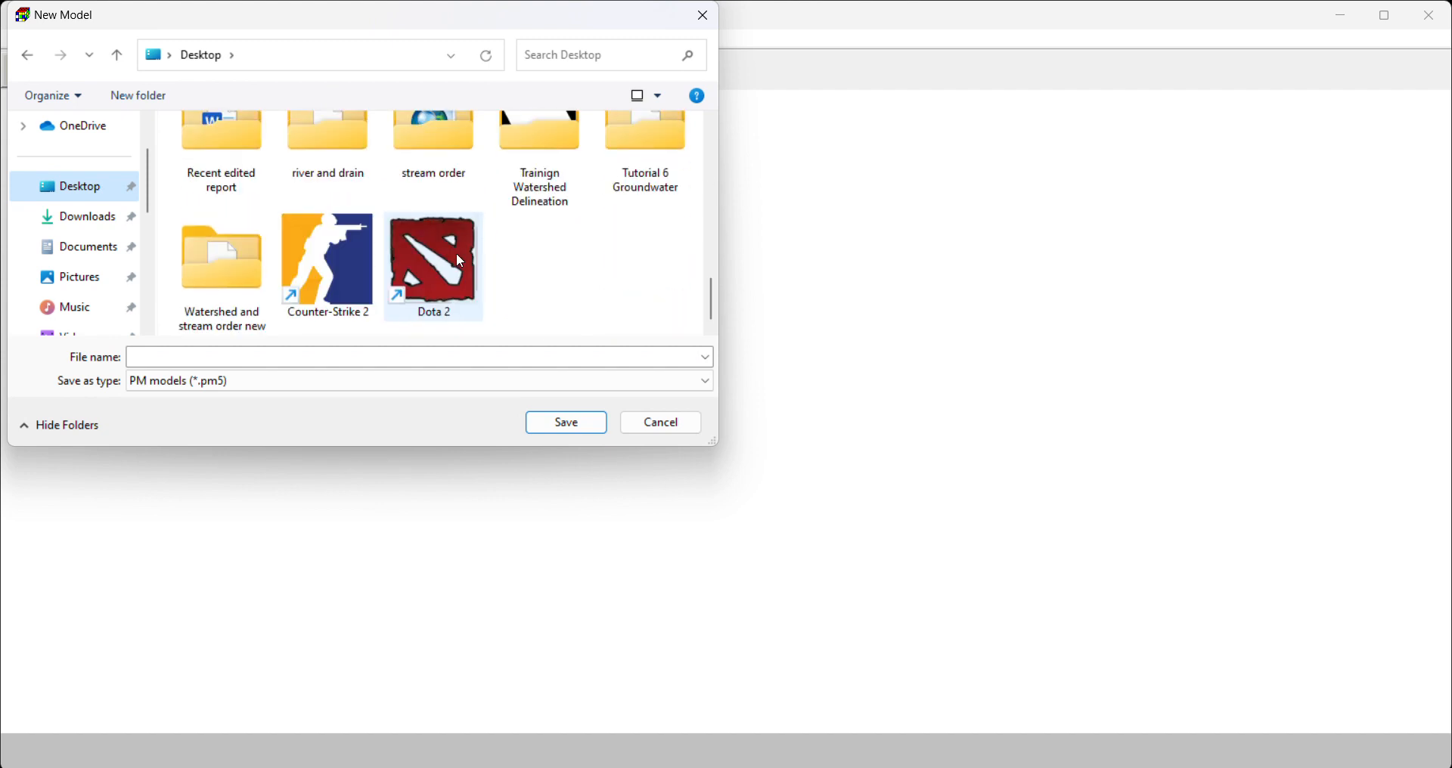
left_click(346, 157)
scroll(337, 149, "up", 5)
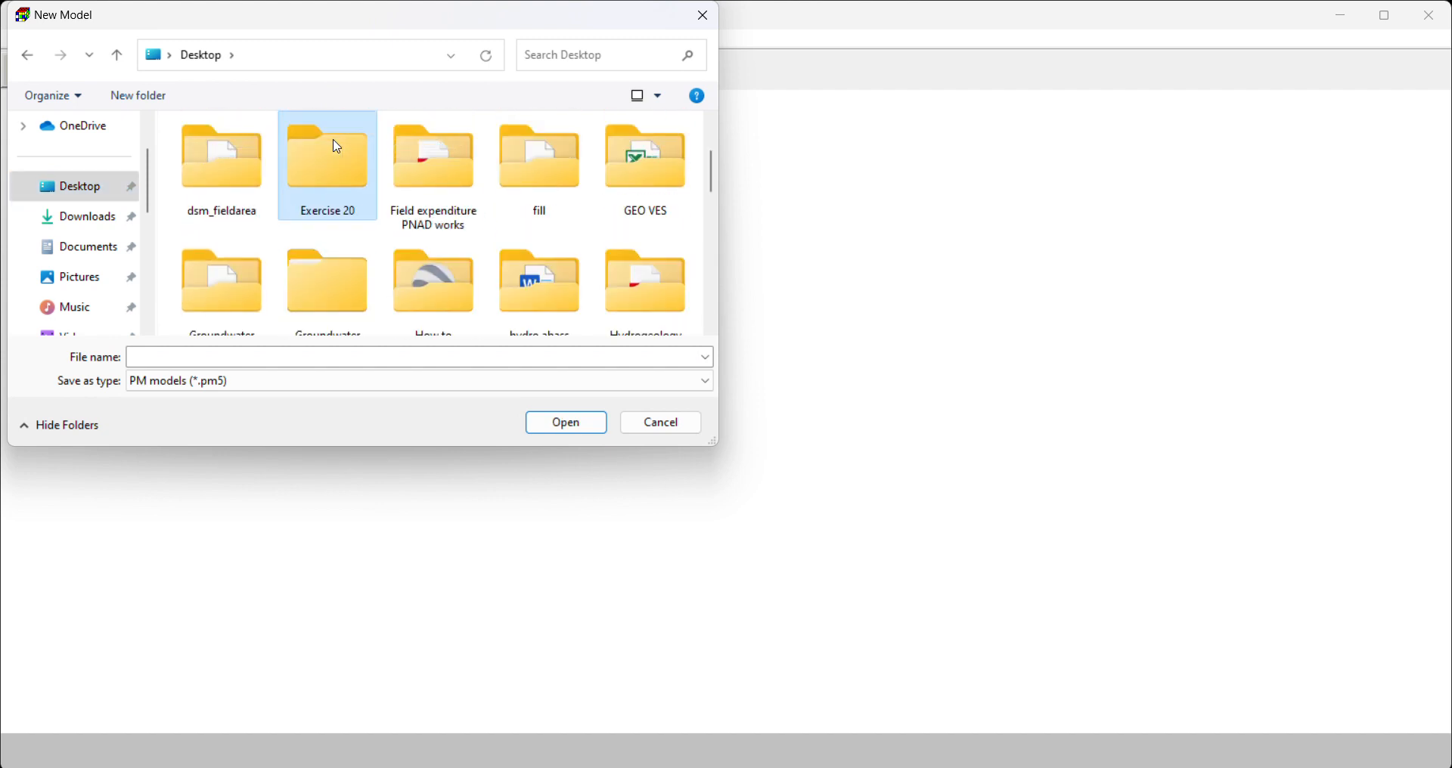
double_click(326, 133)
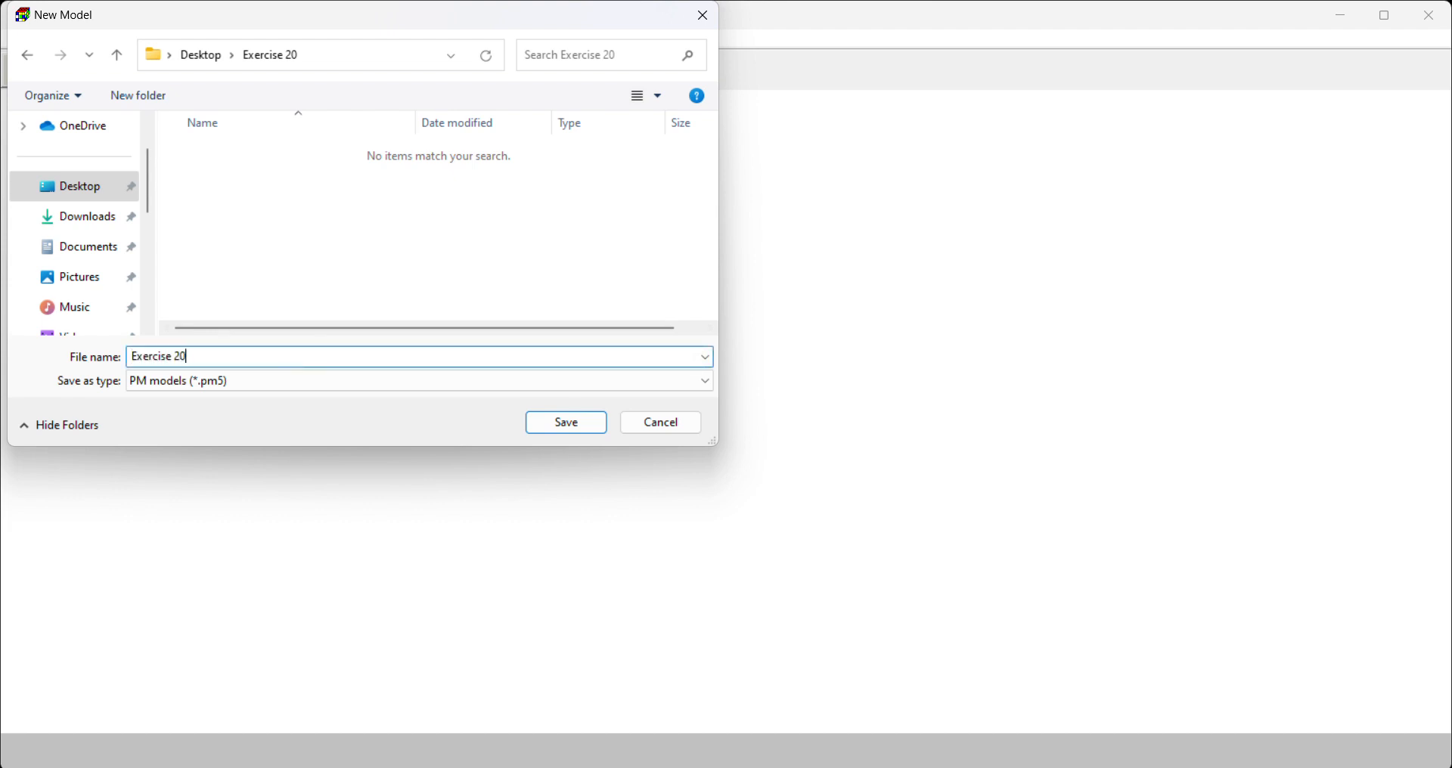
left_click(568, 425)
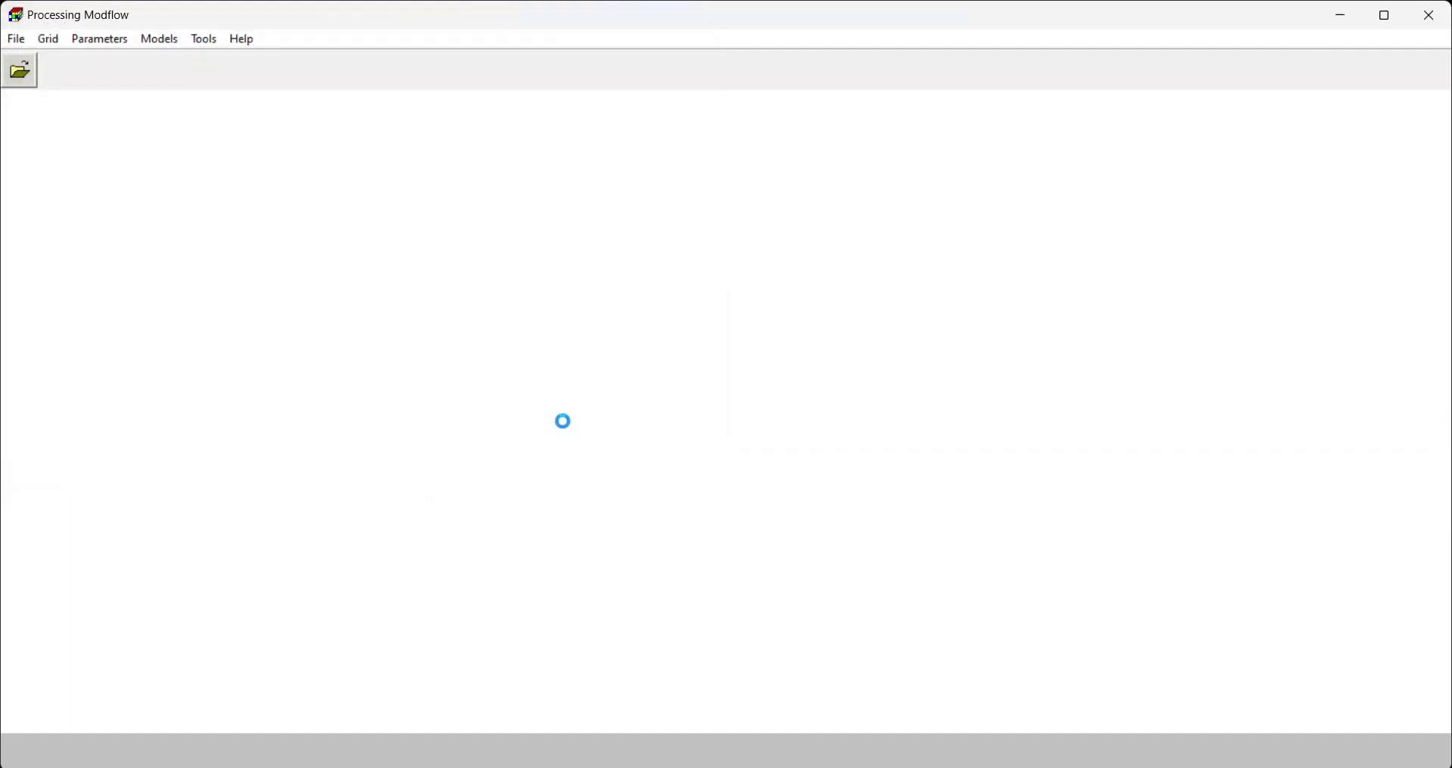
Define a two-layer mesh with 30 rows over a 300 extent and 40 columns over a 400 extent.
left_click(56, 43)
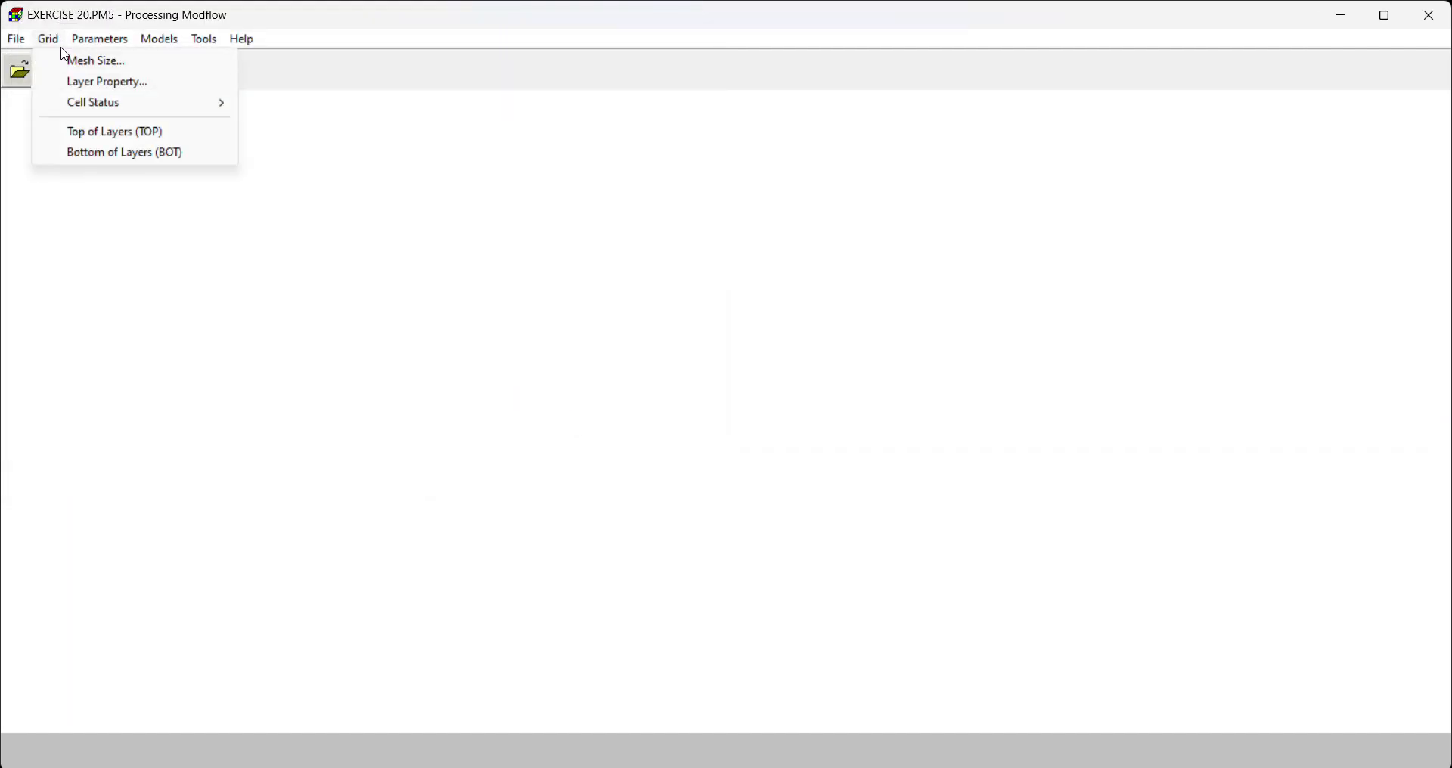
left_click(76, 64)
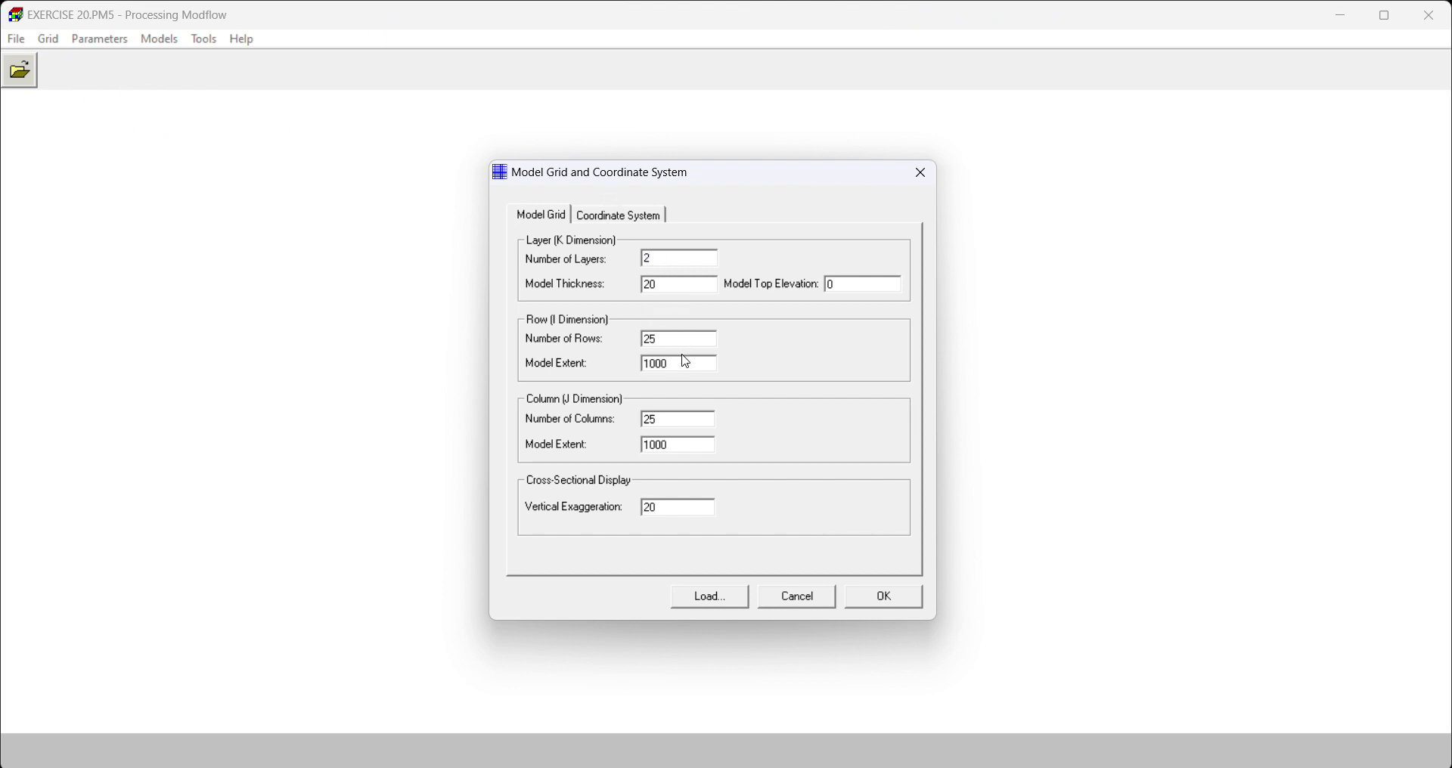
left_click_drag(662, 339, 632, 342)
type("30")
key("Tab")
left_click(882, 599)
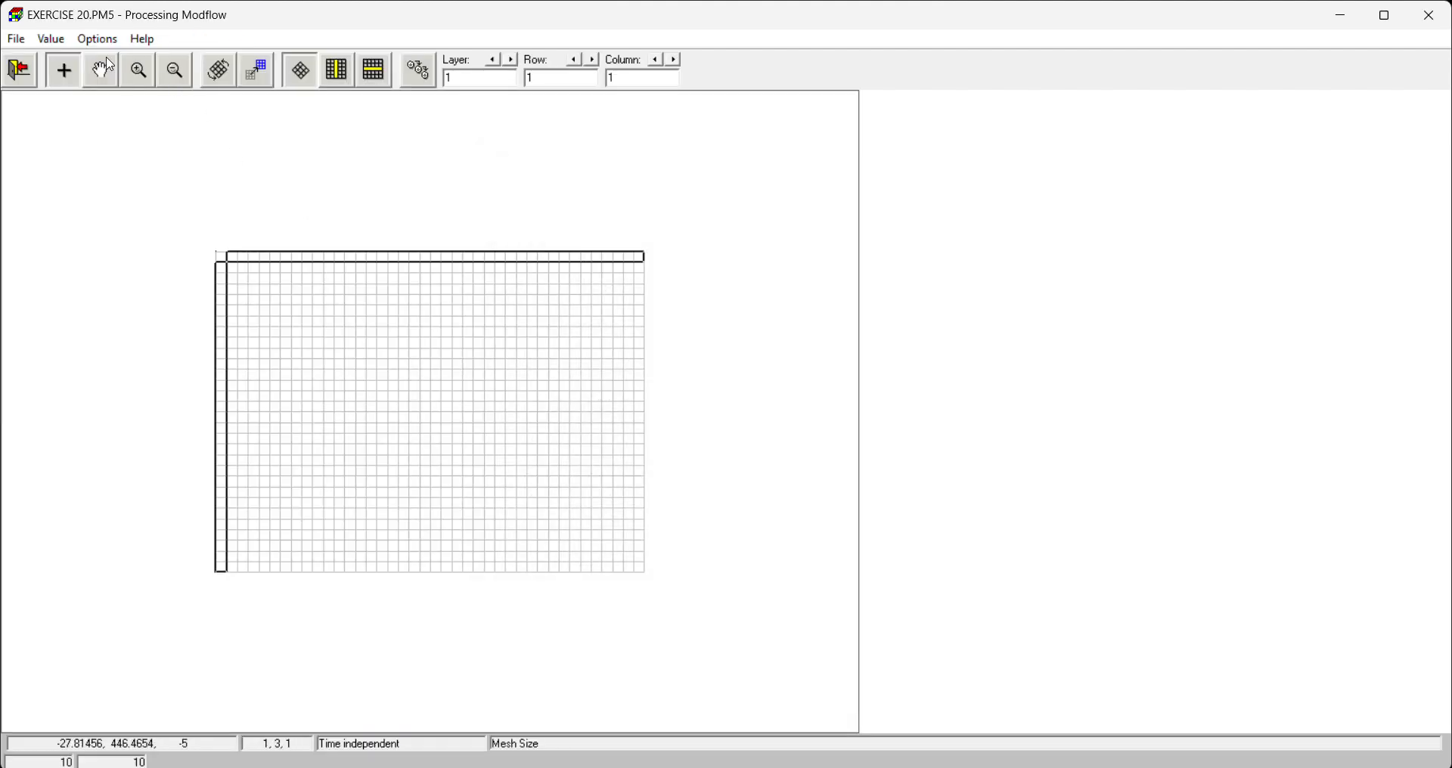
Set the viewing window to X1 -20, Y1 -20, X2 420 and Y2 320, and exit the mesh editor with changes saved.
left_click(95, 38)
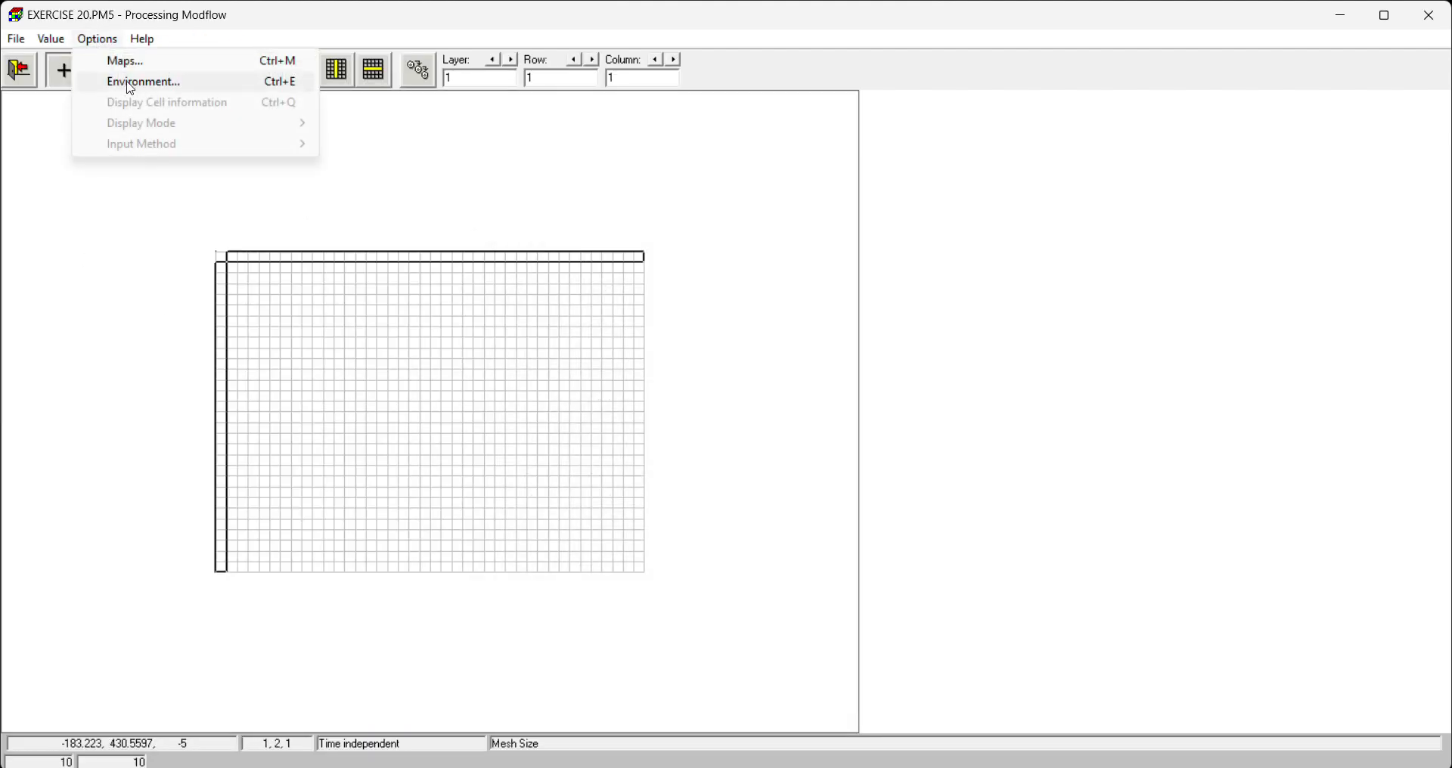
left_click(303, 38)
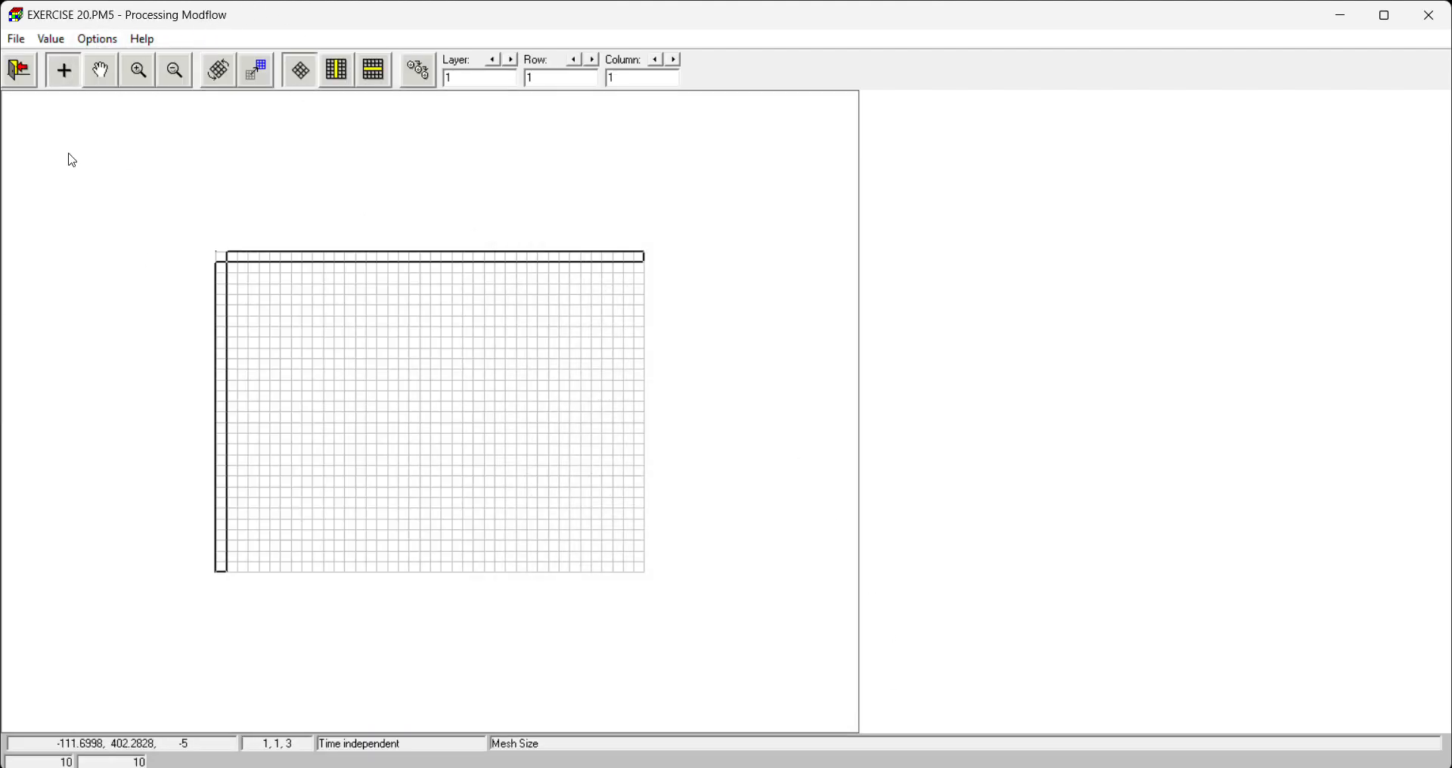
left_click(87, 40)
left_click(128, 82)
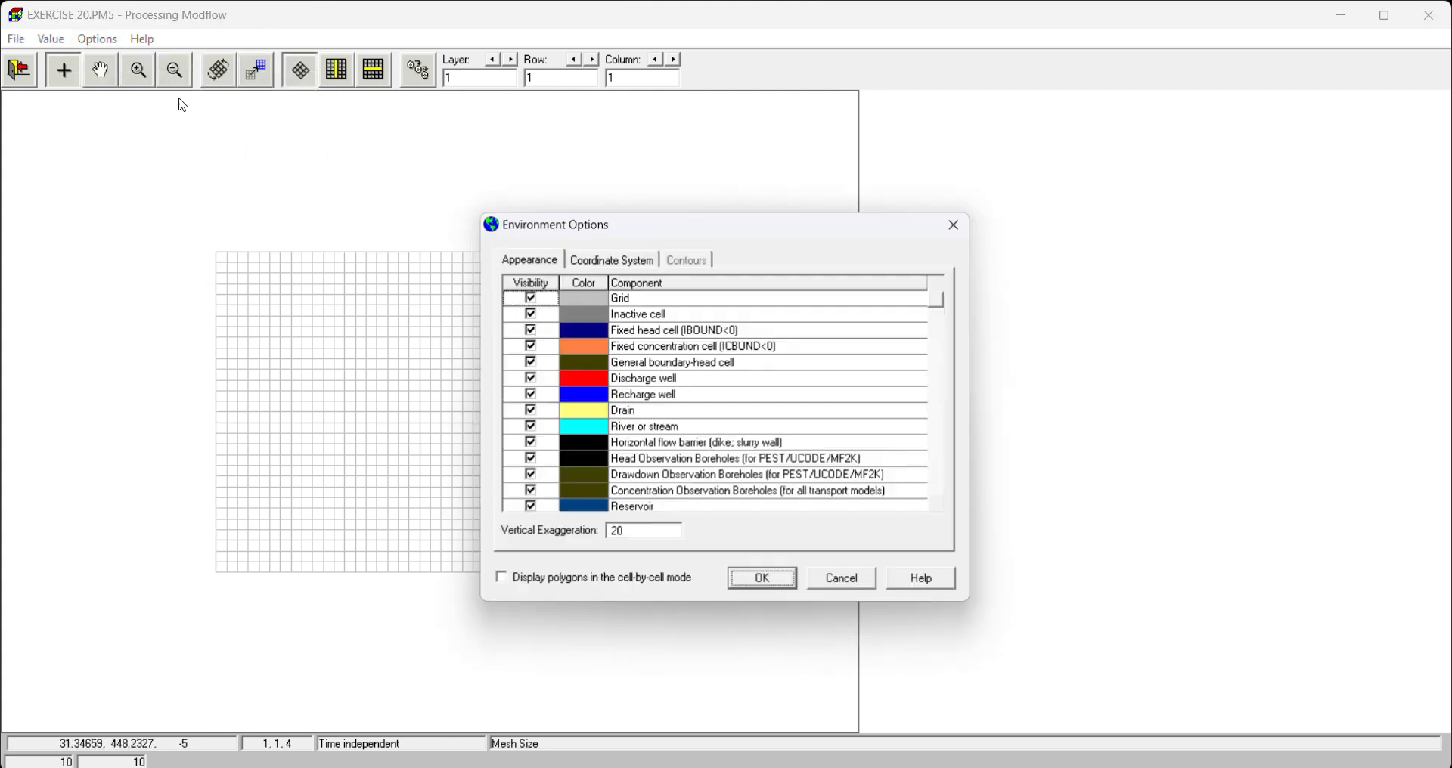
left_click(639, 265)
left_click_drag(601, 428, 536, 431)
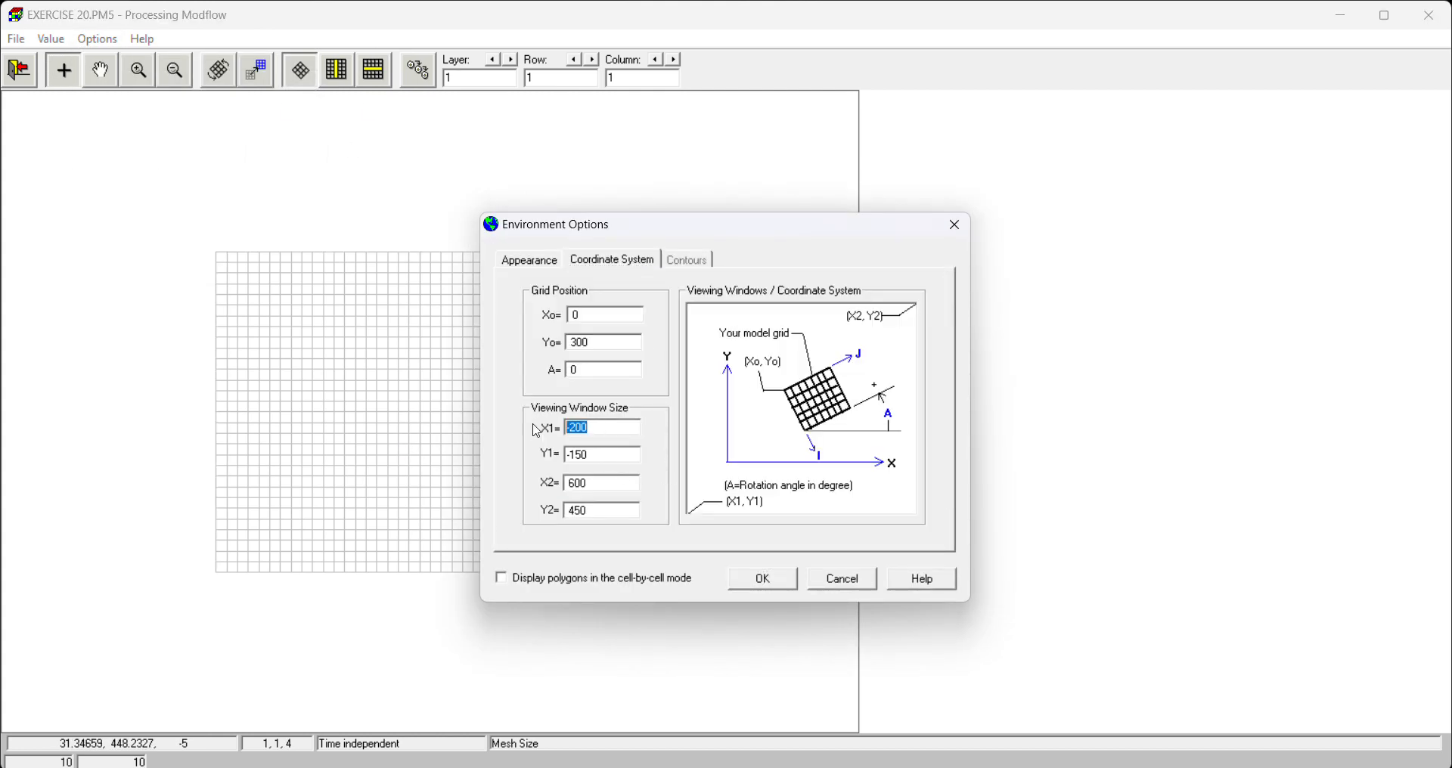
type("-20")
left_click_drag(605, 454, 416, 463)
type("-20")
left_click_drag(608, 484, 478, 493)
type("420")
left_click_drag(602, 511, 380, 514)
type("320")
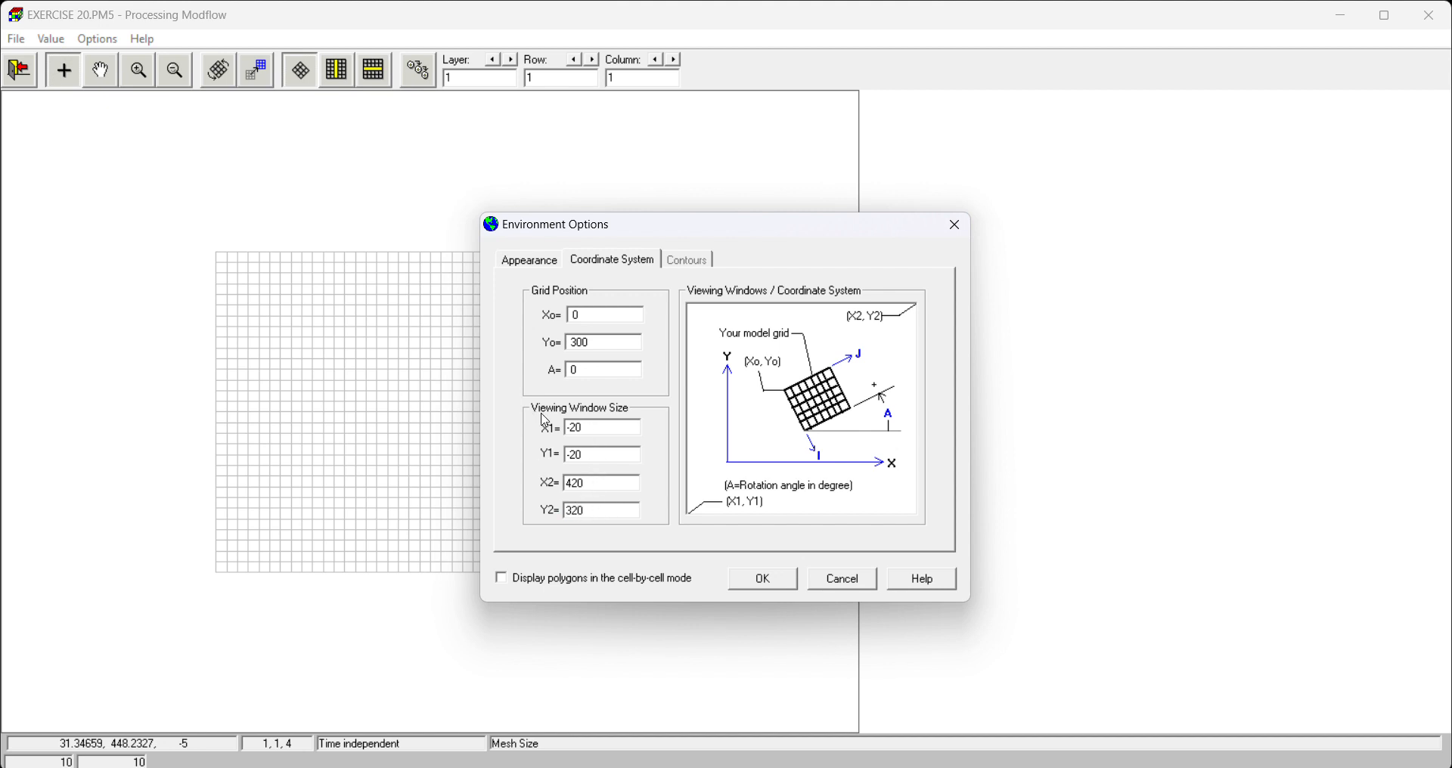
left_click(759, 582)
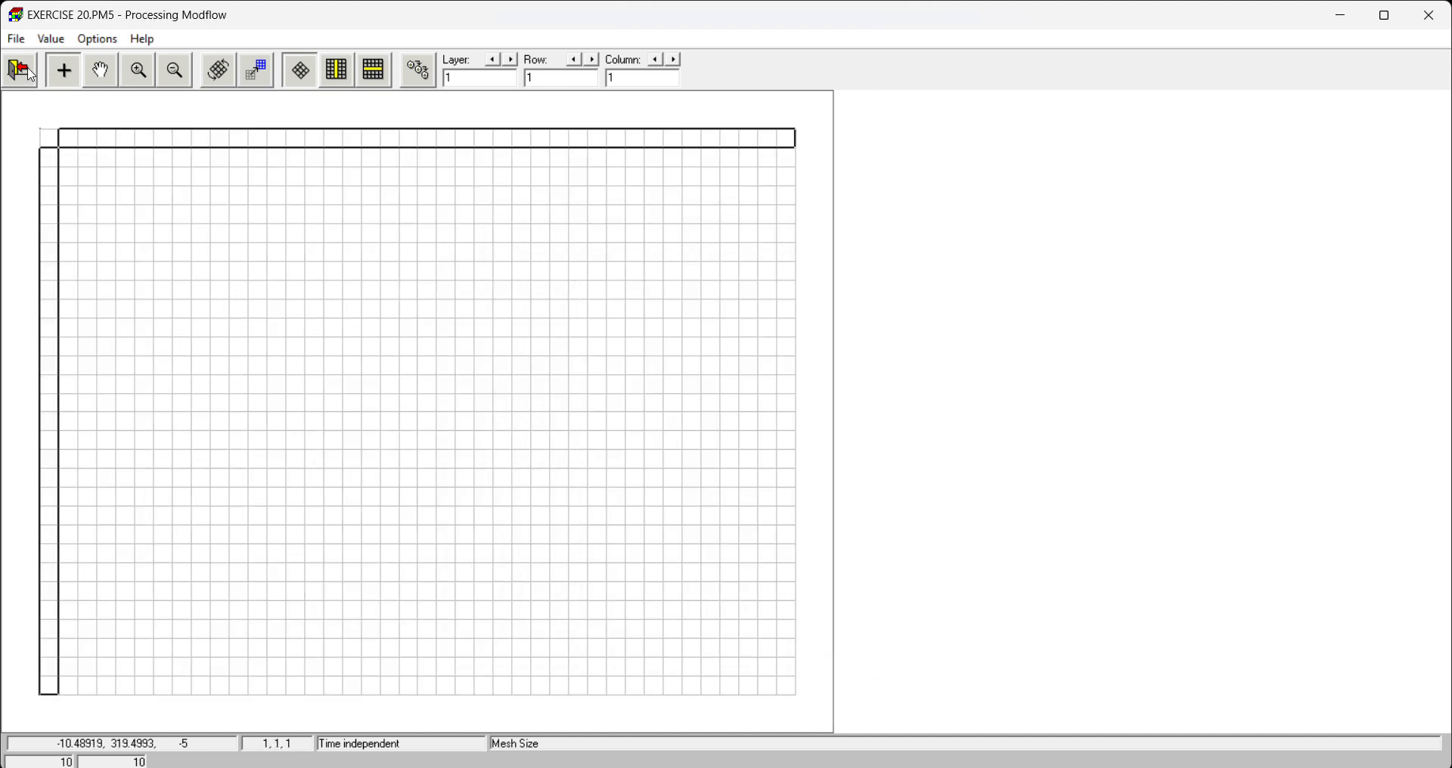
left_click(30, 74)
left_click(658, 448)
Accept the layer properties with type 3: Confined/Unconfined (Transmissivity varies) for both layers.
left_click(48, 38)
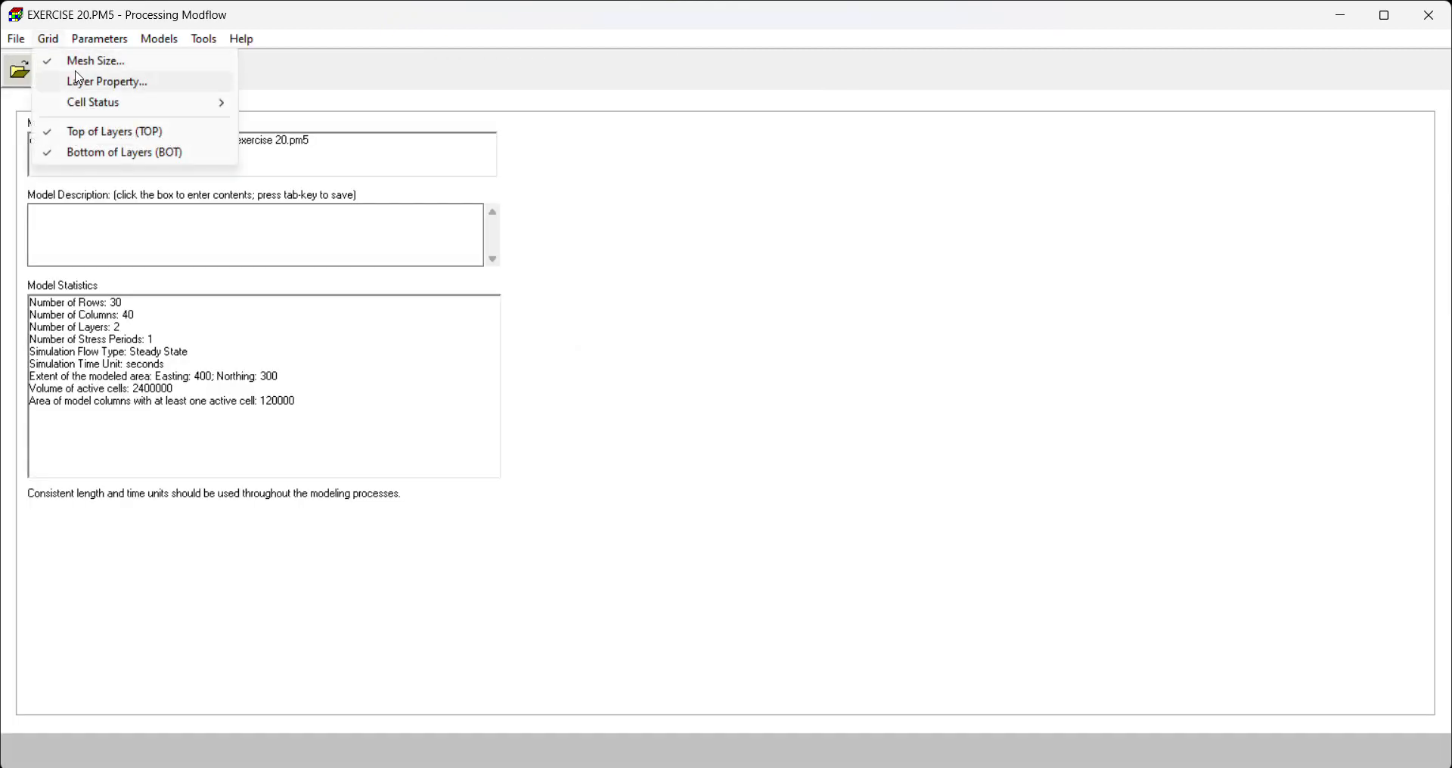
left_click(79, 80)
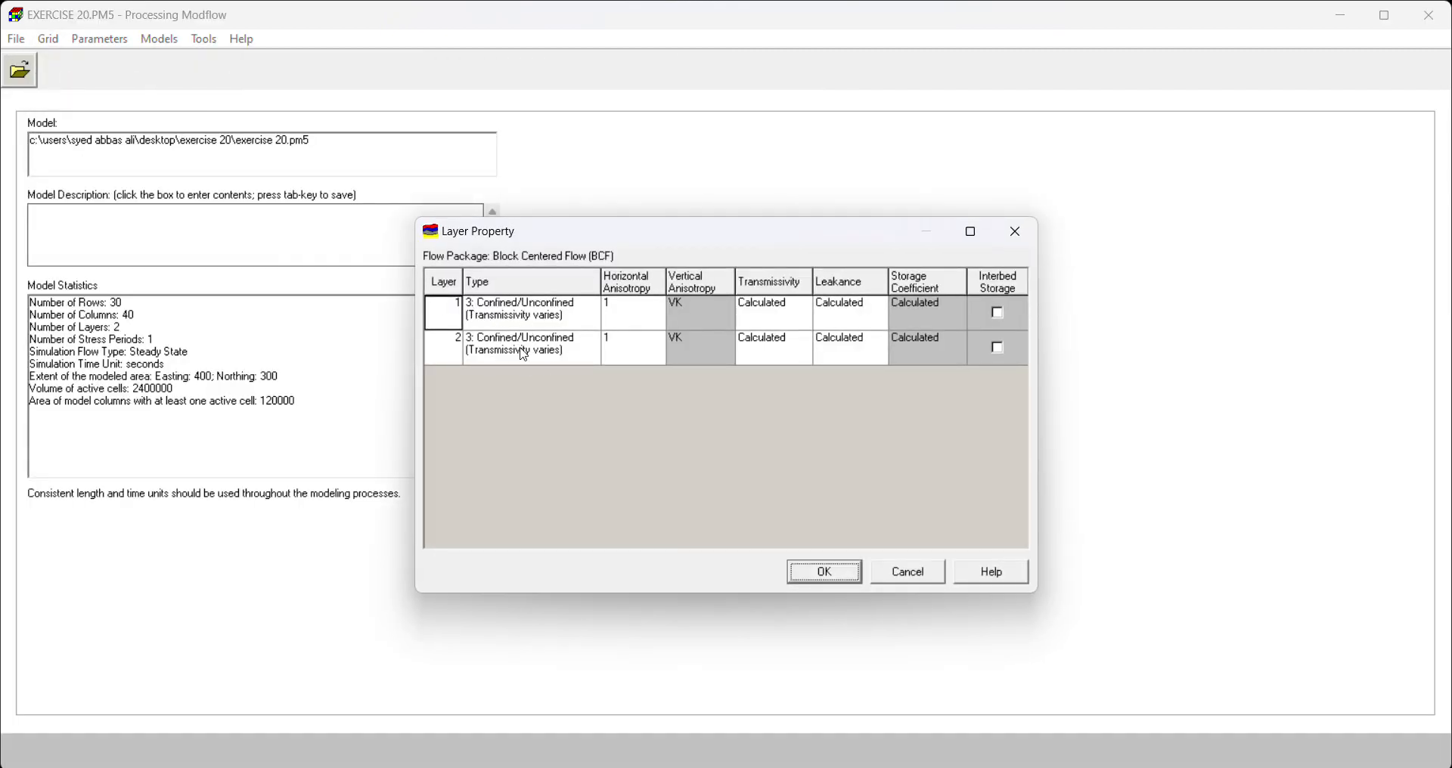
left_click(811, 573)
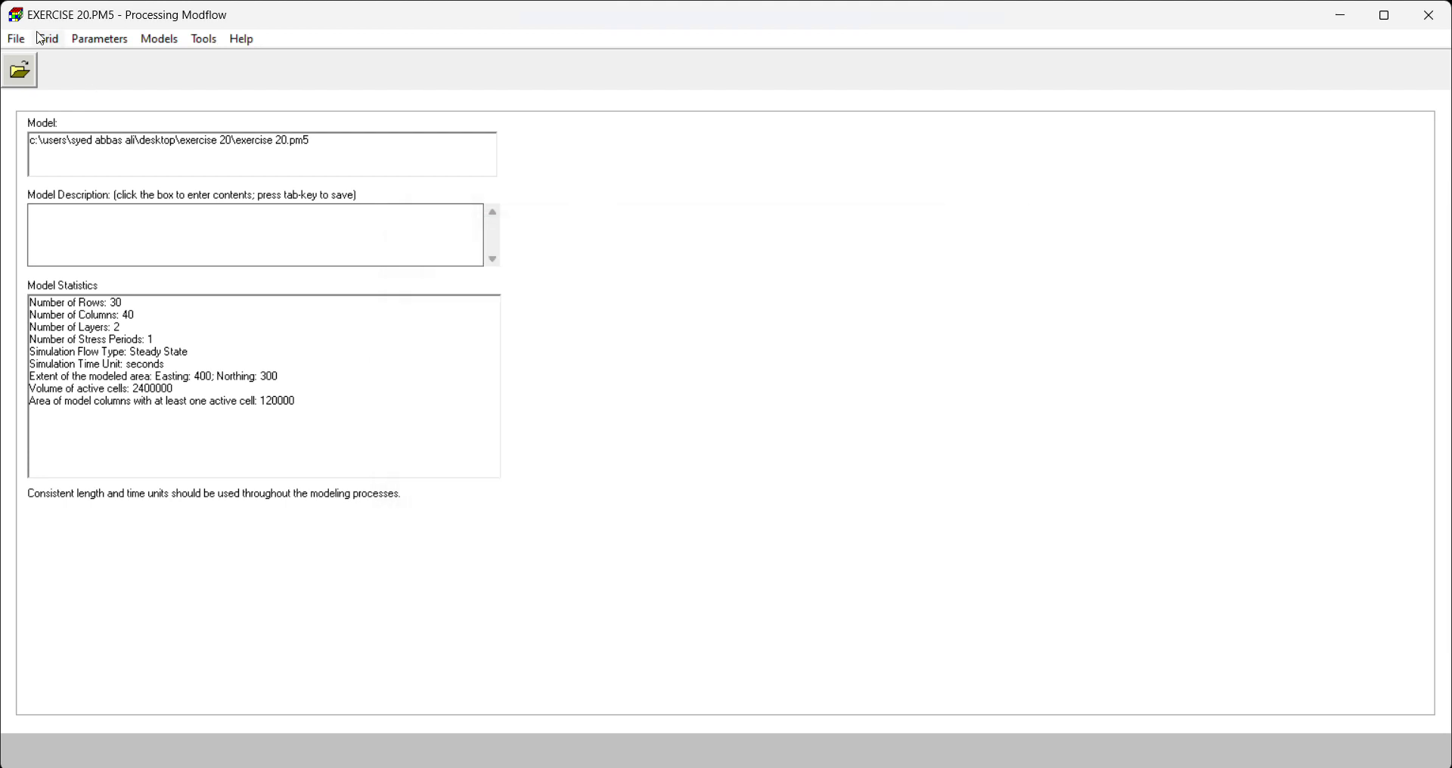
Set the IBOUND cell status of the cell at layer 1, row 1, column 1 to -1.
left_click(48, 38)
mouse_move(151, 103)
left_click(285, 104)
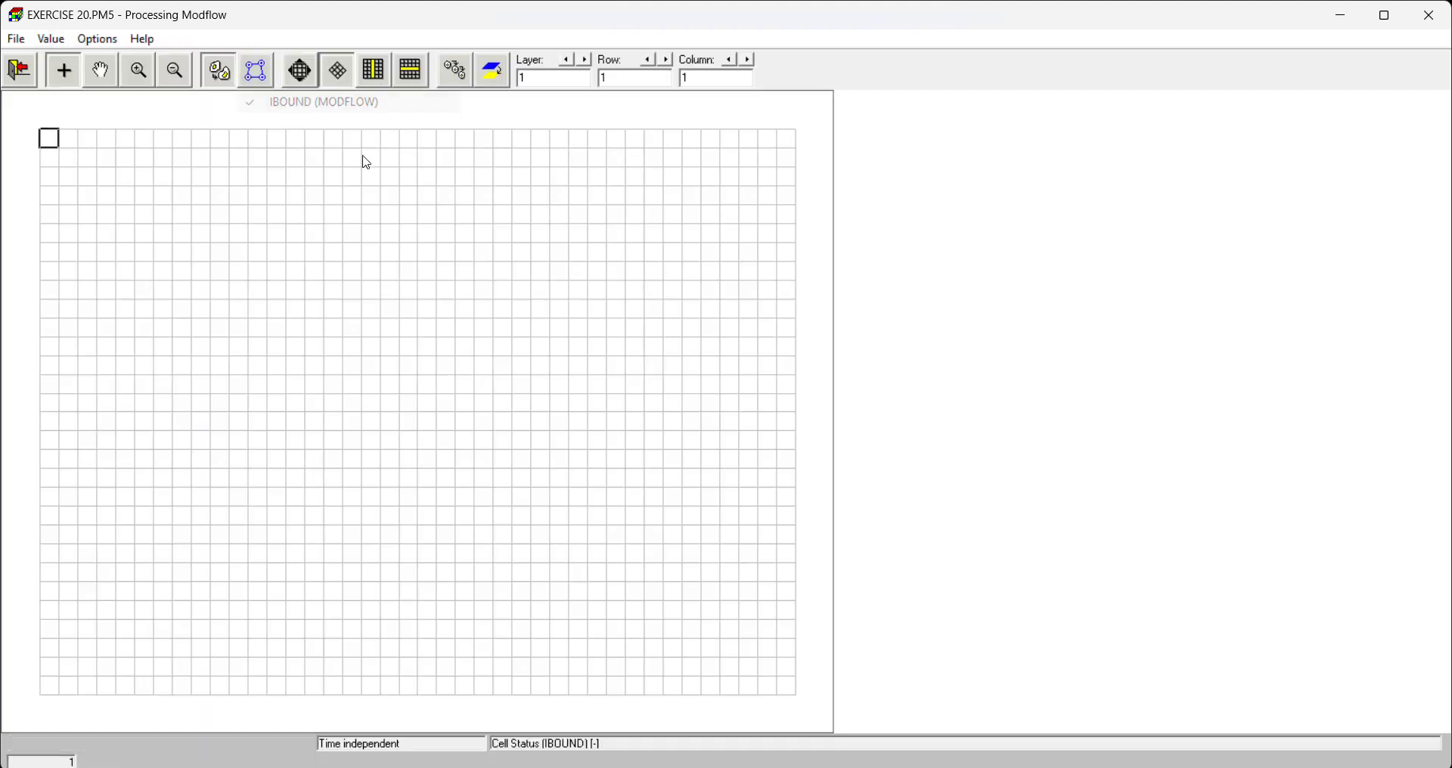
right_click(46, 138)
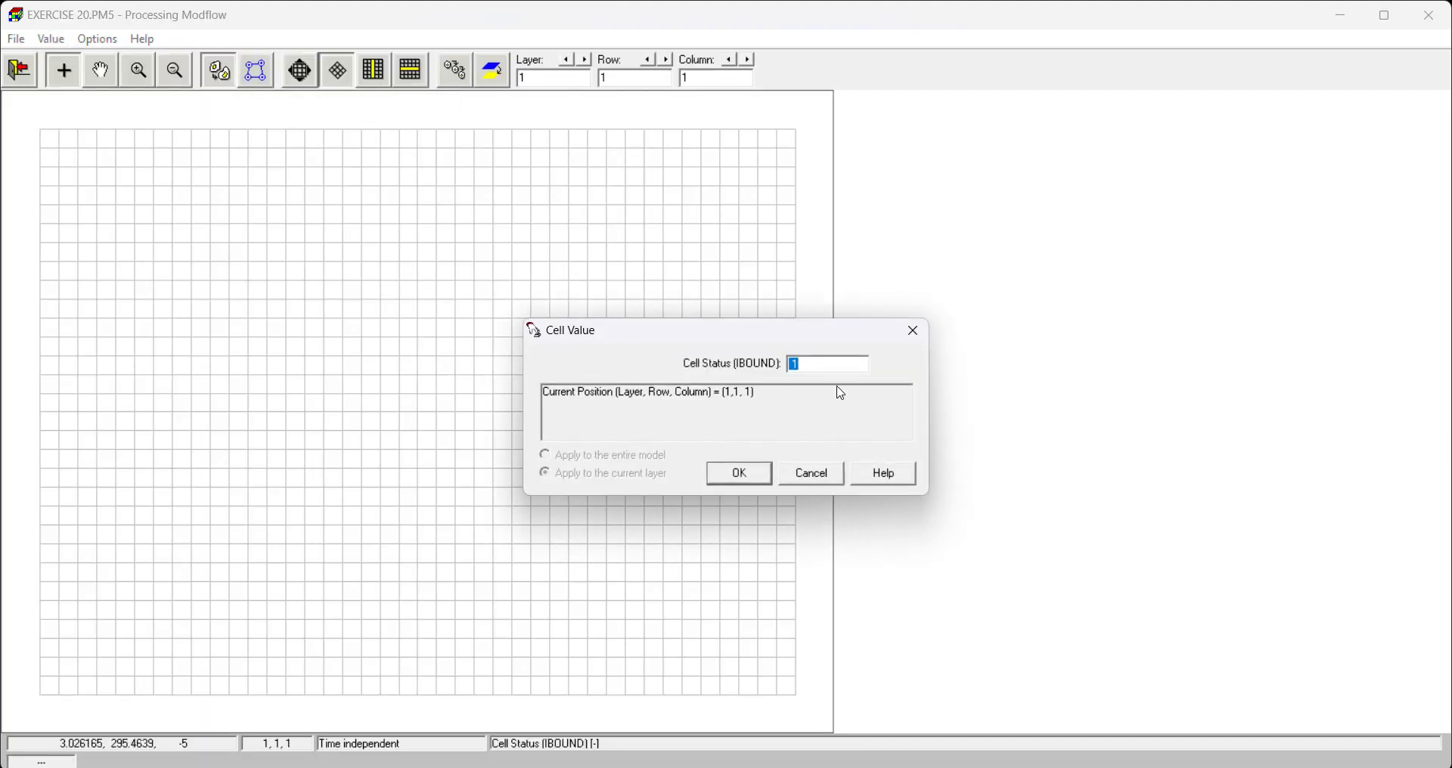
double_click(799, 365)
type("-1")
left_click(739, 474)
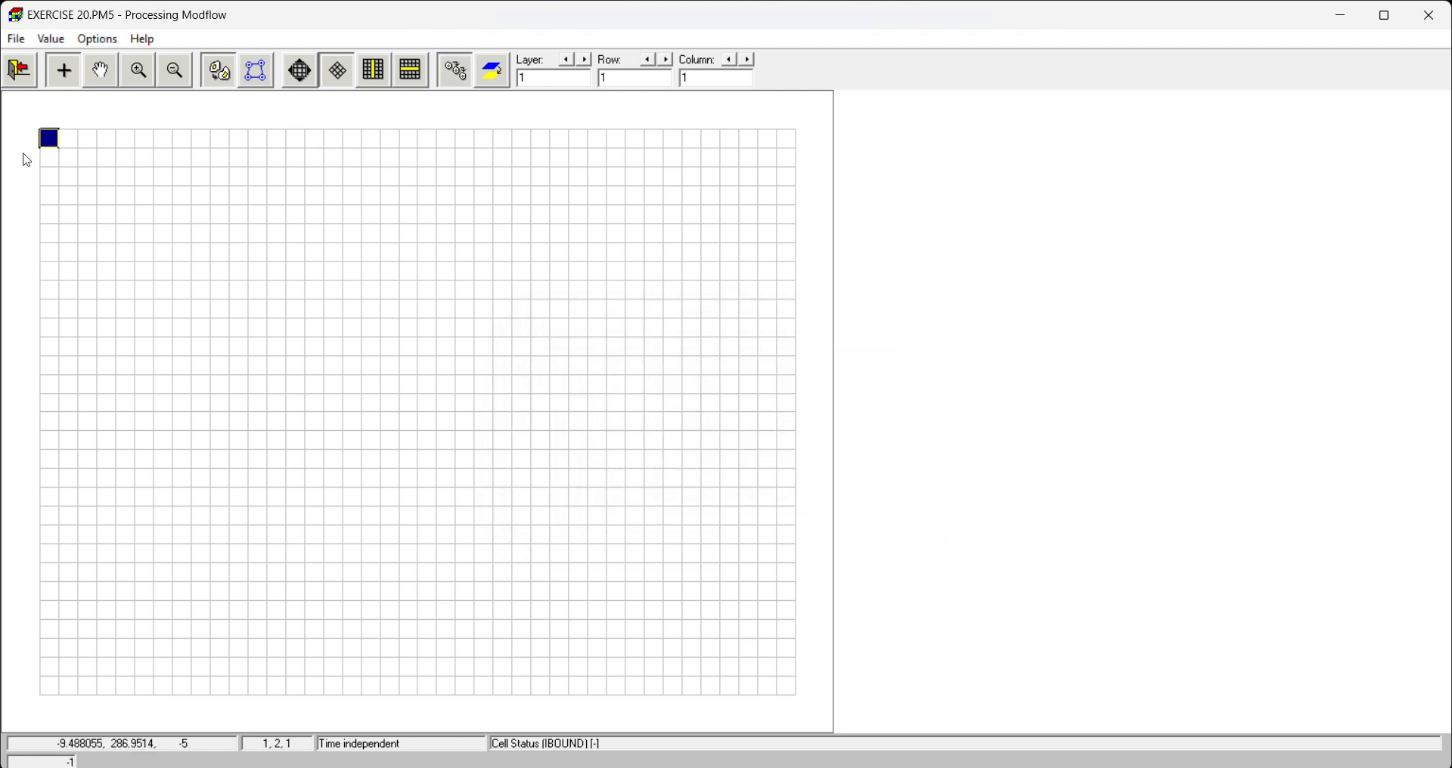
Copy the fixed-head status -1 to all cells along the perimeter of the layer 1 grid.
key("Down")
key("Down")
key("Down")
key("Down")
key("Down")
key("Down")
key("Down")
key("Down")
key("Down")
key("Down")
key("Down")
key("Down")
key("Down")
key("Down")
key("Down")
key("Down")
key("Down")
key("Down")
key("Down")
key("Down")
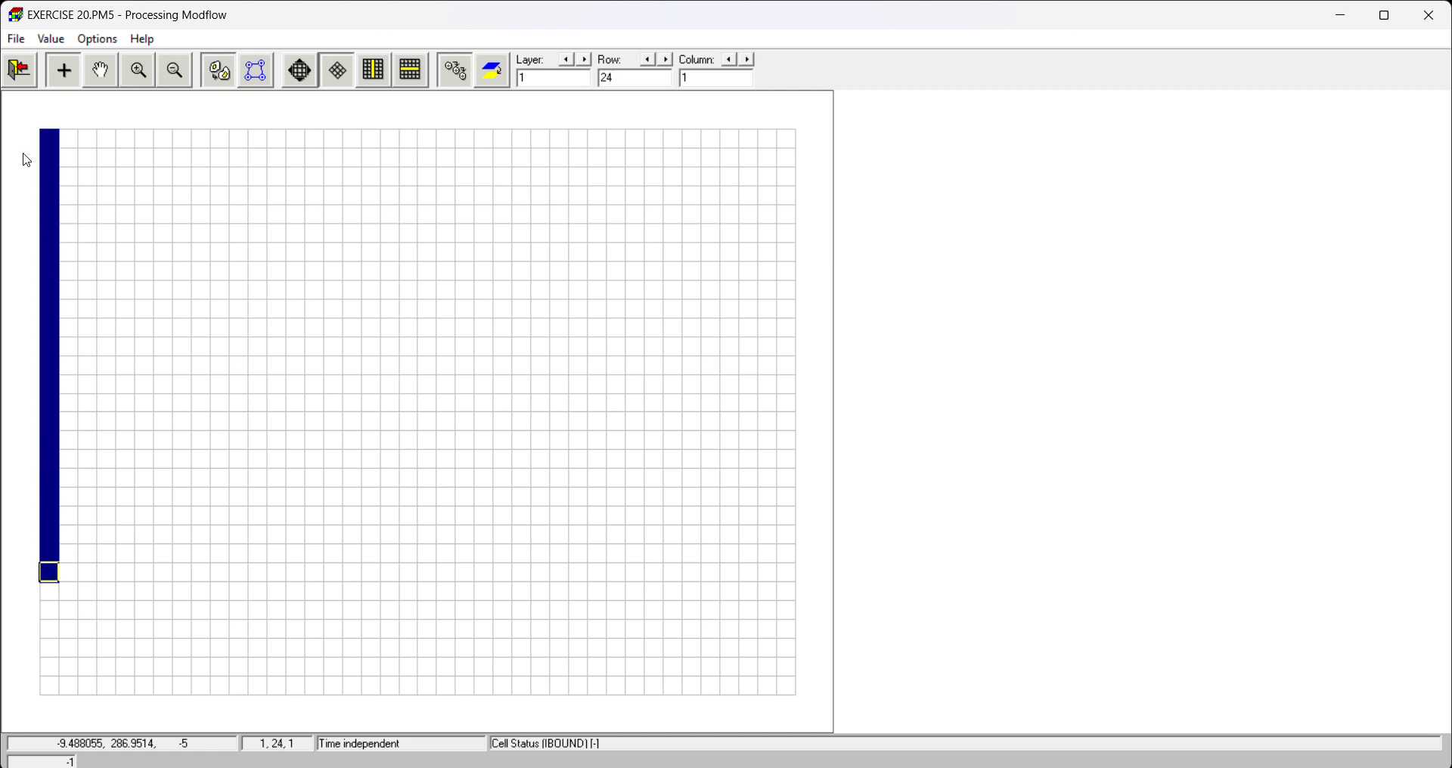
key("Right")
key("Right")
key("Right")
key("Right")
key("Right")
key("Right")
key("Right")
key("Right")
key("Right")
key("Right")
key("Right")
key("Right")
key("Right")
key("Right")
key("Right")
key("Right")
key("Right")
key("Right")
key("Right")
key("Right")
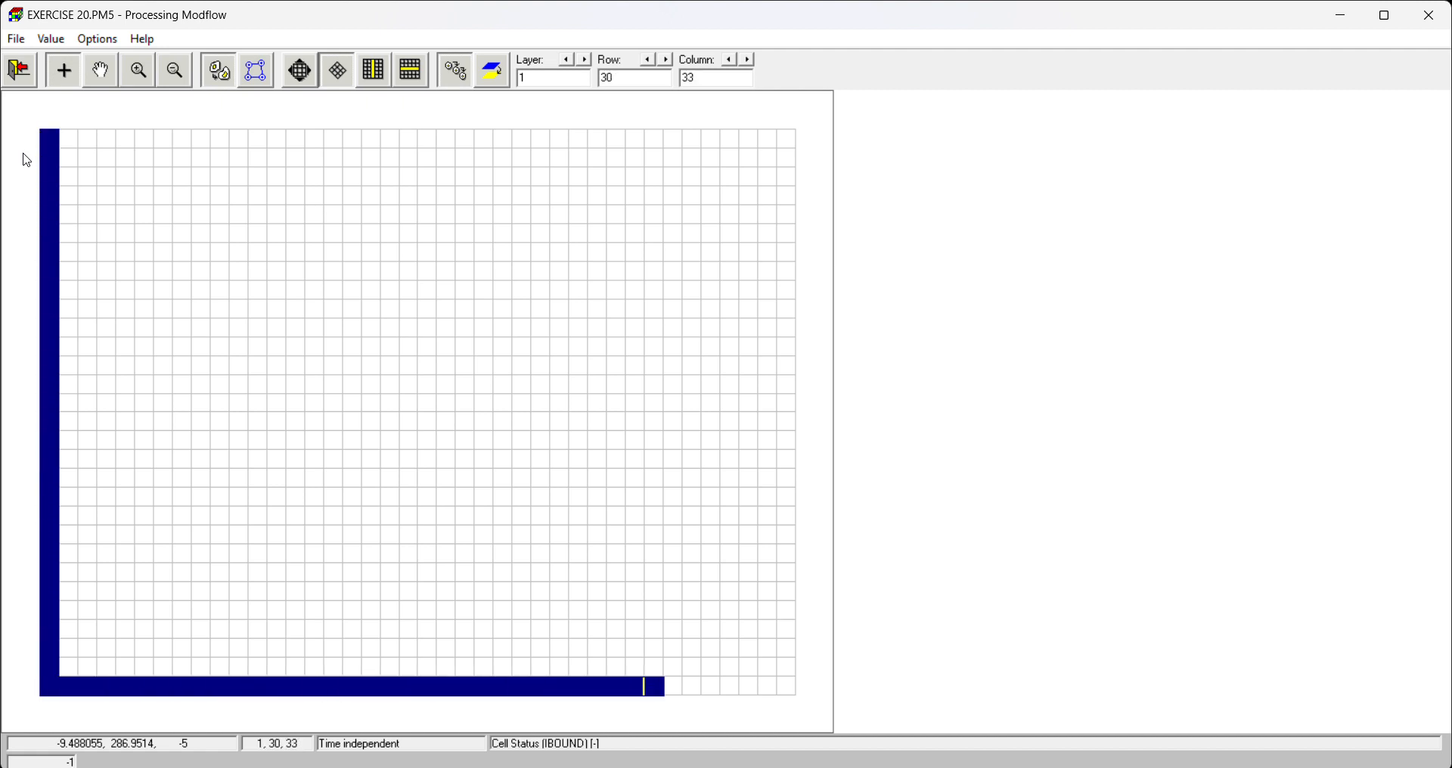
key("Right")
key("Up")
key("Up")
key("Up")
key("Up")
key("Up")
key("Up")
key("Up")
key("Up")
key("Up")
key("Up")
key("Up")
key("Up")
key("Up")
key("Up")
key("Up")
key("Up")
key("Up")
key("Up")
key("Up")
key("Up")
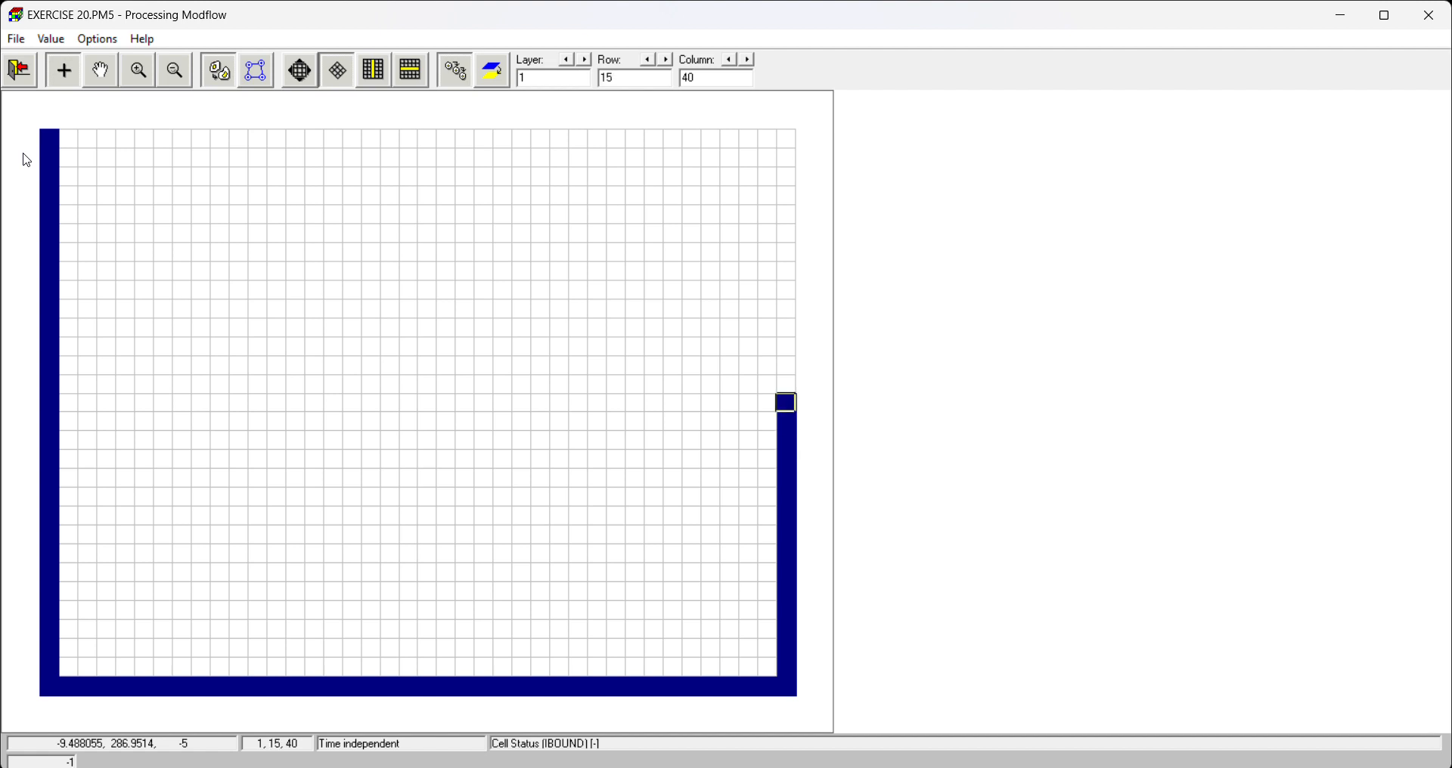
key("Left")
key("Left")
key("Left")
key("Left")
key("Left")
key("Left")
key("Left")
key("Left")
key("Left")
key("Left")
key("Left")
key("Left")
key("Left")
key("Left")
key("Left")
key("Left")
key("Left")
key("Left")
key("Left")
key("Left")
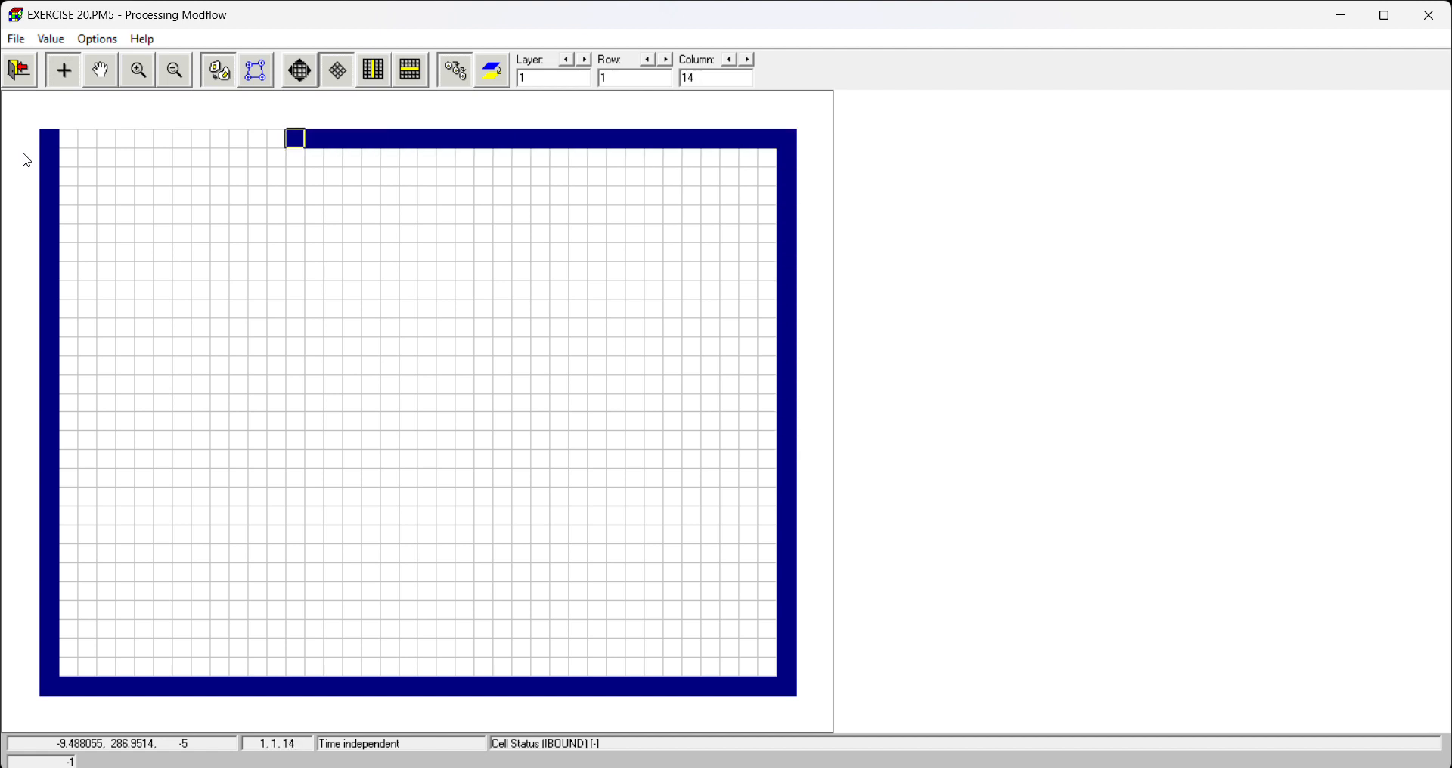
key("Left")
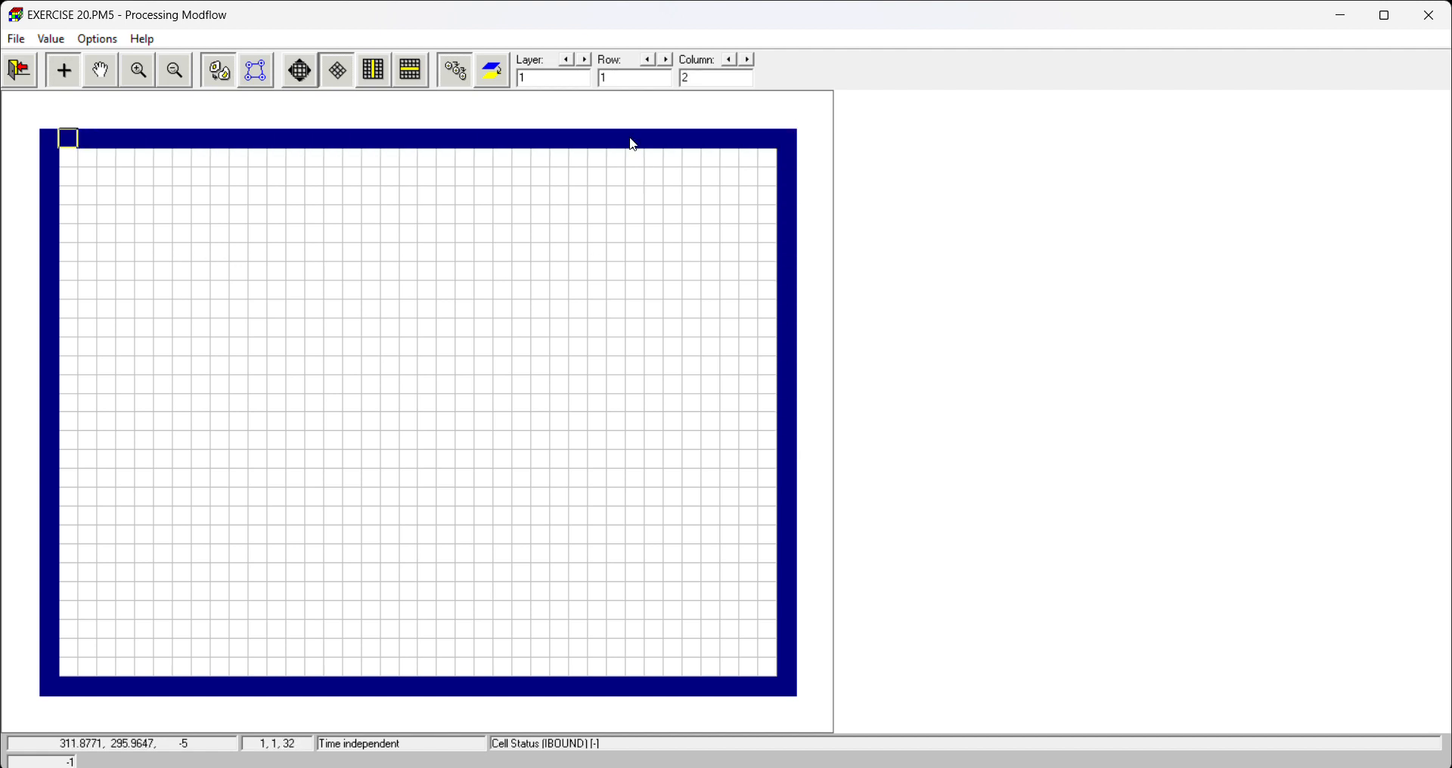
Copy the IBOUND cell status from layer 1 to layer 2 and save the changes.
left_click(493, 74)
left_click(584, 60)
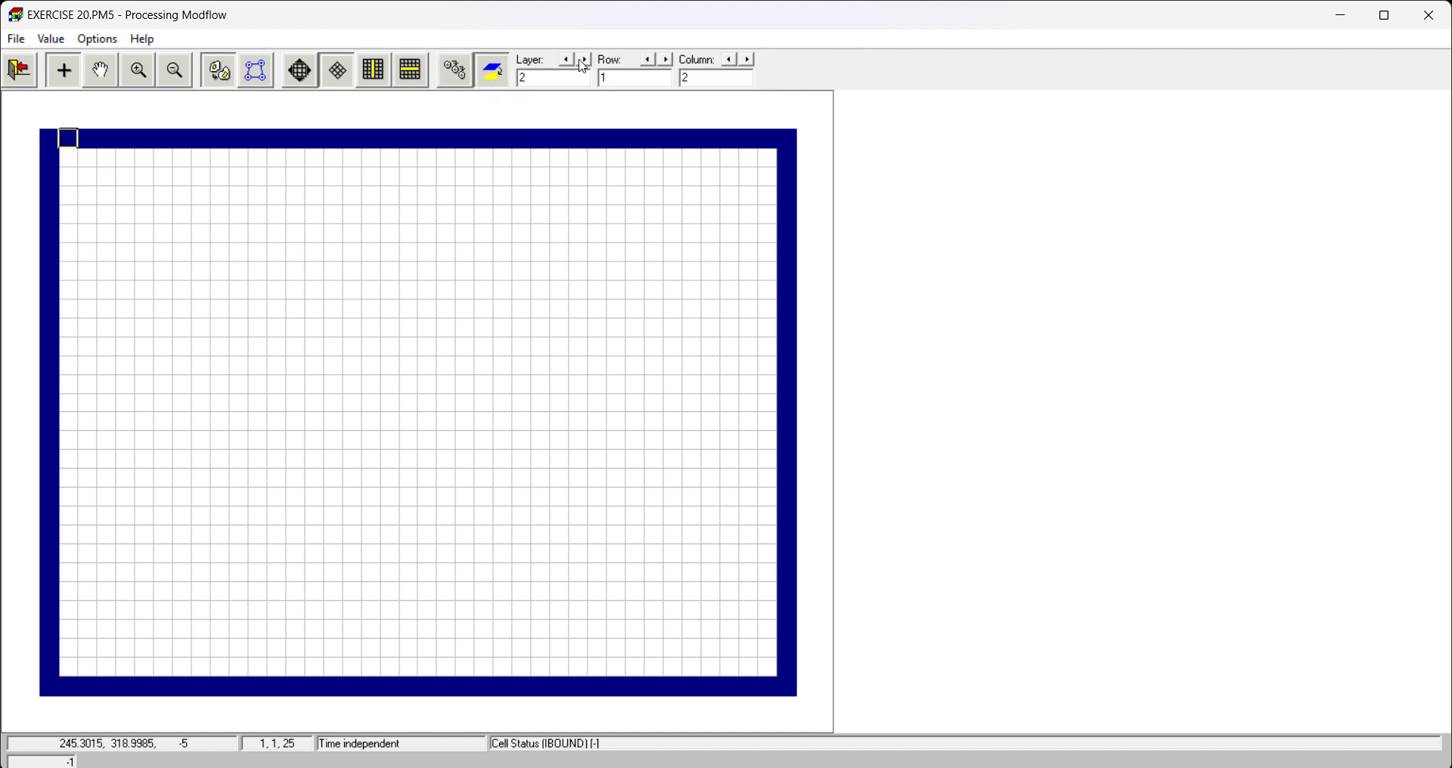
left_click(20, 70)
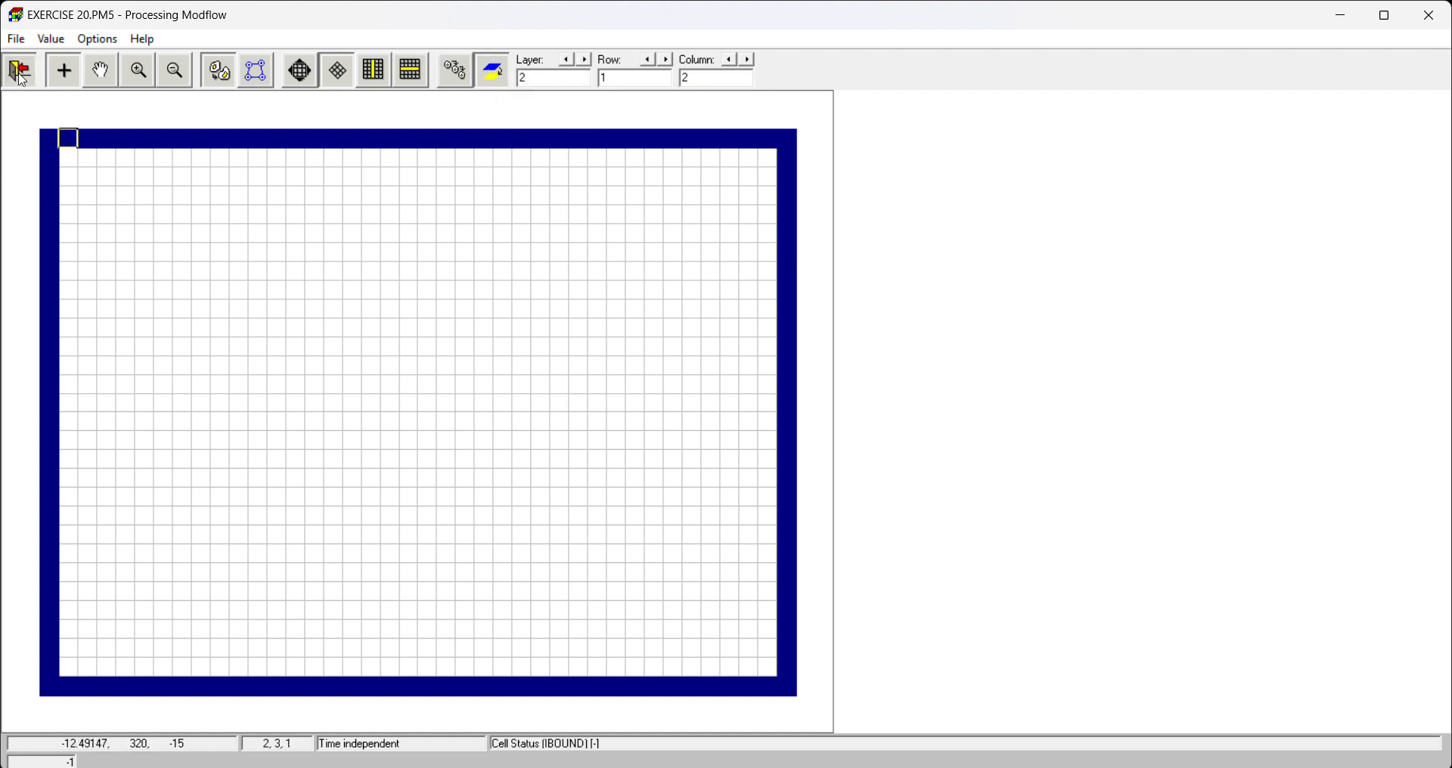
left_click(657, 449)
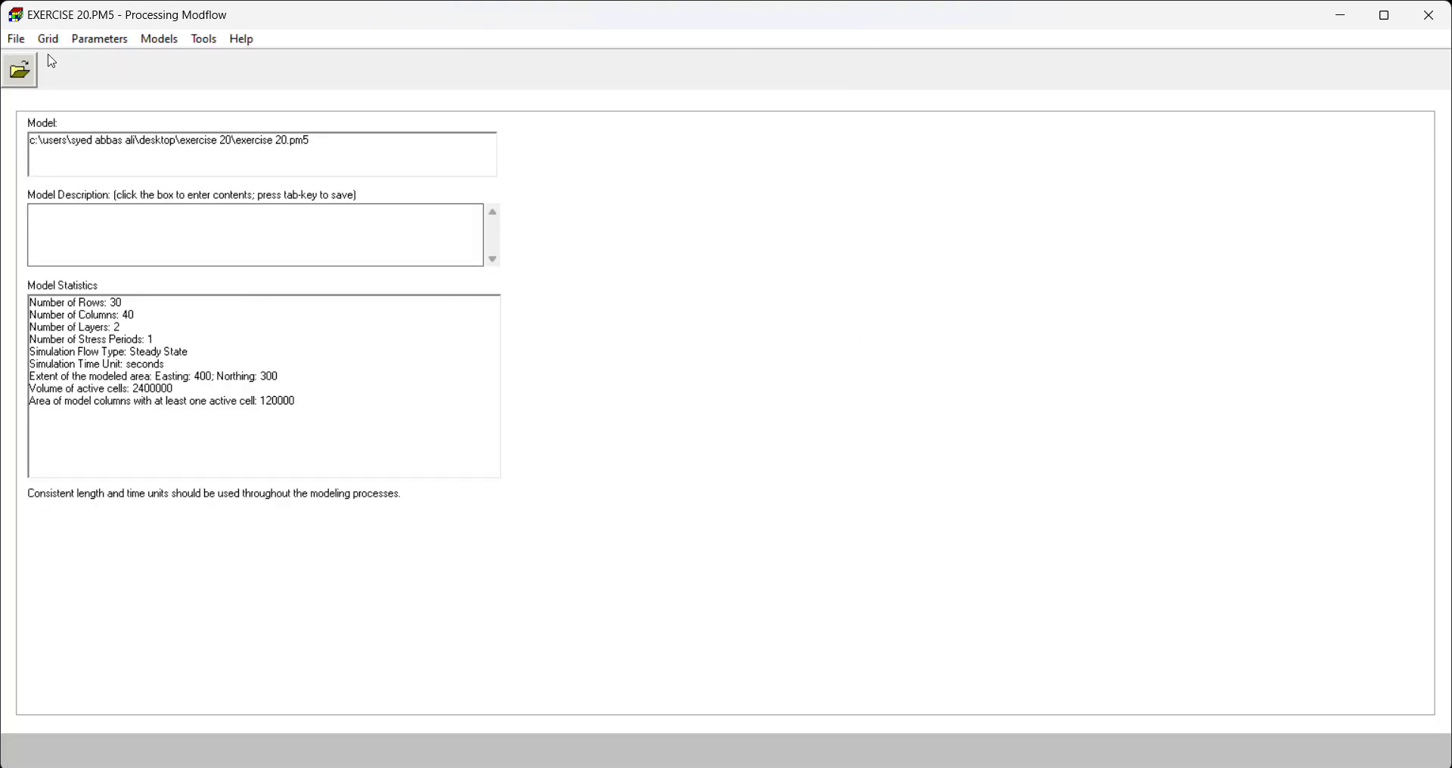
Set the simulation time unit to days in the time parameters.
left_click(47, 40)
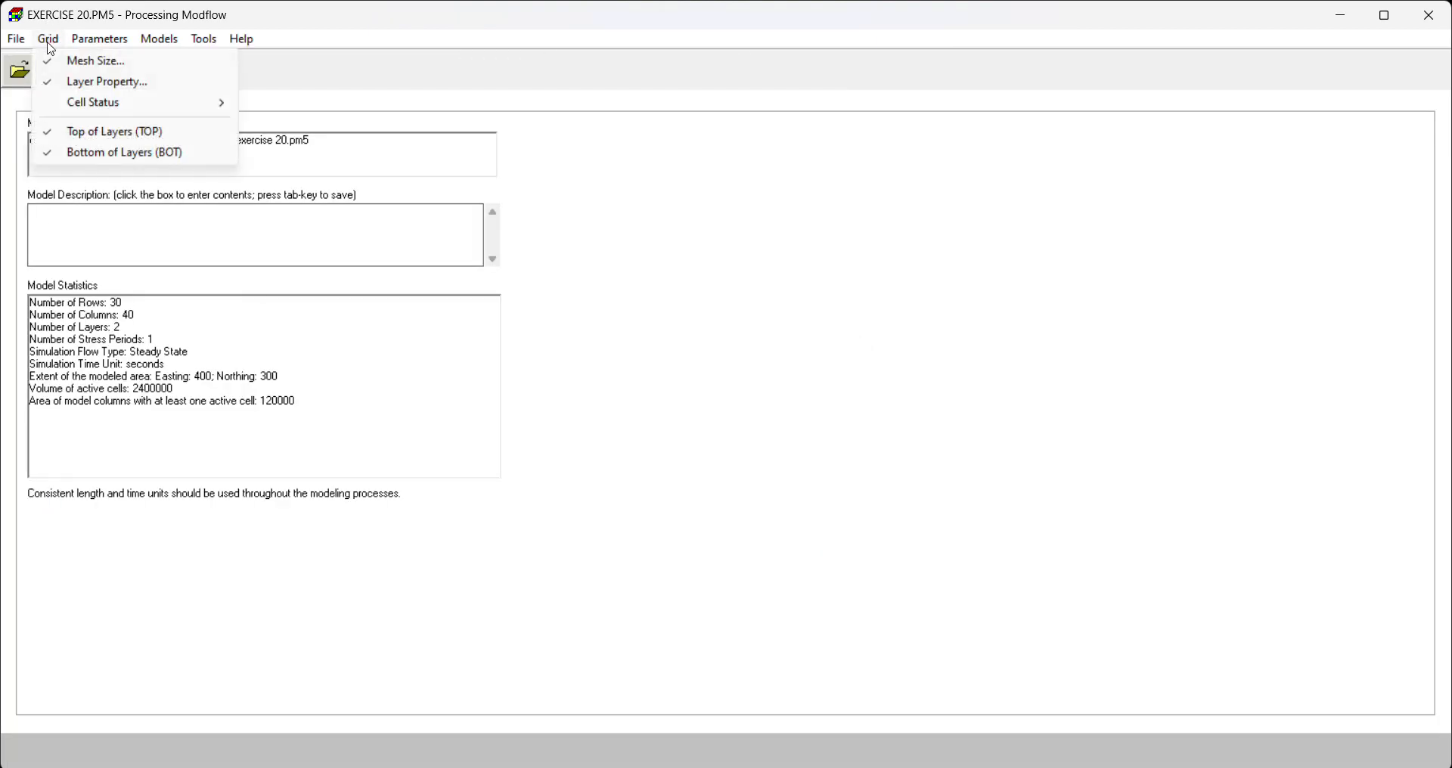
left_click(84, 60)
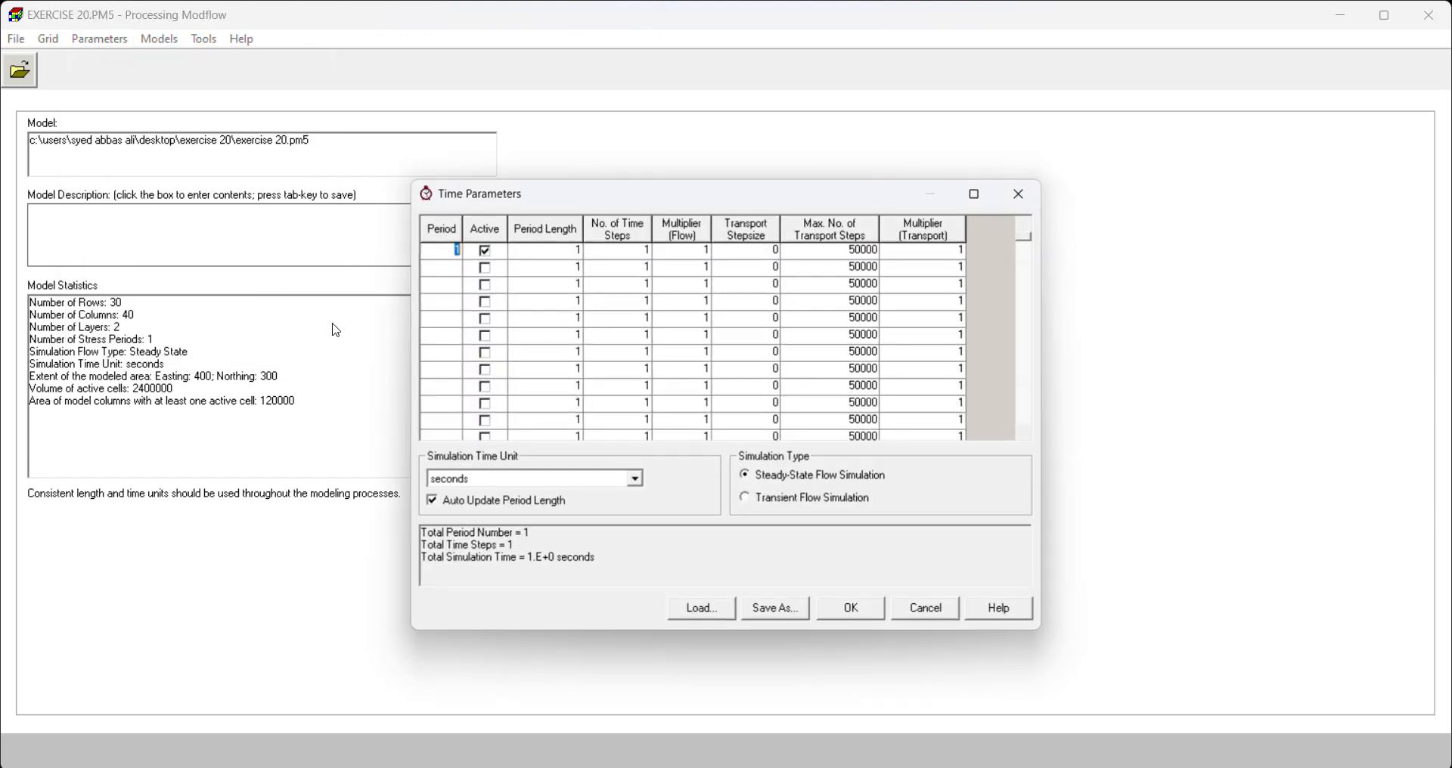
left_click(634, 479)
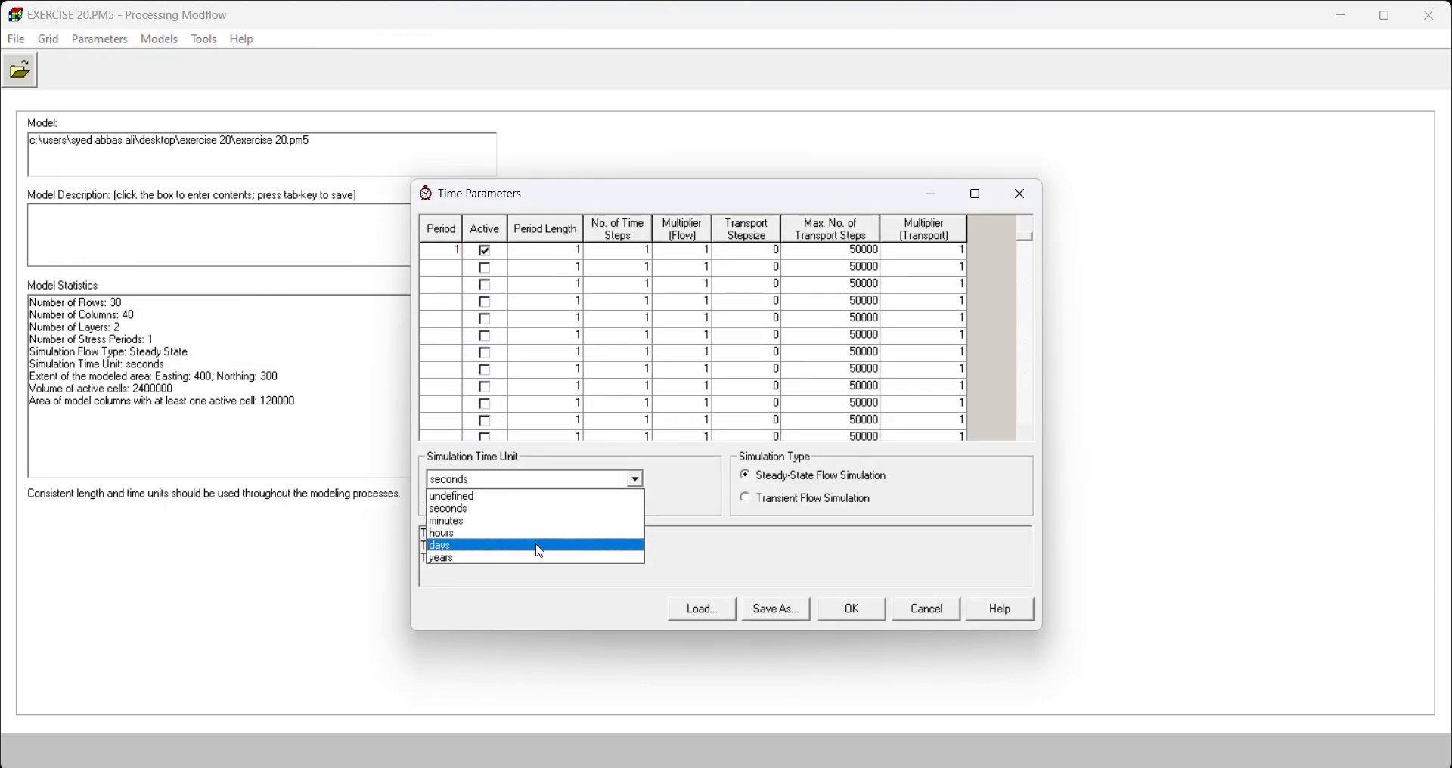
left_click(539, 546)
left_click(852, 609)
Set the initial and prescribed hydraulic head to -1 for the entire model and save the changes.
left_click(99, 39)
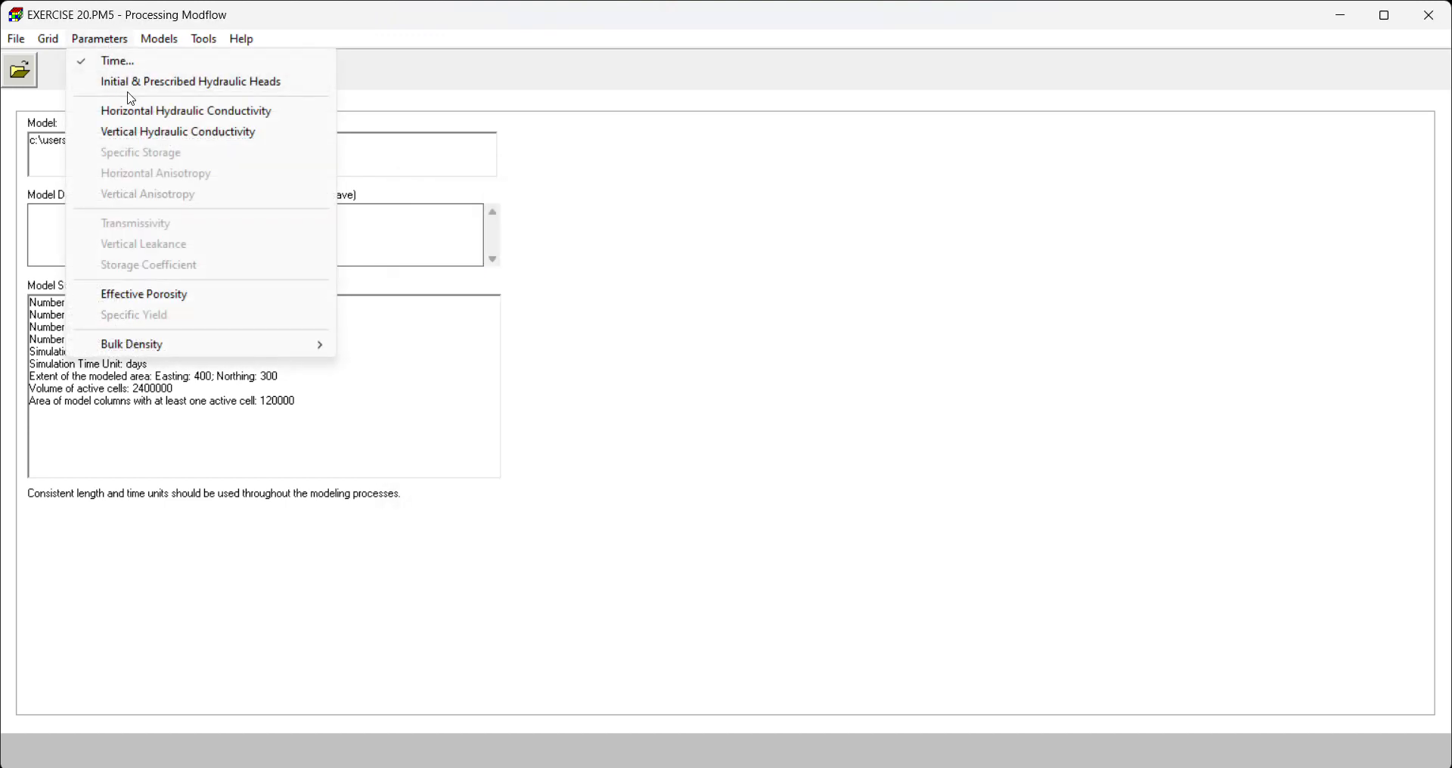
left_click(131, 84)
left_click(51, 39)
left_click(105, 83)
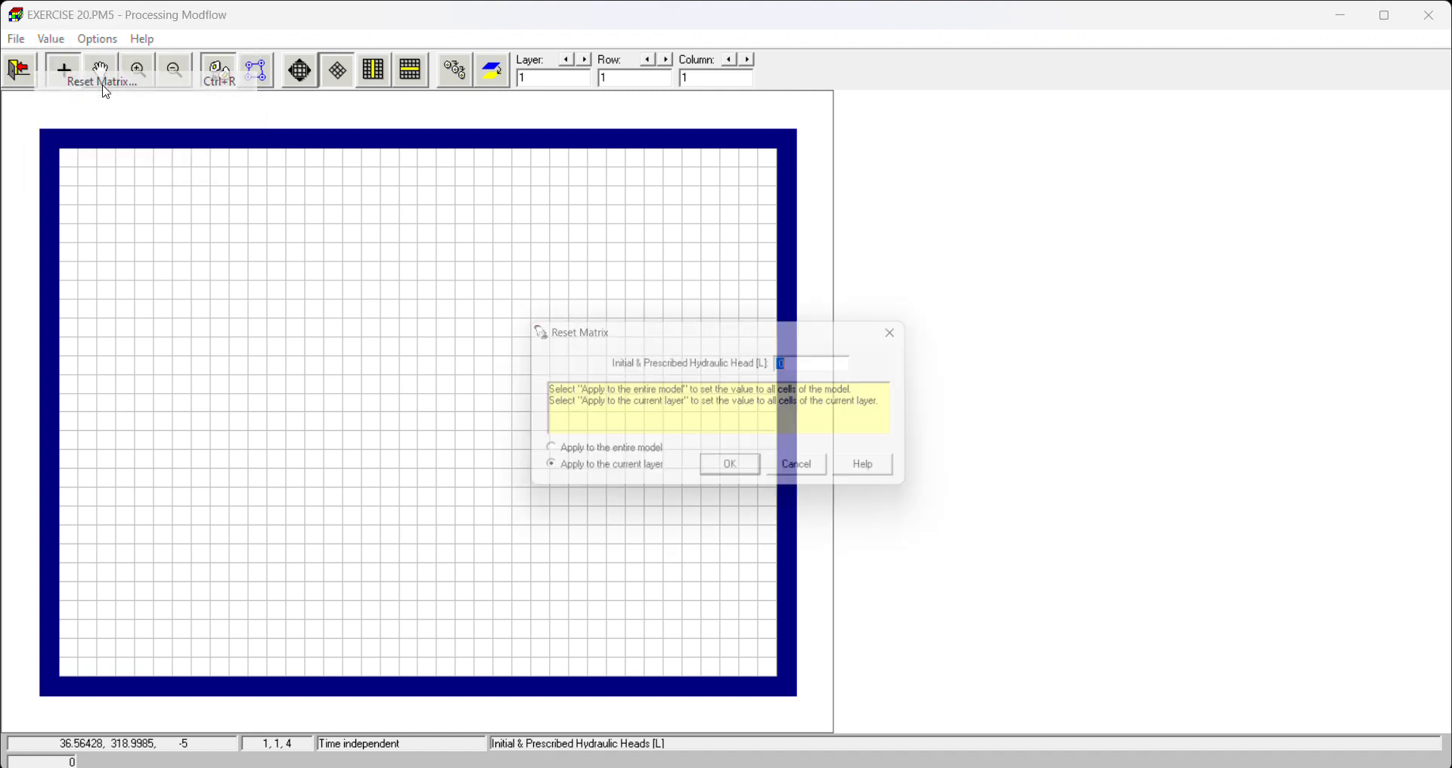
type("-1")
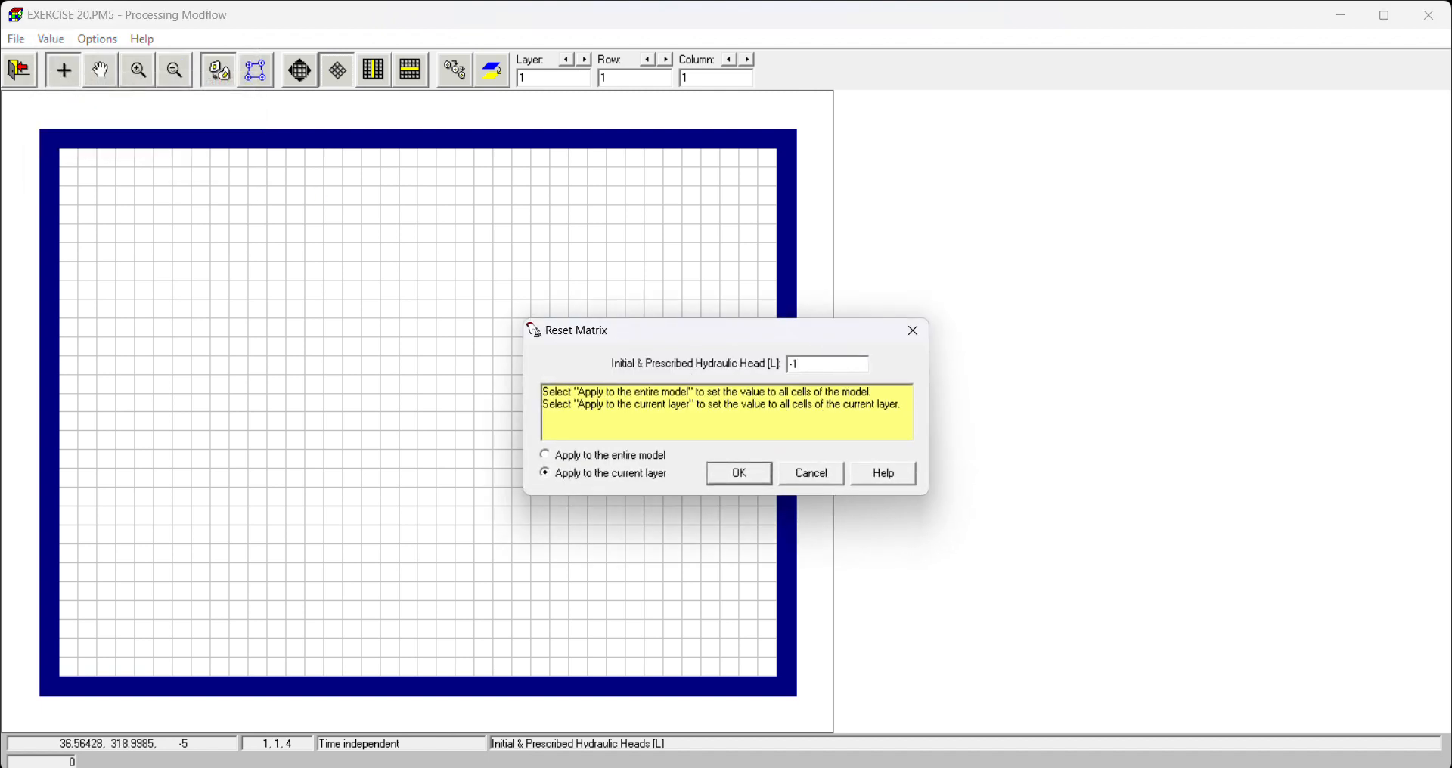
left_click(595, 458)
left_click(739, 474)
left_click(21, 73)
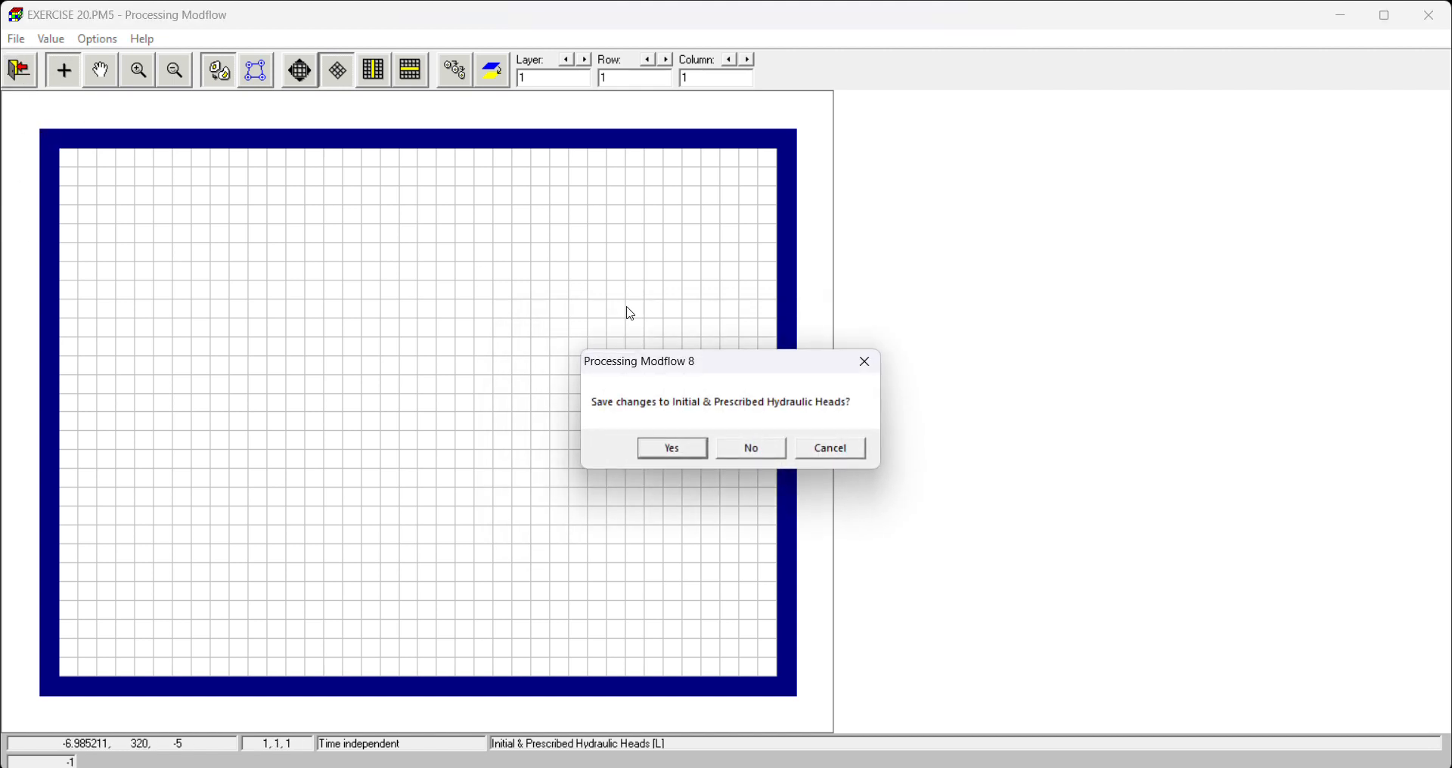
left_click(673, 449)
Reset the horizontal hydraulic conductivity matrix to 1 and save the changes.
left_click(100, 39)
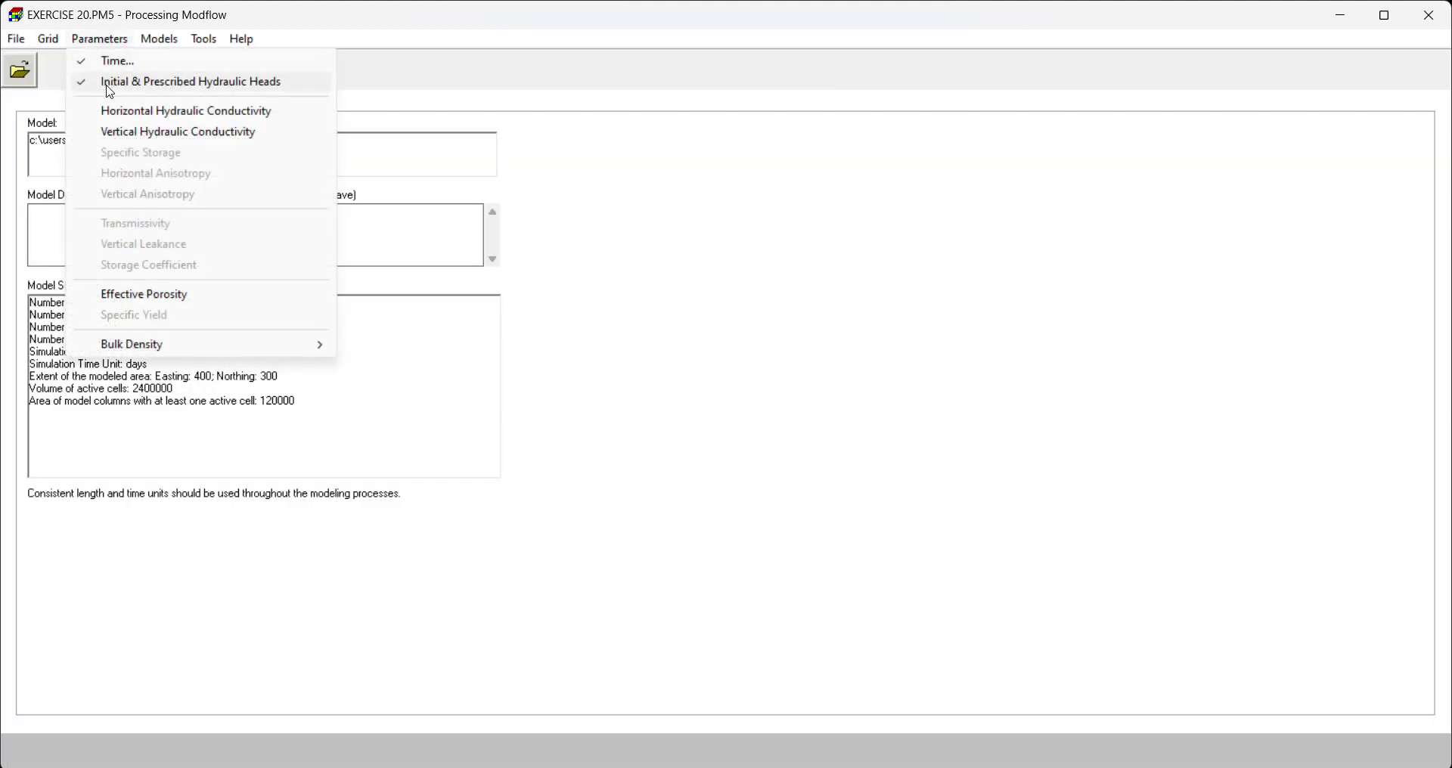
left_click(121, 111)
left_click(51, 39)
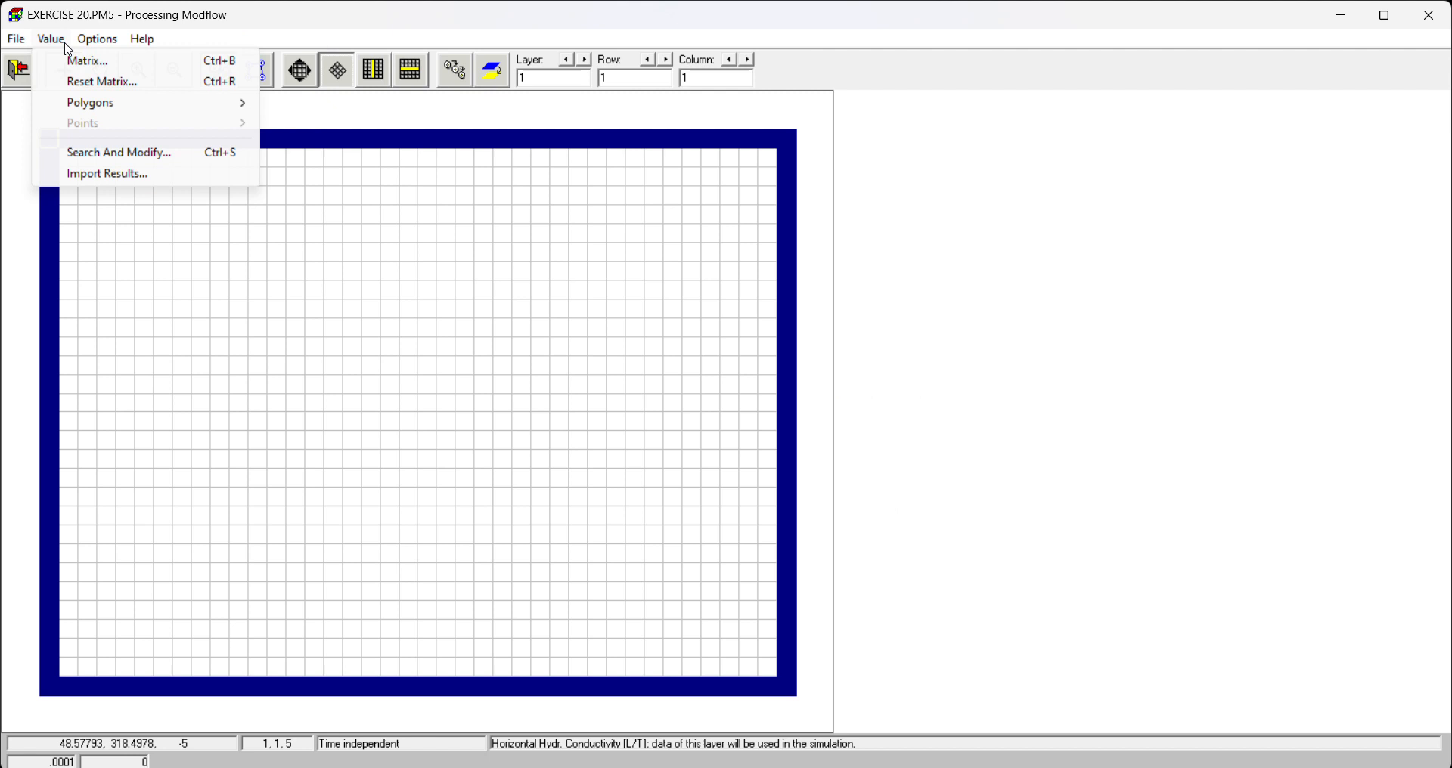
left_click(95, 82)
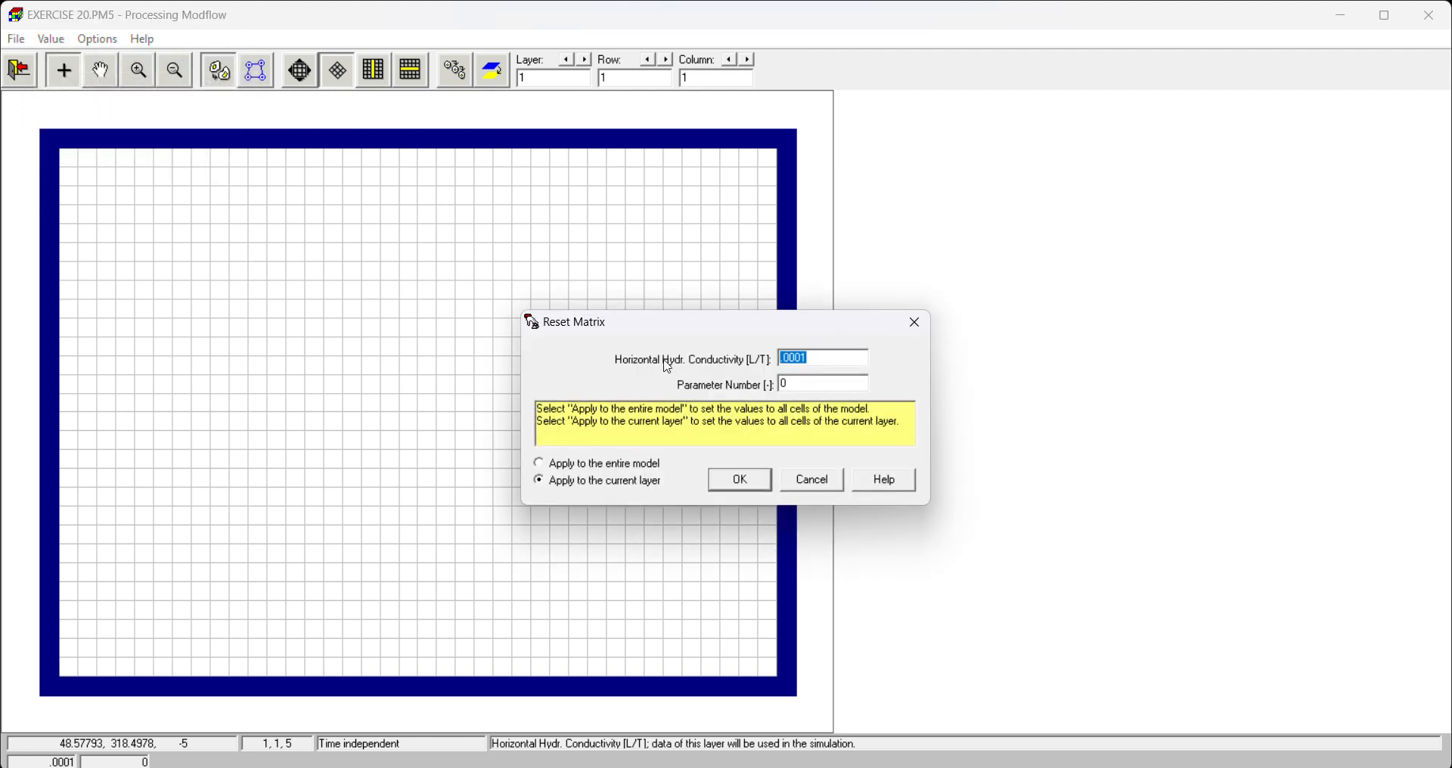
type("1")
left_click(740, 479)
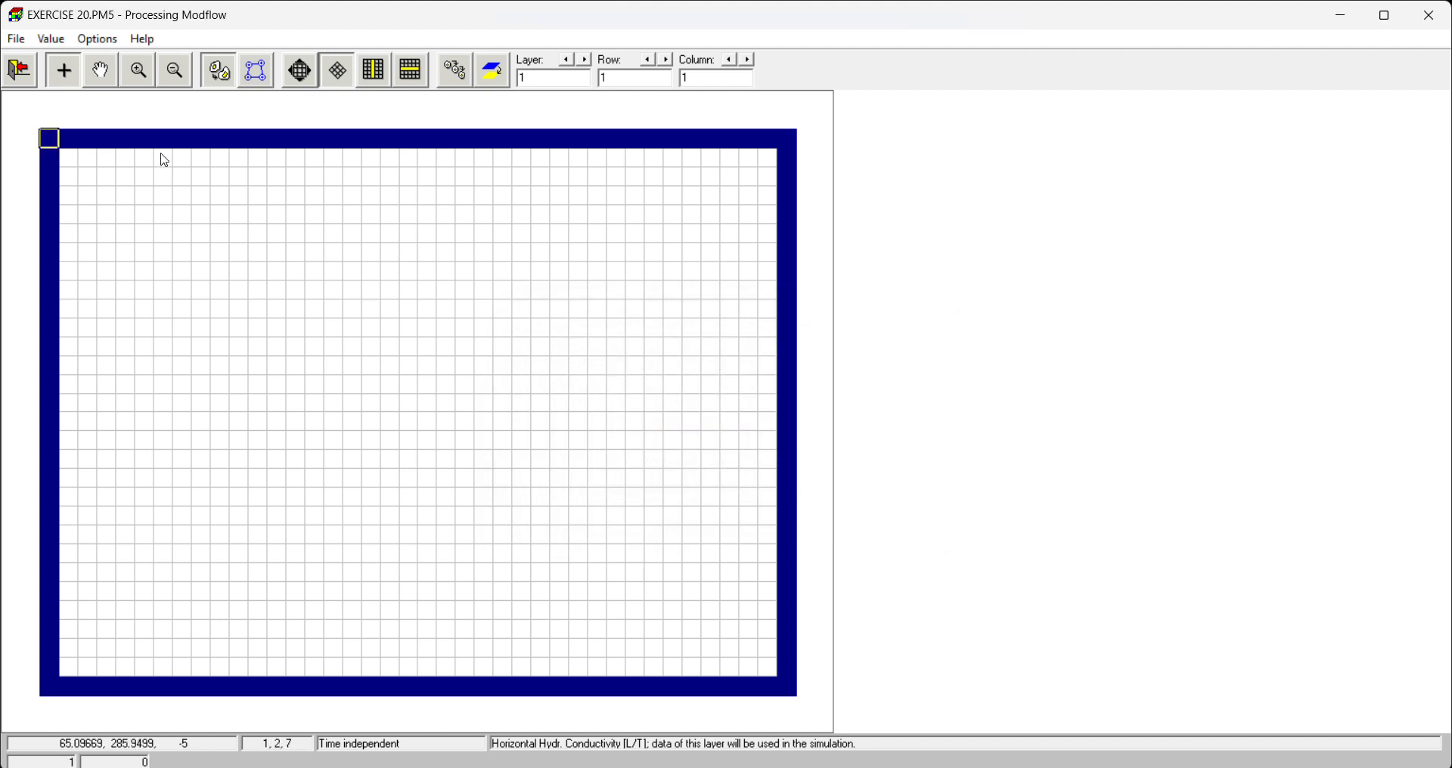
left_click(22, 69)
left_click(655, 454)
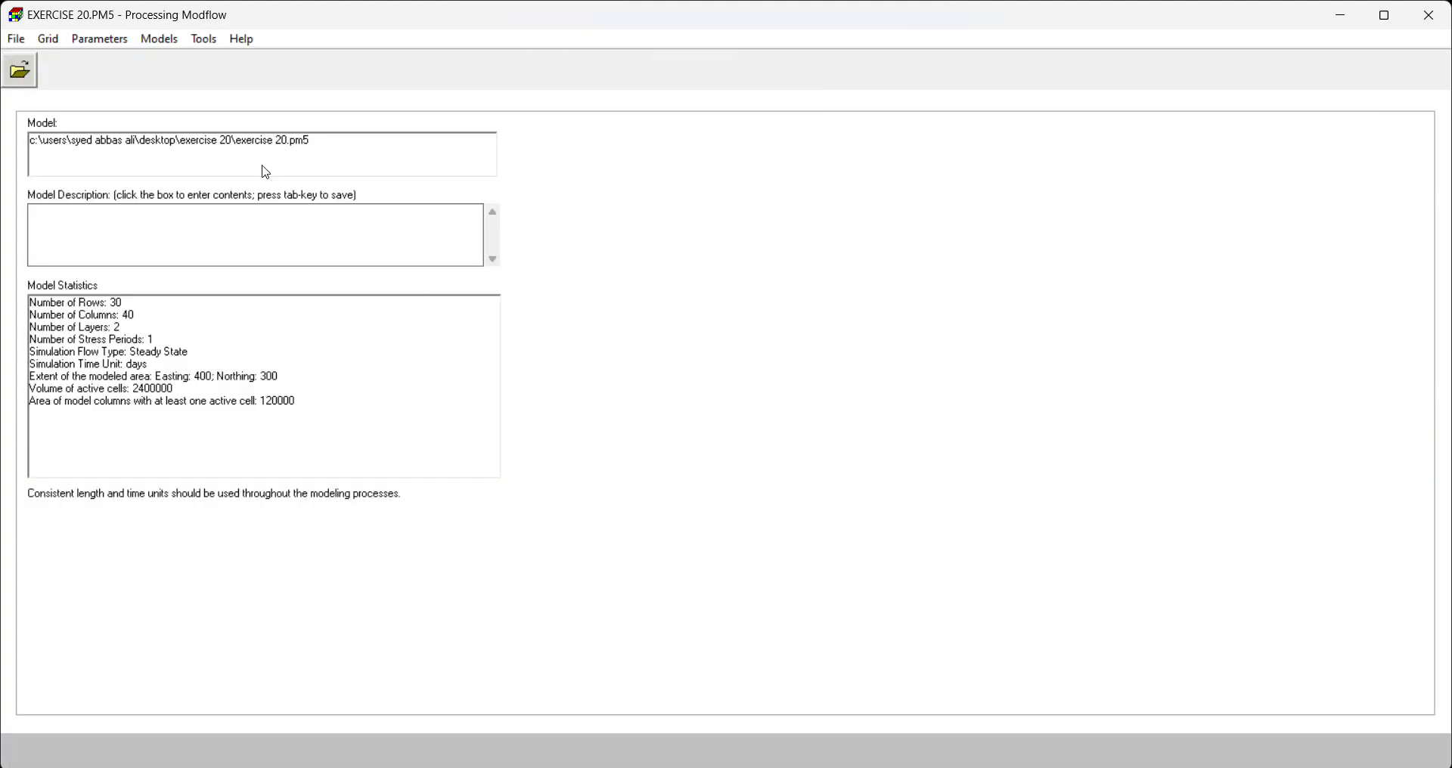
Set the vertical hydraulic conductivity to 0.1 for the entire model and save the changes.
left_click(117, 40)
left_click(177, 132)
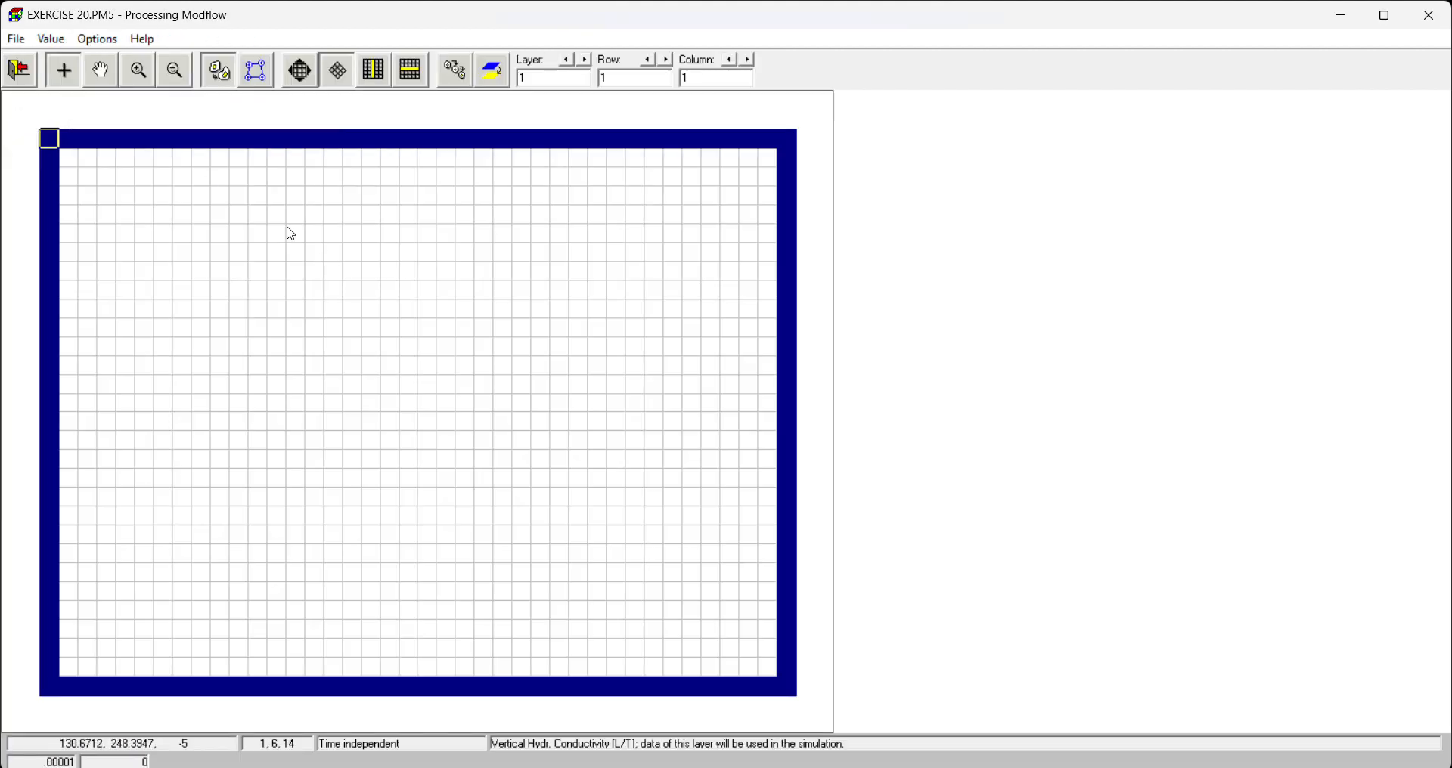
left_click(50, 39)
left_click(84, 78)
left_click(820, 363)
left_click_drag(819, 363, 779, 360)
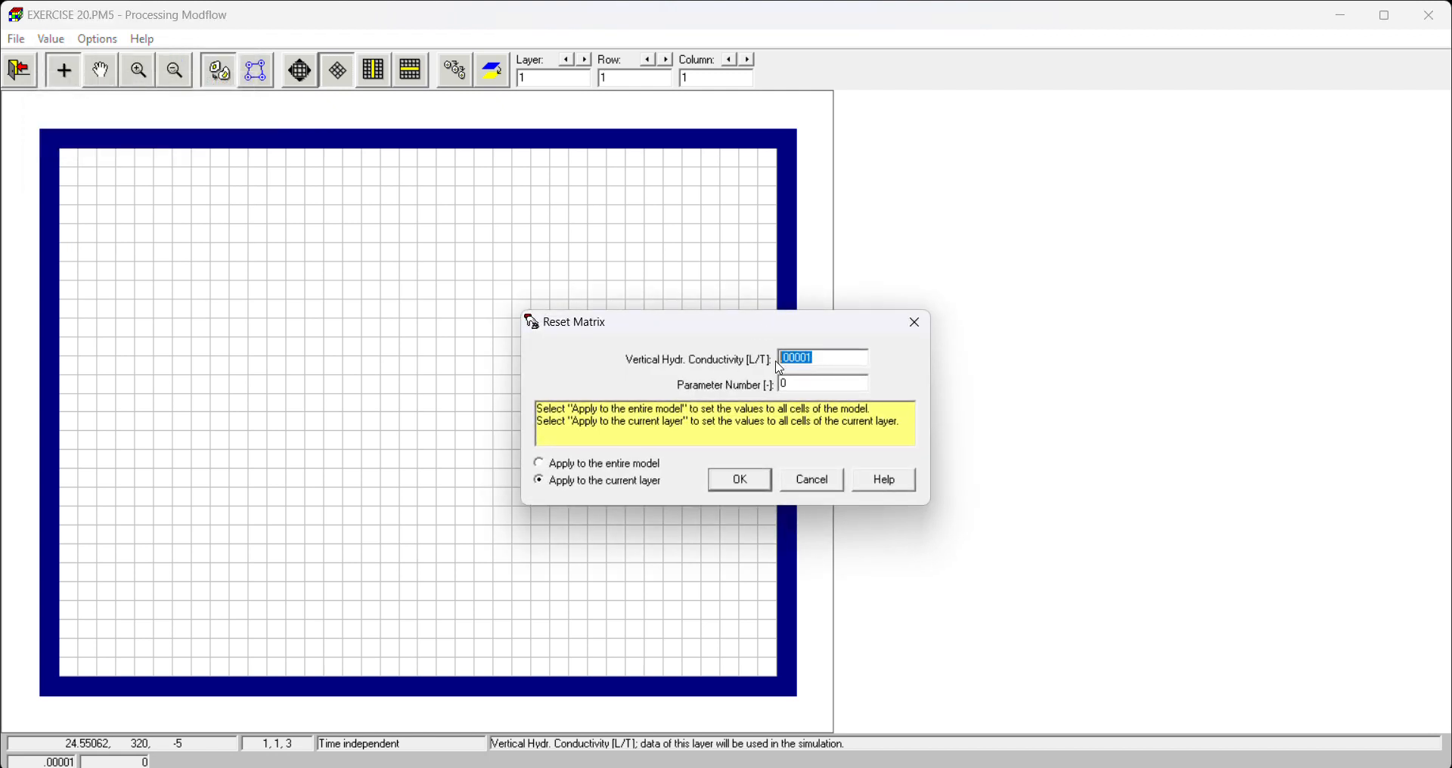
type("0.1")
left_click(635, 463)
left_click(735, 480)
left_click(51, 39)
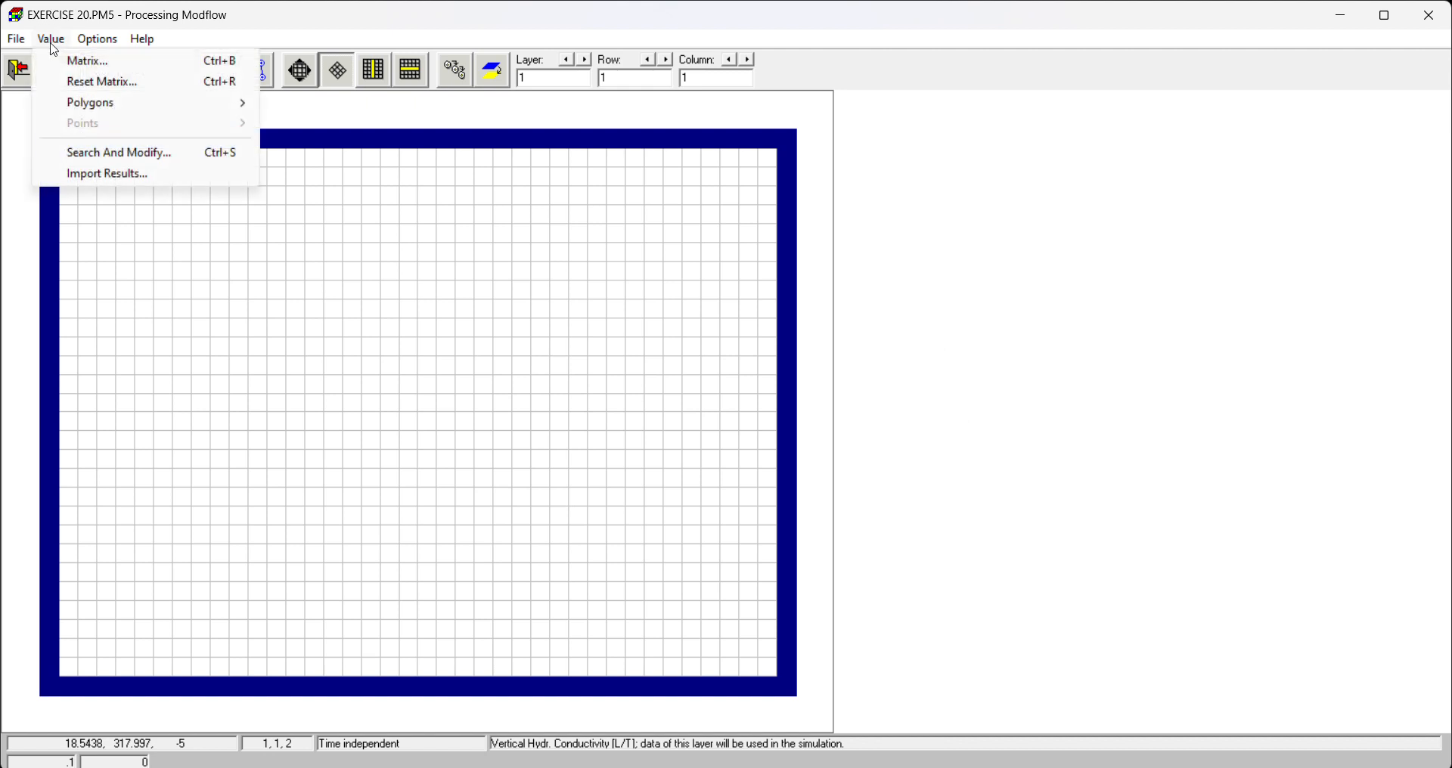
mouse_move(98, 39)
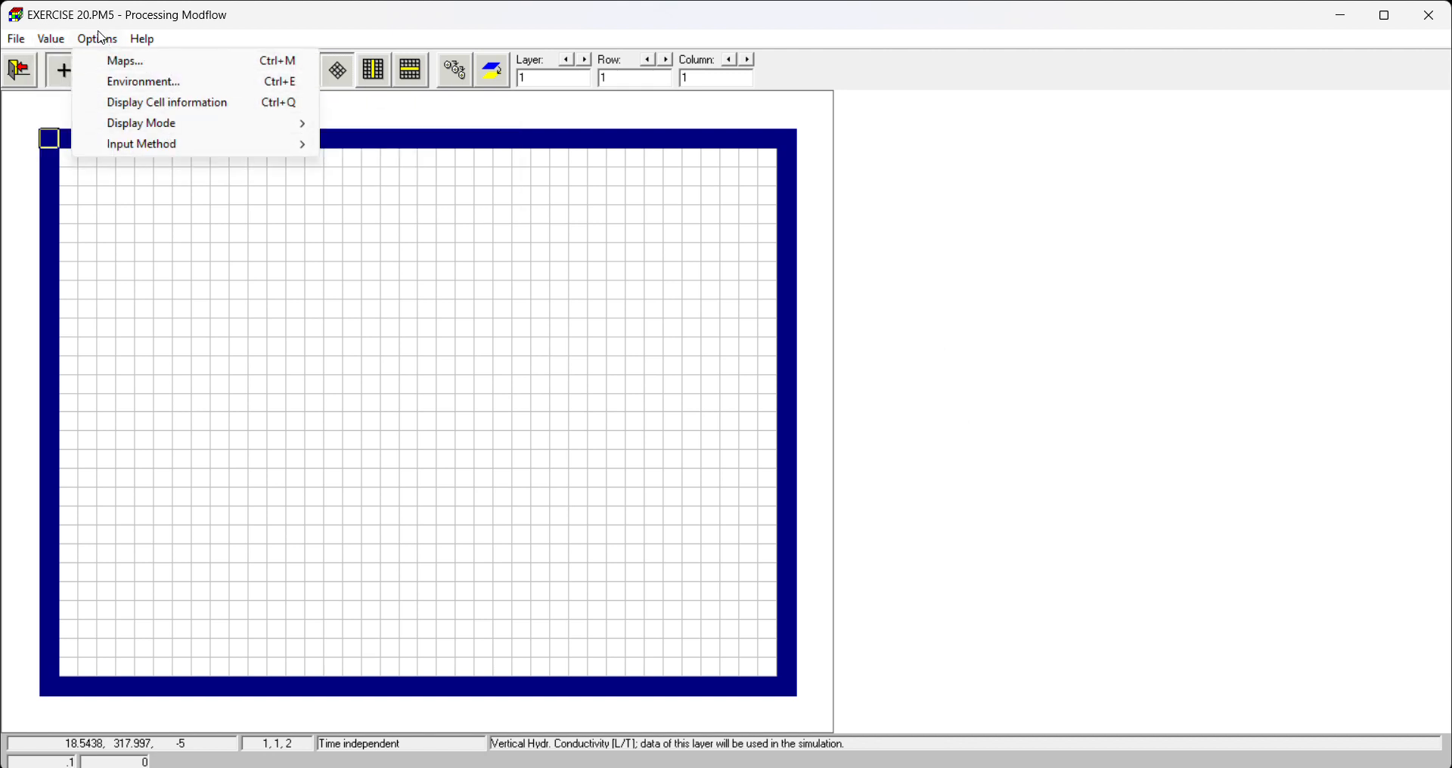
mouse_move(15, 39)
left_click(80, 60)
left_click(656, 447)
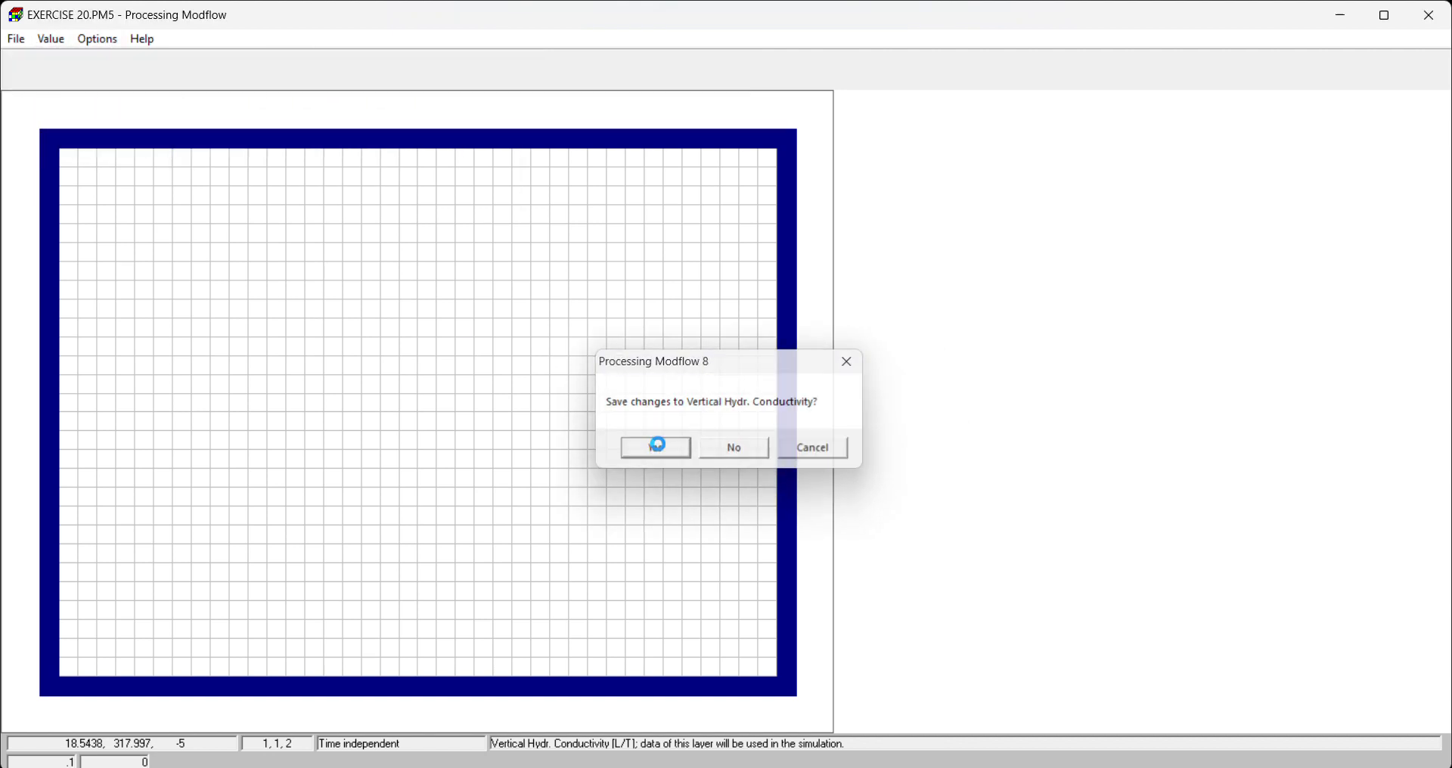
Set the effective porosity to 0.1 for the entire model and save the changes.
left_click(113, 41)
left_click(206, 297)
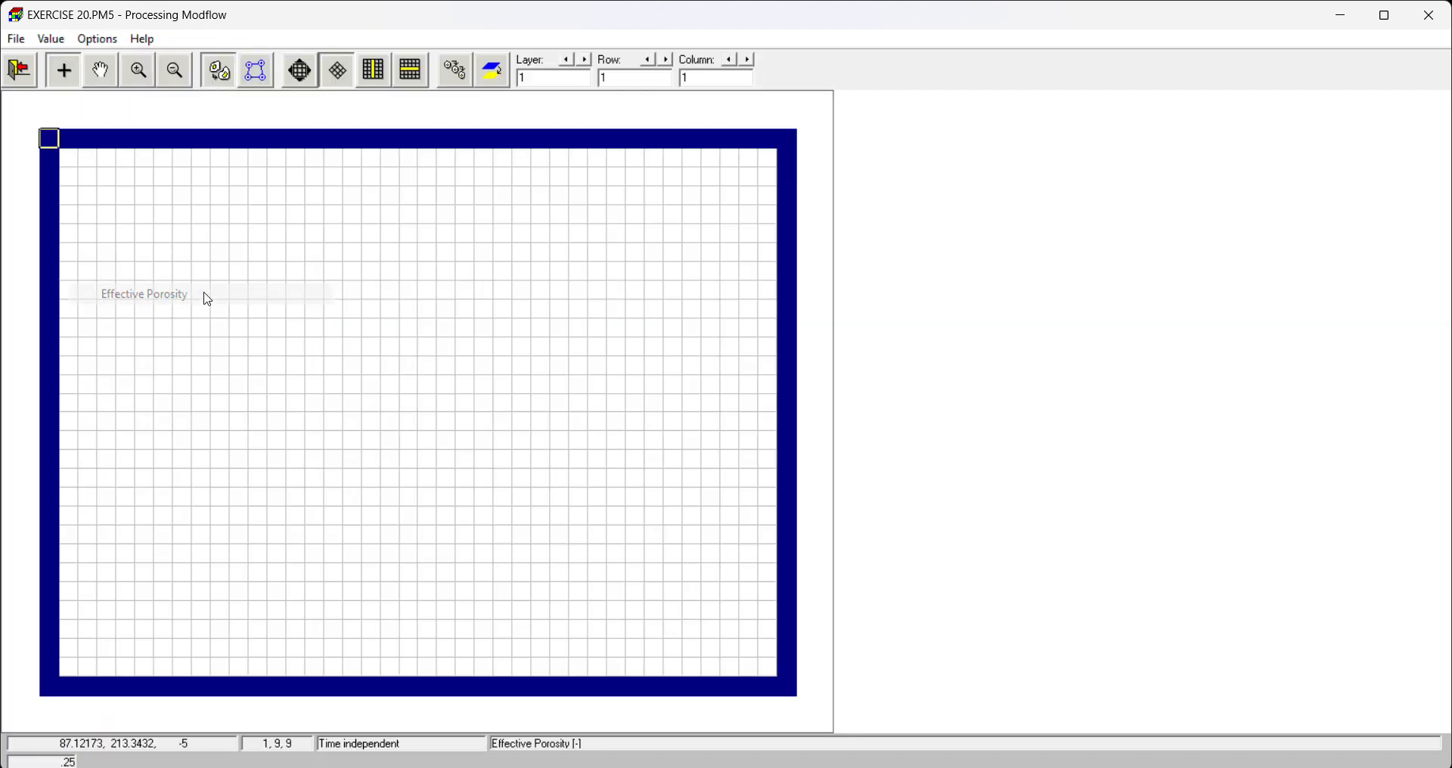
left_click(51, 38)
left_click(84, 79)
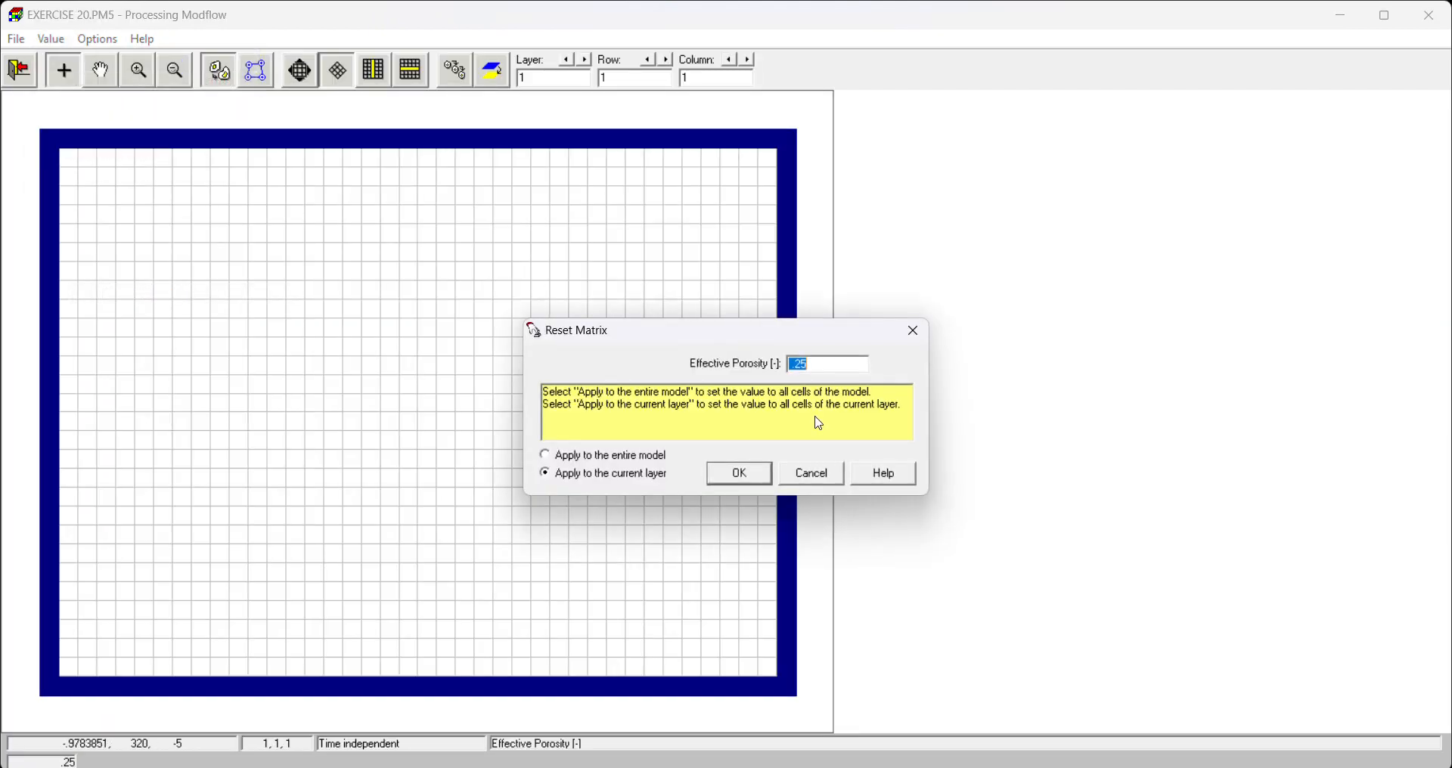
left_click_drag(820, 366, 717, 368)
type("0.1")
left_click(623, 455)
left_click(733, 473)
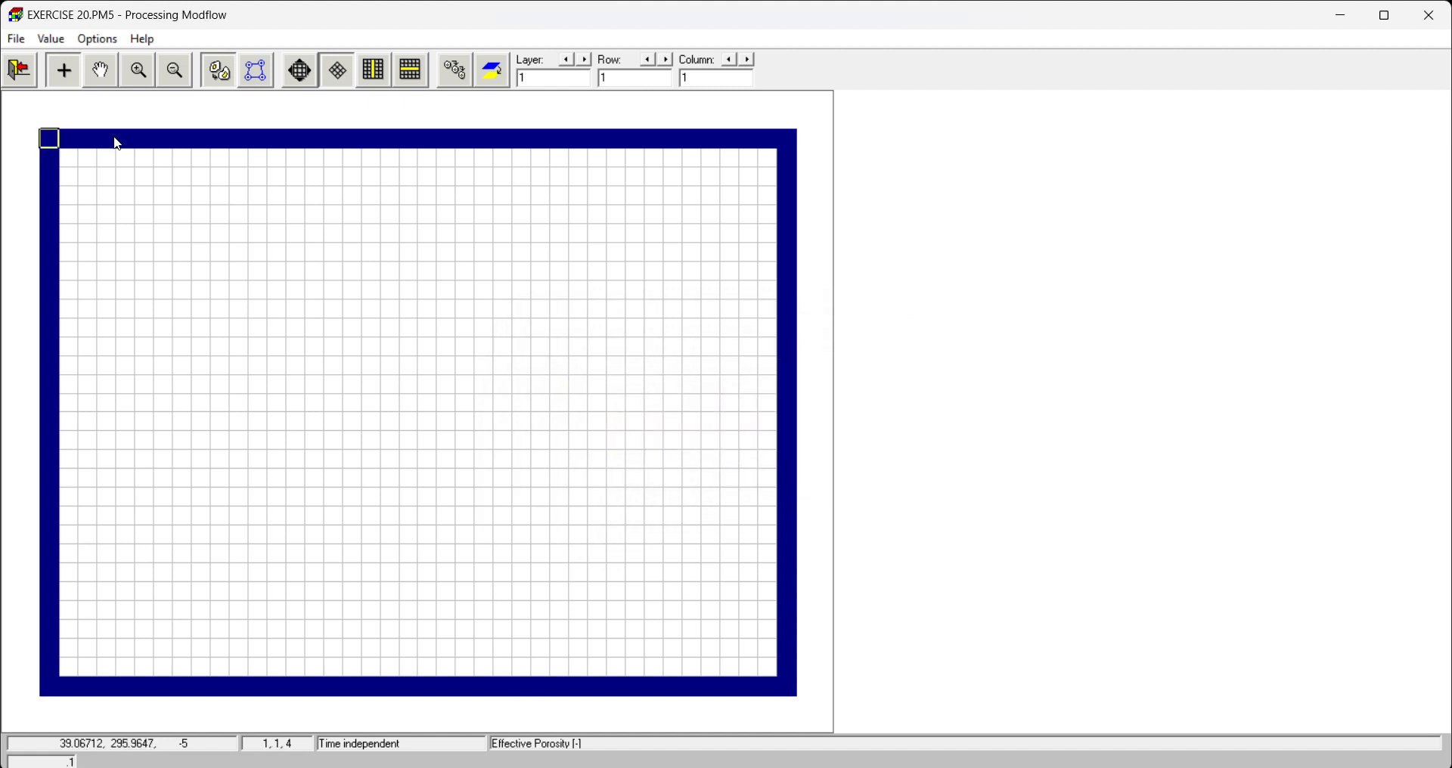
left_click(20, 70)
left_click(666, 448)
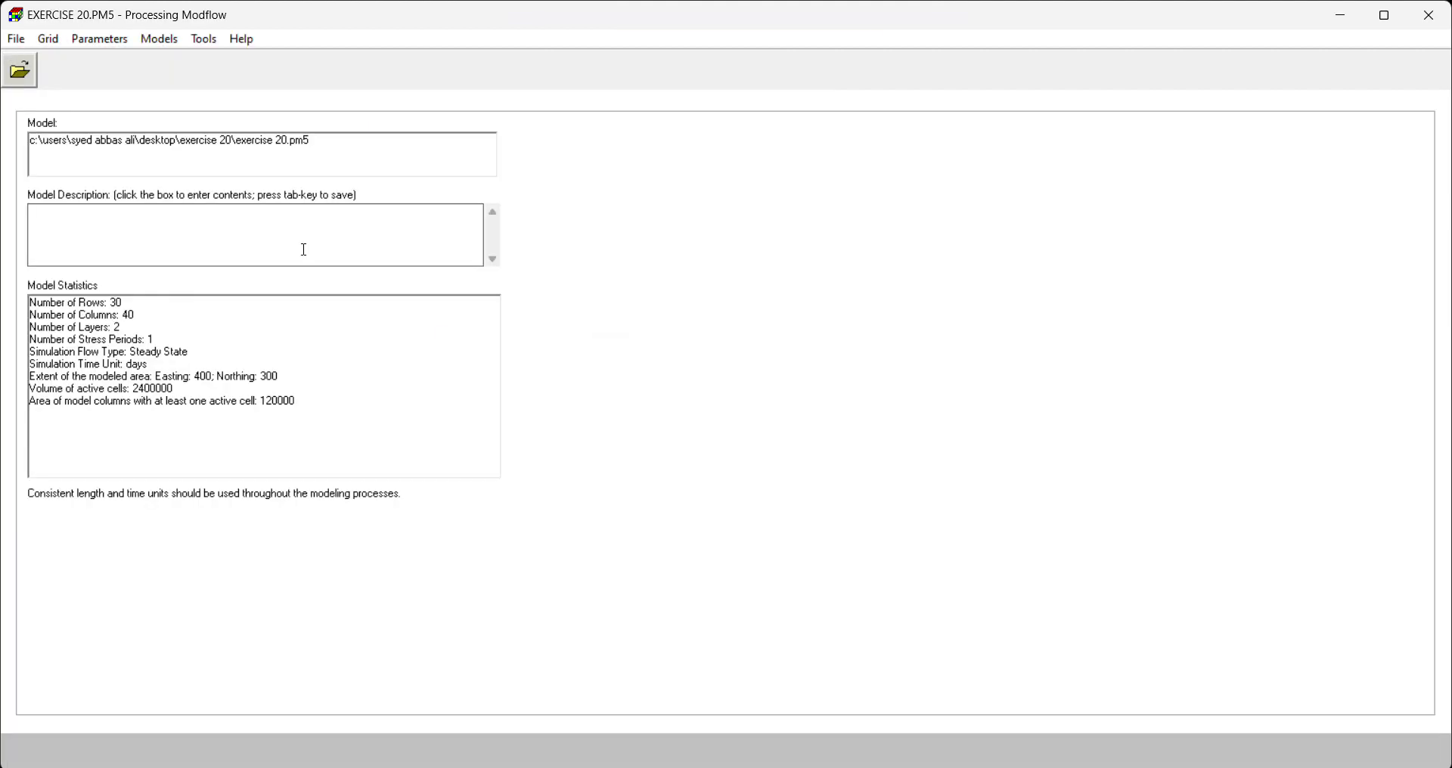
Refine the mesh at row 14, column 9 with a column refinement of 2 and a row refinement of 2.
left_click(47, 39)
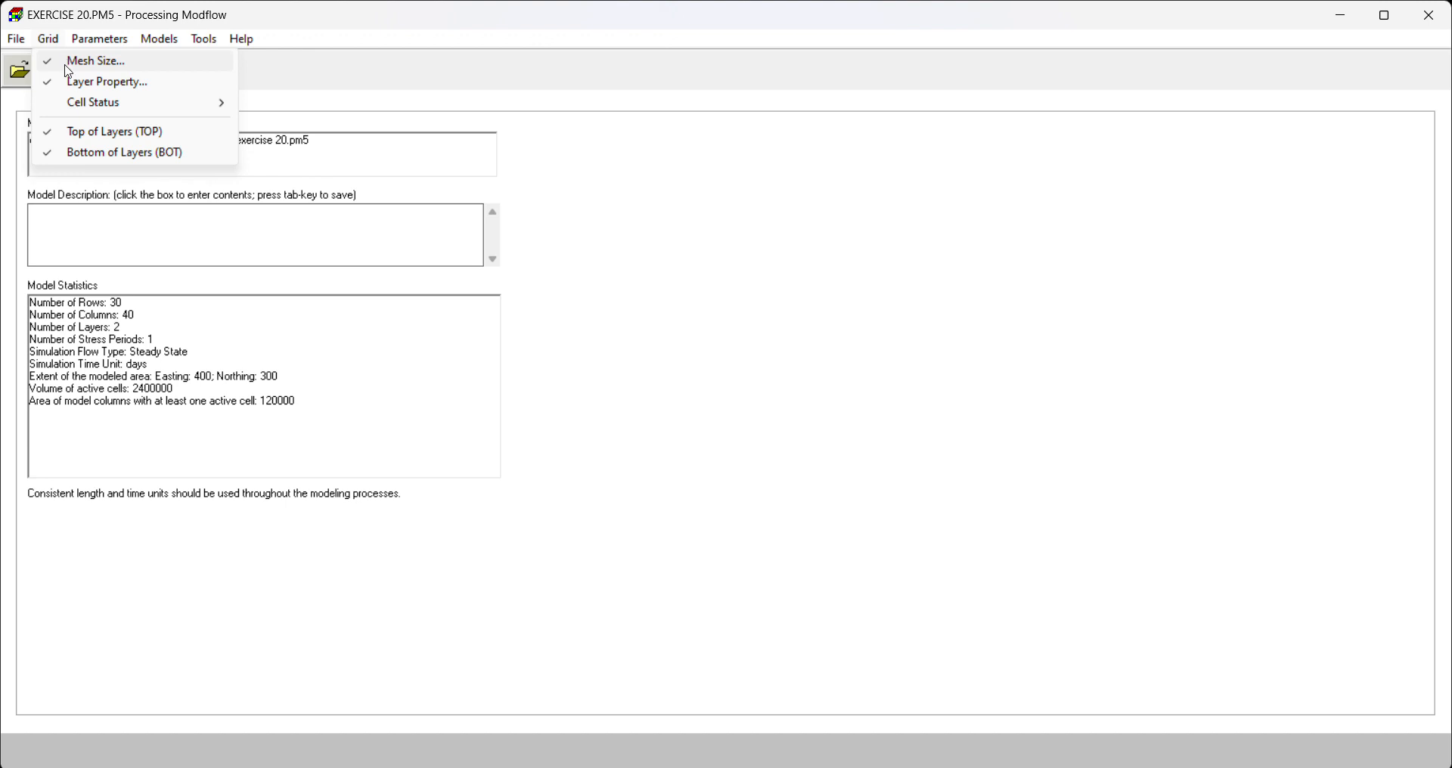
left_click(72, 62)
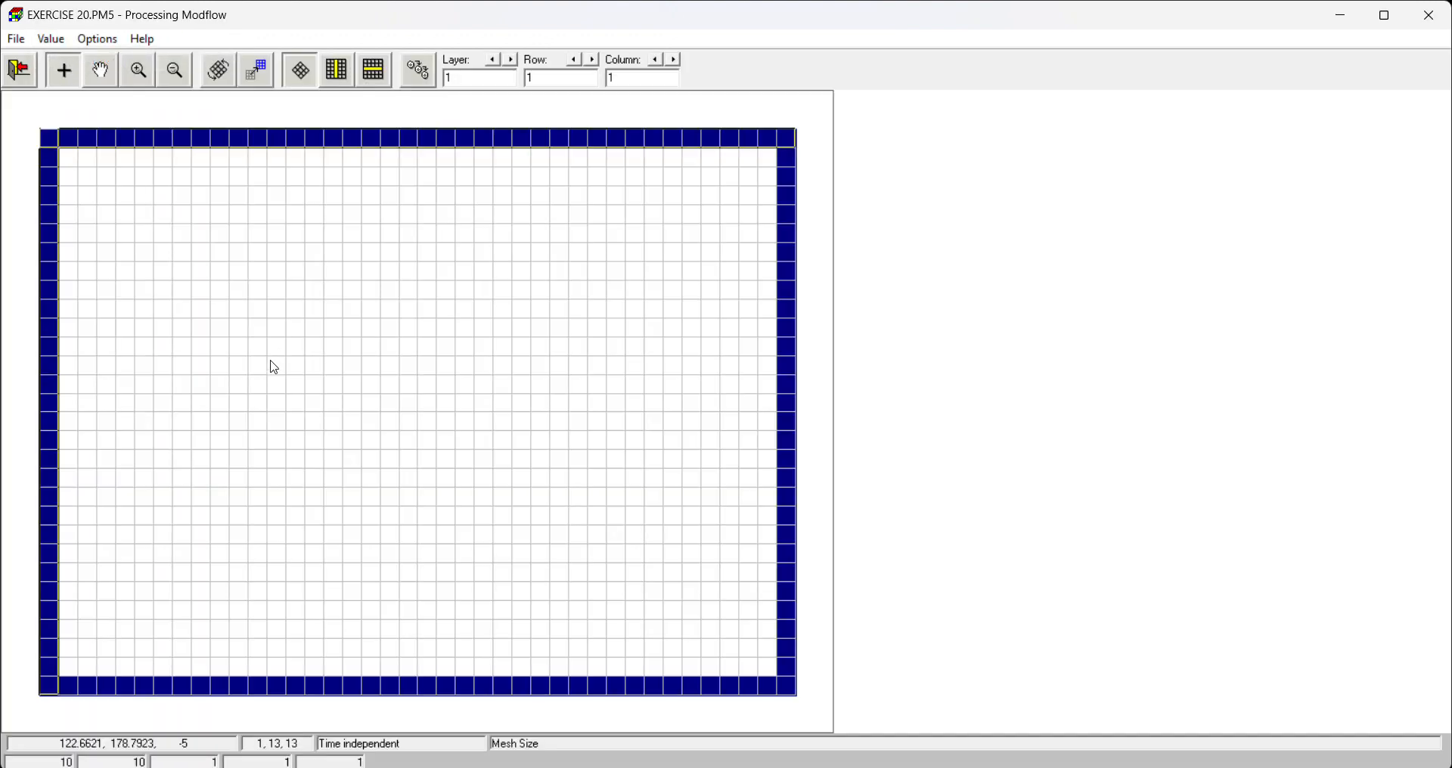
left_click(201, 392)
right_click(201, 392)
left_click_drag(706, 348, 609, 364)
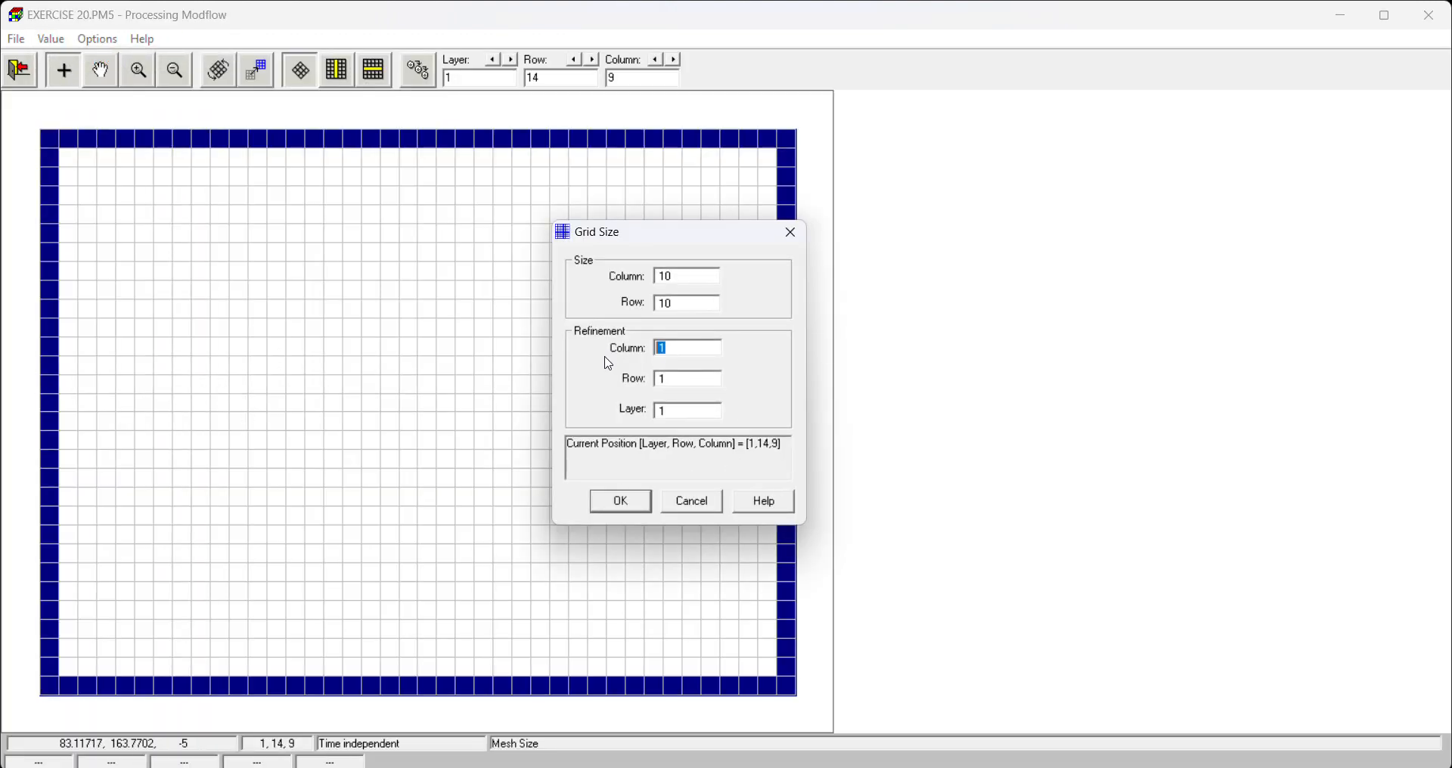
type("2")
double_click(673, 380)
type("2")
left_click(620, 501)
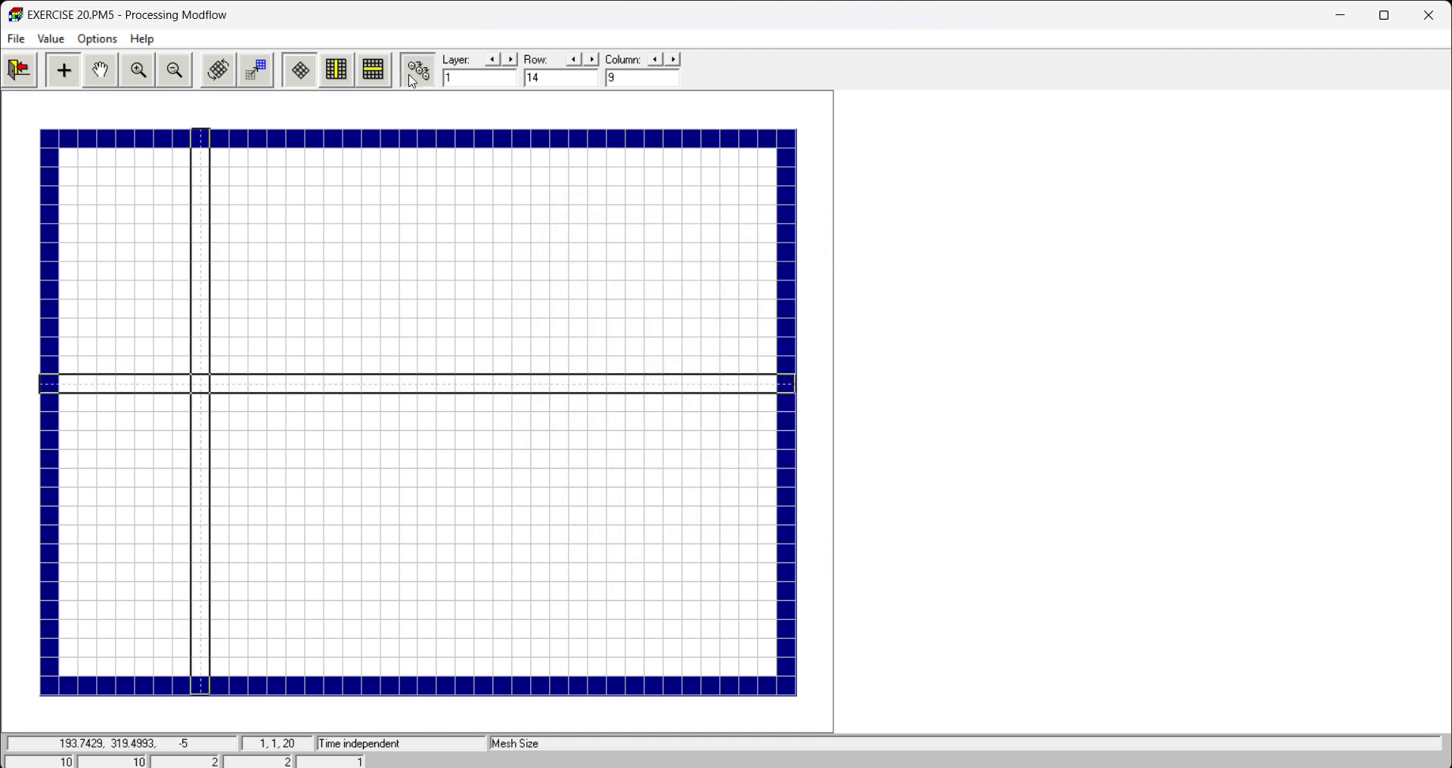
Copy the mesh refinement of 2 to rows 15 and 16, columns 8 and 10, and columns 22 to 24.
left_click(200, 405)
left_click(208, 428)
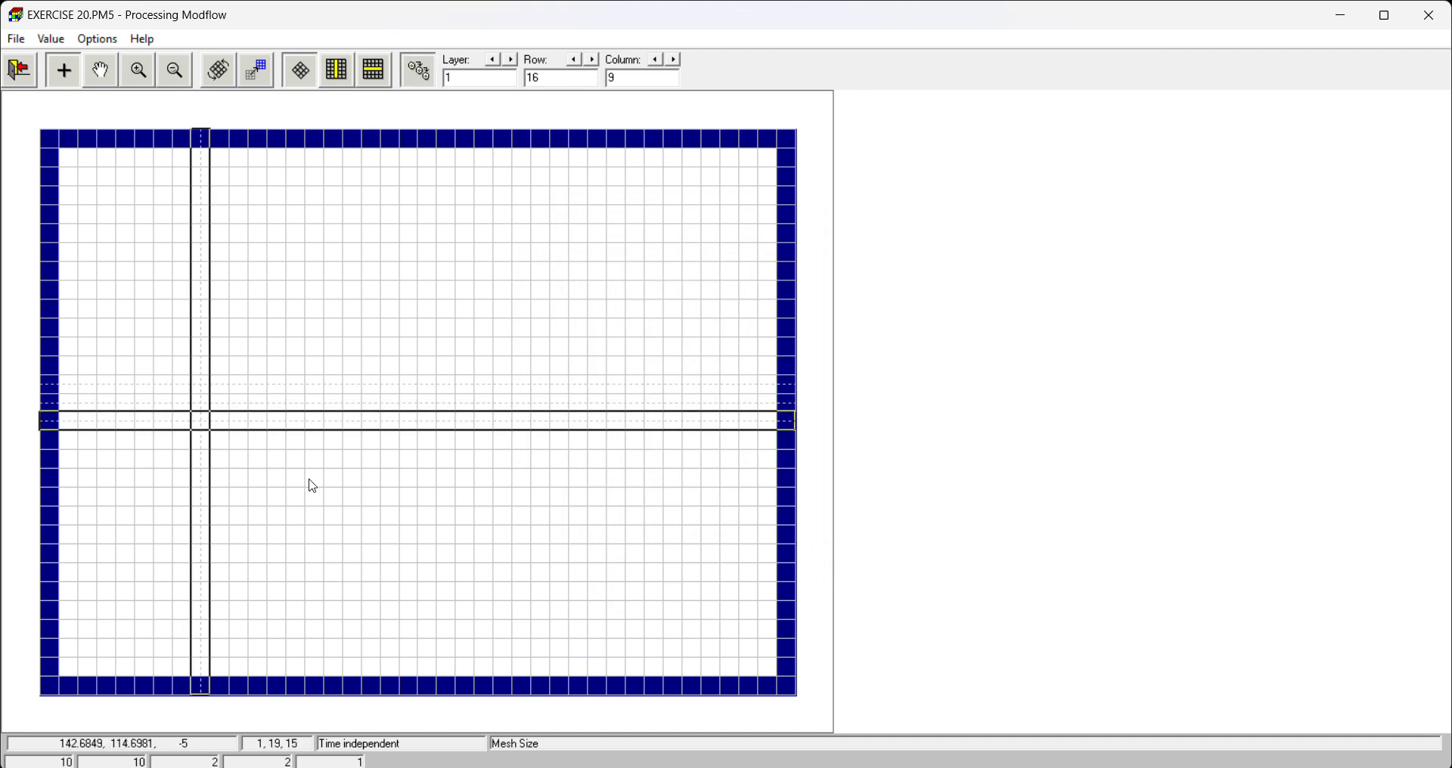
left_click(220, 406)
left_click(184, 407)
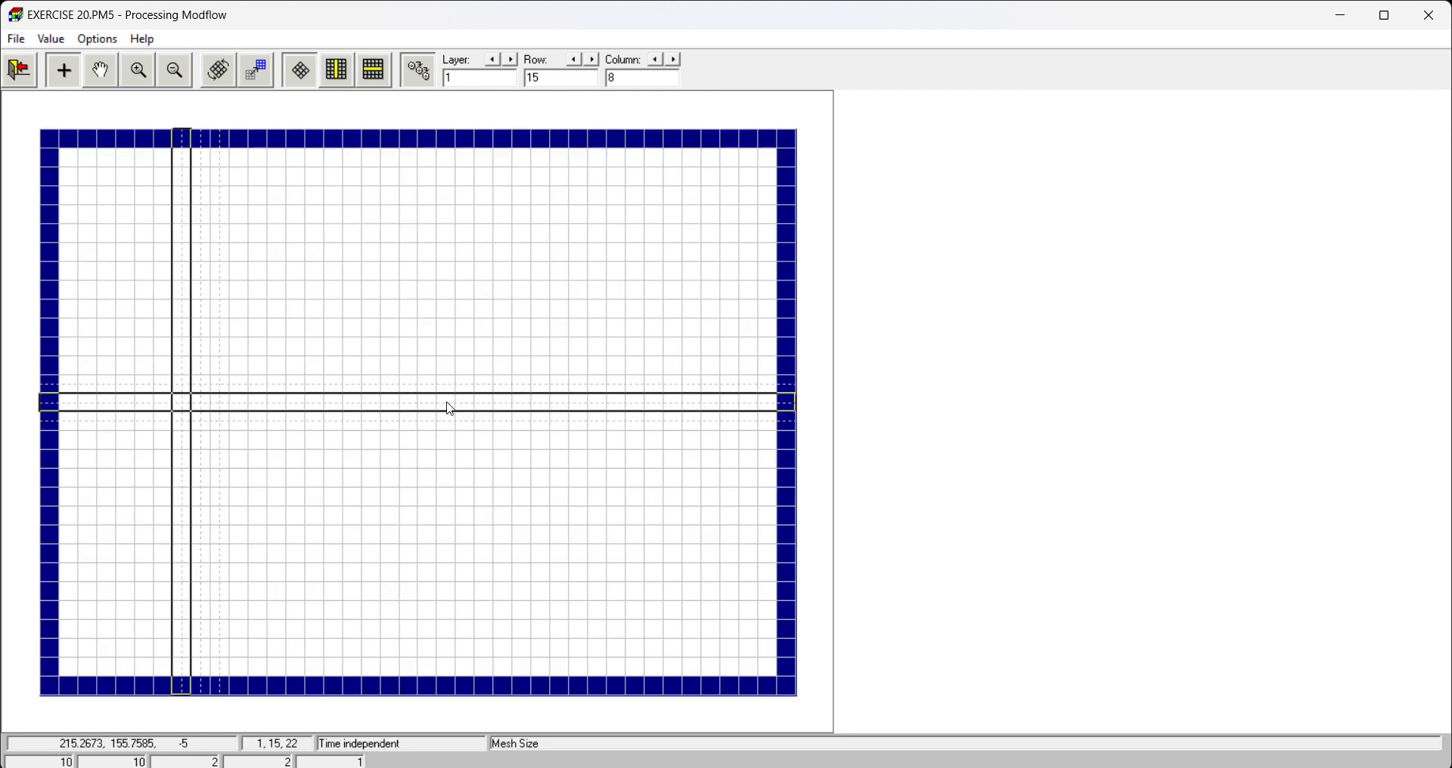
left_click_drag(450, 409, 490, 409)
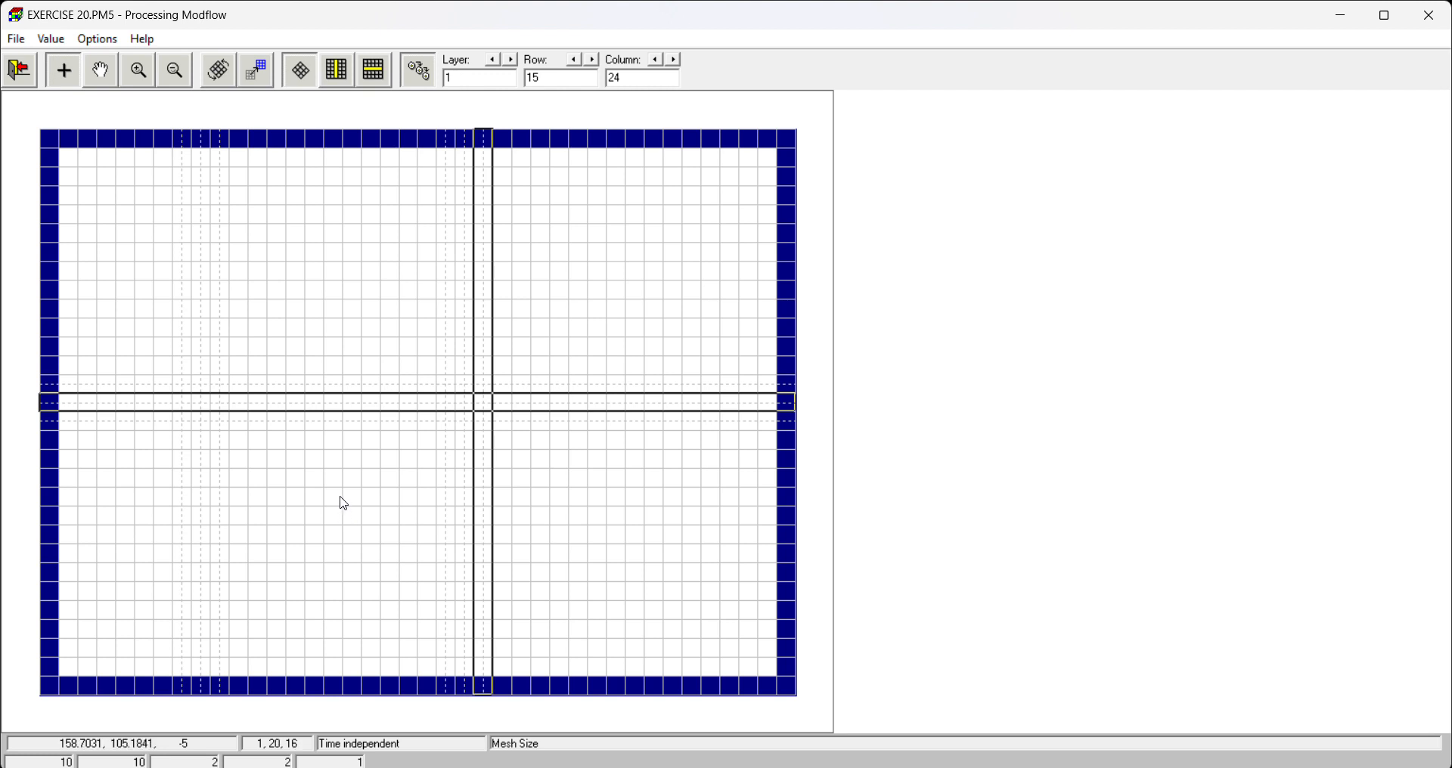
Copy the mesh refinement of 2 to rows 20 to 22 and columns 14 to 17, and save the mesh changes.
left_click_drag(342, 507, 301, 534)
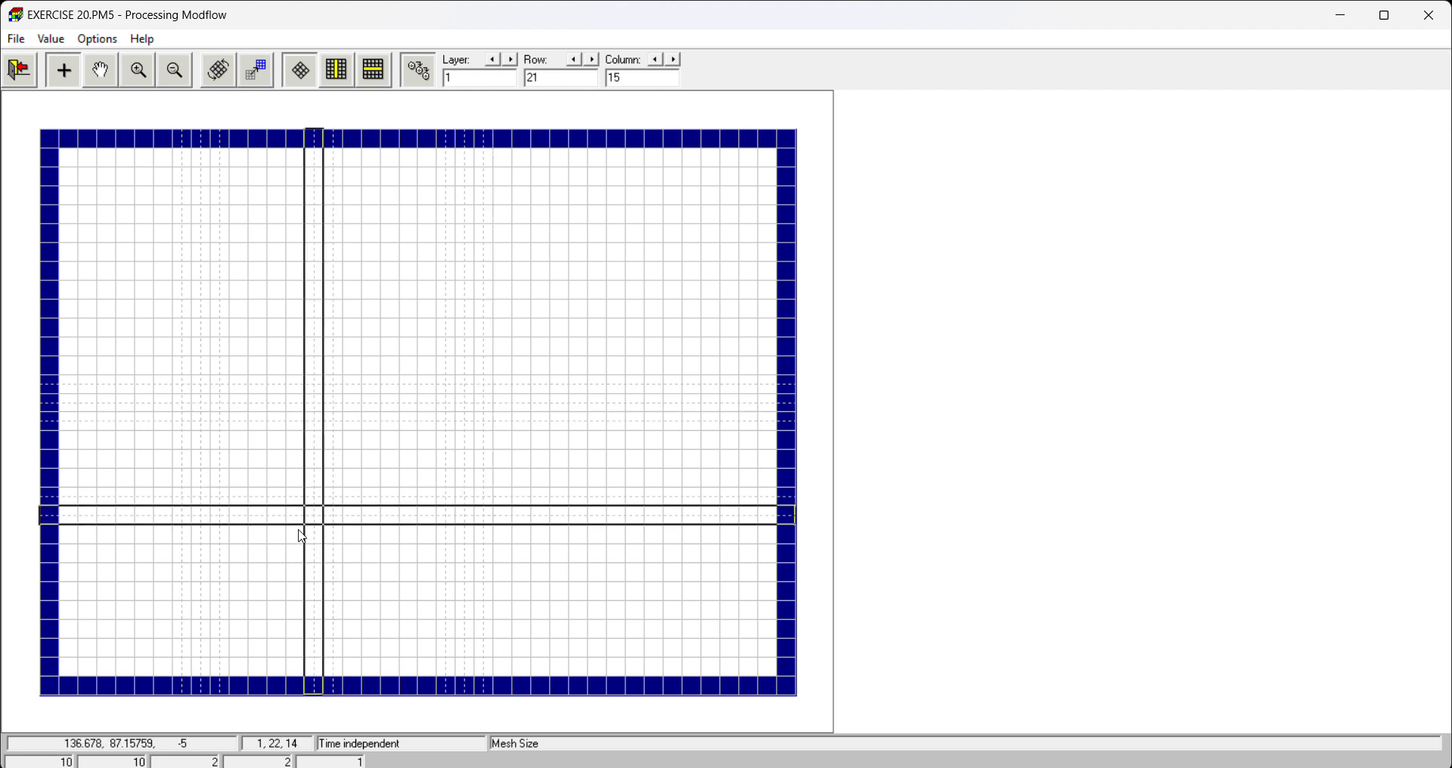
left_click(356, 520)
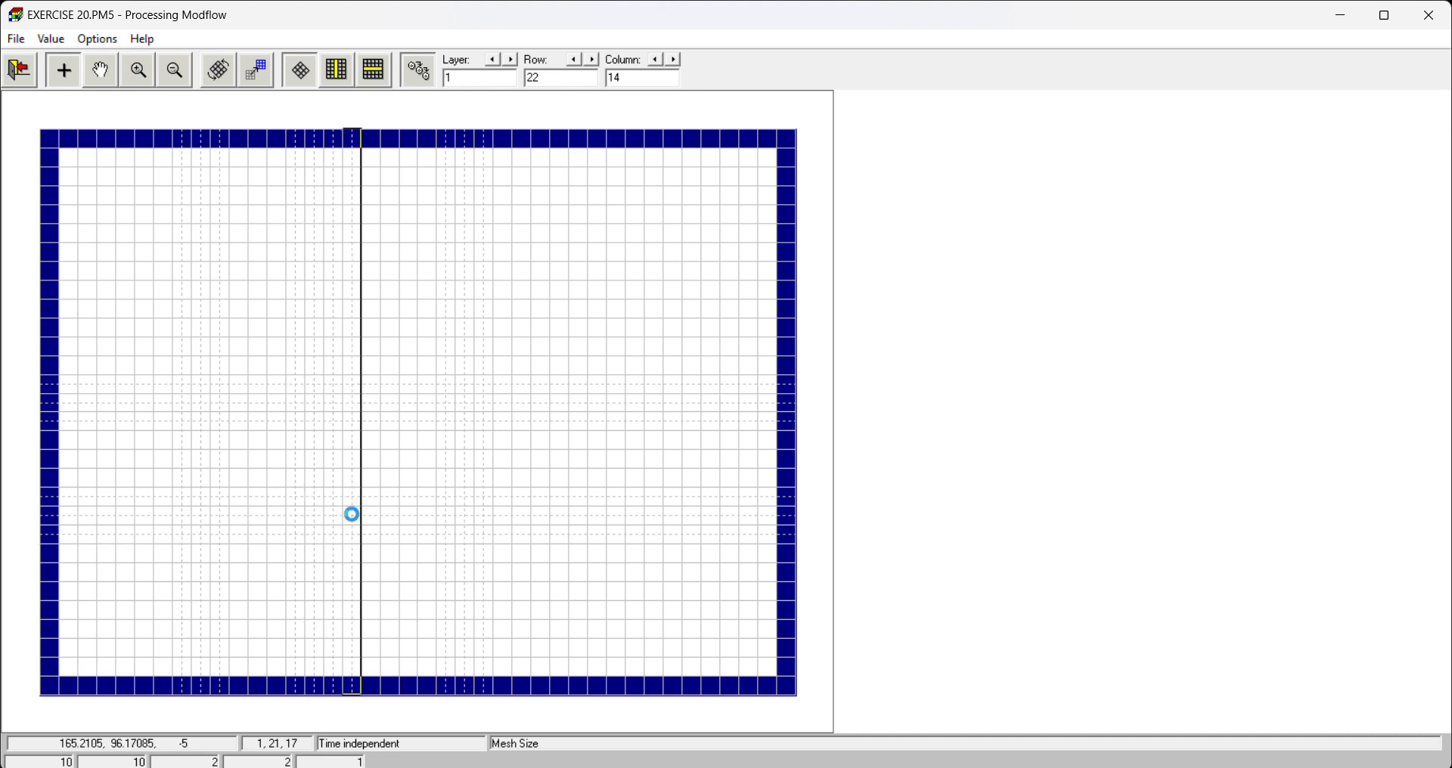
left_click(20, 72)
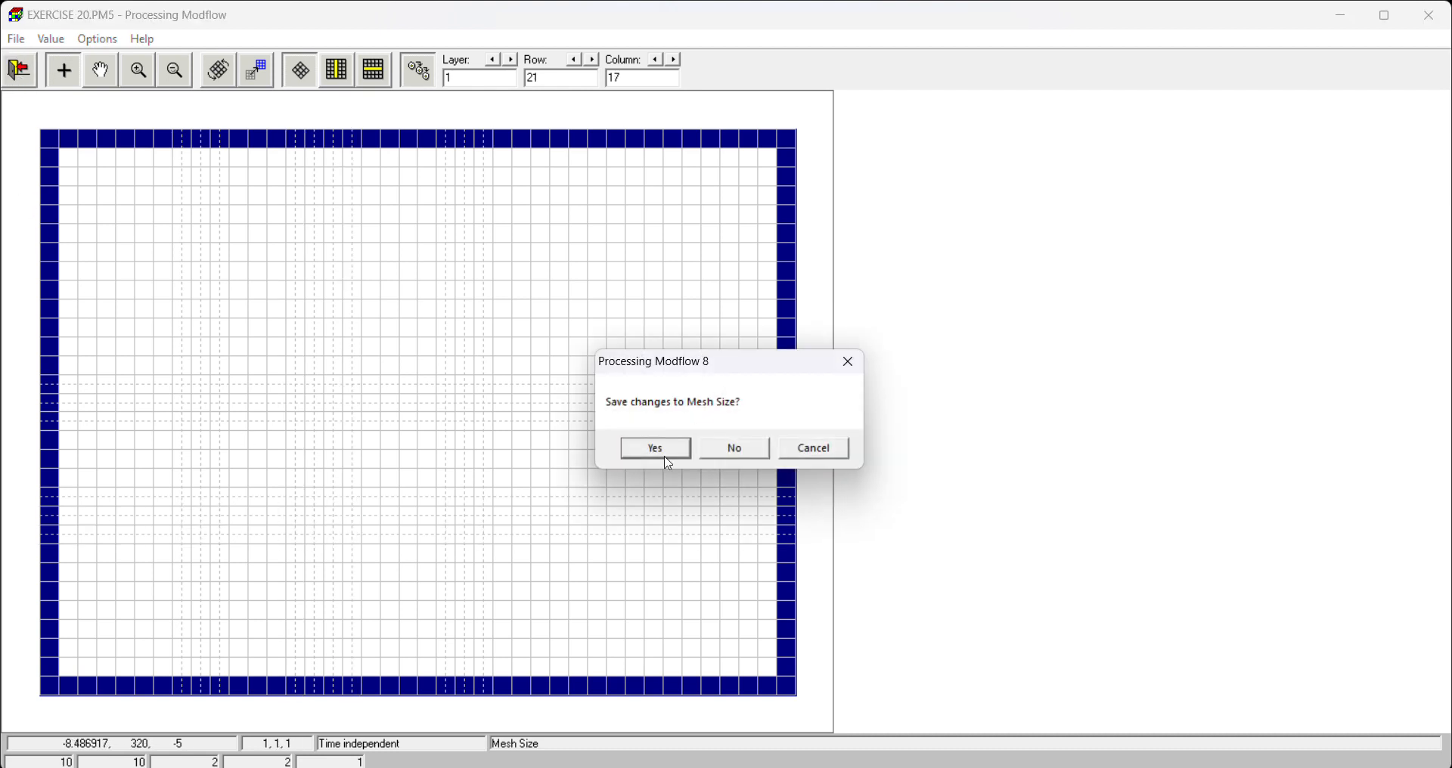
left_click(660, 453)
left_click(800, 459)
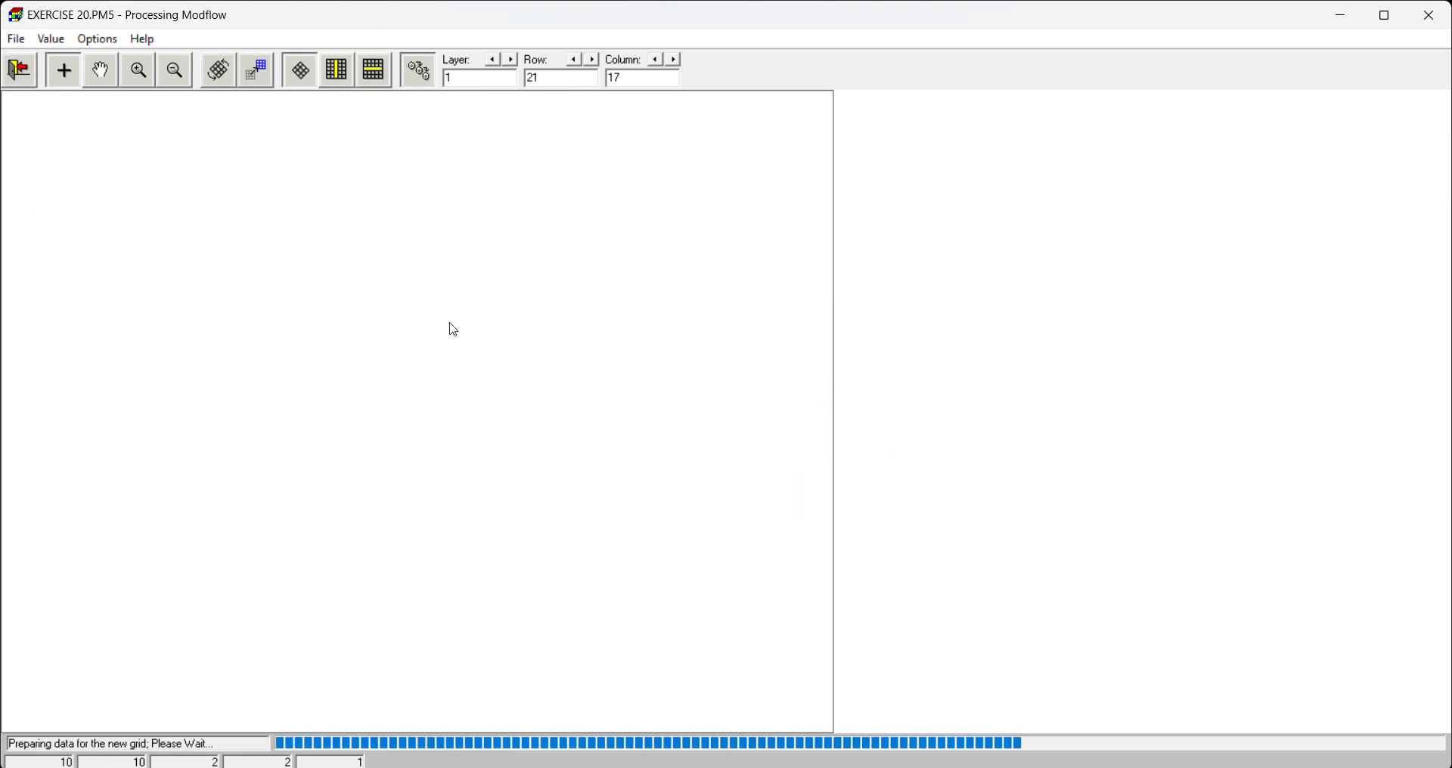
Add a well in the Well package at layer 1, row 15, column 11 with an injection rate of 25.
left_click(93, 43)
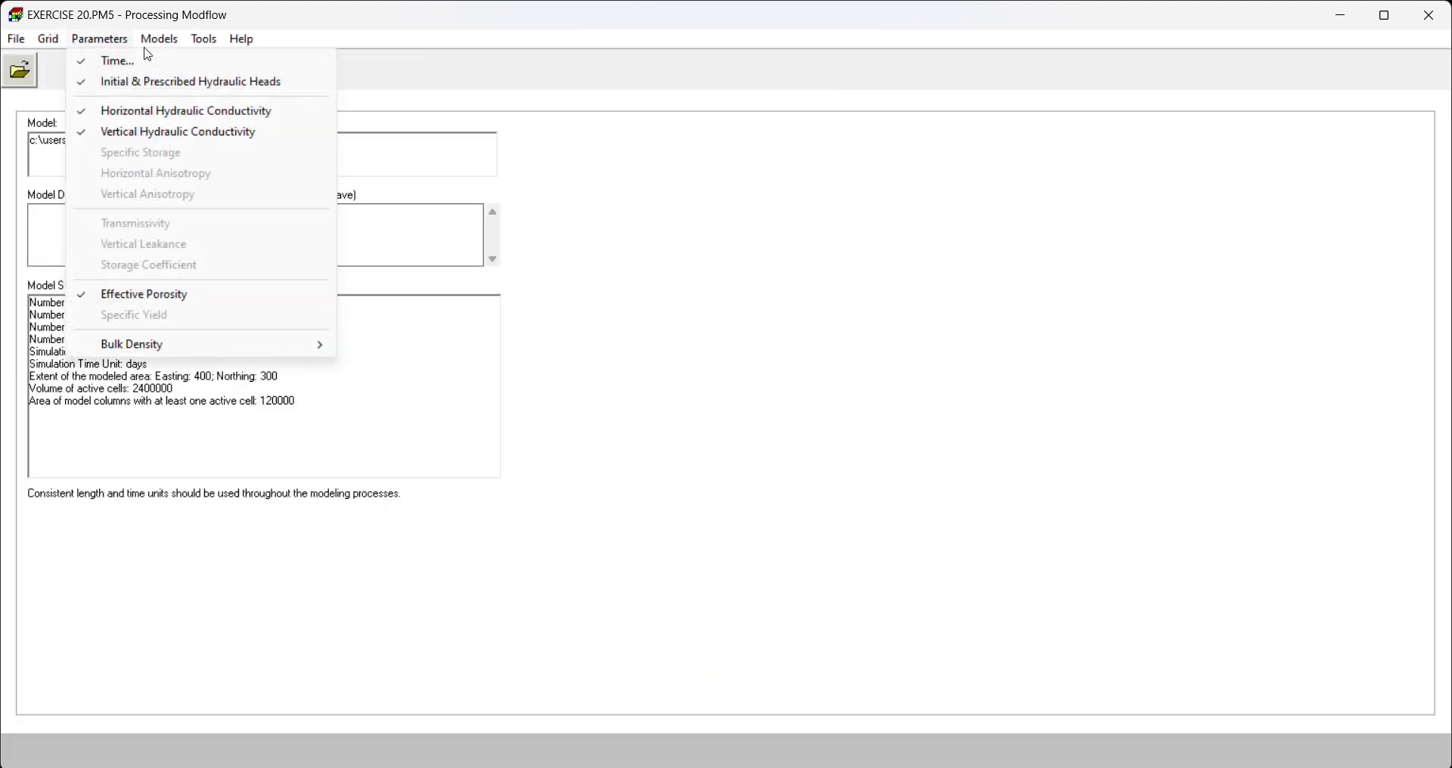
mouse_move(162, 45)
mouse_move(402, 58)
mouse_move(487, 63)
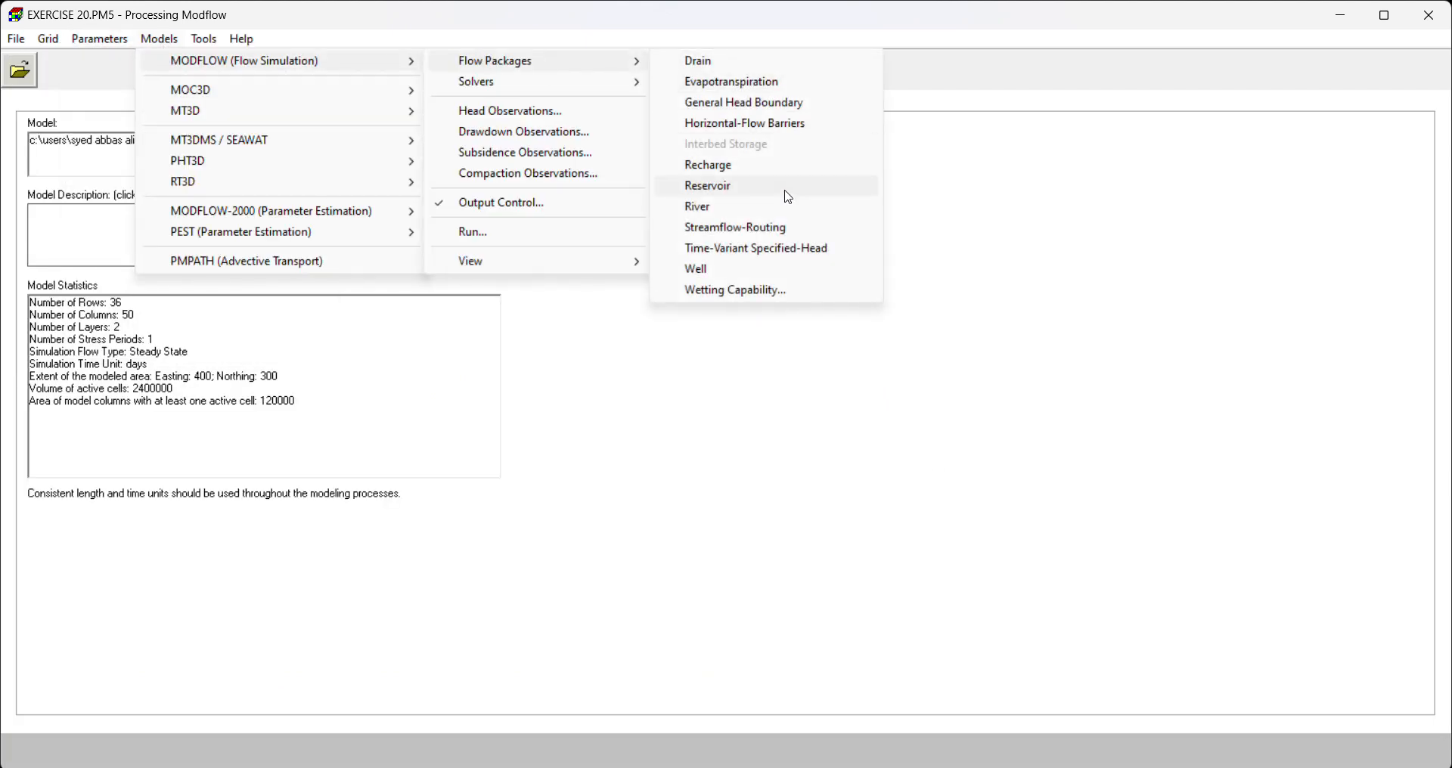
left_click(781, 269)
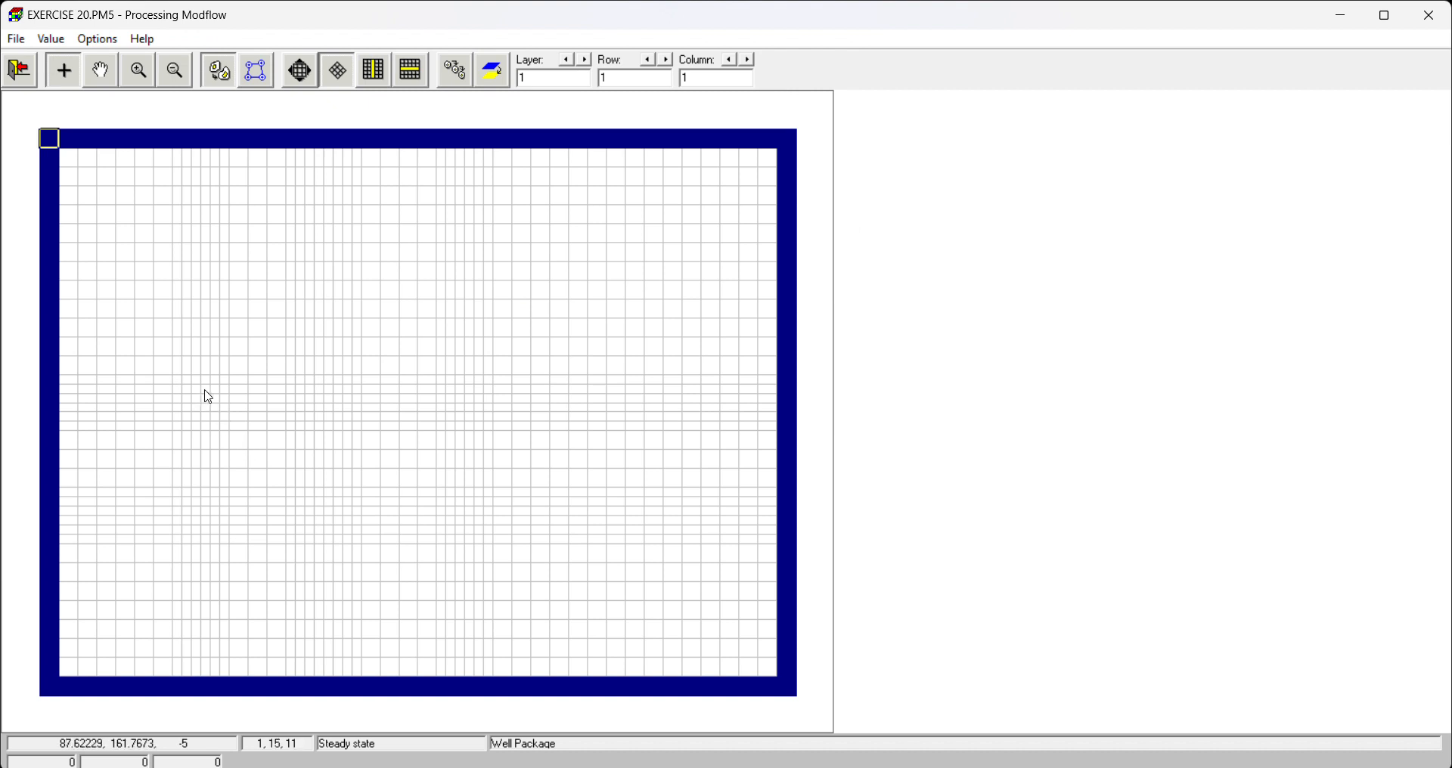
right_click(207, 392)
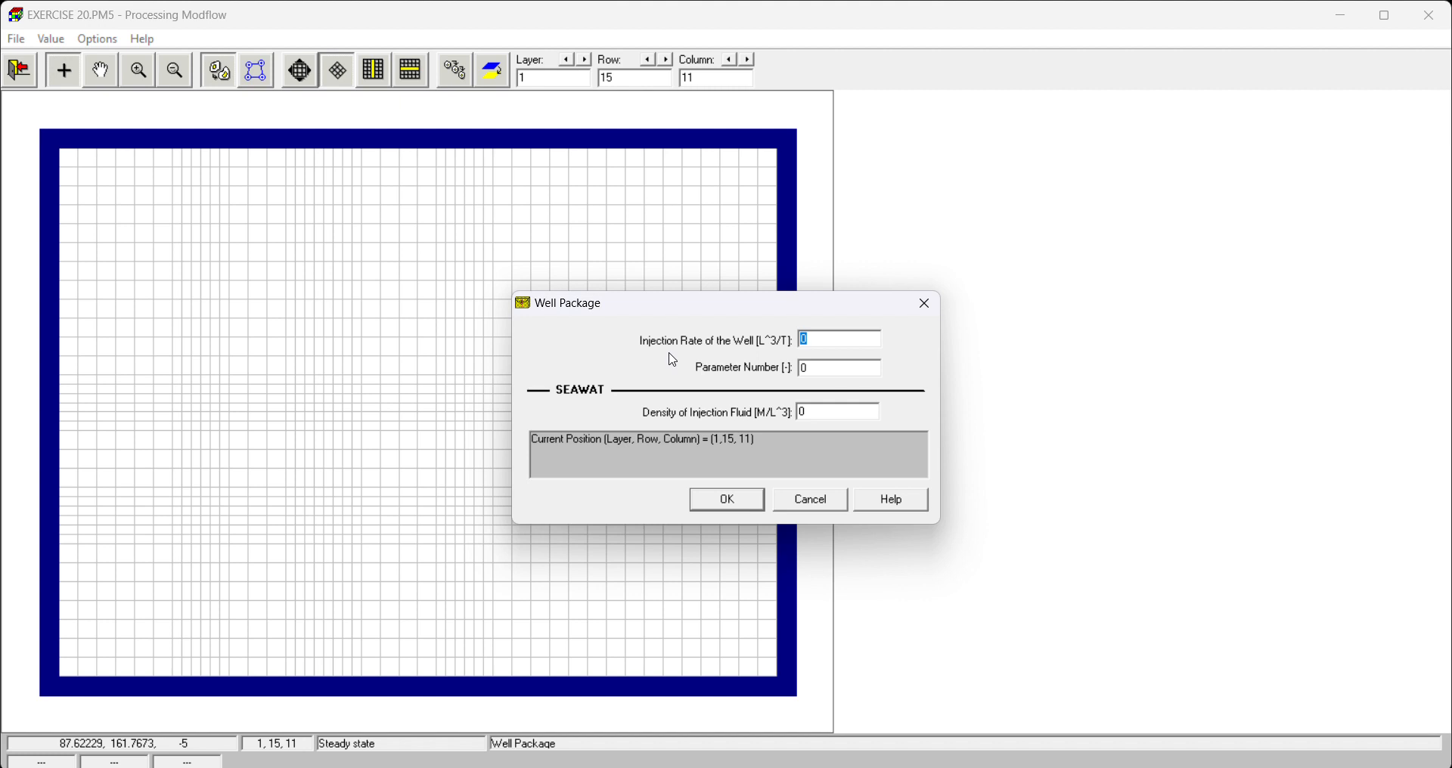
type("25")
left_click(726, 499)
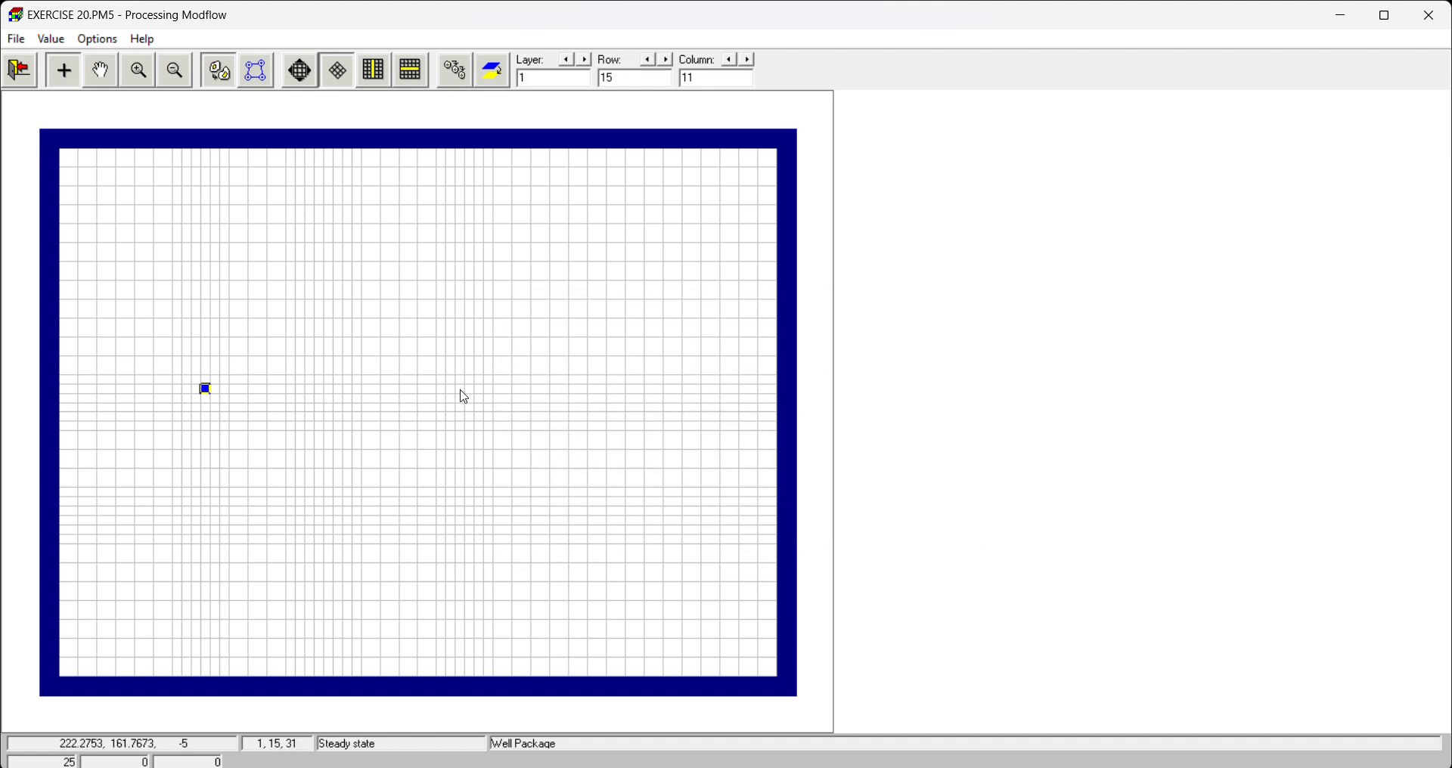
Add wells at layer 1, row 15, column 31 (rate 25) and layer 2, row 23, column 20 (rate -50), and save the wells.
right_click(460, 393)
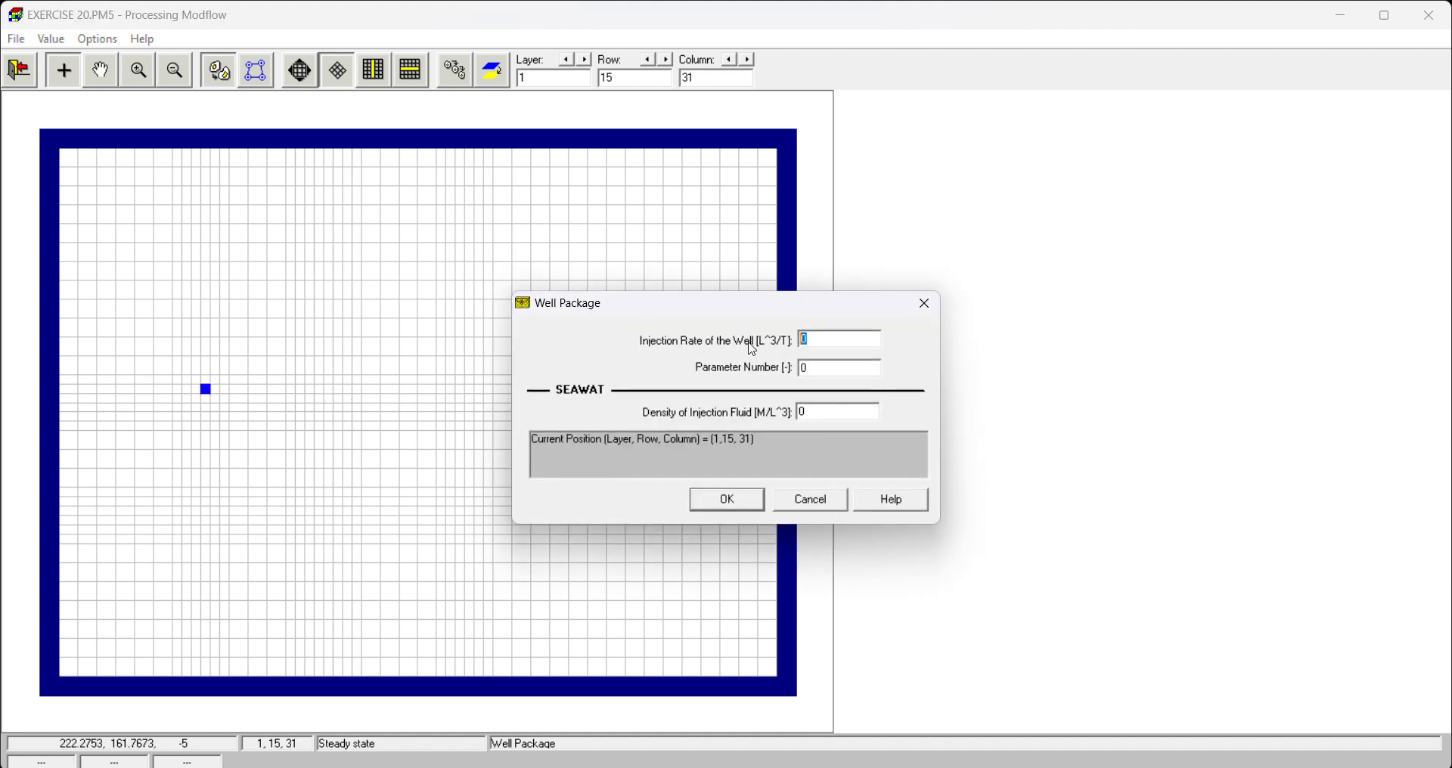
left_click(757, 505)
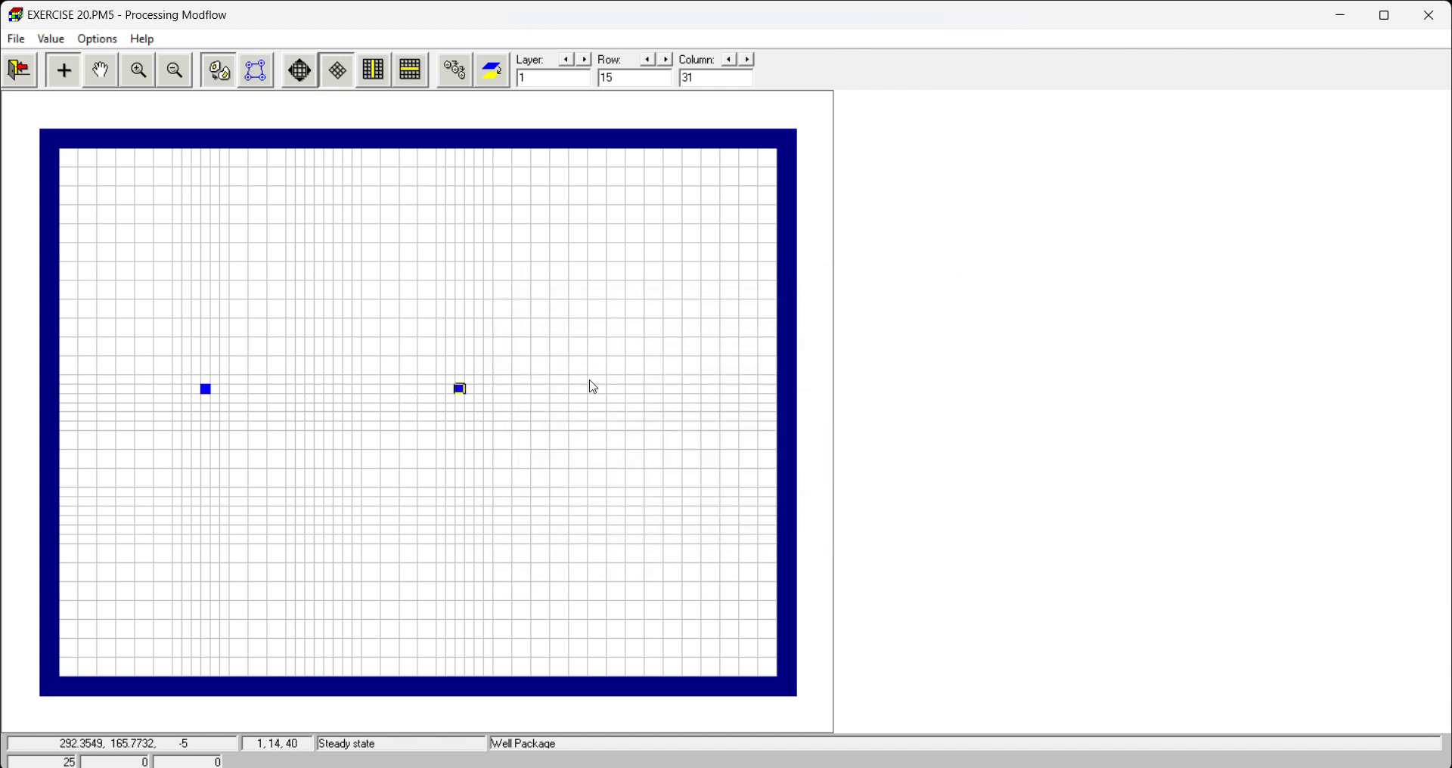
left_click(584, 59)
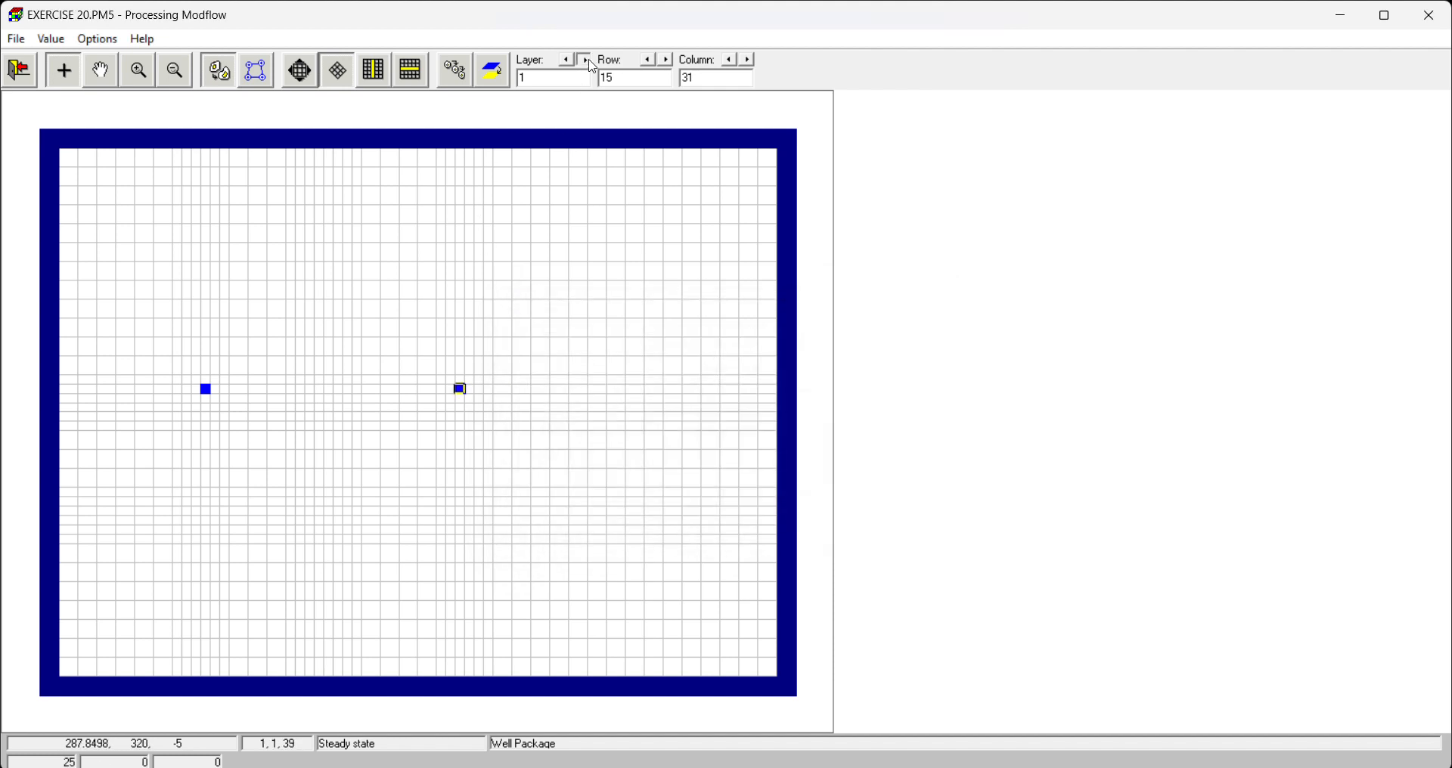
right_click(321, 498)
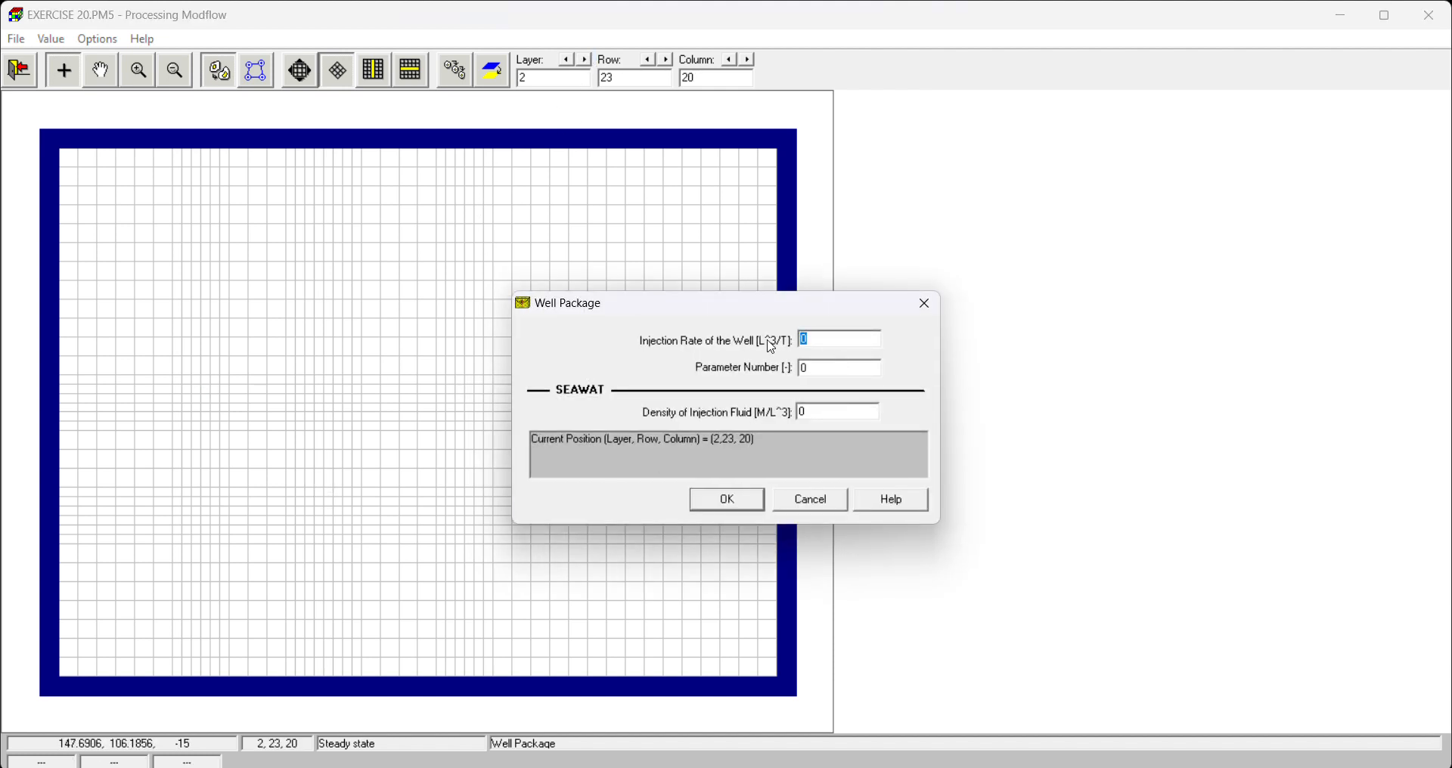
left_click(730, 502)
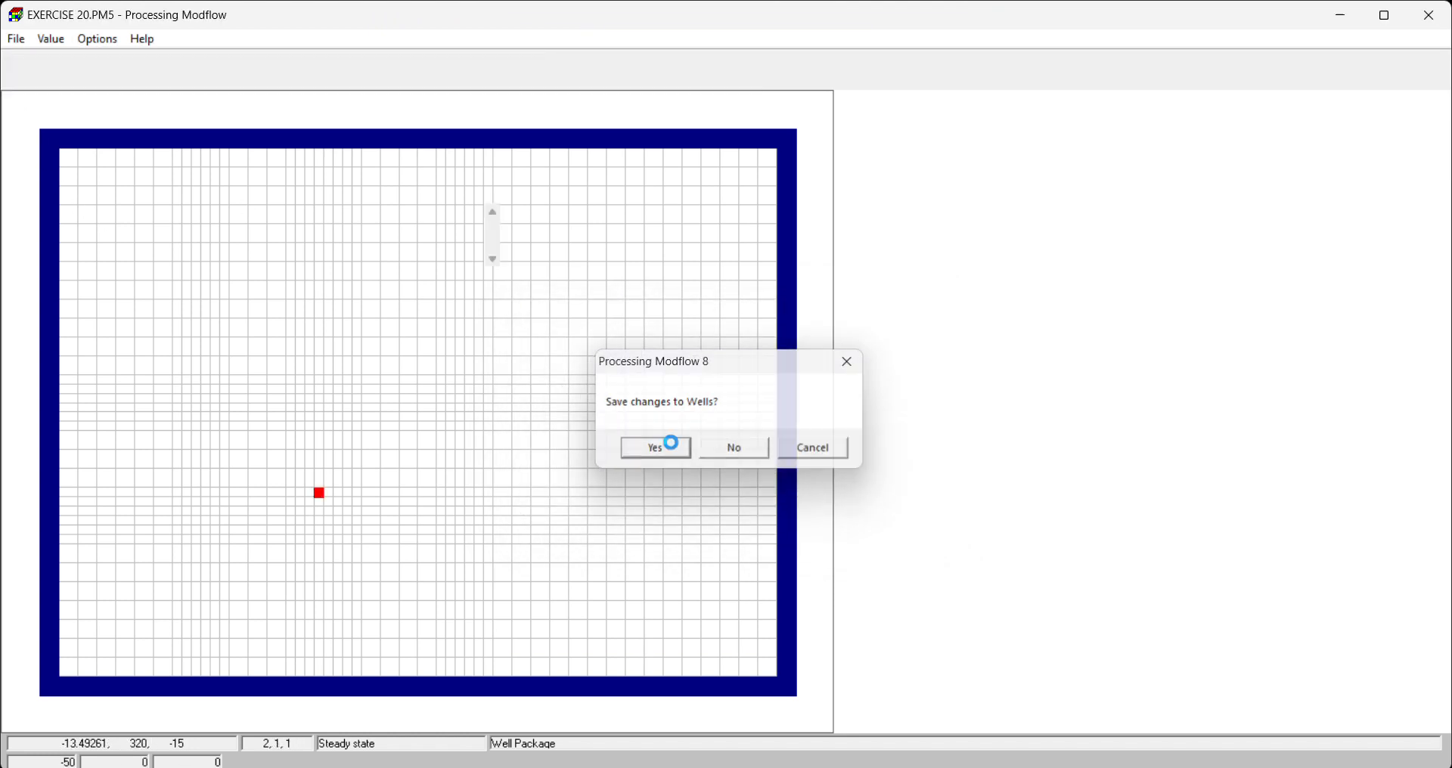
left_click(667, 445)
In the Recharge package, reset the matrix to a flux of 0.000082 applied to the highest active cell, and save the changes.
left_click(157, 39)
mouse_move(334, 64)
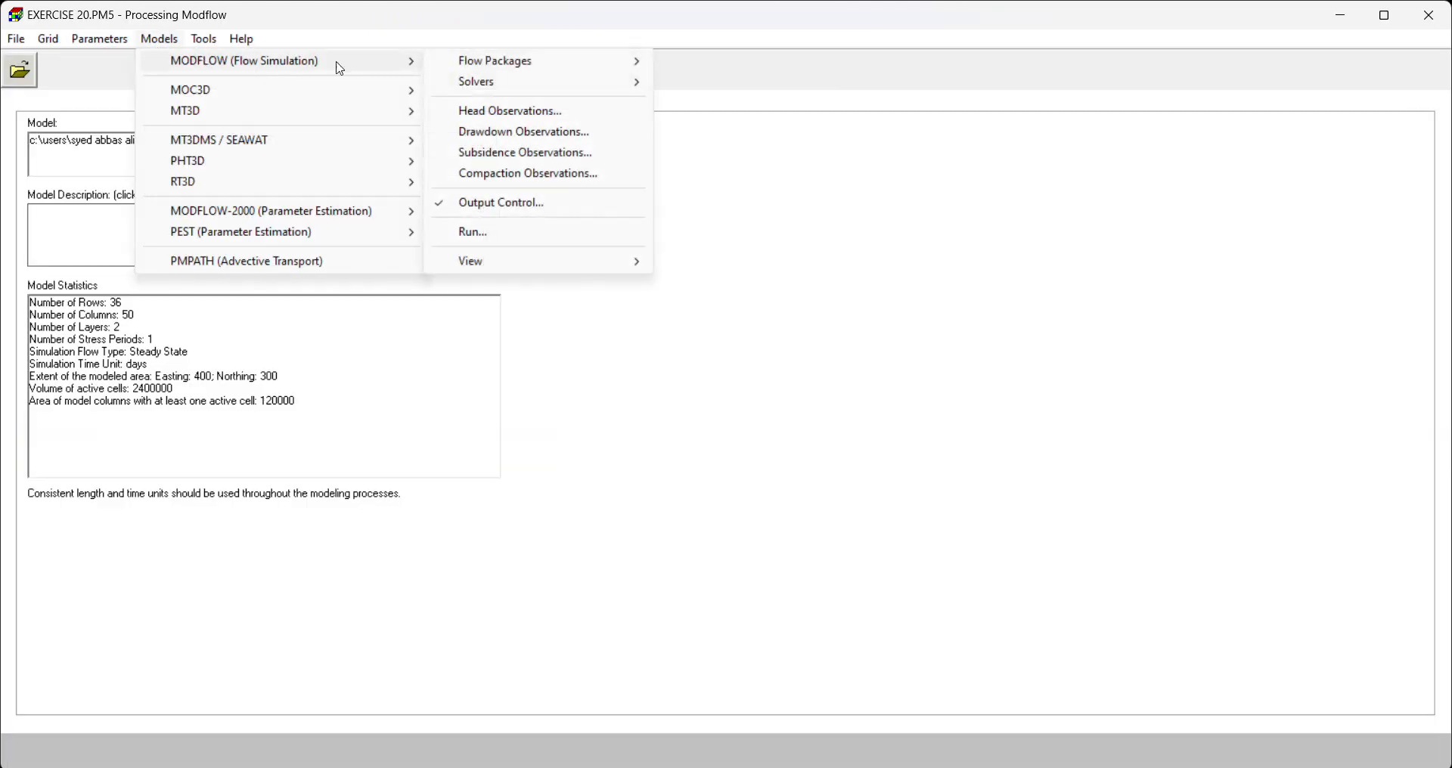
mouse_move(529, 61)
left_click(765, 171)
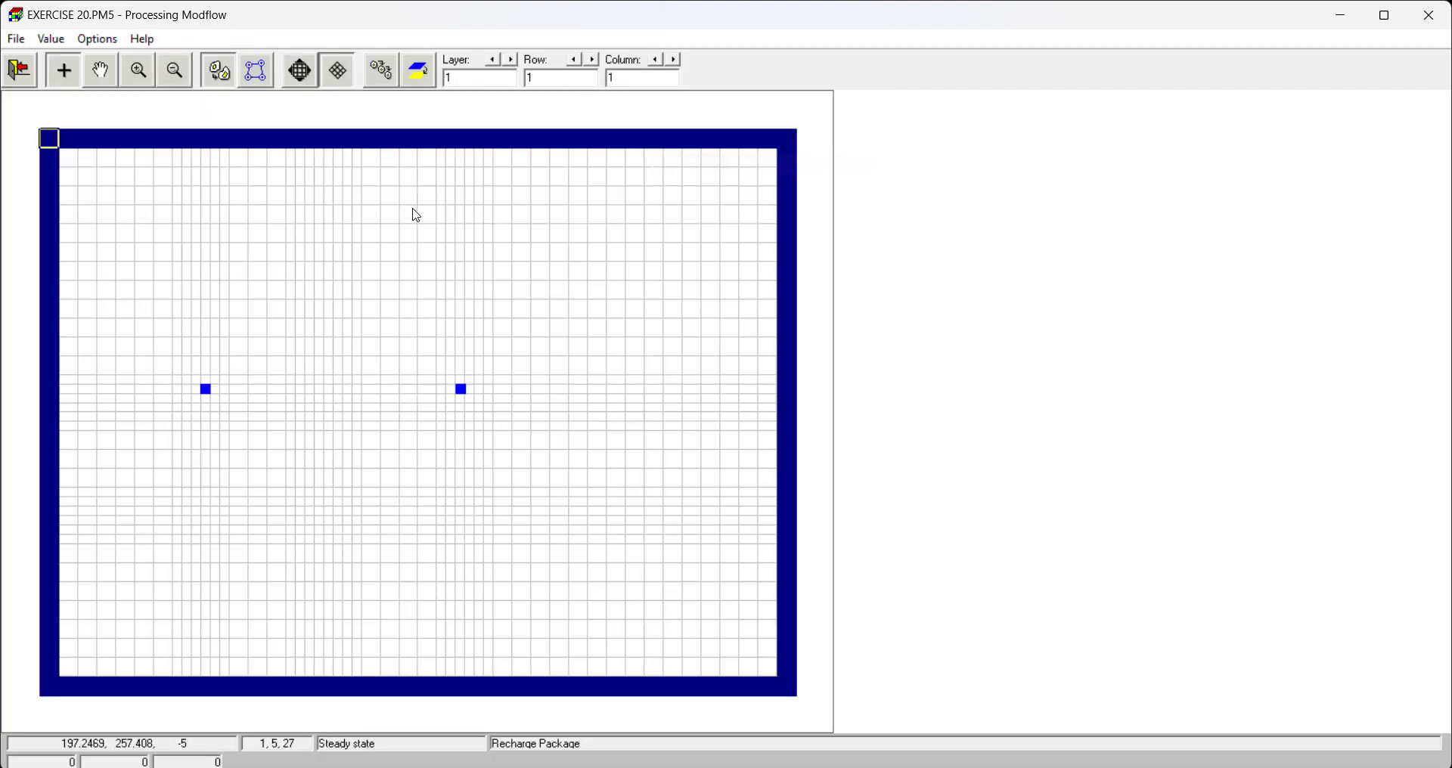
left_click(66, 41)
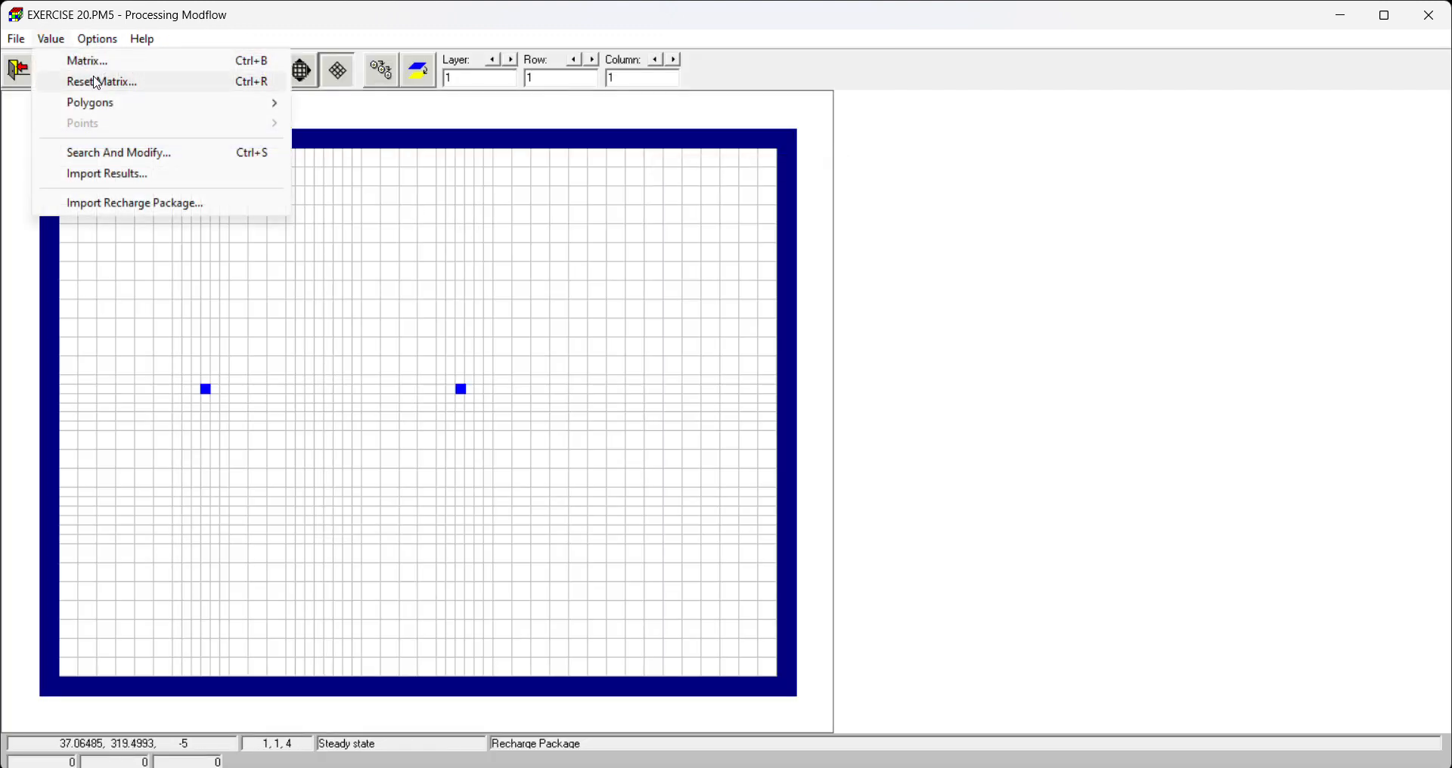
left_click(101, 81)
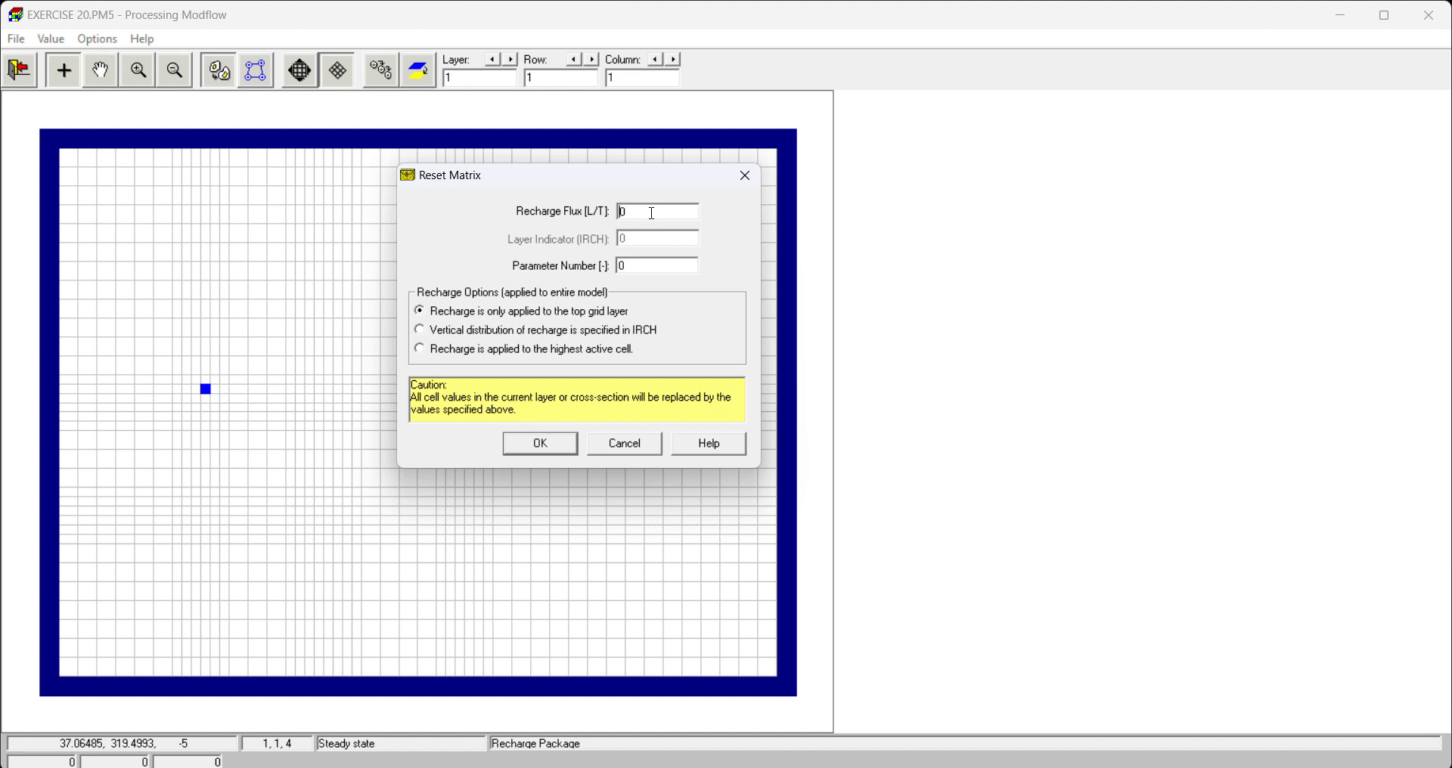
left_click(422, 349)
left_click(645, 213)
left_click(539, 454)
left_click(19, 70)
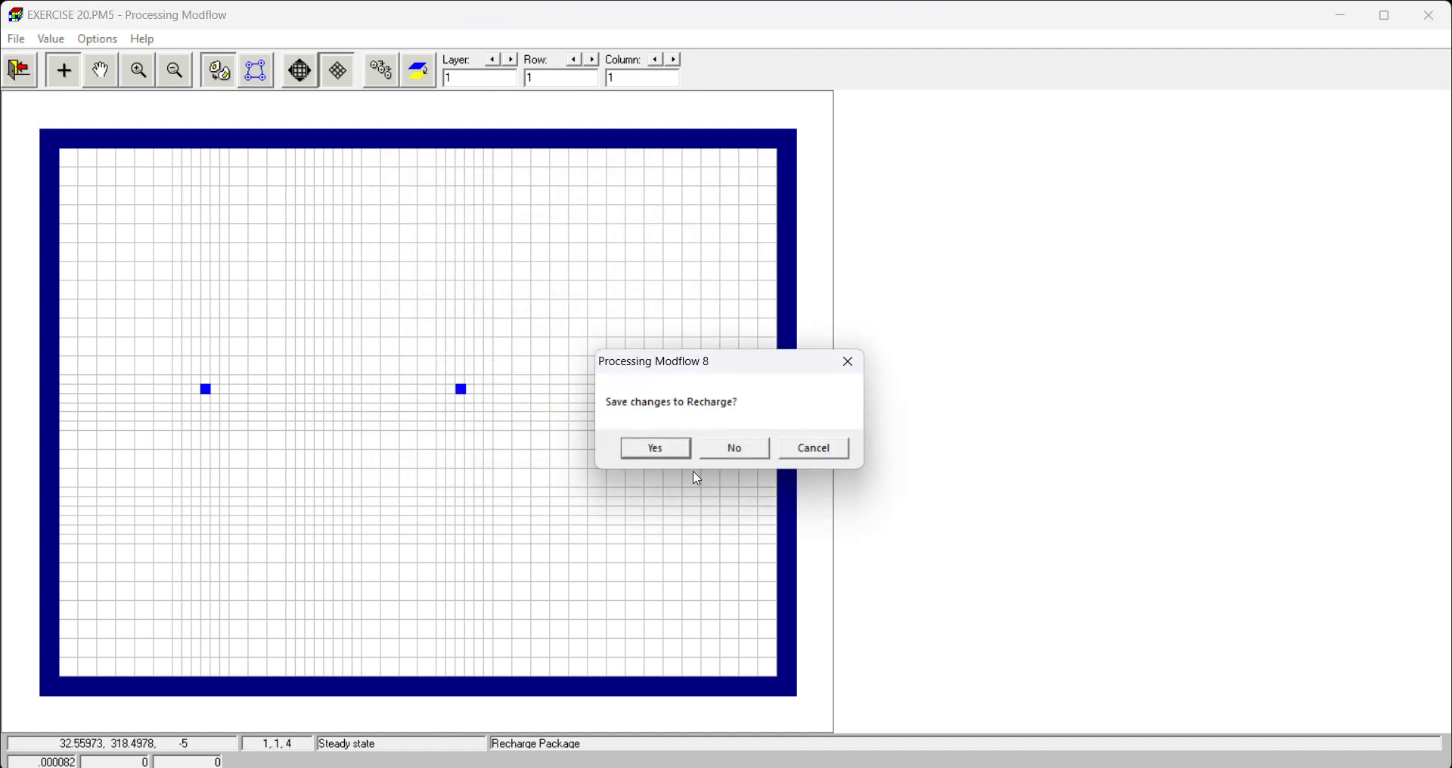
left_click(665, 451)
Open the Digitizer for the model grid.
left_click(160, 42)
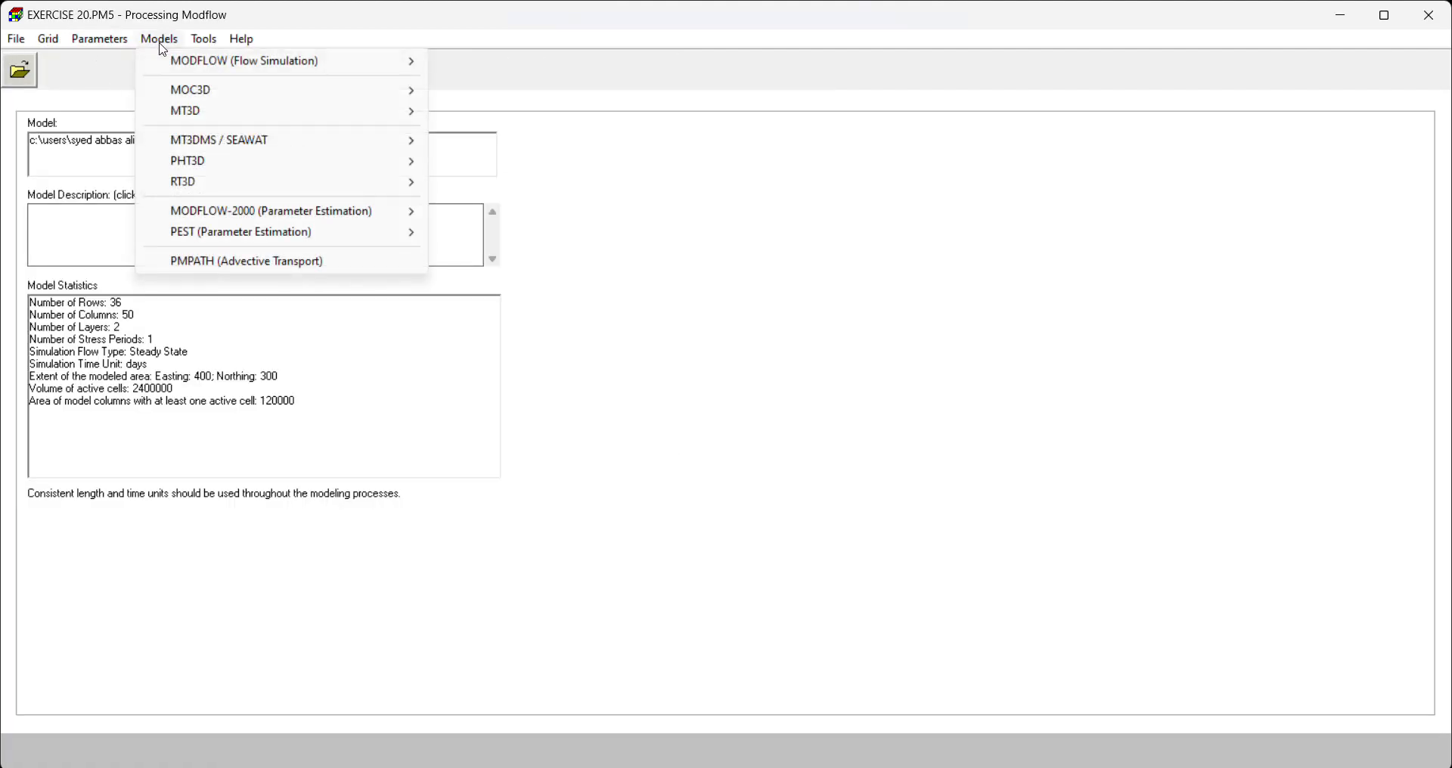
mouse_move(109, 35)
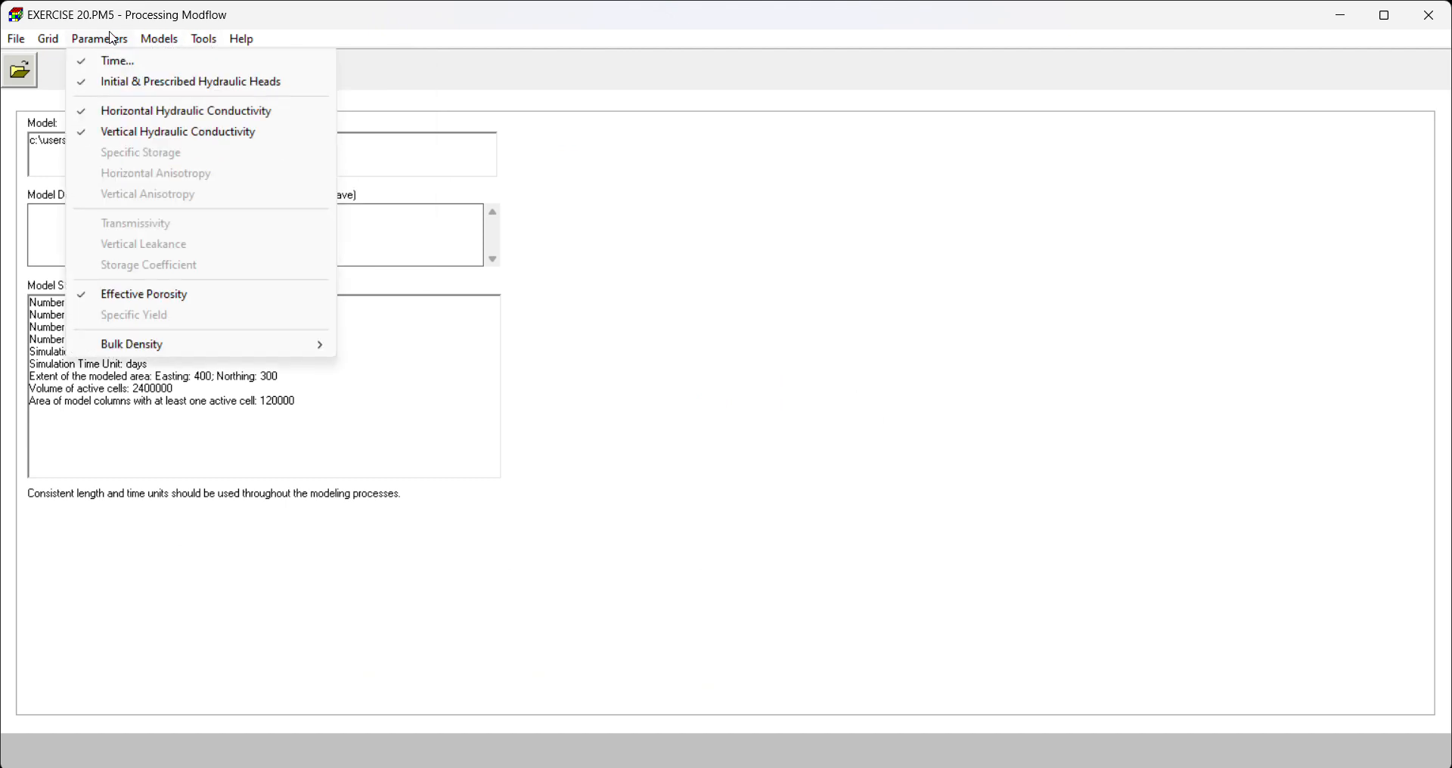
mouse_move(159, 43)
mouse_move(48, 46)
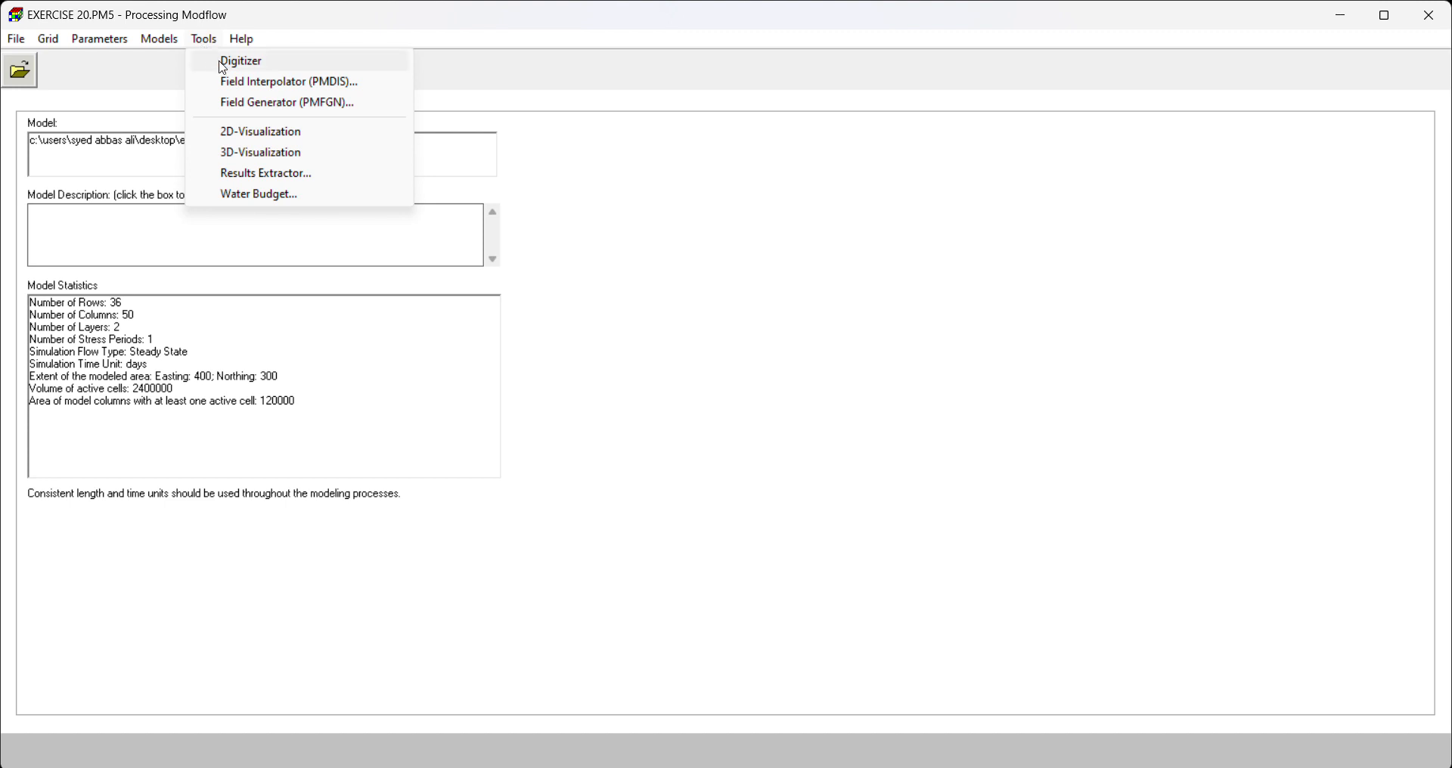
left_click(223, 68)
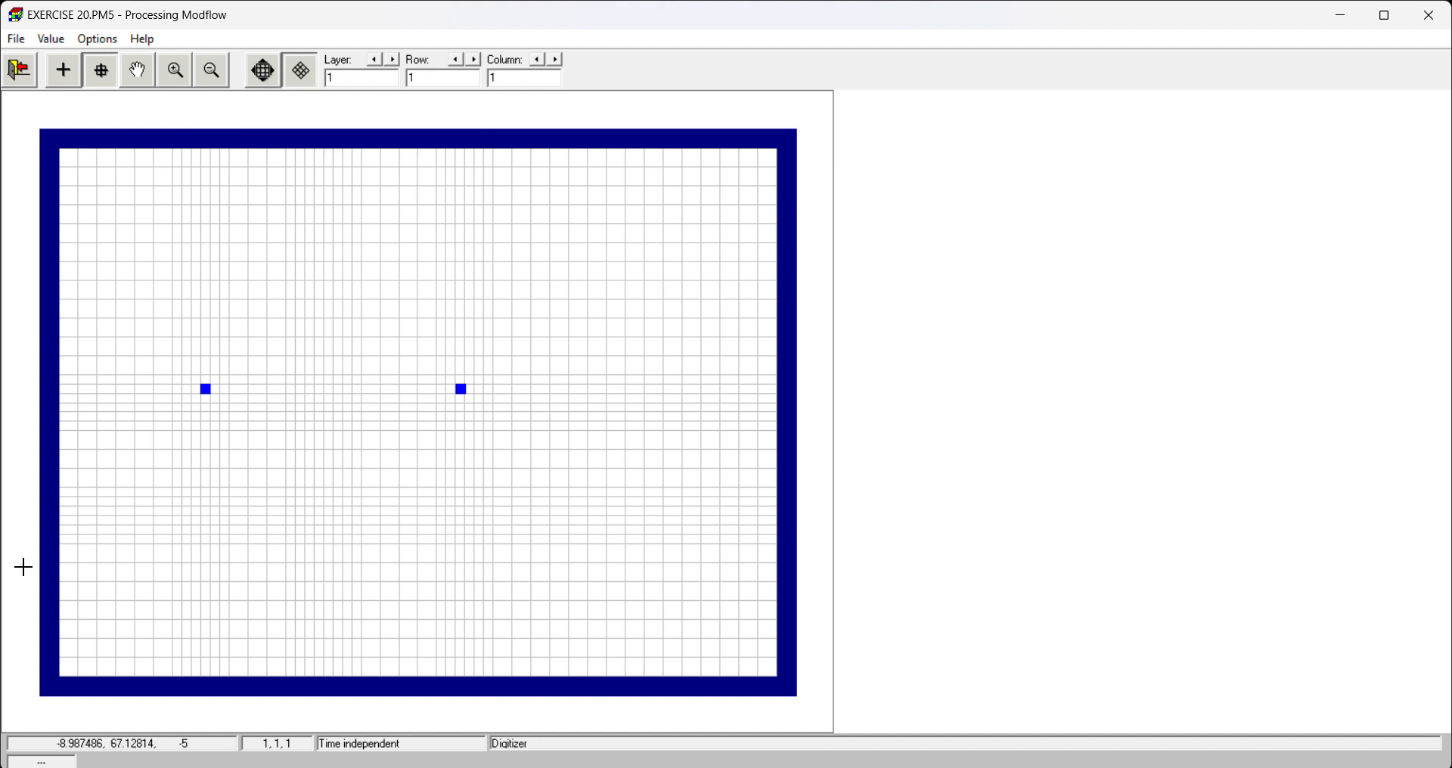
Switch to Calculator and divide 1 by 1000.
key("super")
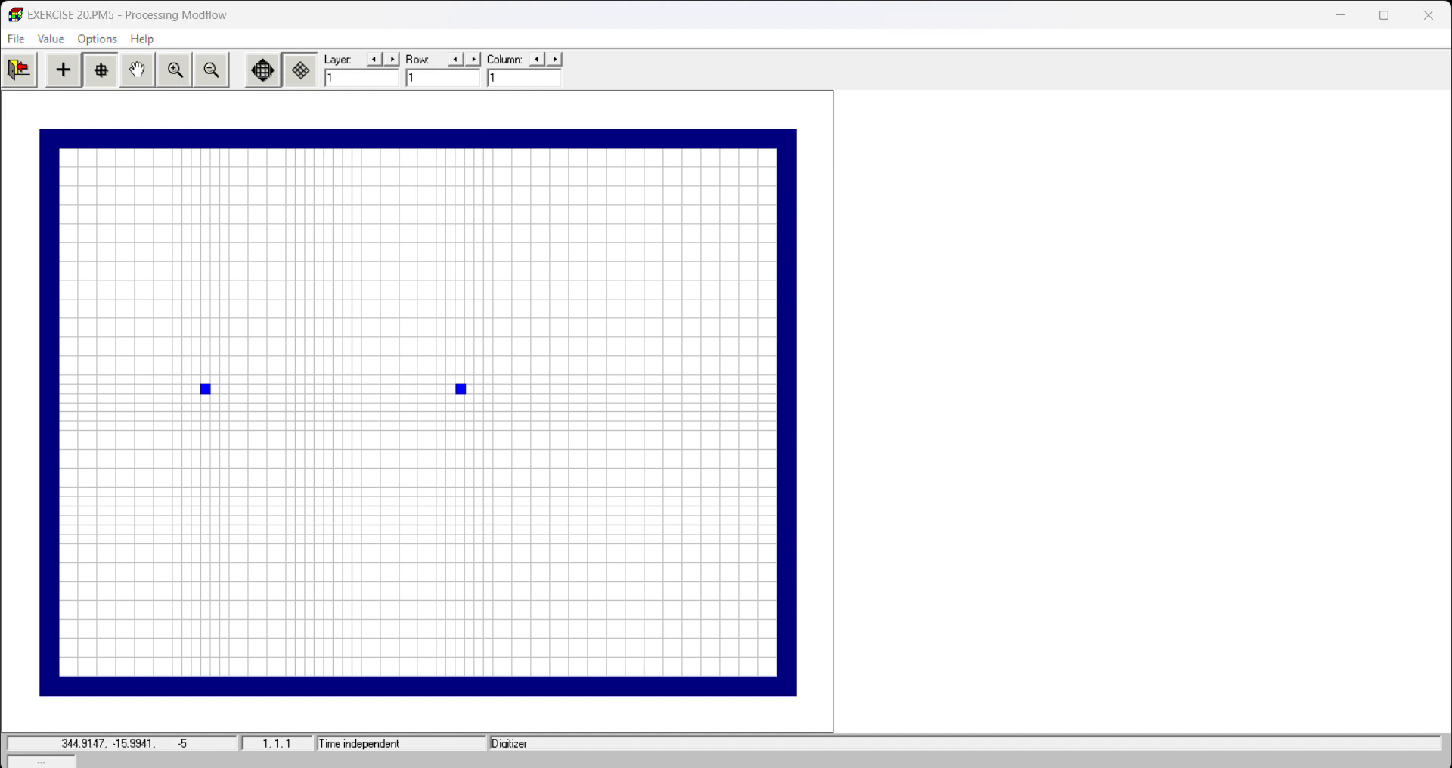
type("cal")
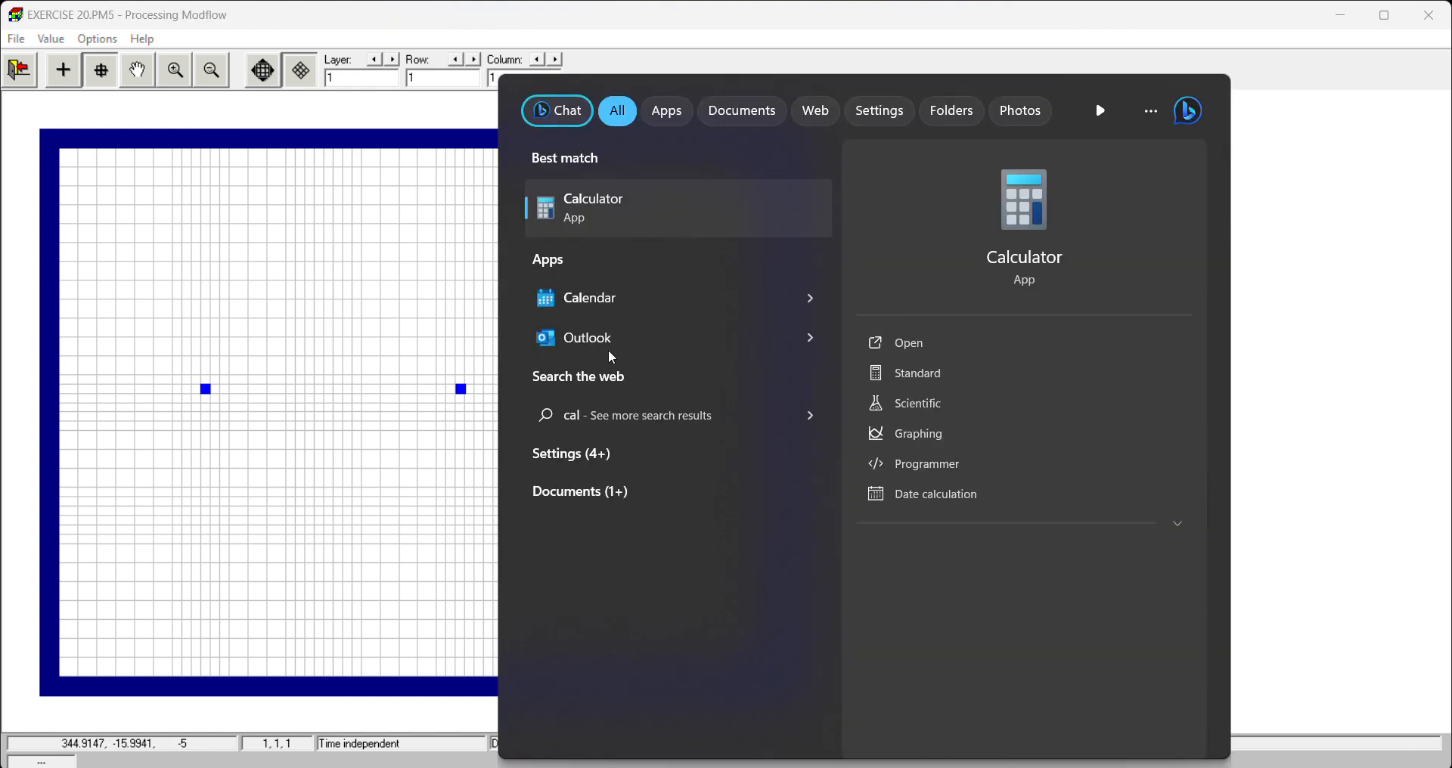
left_click(612, 208)
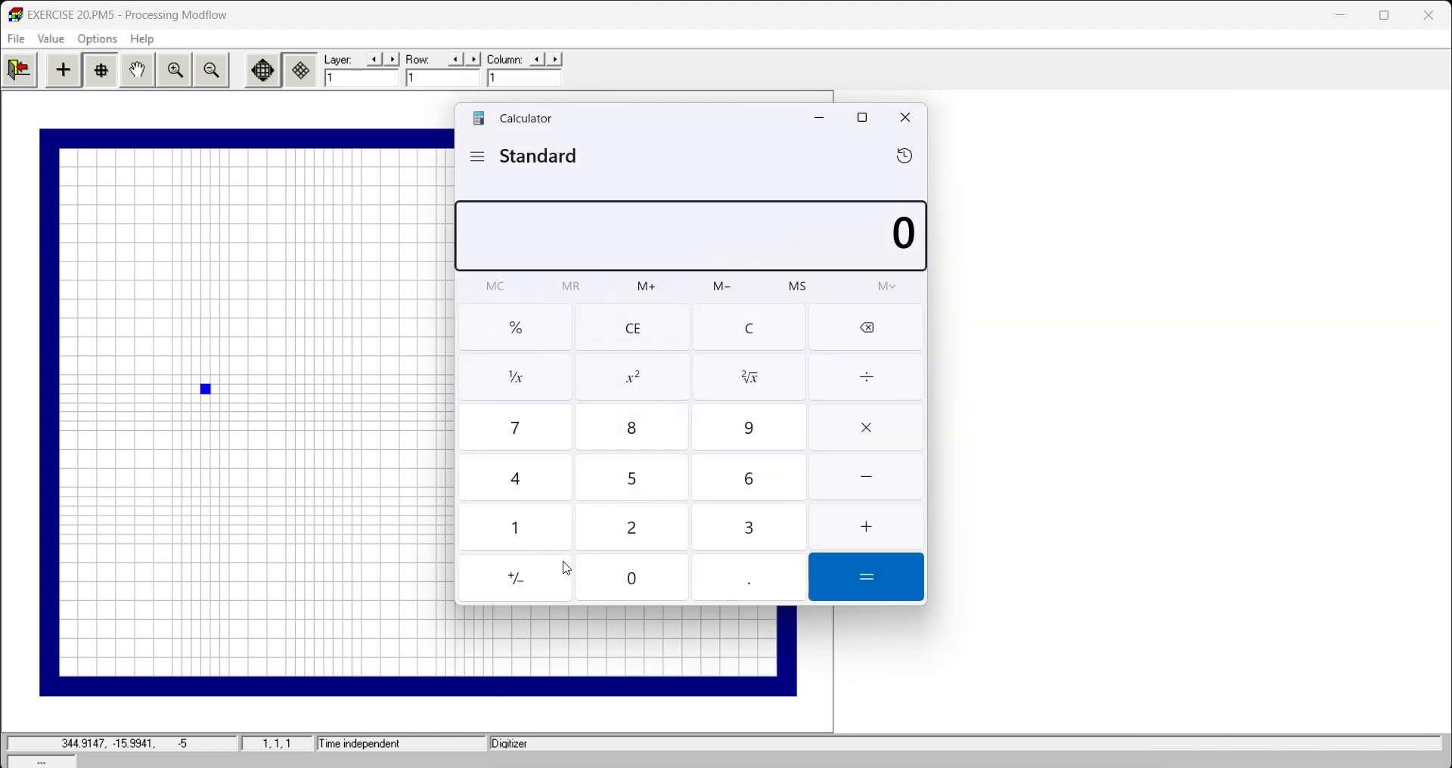
left_click(545, 539)
left_click(883, 395)
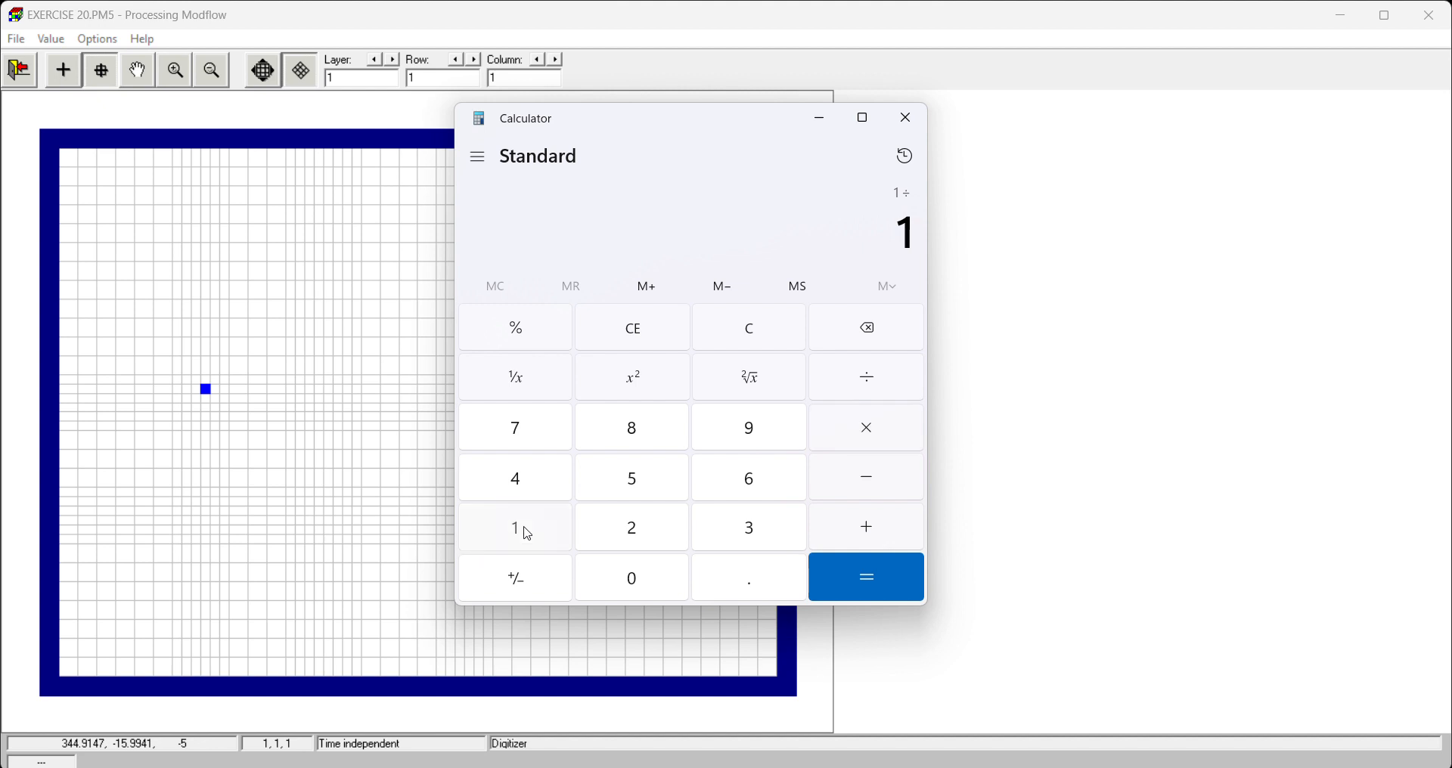
left_click(632, 578)
left_click(632, 578)
left_click(632, 578)
left_click(867, 577)
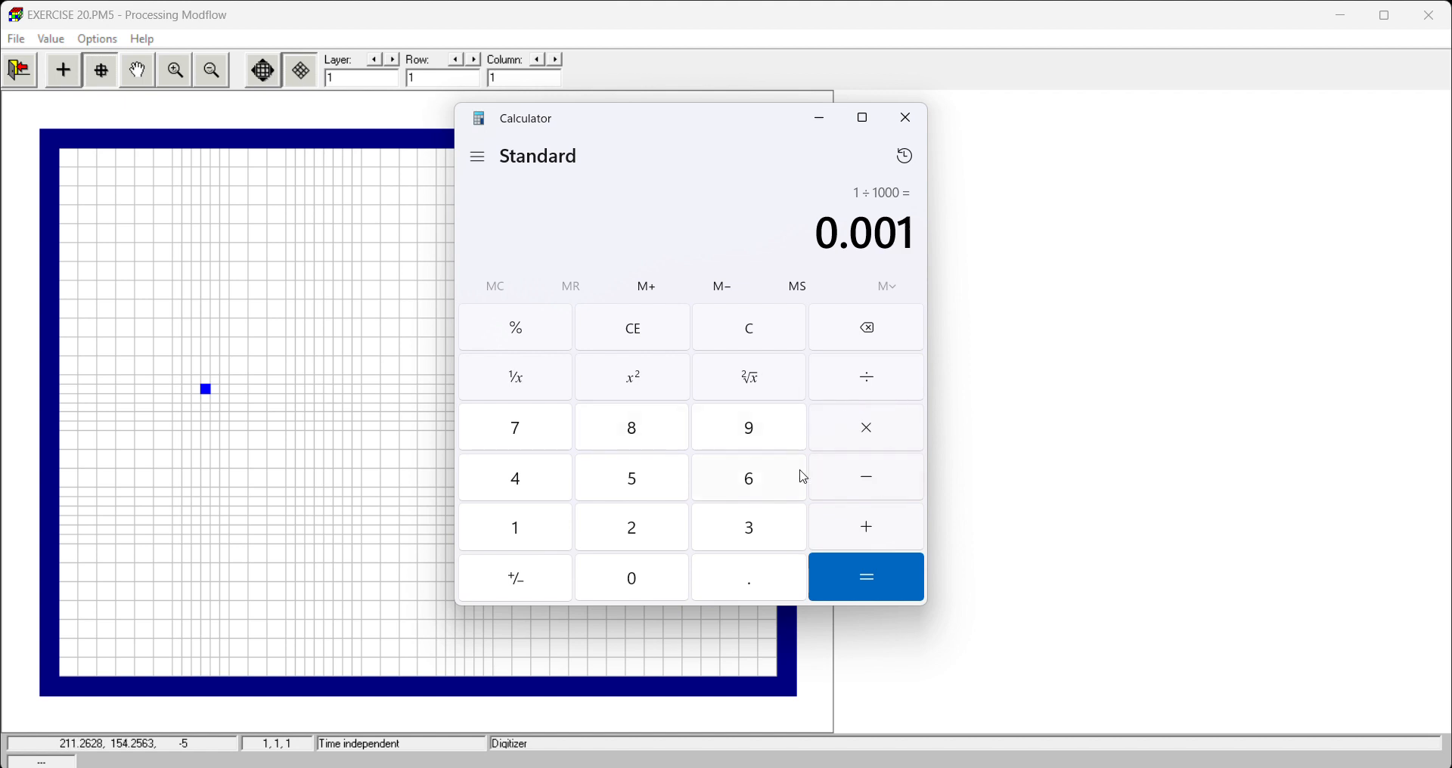
Multiply the calculated quotient by 400 and put the calculator away.
left_click(877, 436)
left_click(514, 478)
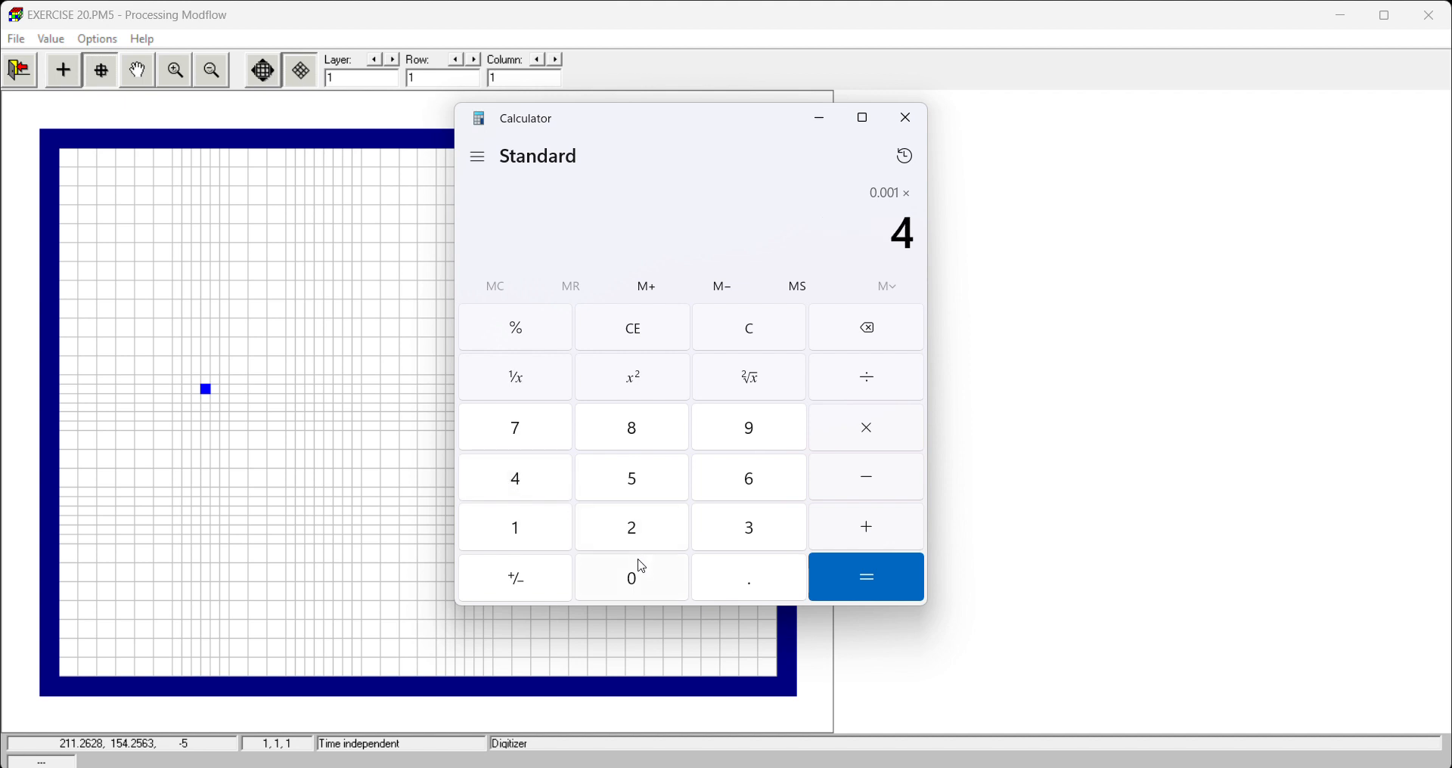
left_click(643, 578)
left_click(647, 580)
left_click(864, 578)
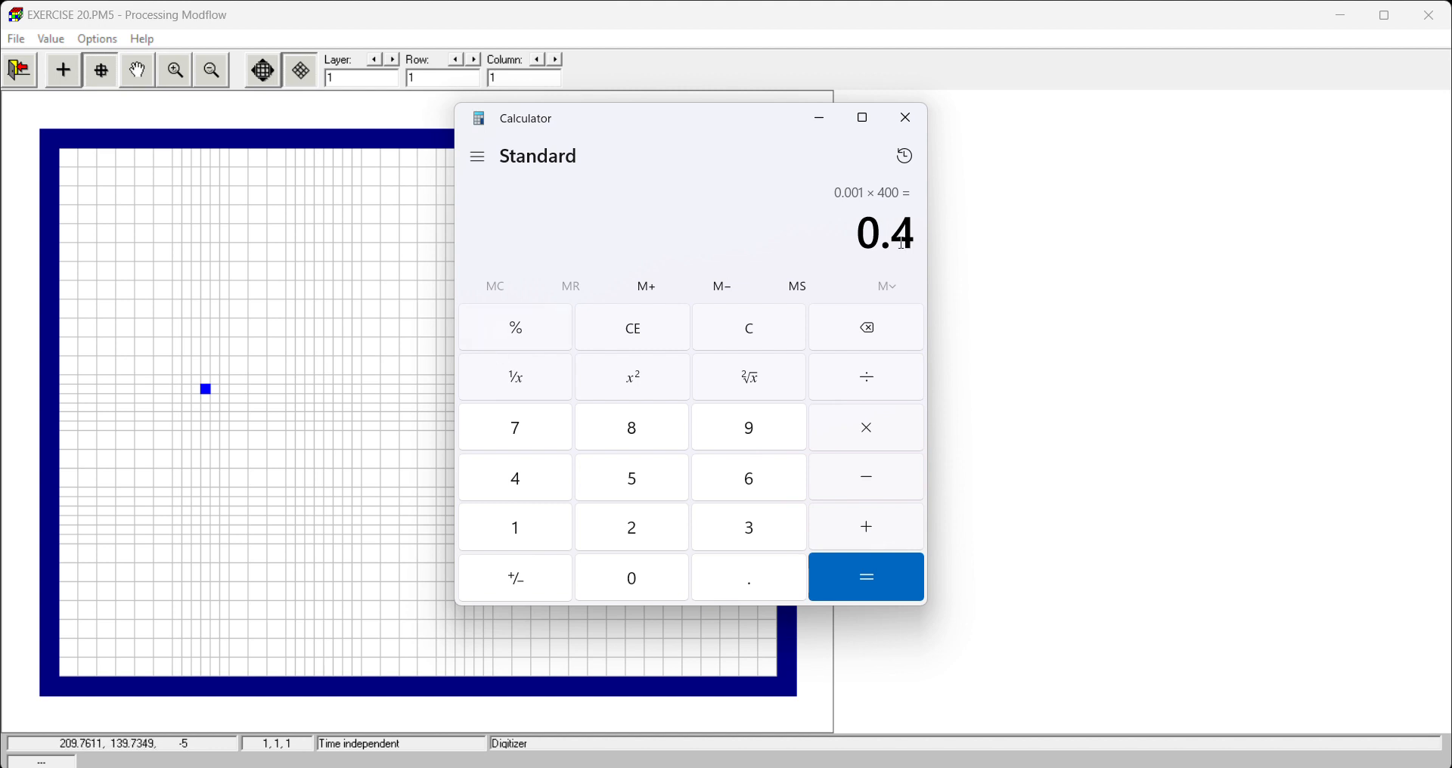
left_click(905, 119)
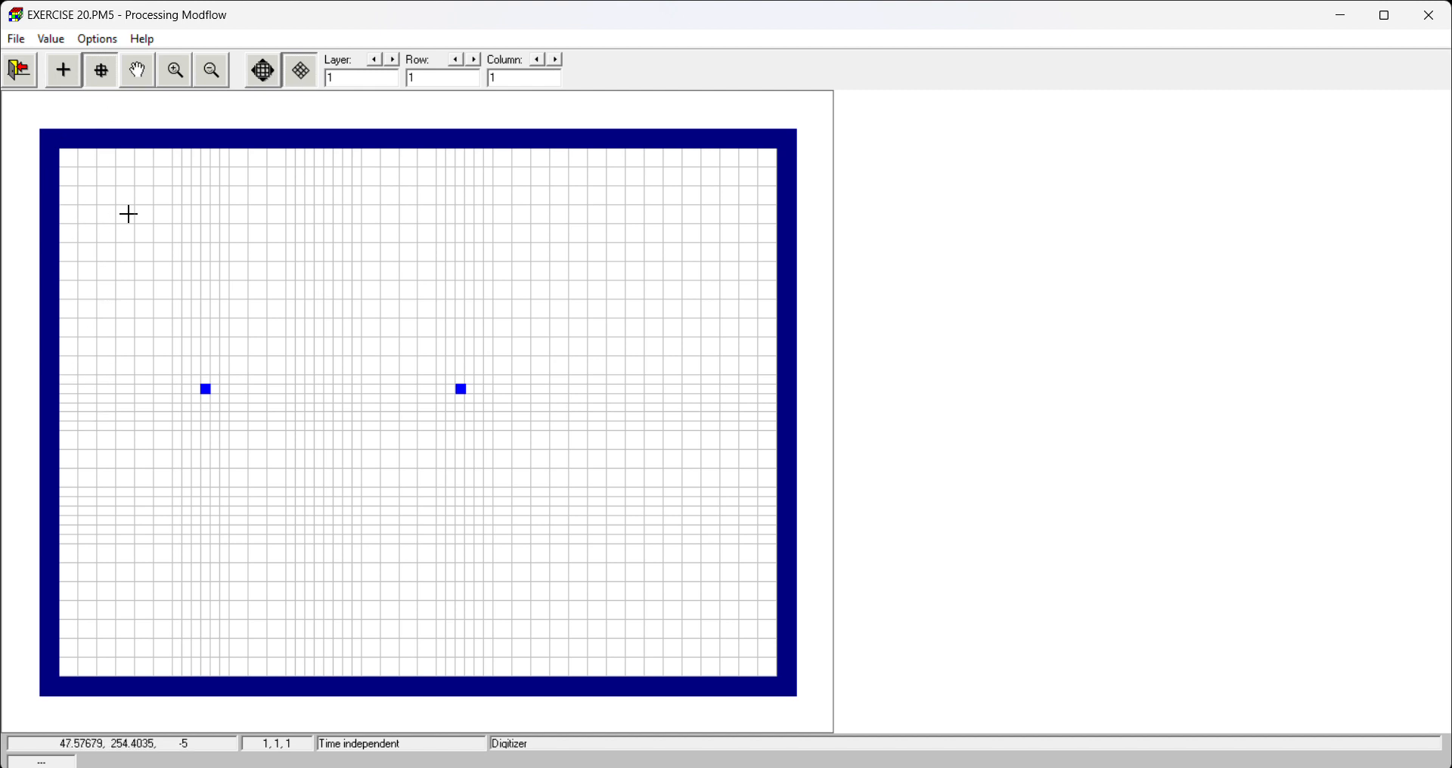
Return to Calculator, subtract 2.2 from the previous result, and minimize it to get back to the Digitizer.
left_click(895, 766)
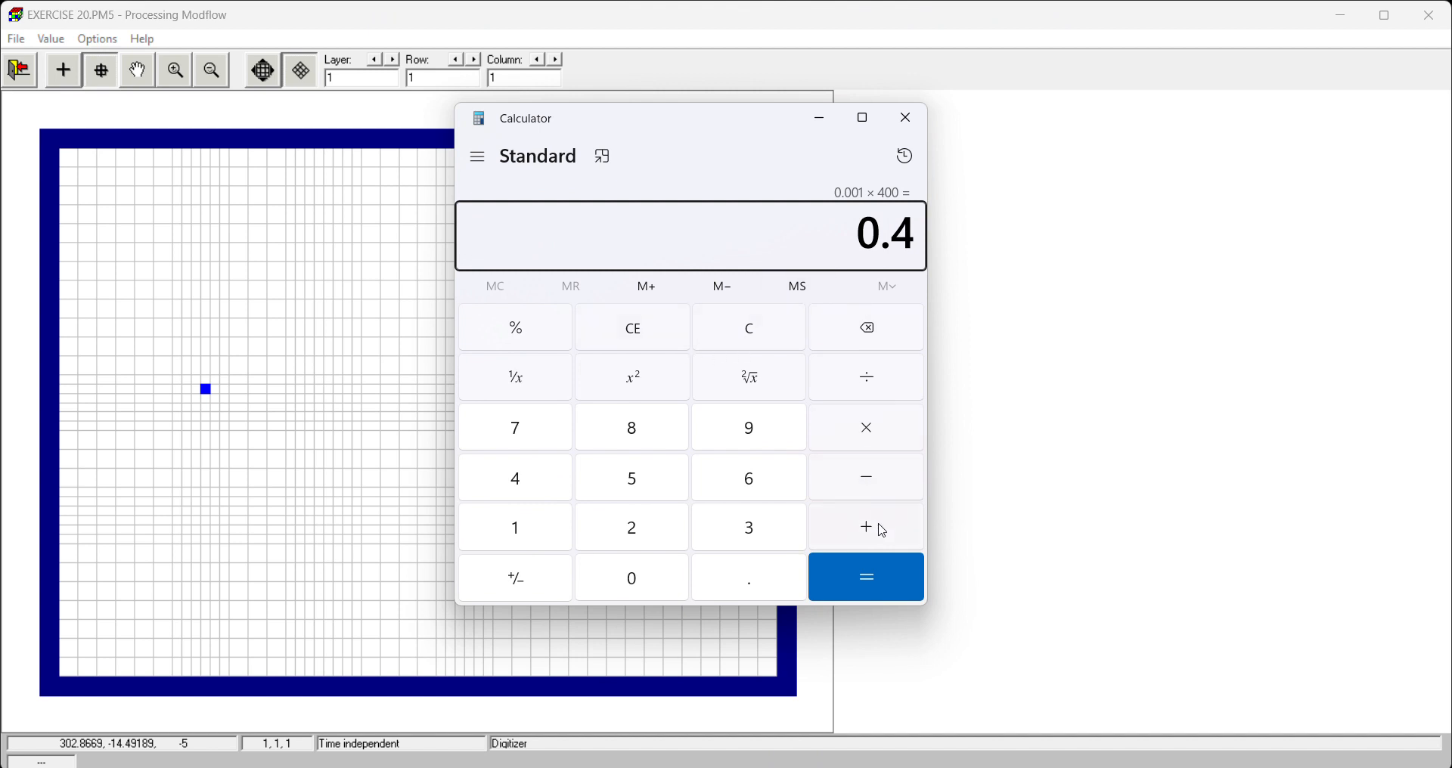
left_click(878, 480)
left_click(668, 546)
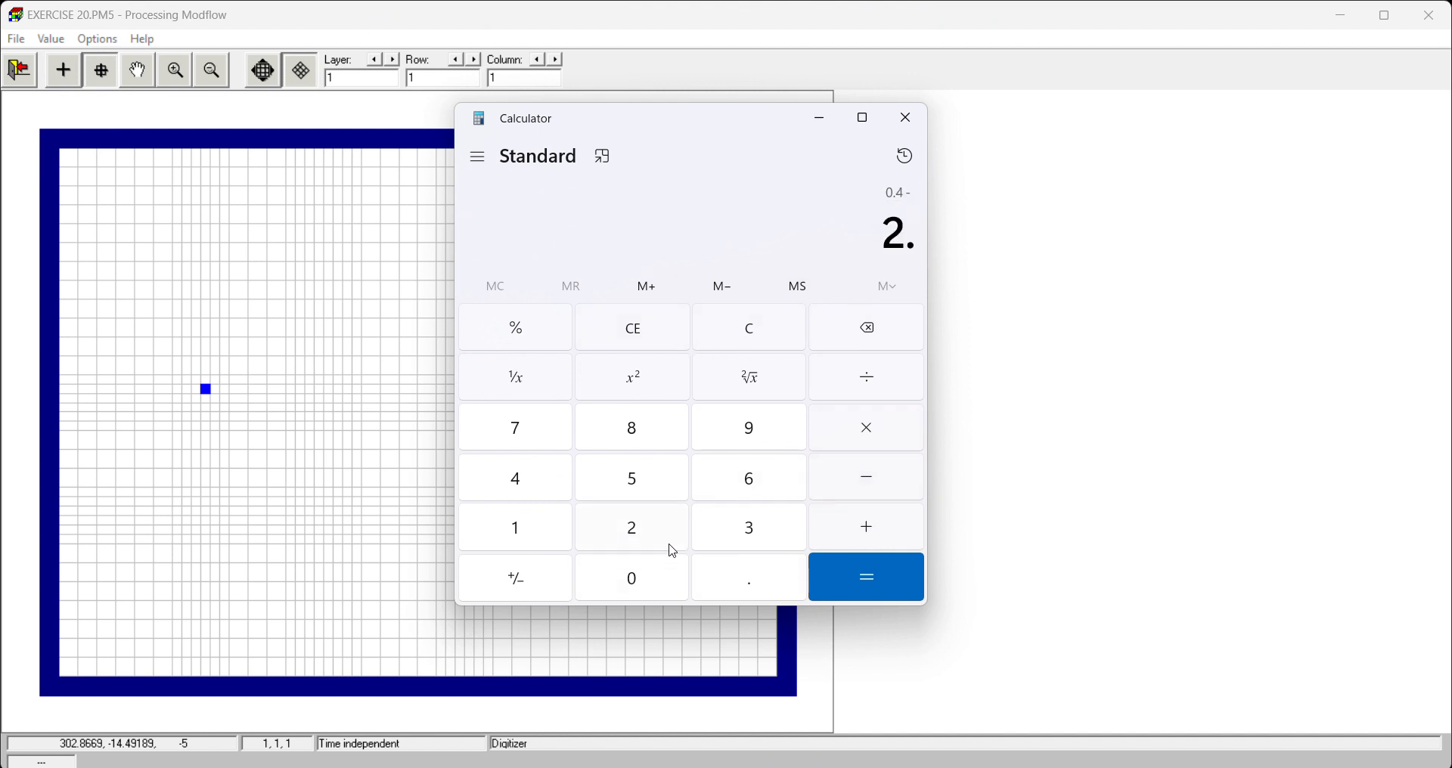
left_click(638, 535)
left_click(882, 584)
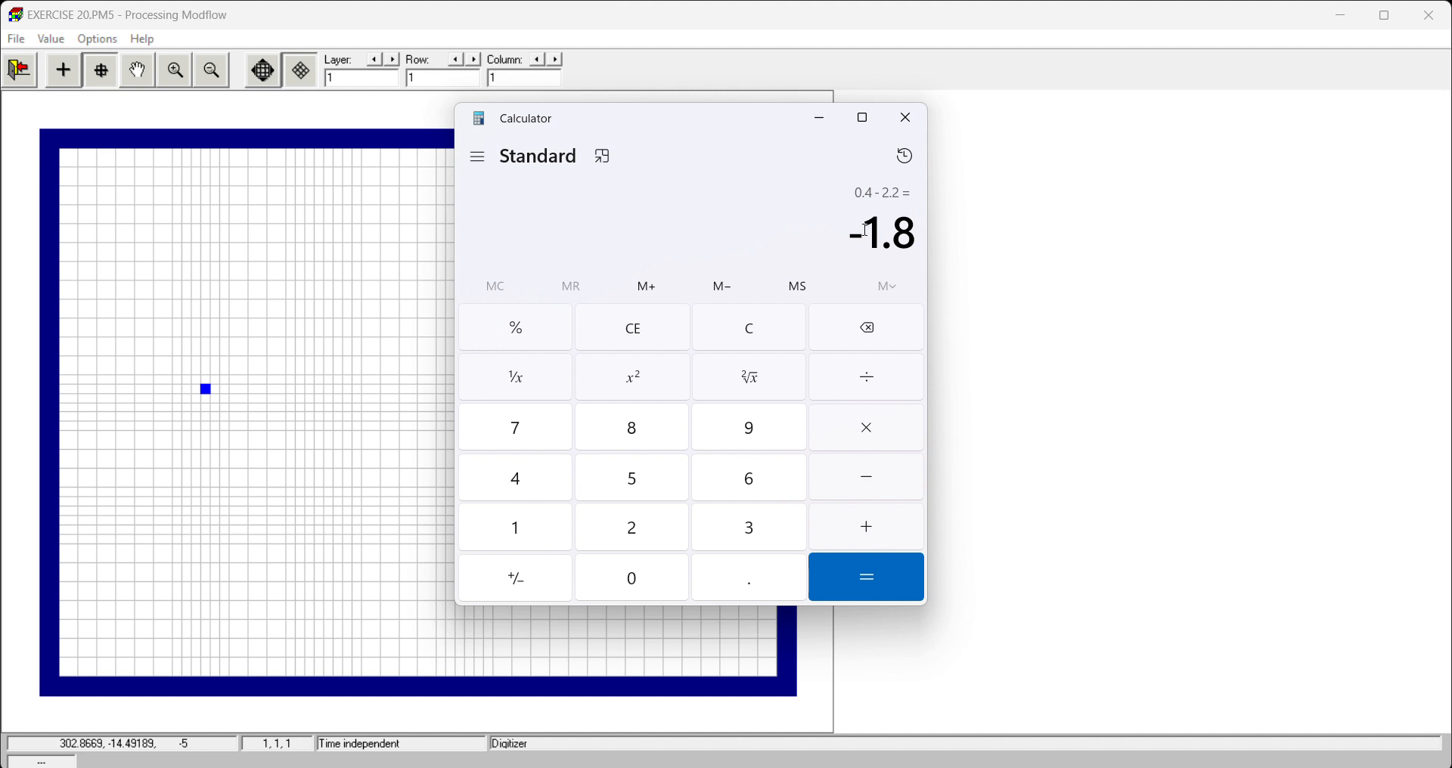
left_click(819, 118)
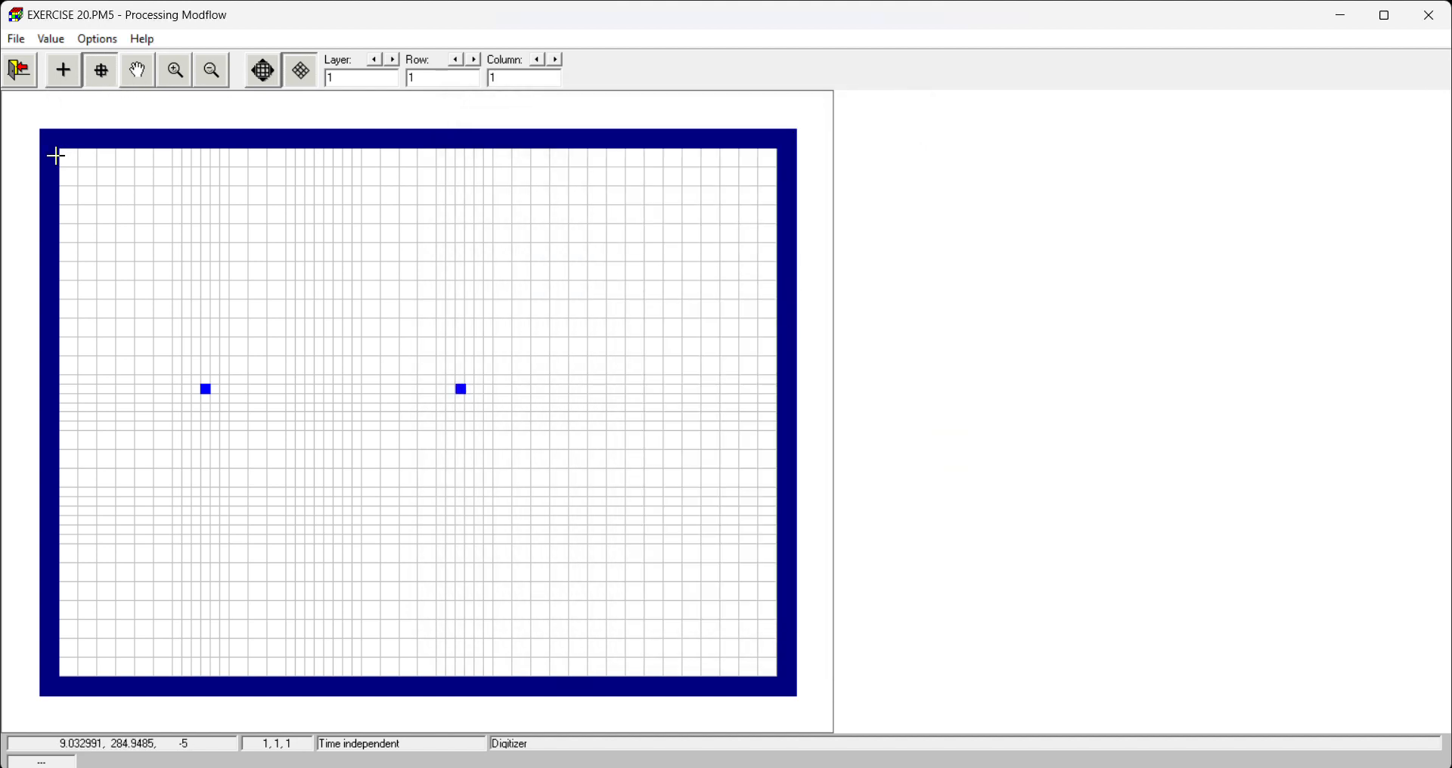
Digitize points with a Z-value of -2.2 at the upper-left and lower-left corners of the model grid.
left_click(37, 127)
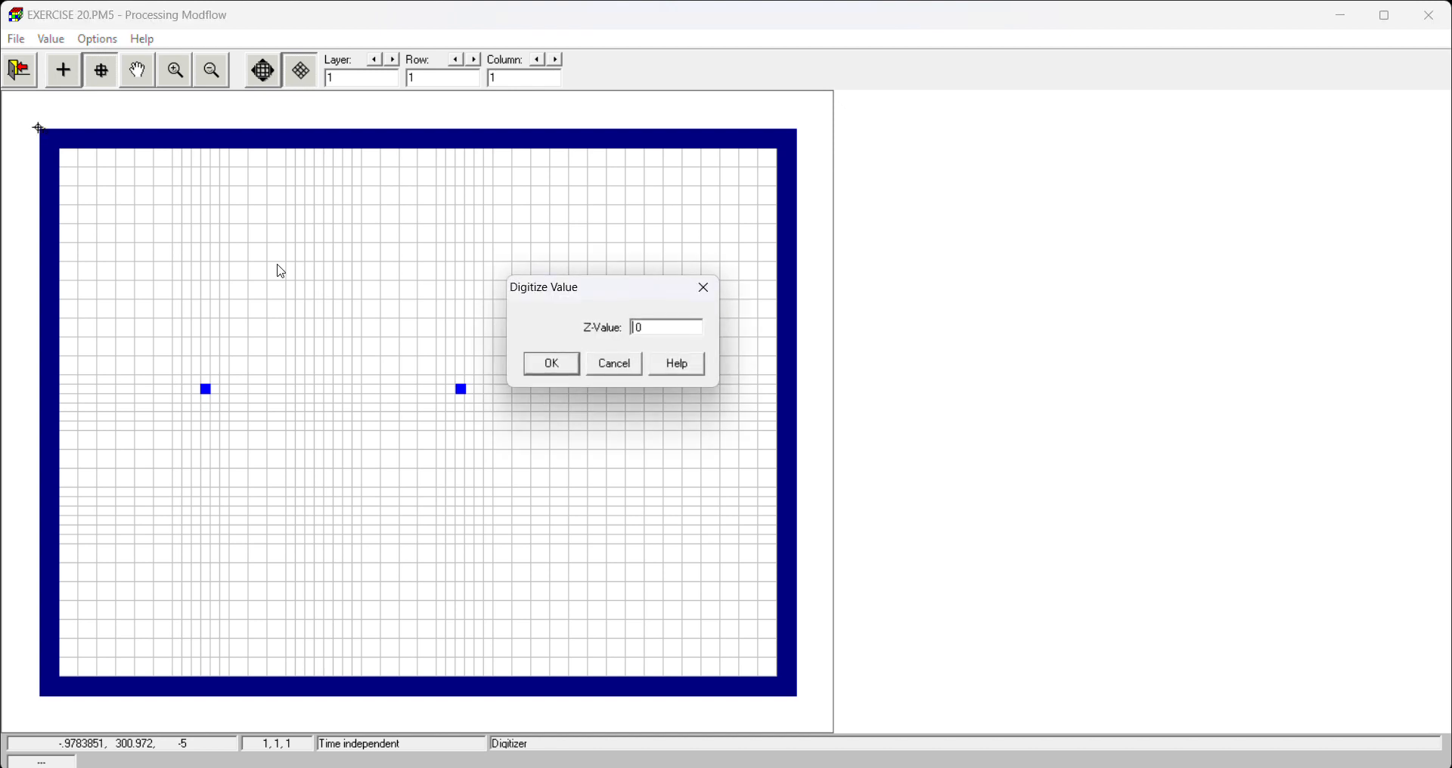
double_click(660, 325)
type("-2.2")
left_click(539, 365)
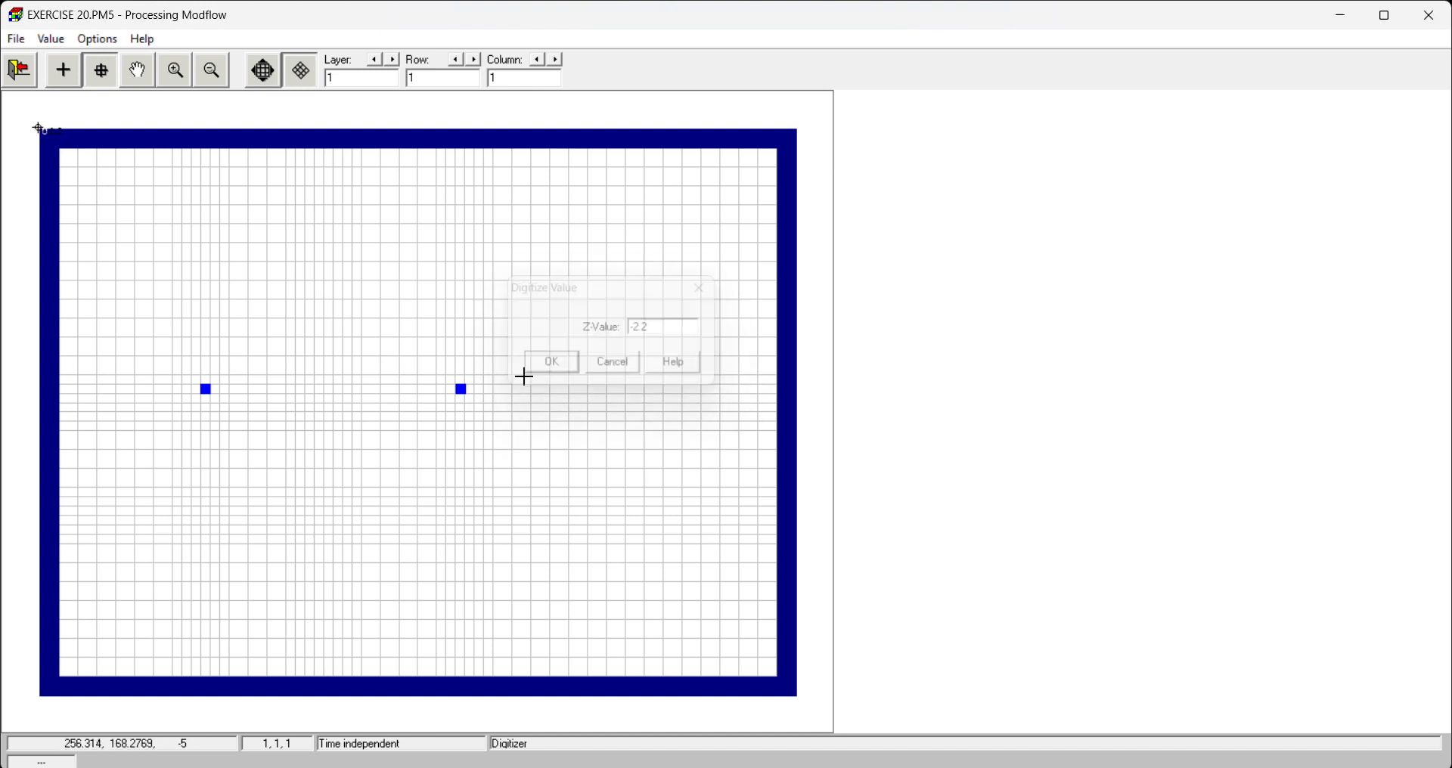
left_click(37, 697)
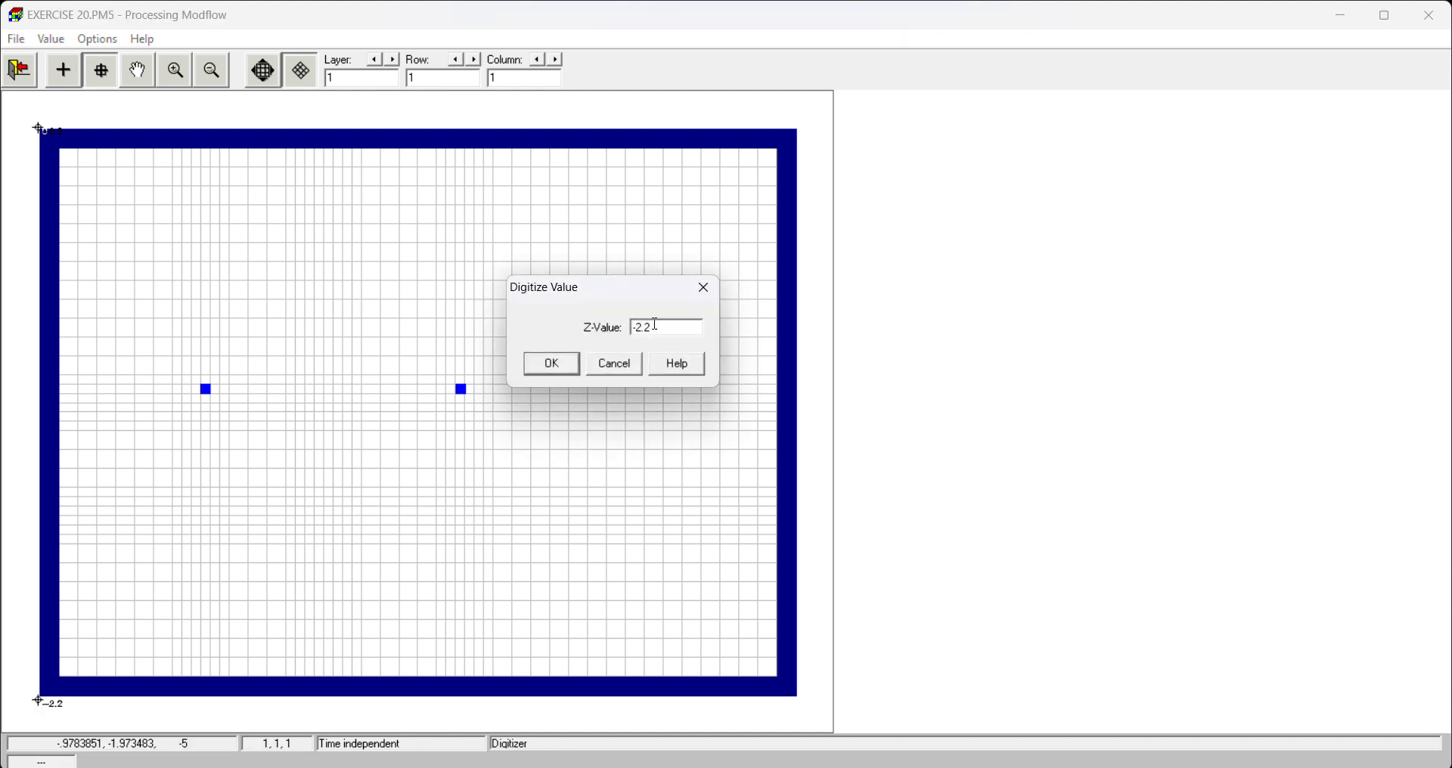
left_click_drag(655, 324, 585, 333)
left_click(551, 364)
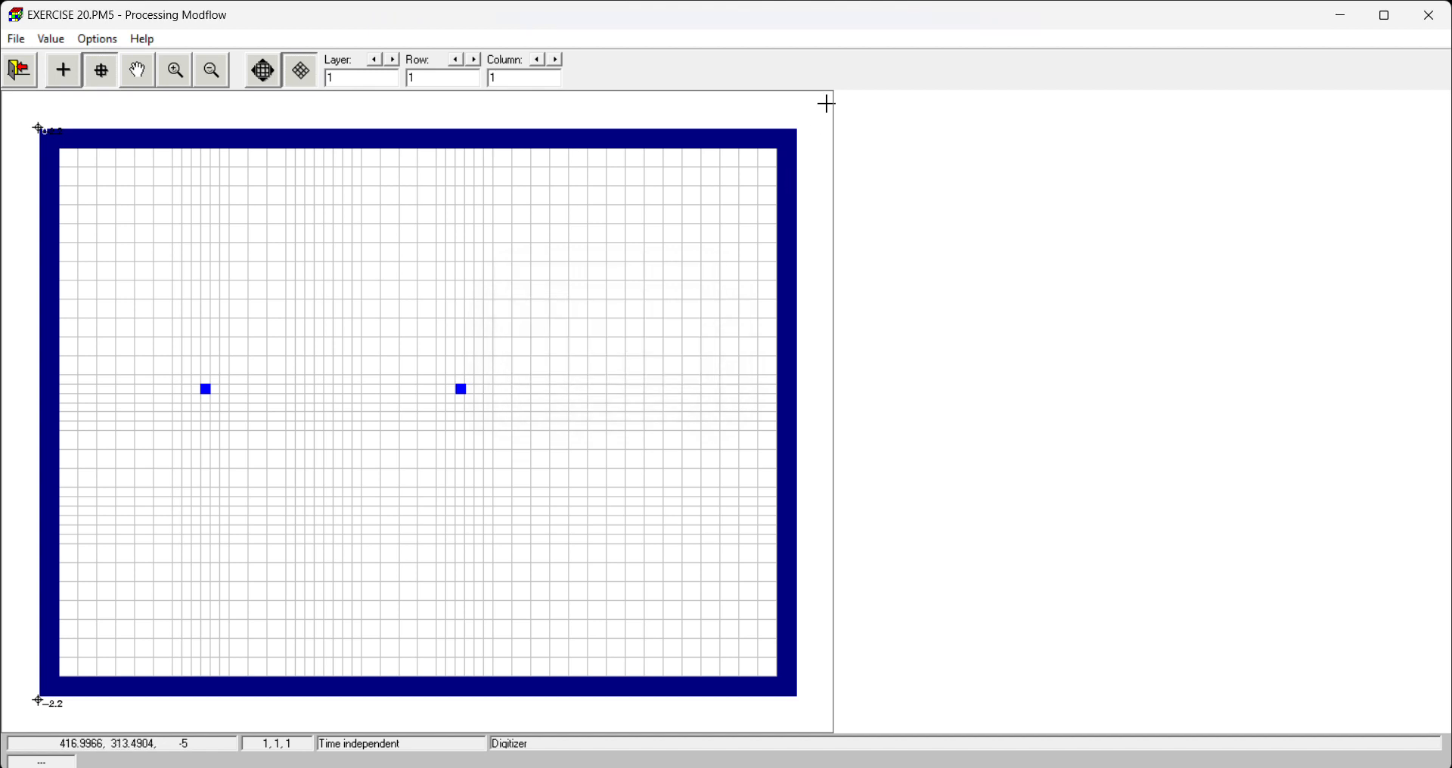
Digitize points with a Z-value of -1.8 at the upper-right and lower-right corners of the model grid.
left_click(797, 130)
left_click(798, 130)
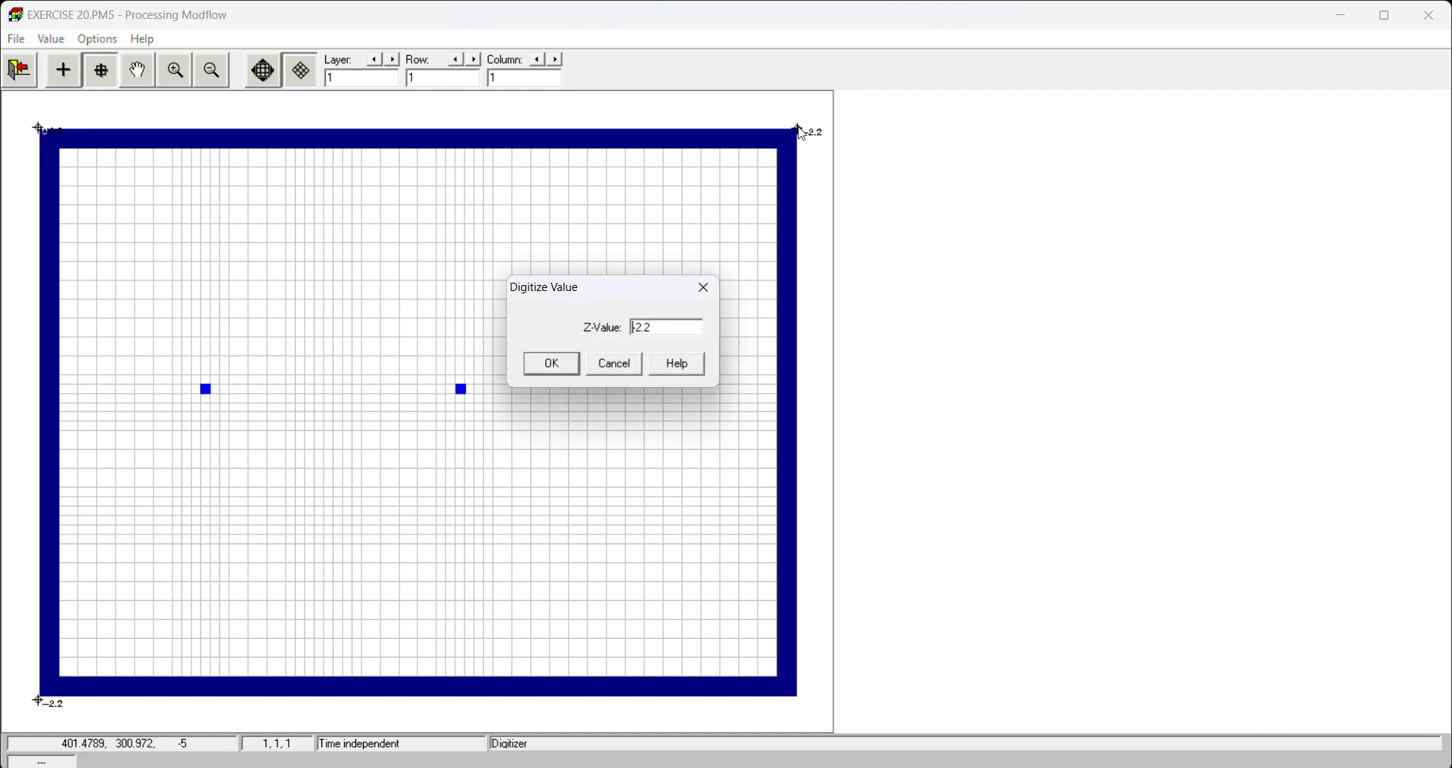
left_click_drag(673, 326, 574, 331)
type("-1.")
left_click(552, 364)
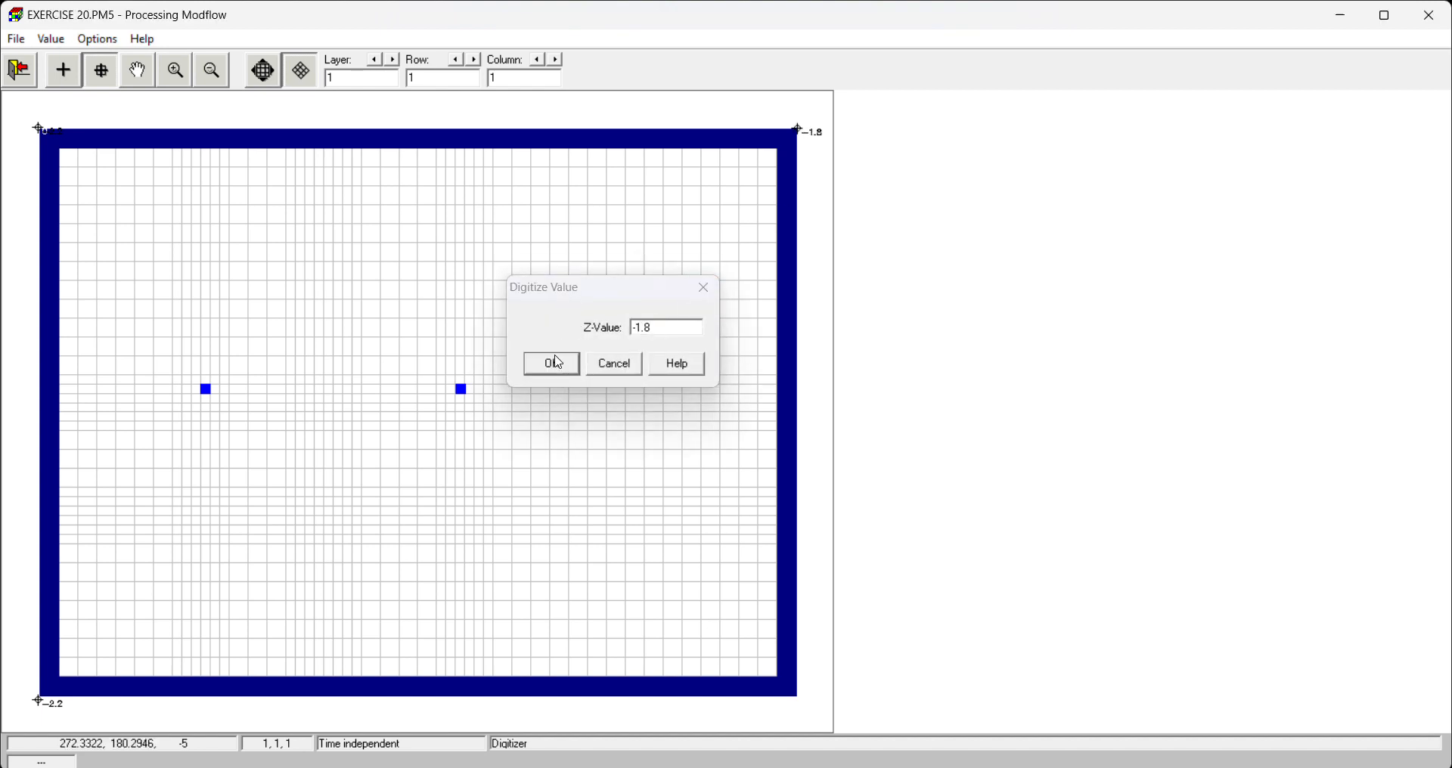
left_click(799, 696)
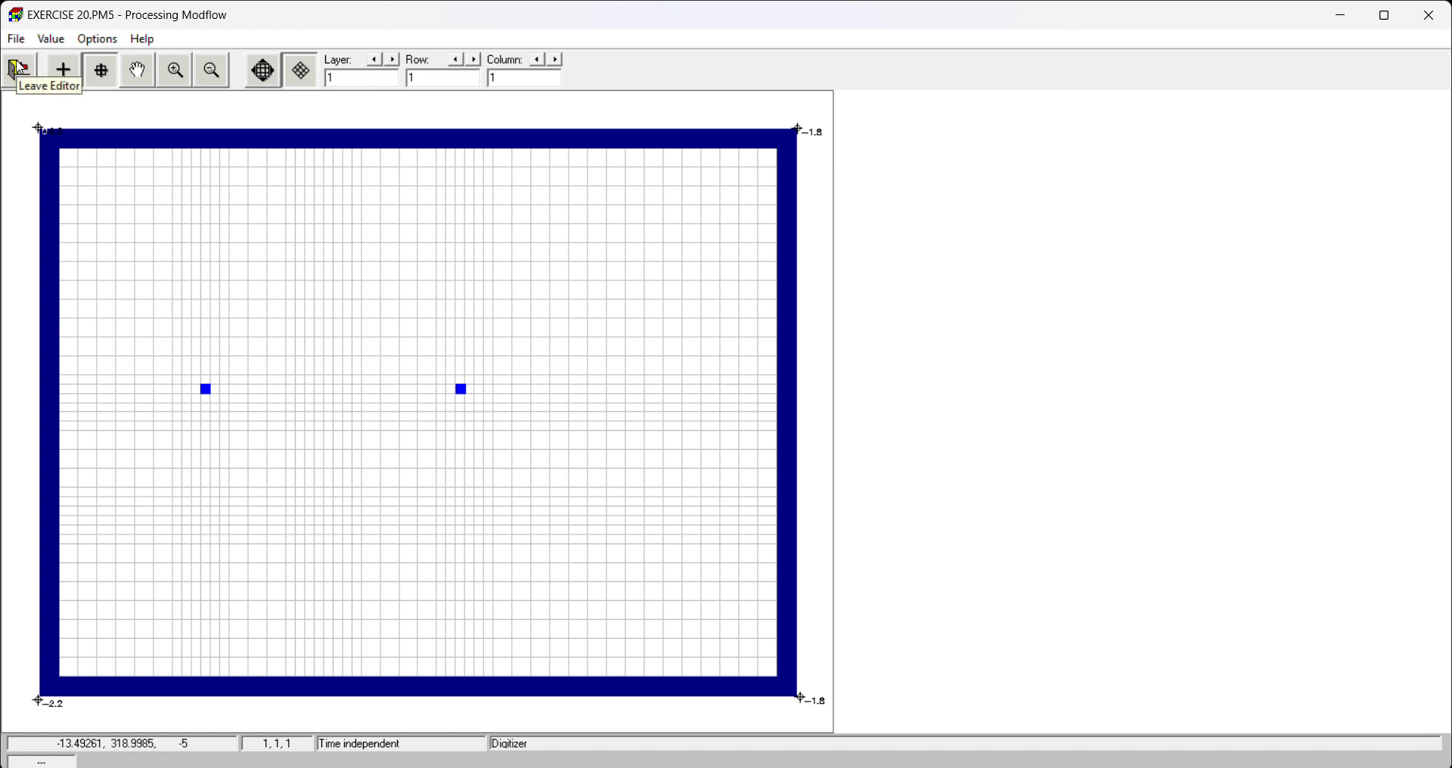
Save the digitized points as an XYZ file named corner points in the Exercise 20 folder.
left_click(97, 38)
mouse_move(61, 47)
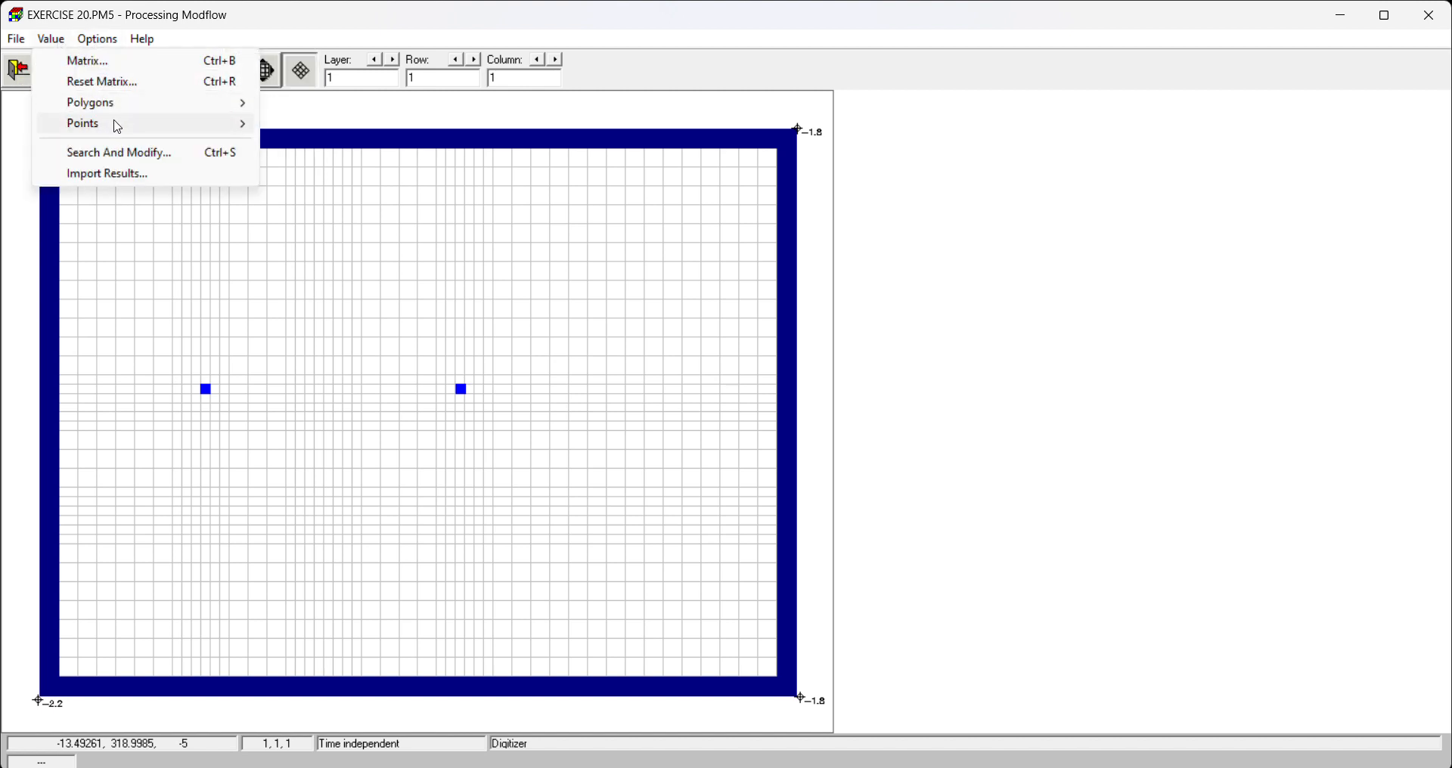
mouse_move(117, 124)
left_click(310, 143)
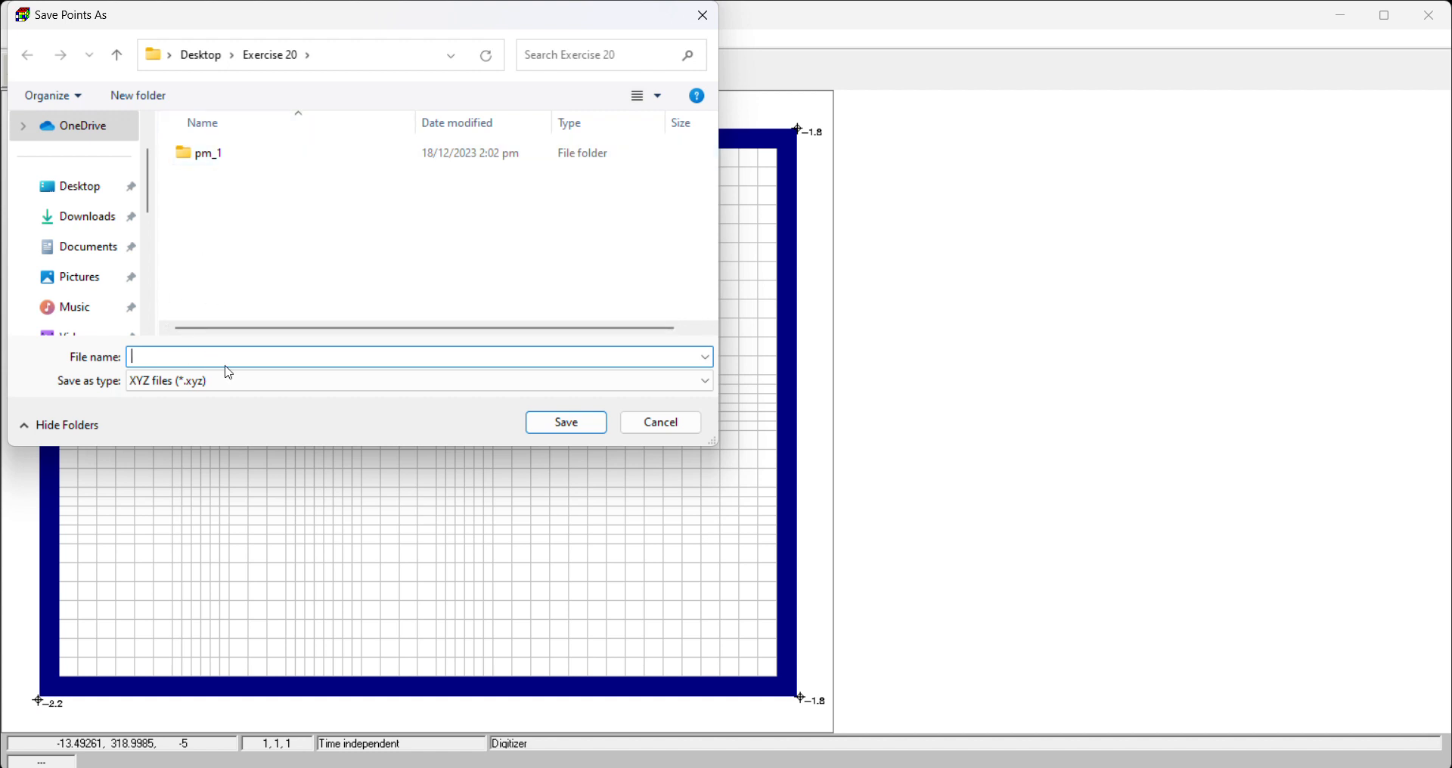
type("corner points")
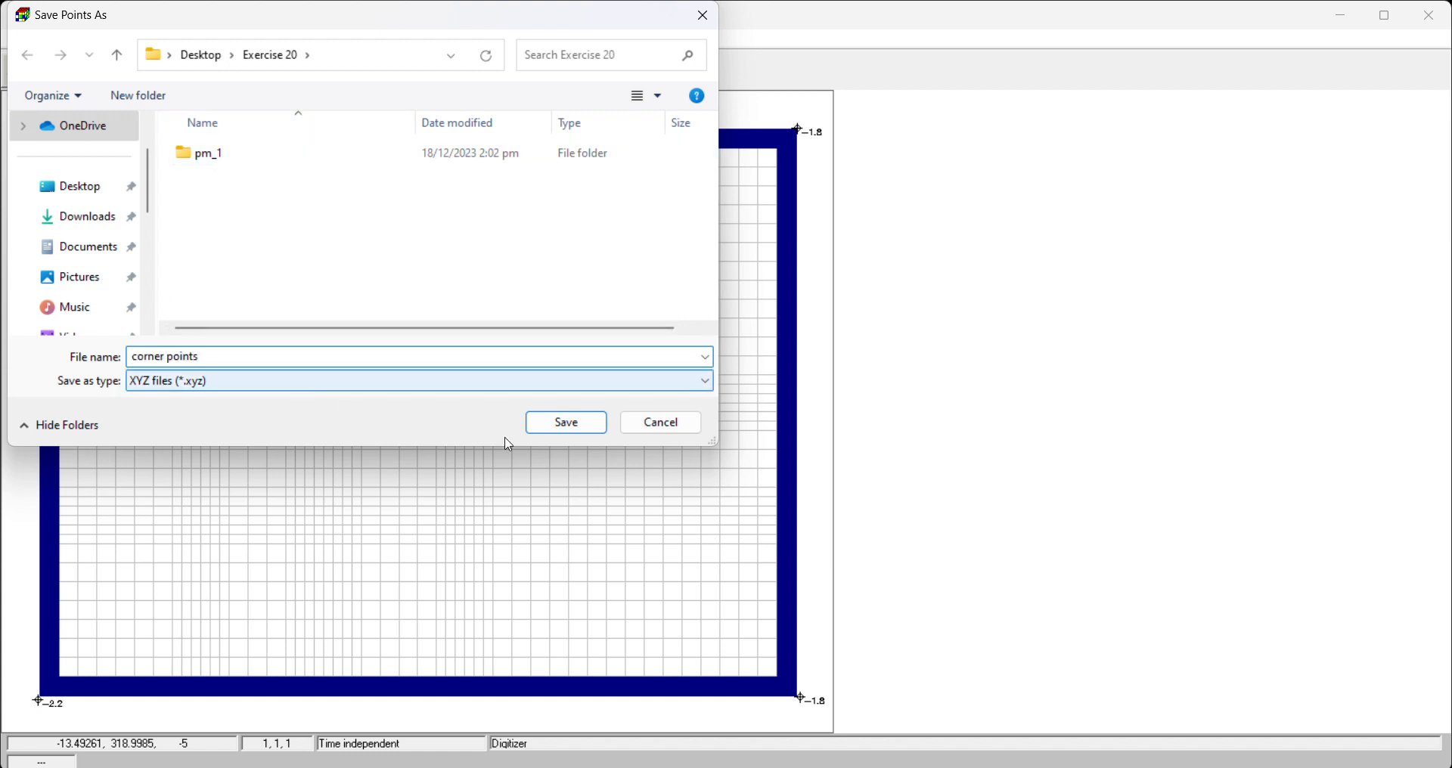
left_click(584, 423)
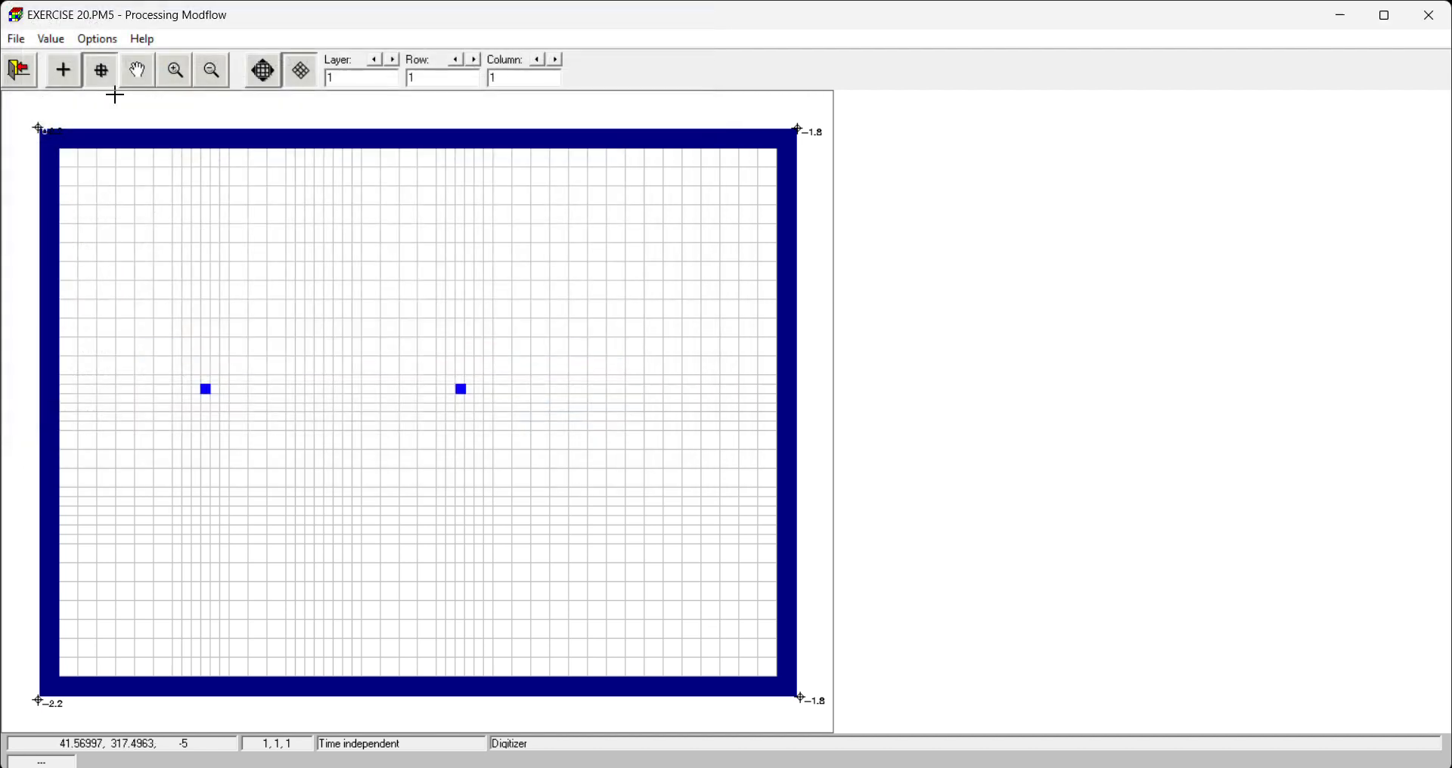
Leave the Digitizer and open the Field Interpolator (PMDIS).
left_click(19, 70)
left_click(664, 454)
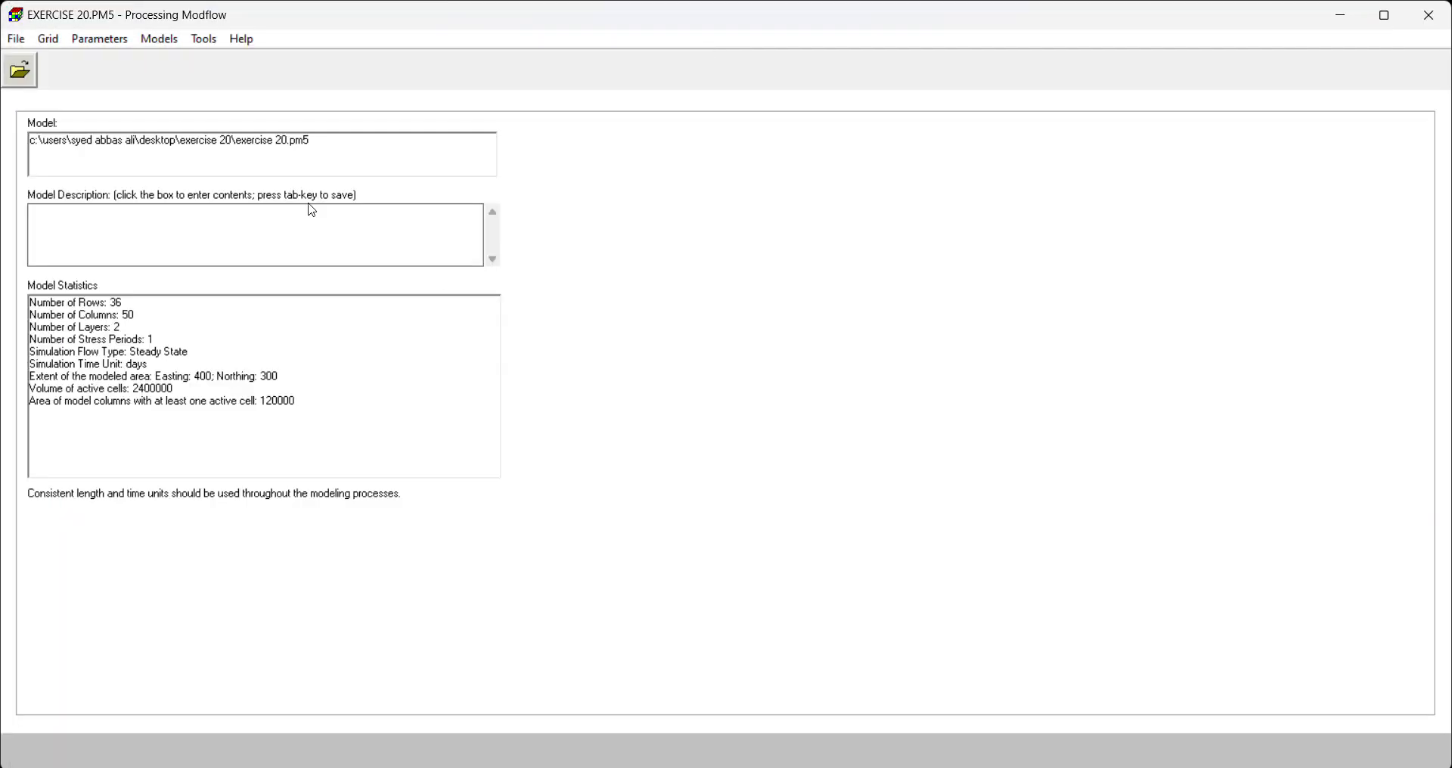
left_click(204, 39)
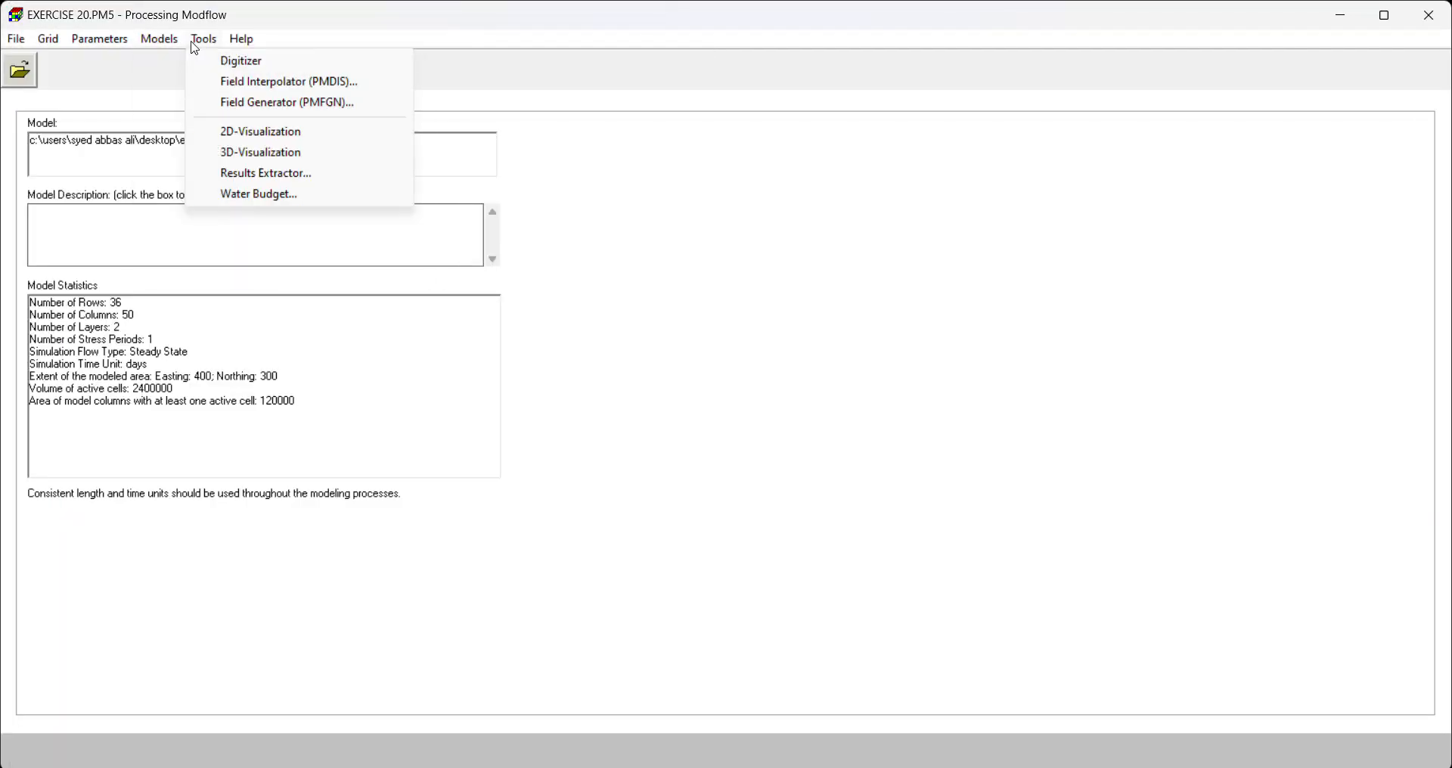
left_click(265, 90)
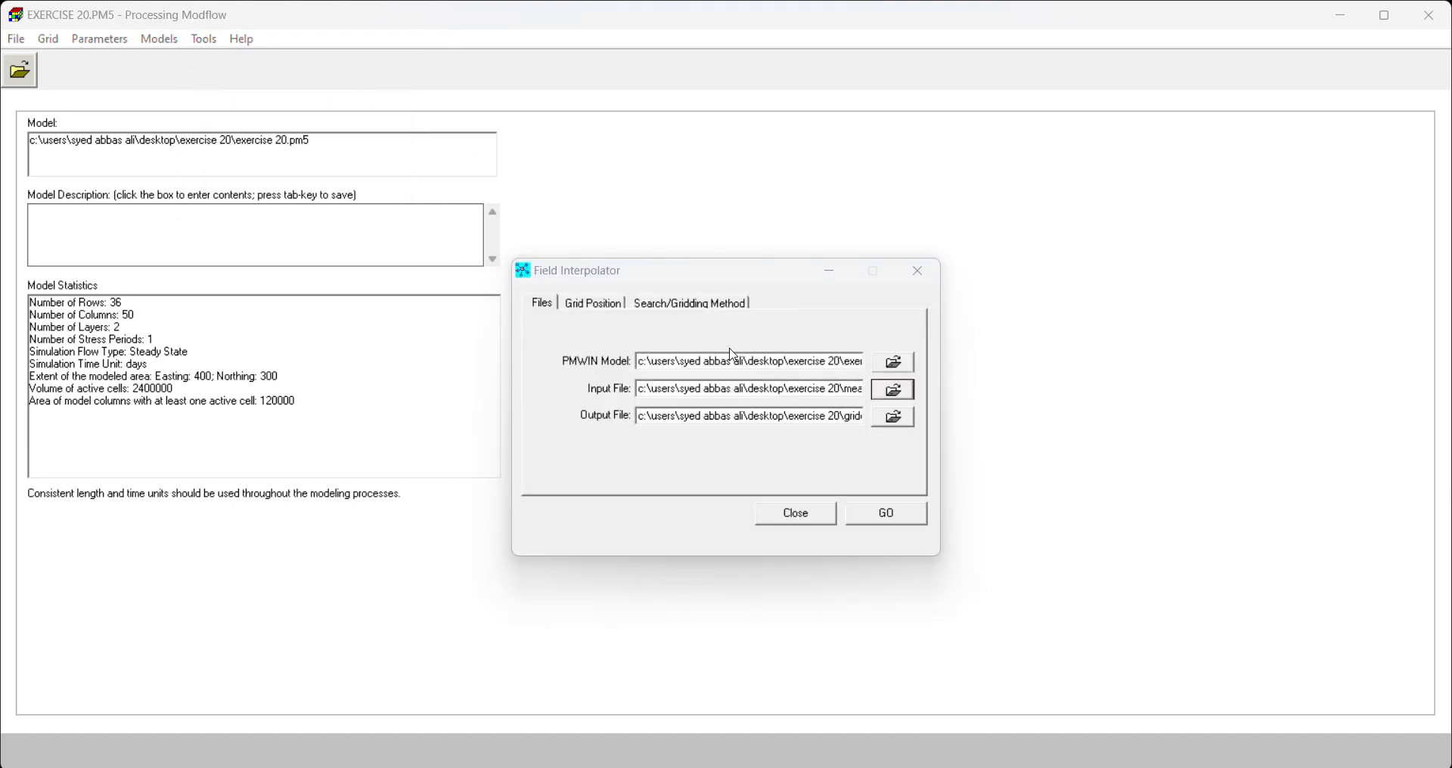
Choose corner points.xyz from the Practice model 12 folder as the interpolation input file.
left_click(894, 389)
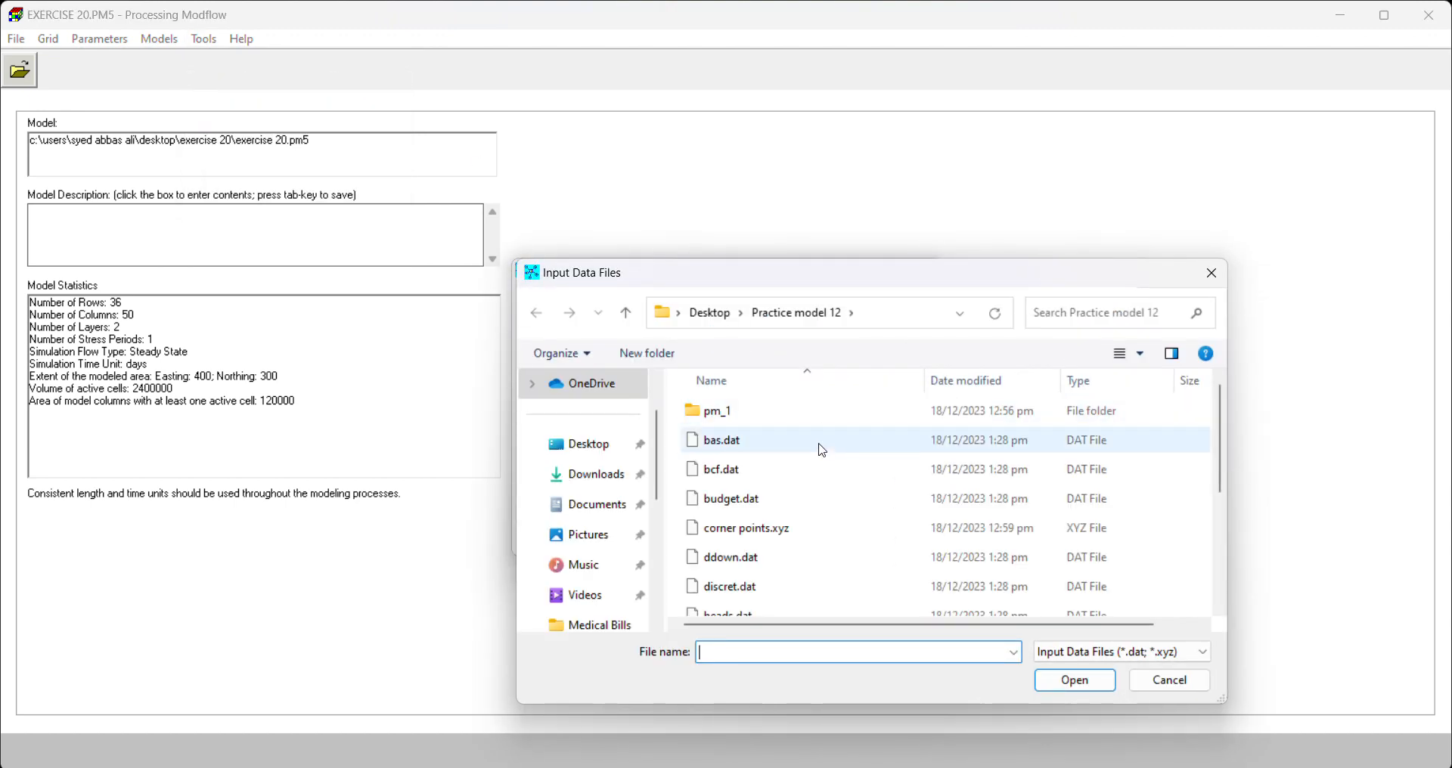
left_click(753, 527)
left_click(1074, 681)
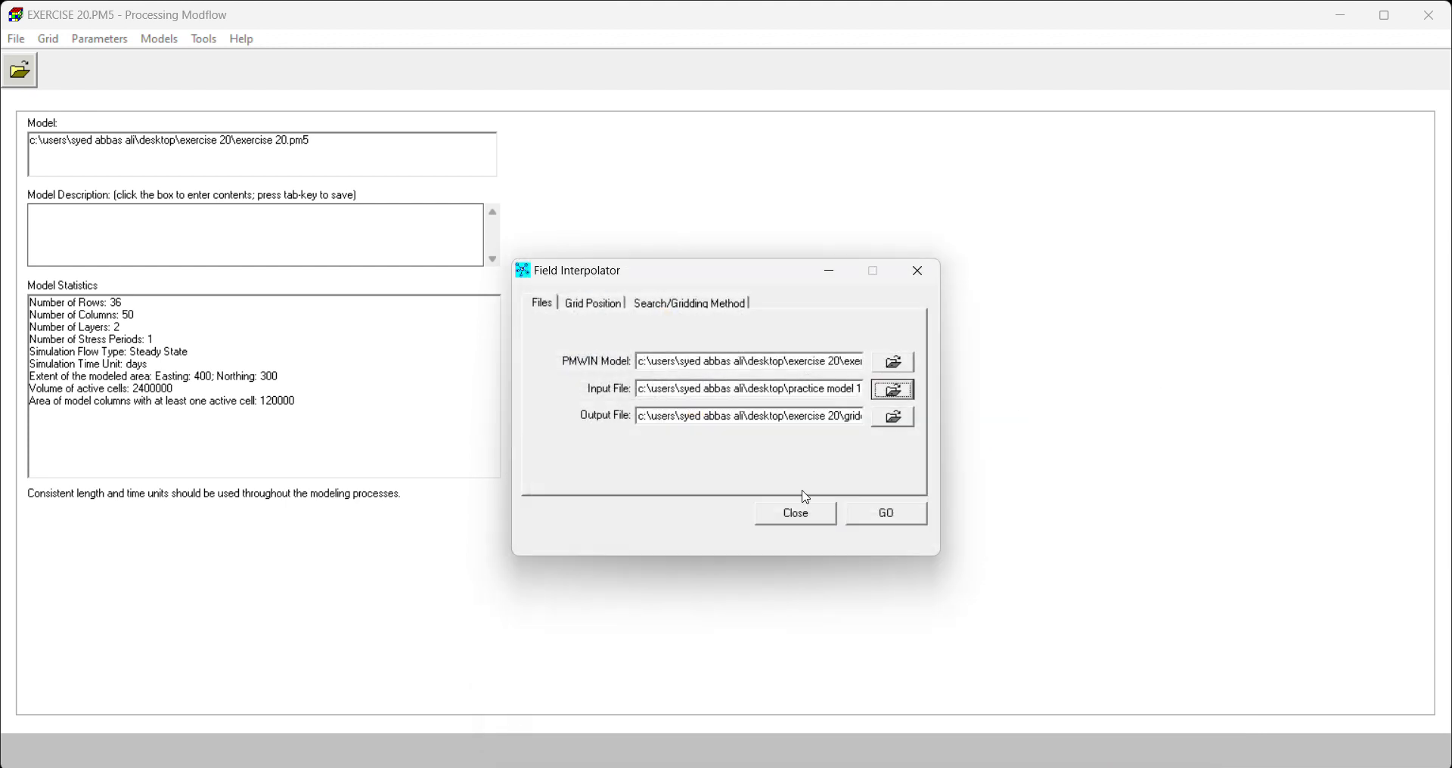
left_click(893, 416)
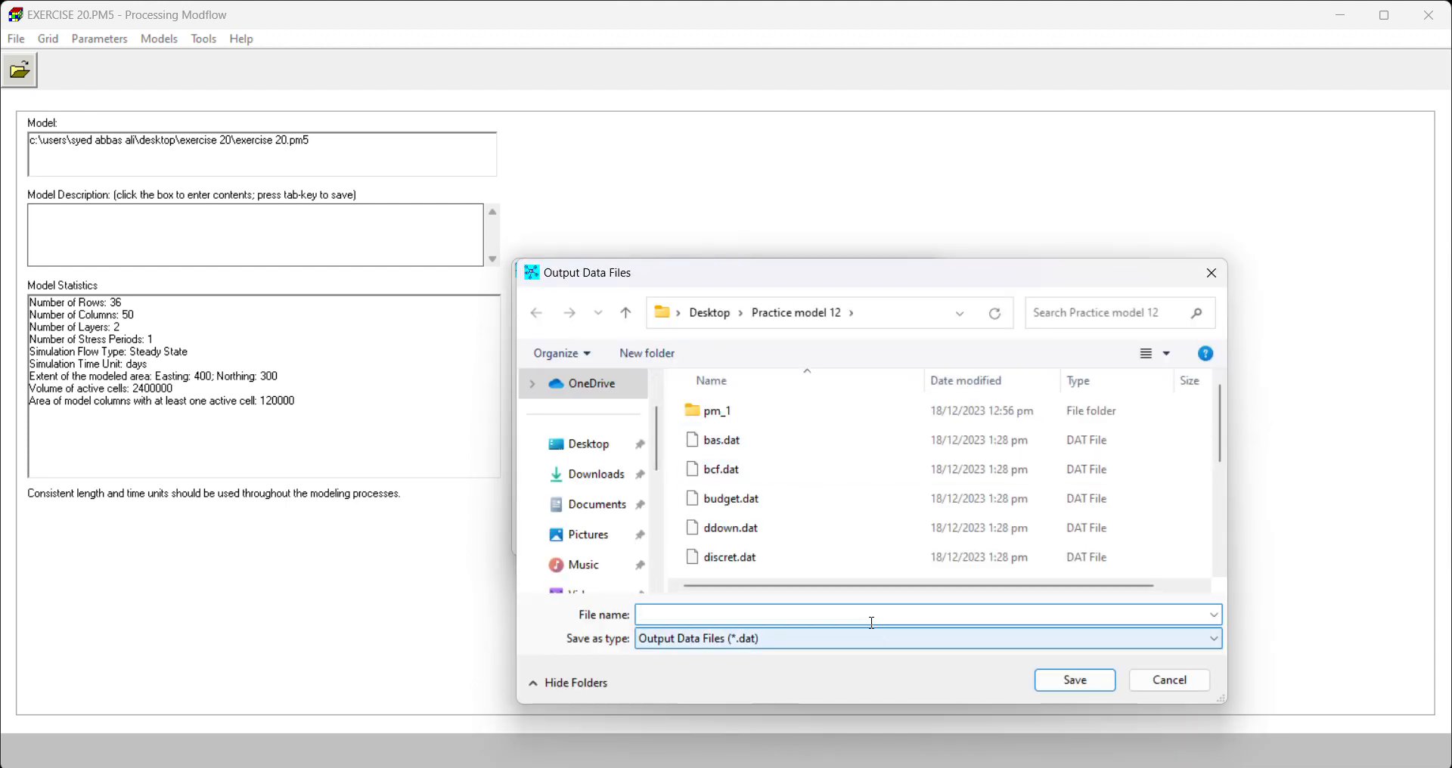
left_click(872, 623)
type("Mtrx co")
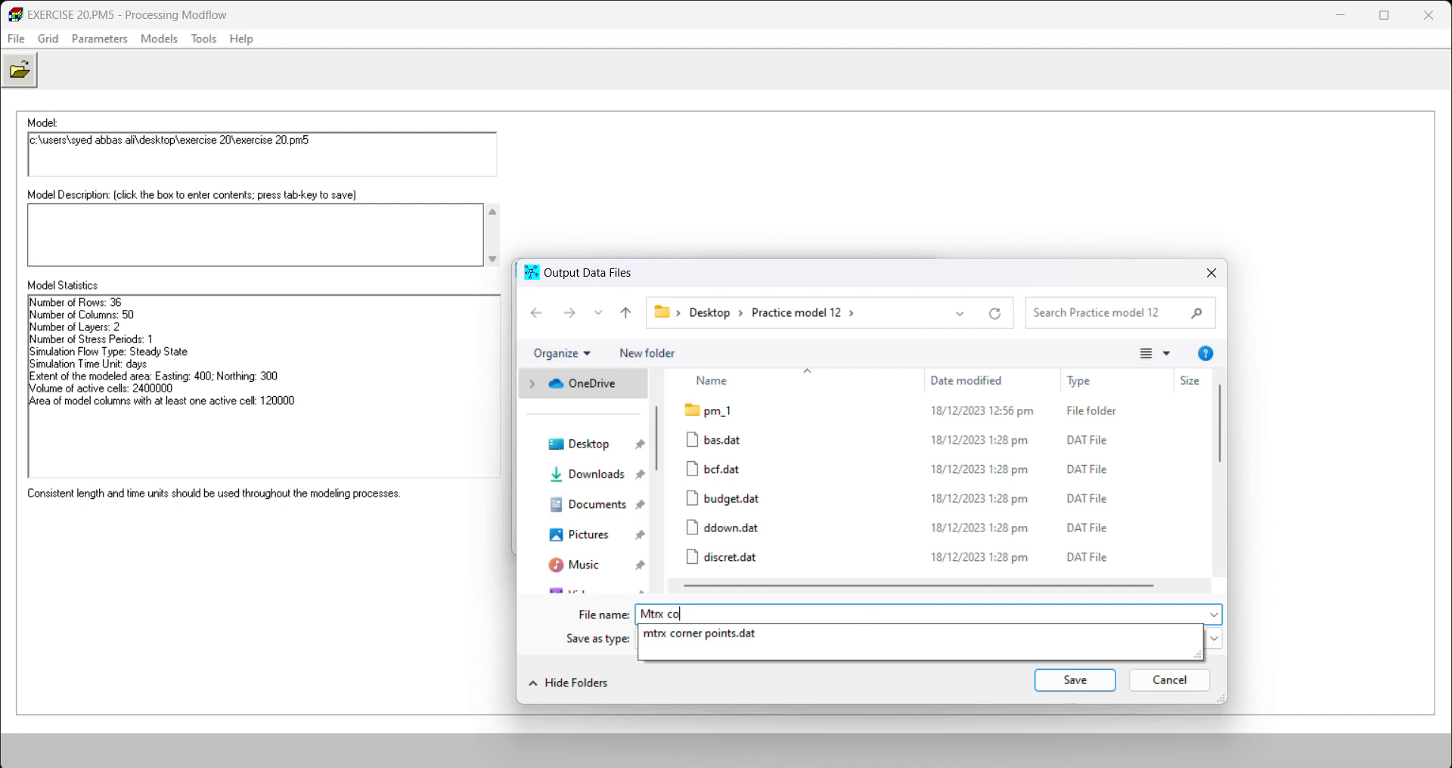
key("BackSpace")
key("BackSpace")
key("BackSpace")
key("BackSpace")
key("BackSpace")
key("BackSpace")
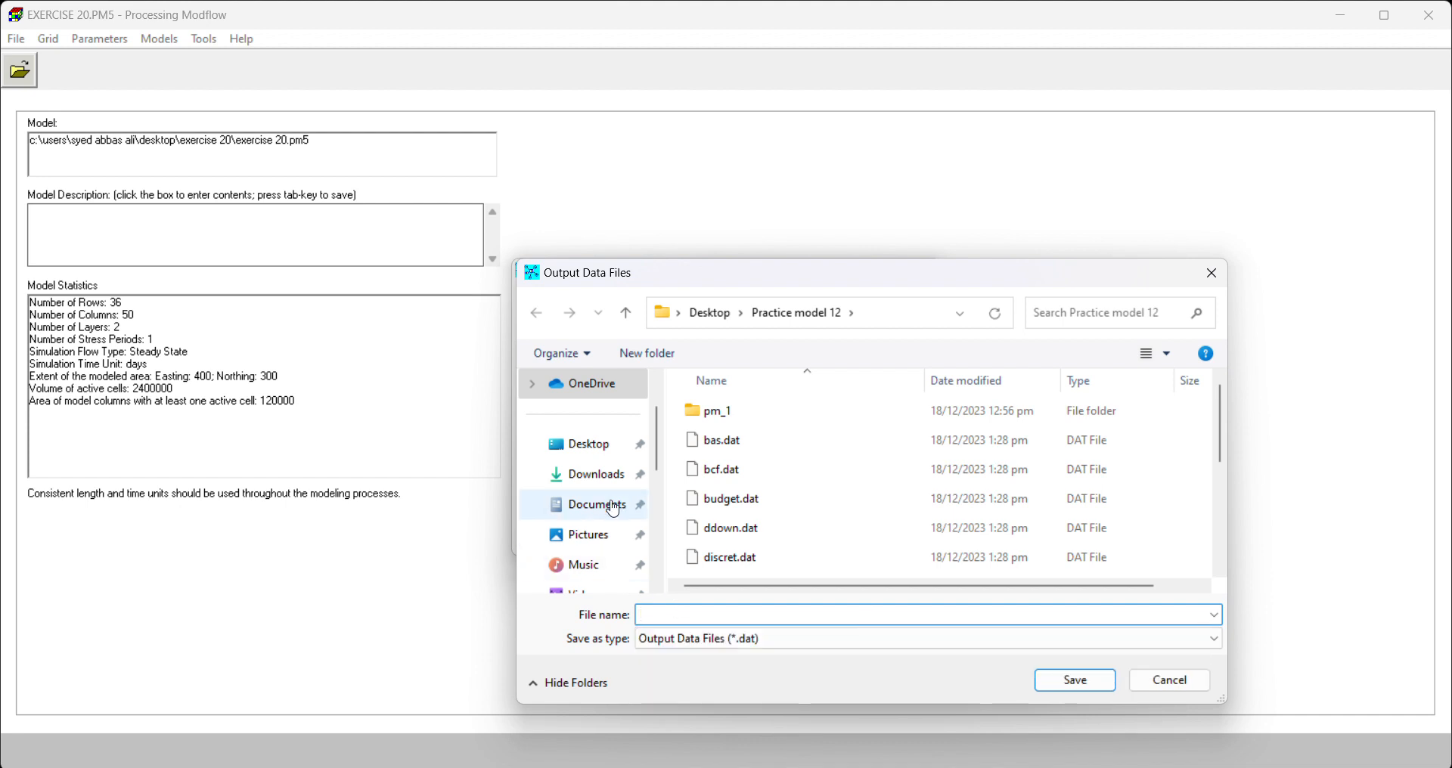
left_click(612, 447)
scroll(844, 454, "down", 3)
left_click(840, 455)
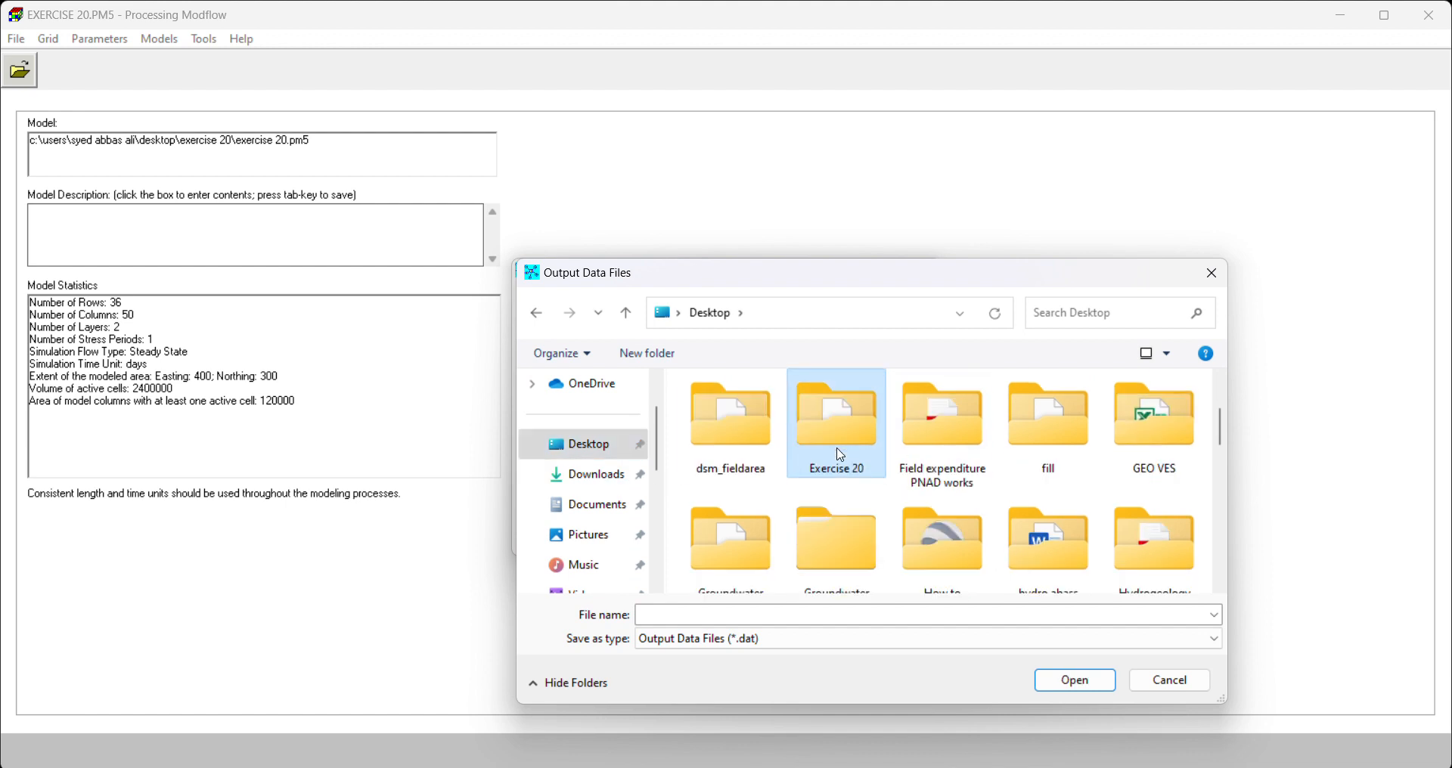
double_click(840, 455)
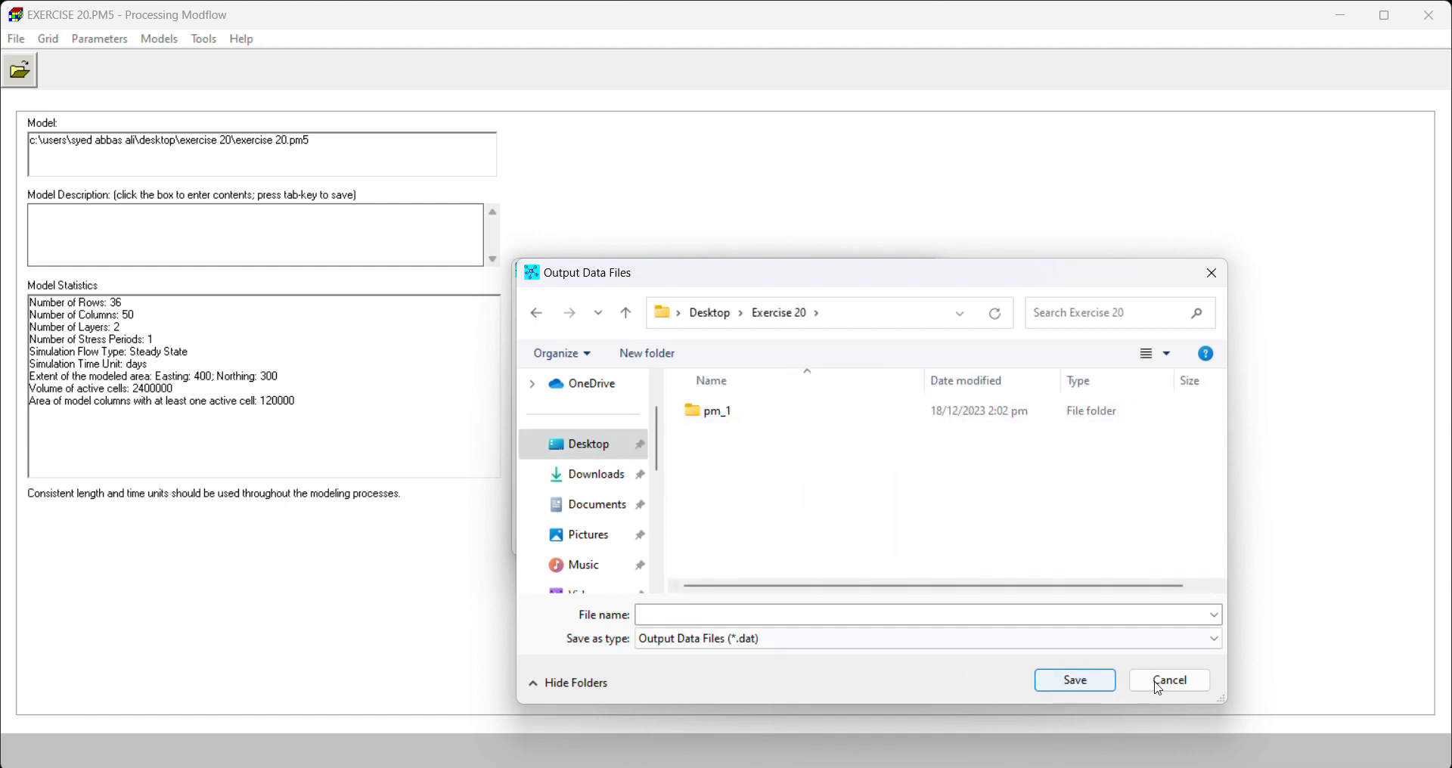
left_click(1075, 681)
Set the interpolation input file to corner points.xyz and the output file to mtrx corner points, both in the Exercise 20 folder.
left_click(892, 388)
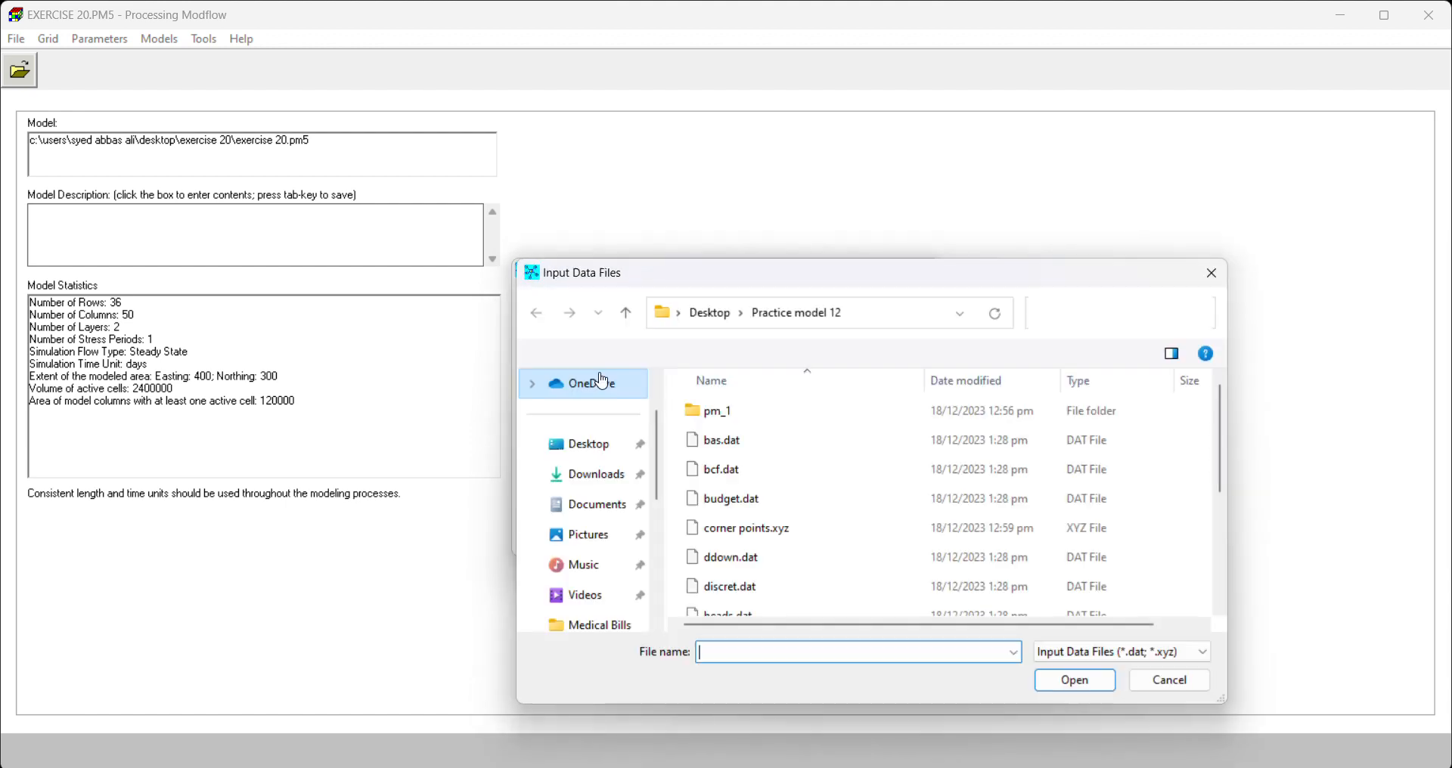
left_click(577, 446)
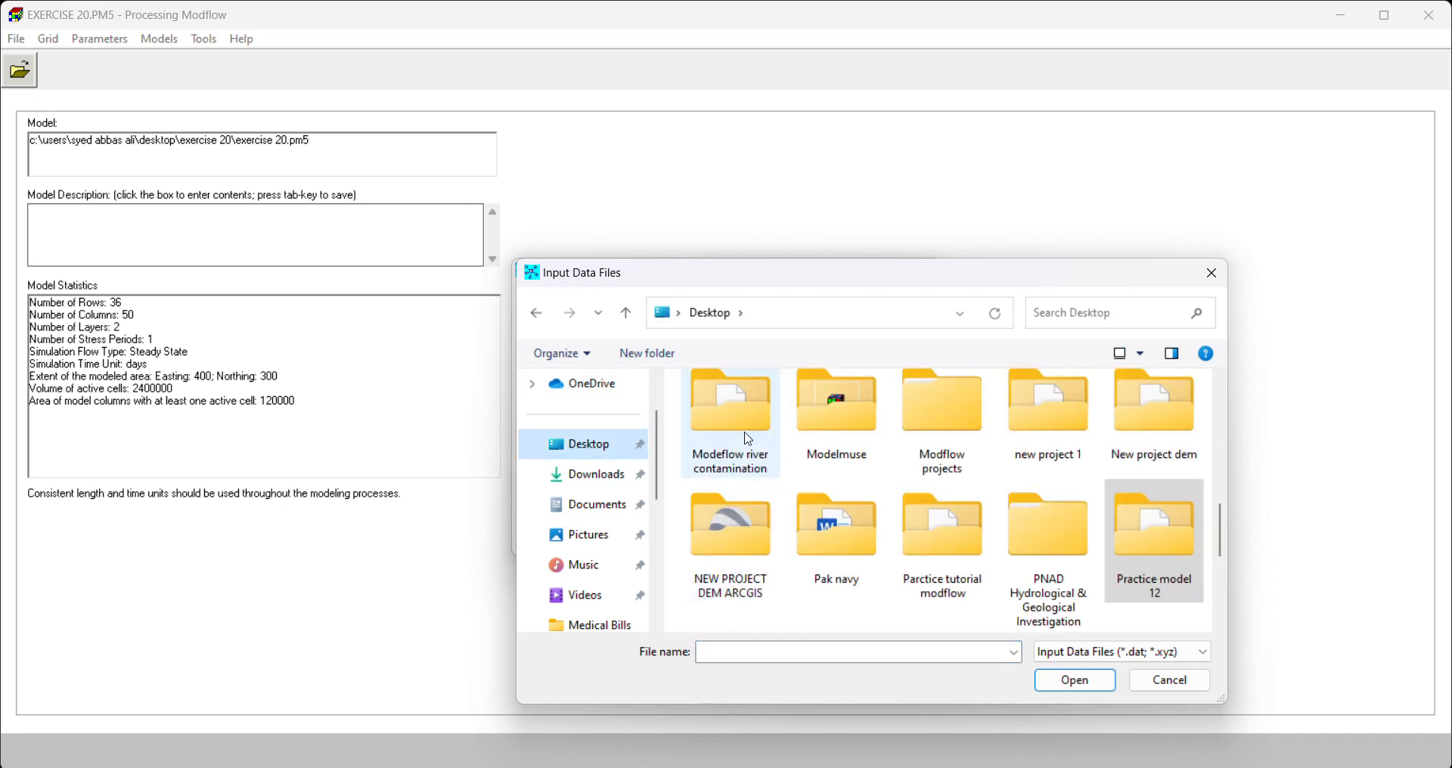
scroll(745, 434, "down", 3)
double_click(843, 454)
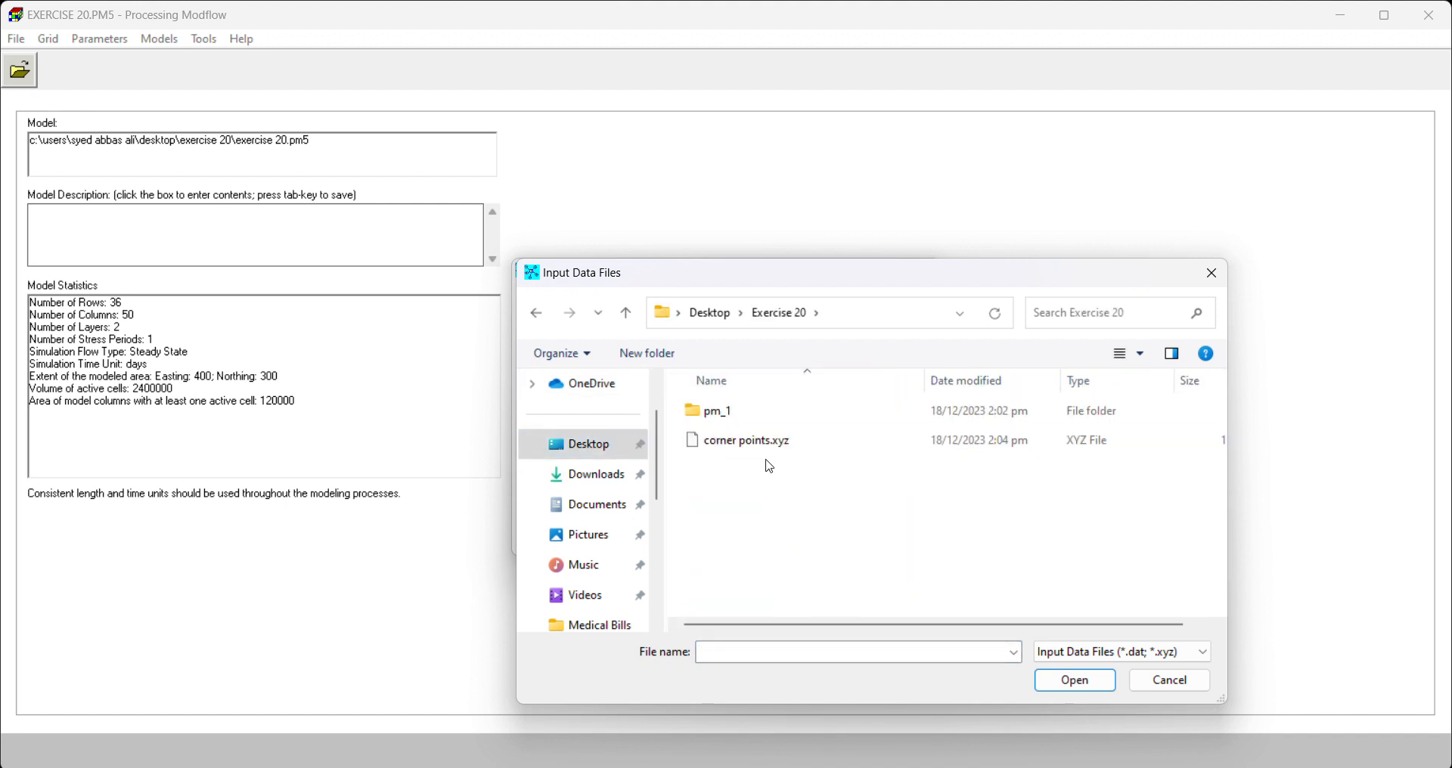
left_click(765, 443)
left_click(1074, 681)
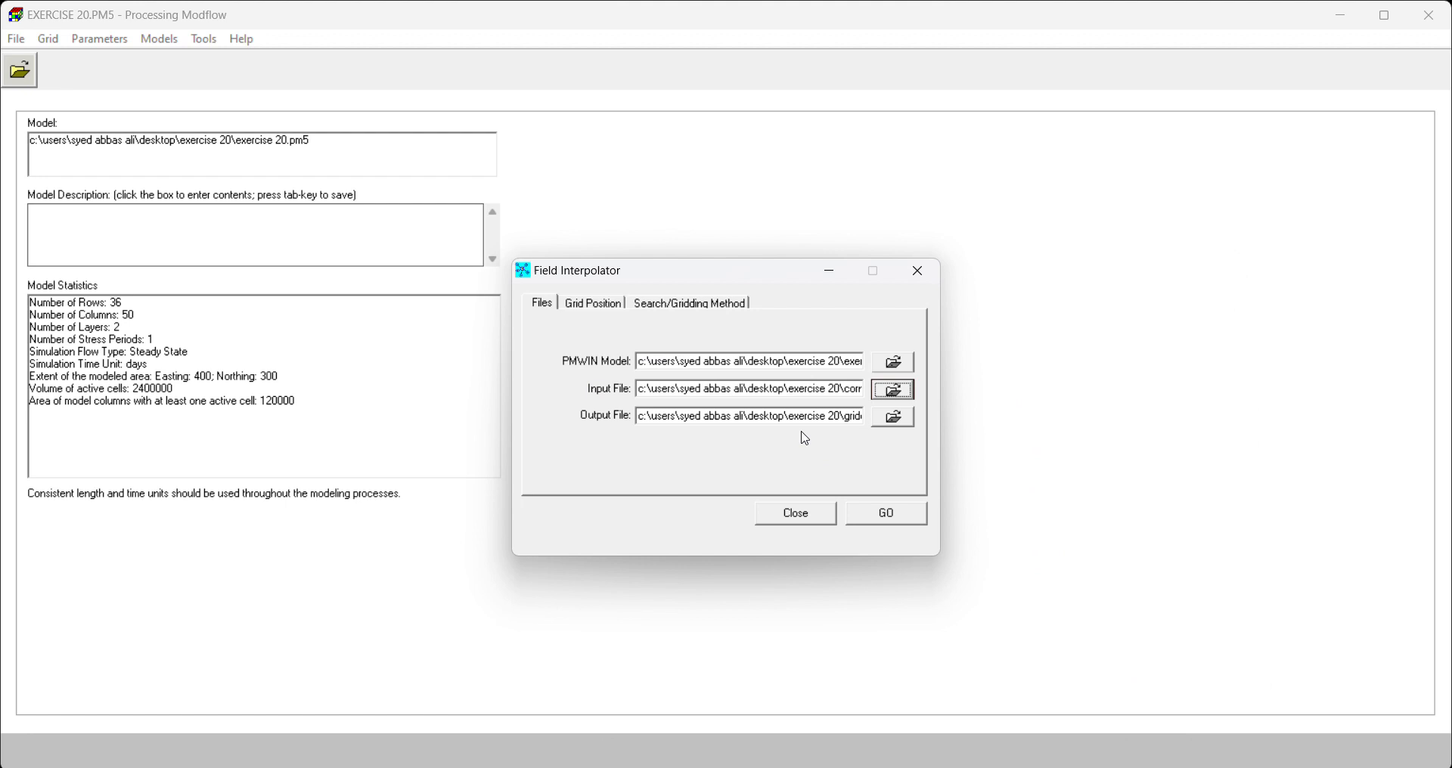
left_click(891, 418)
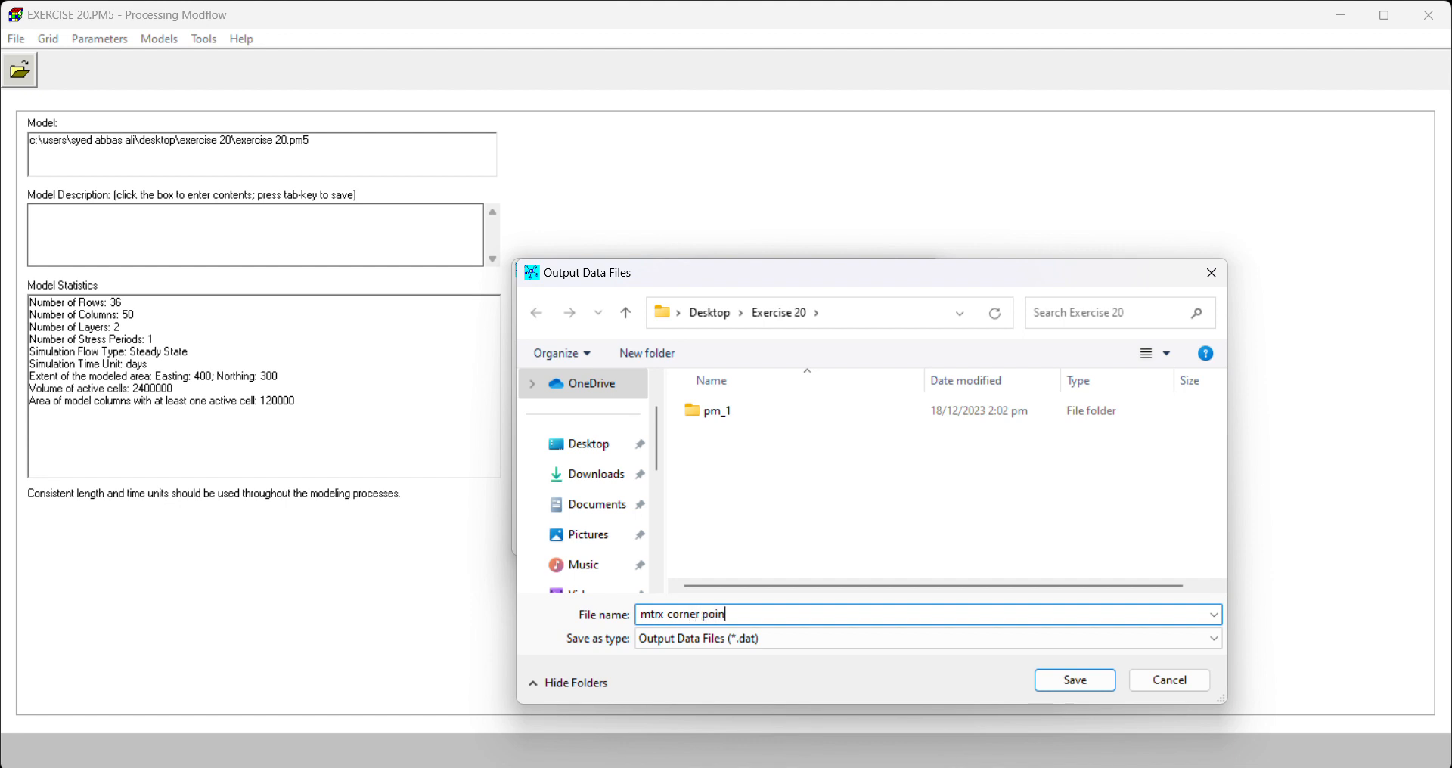
left_click(1076, 683)
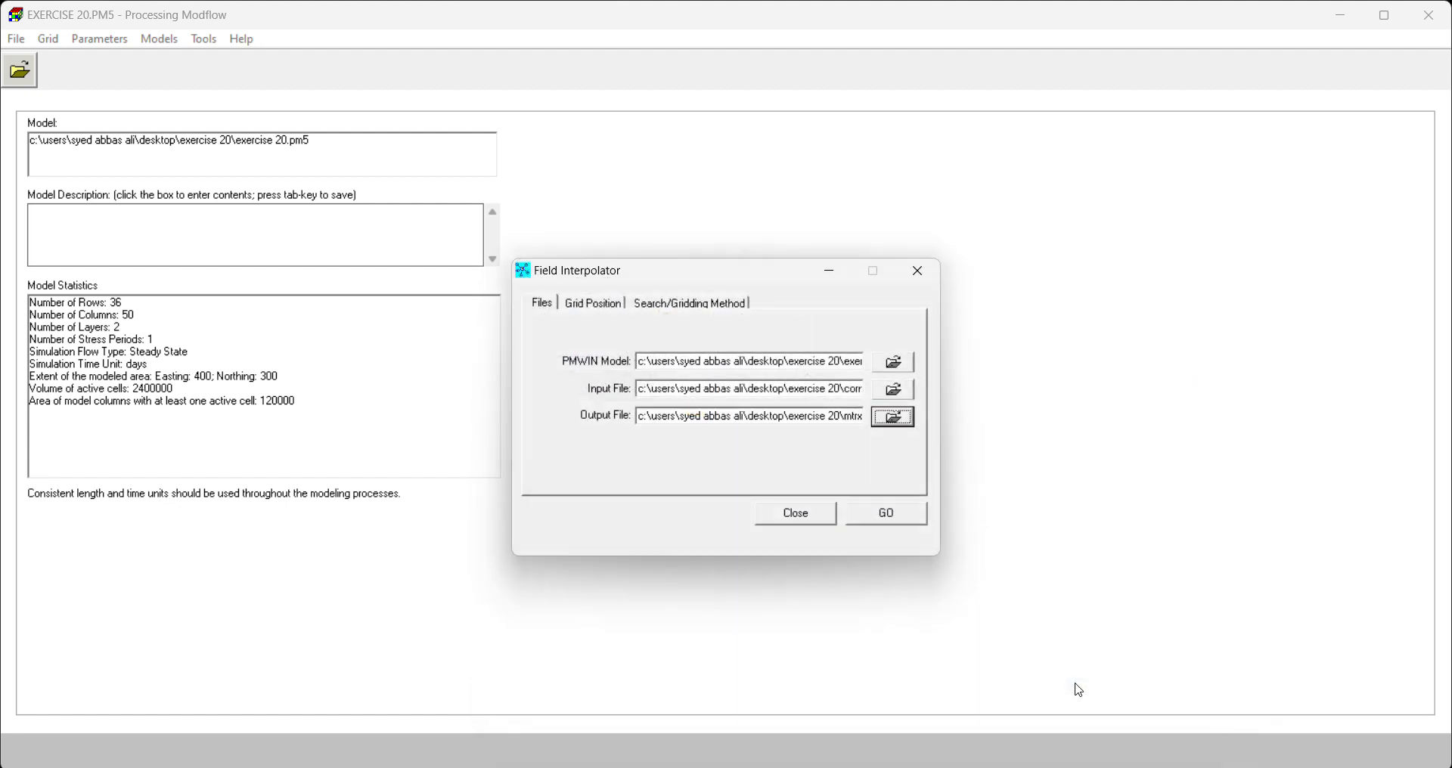
Set the search method to Simple with 4 data per sector and the gridding method to Renka's Triangulation.
left_click(597, 303)
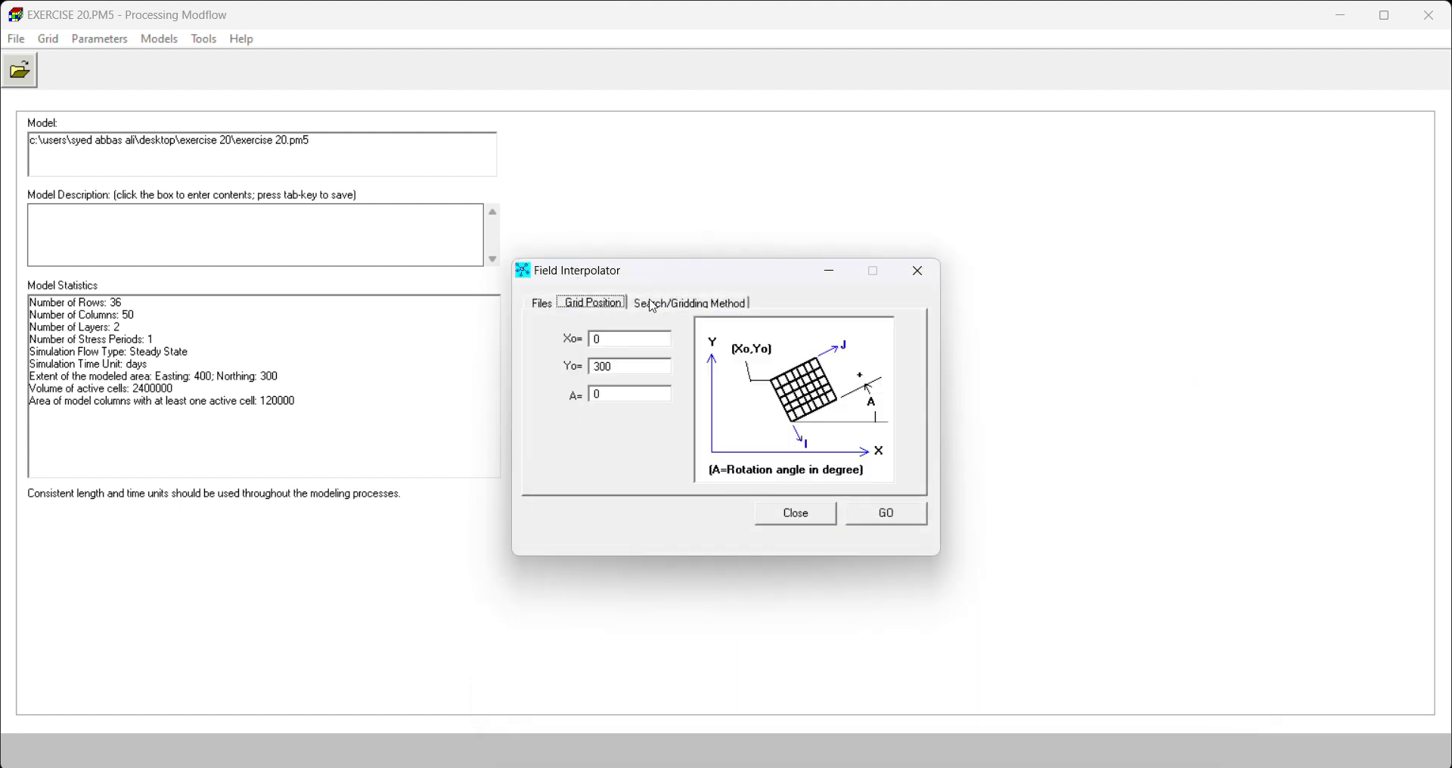
left_click(660, 303)
left_click(591, 304)
left_click(674, 305)
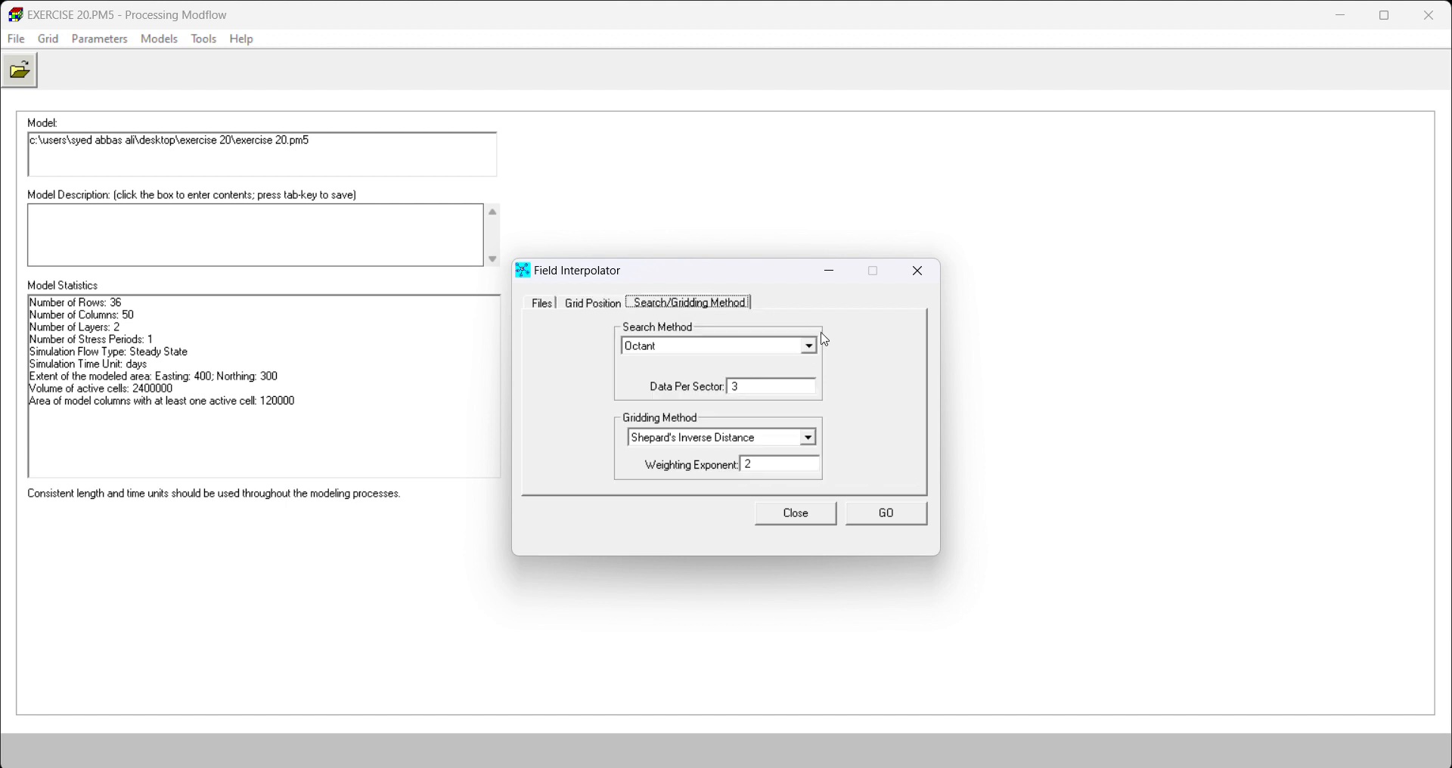
left_click(809, 349)
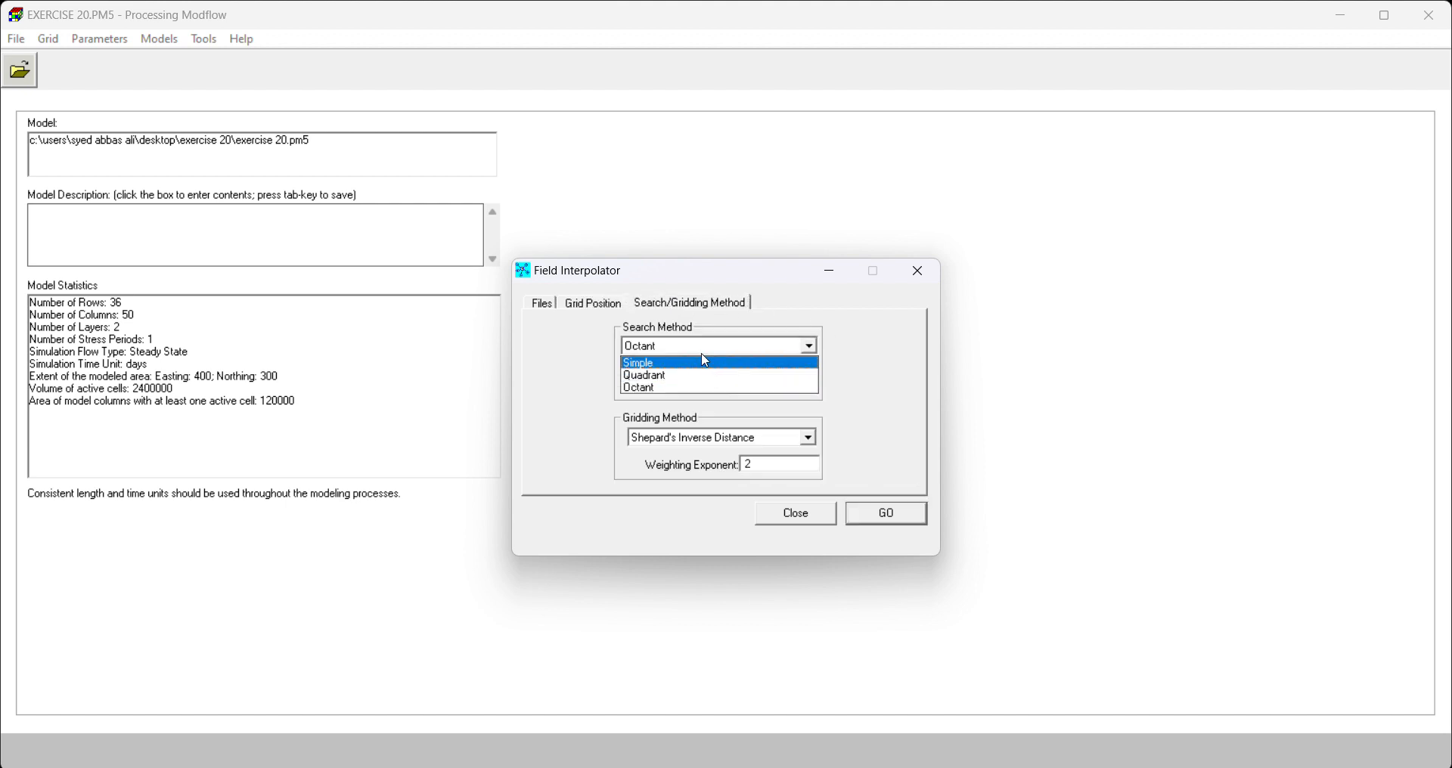
left_click(708, 368)
left_click(768, 382)
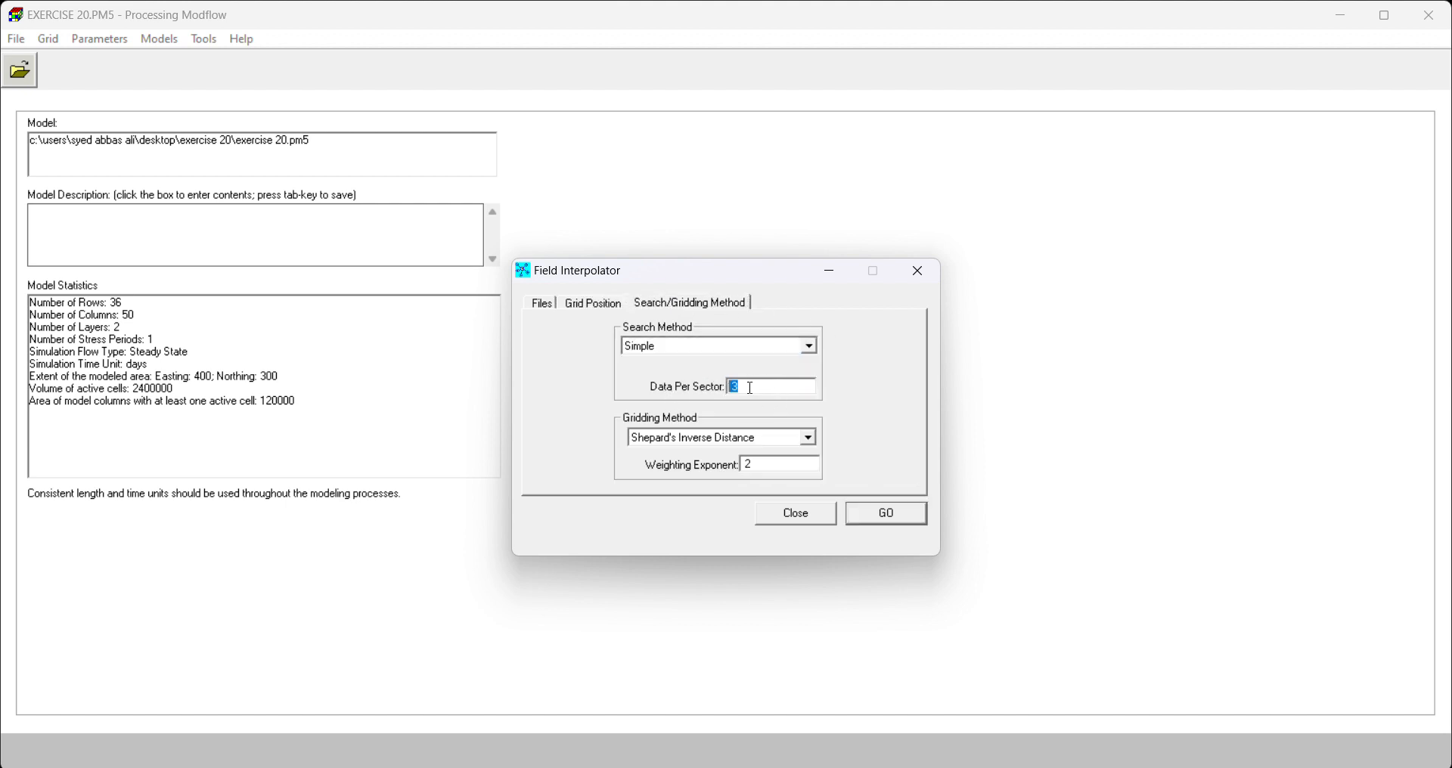
type("4")
left_click(808, 438)
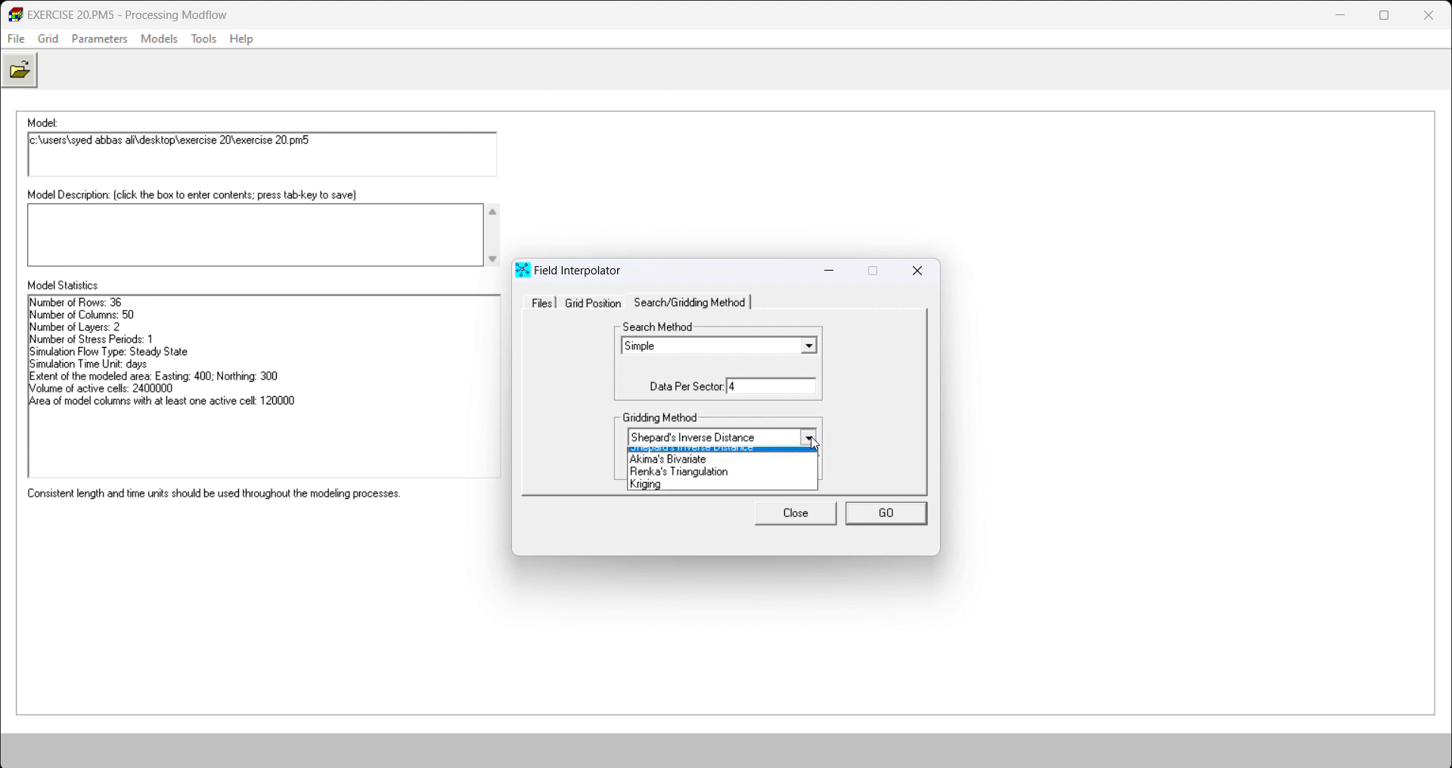
left_click(763, 486)
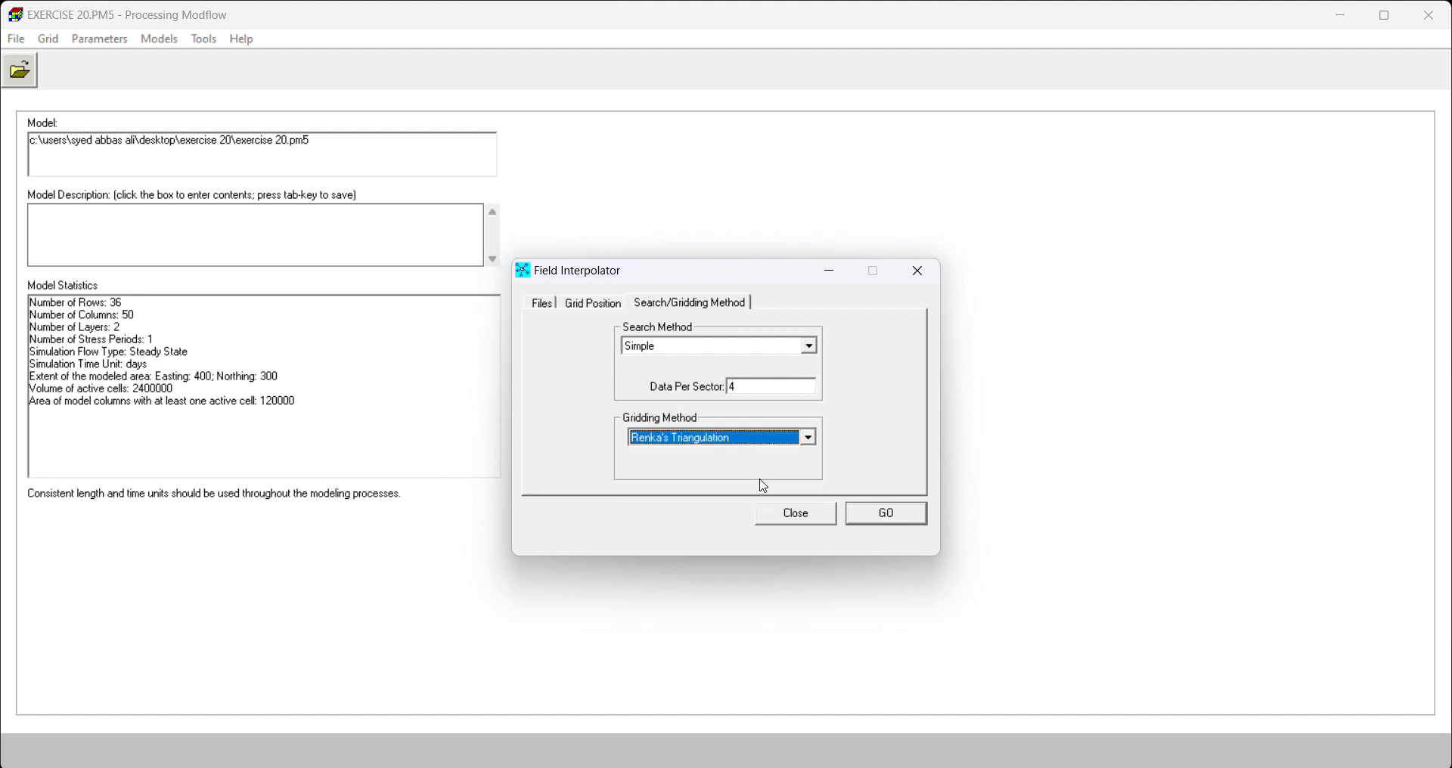
Run the interpolation, dismiss the console window and close the Field Interpolator.
left_click(890, 521)
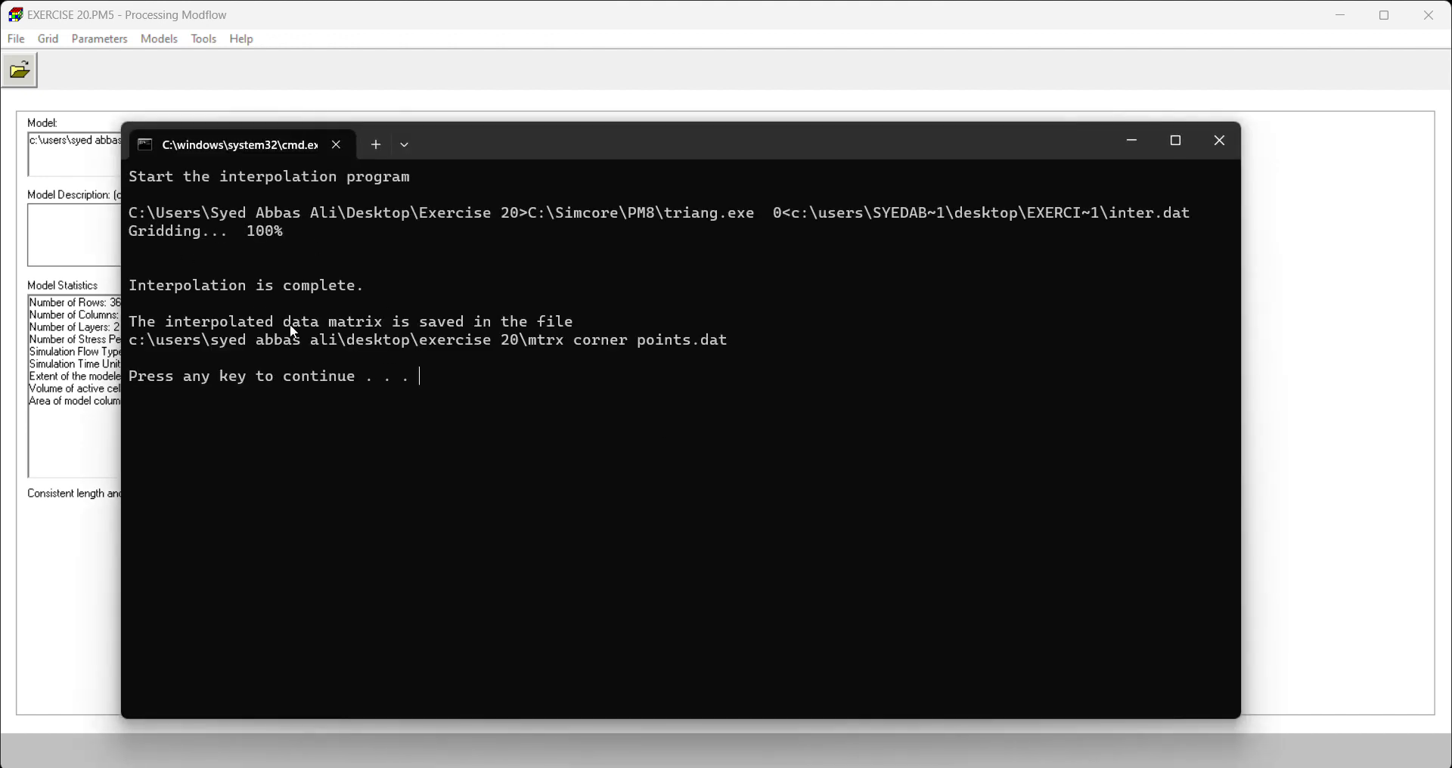
key("Return")
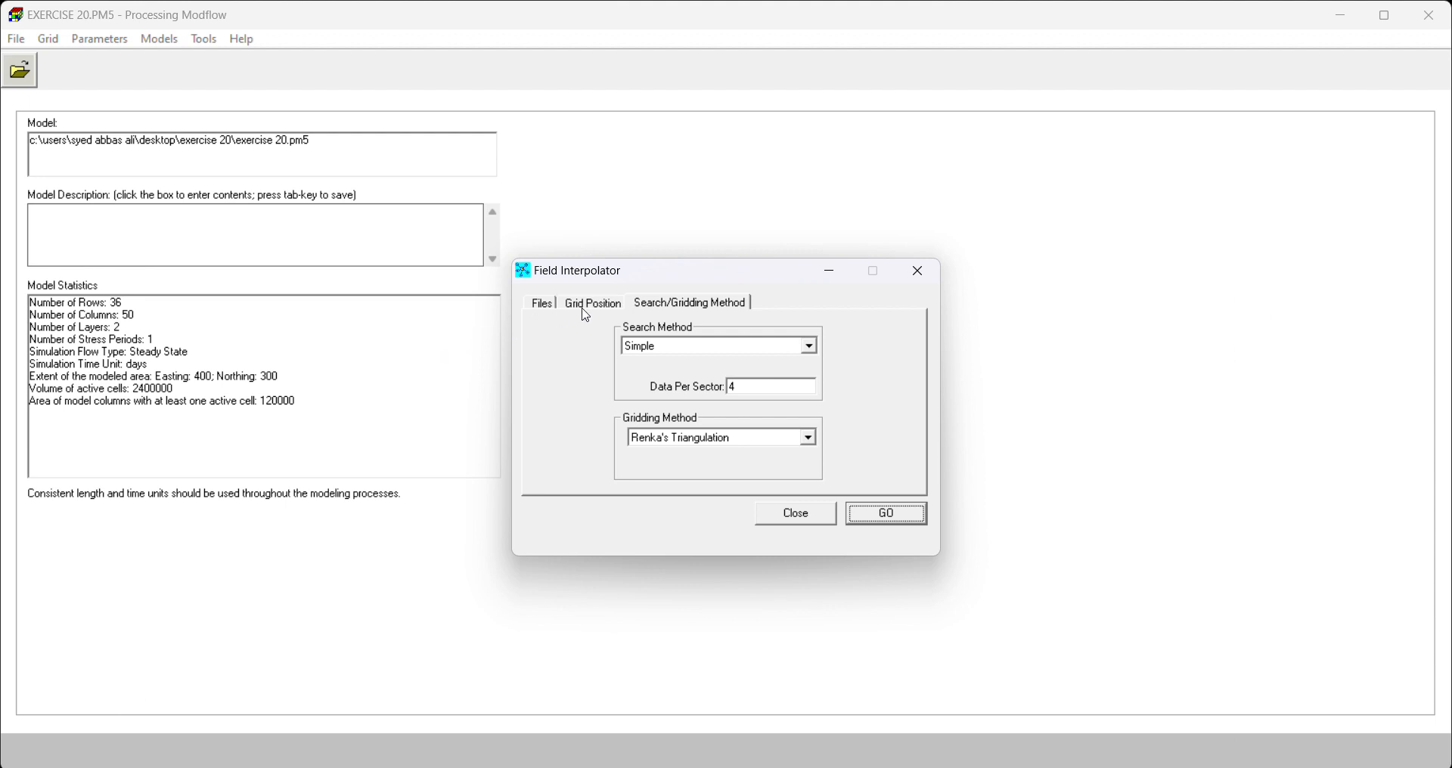
left_click(592, 304)
left_click(542, 303)
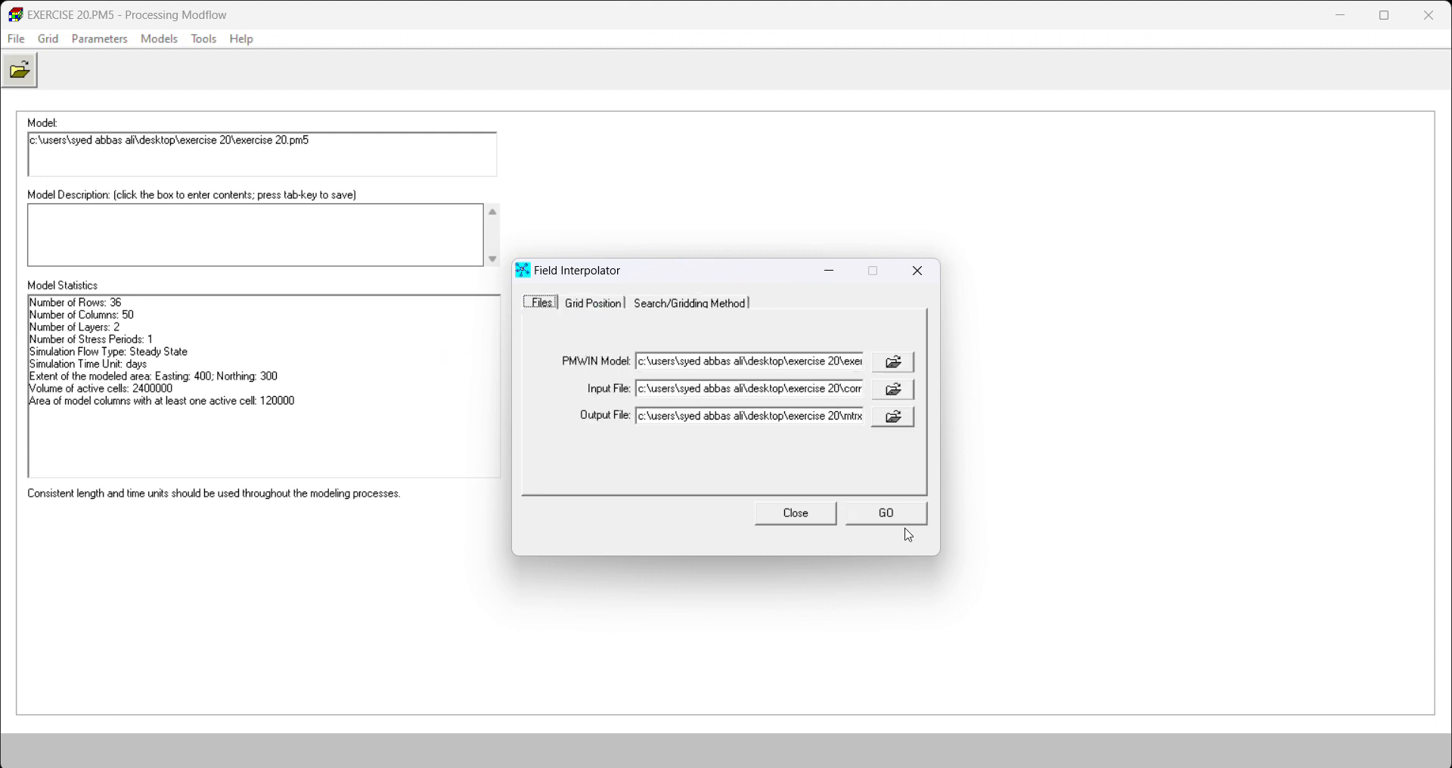
left_click(918, 270)
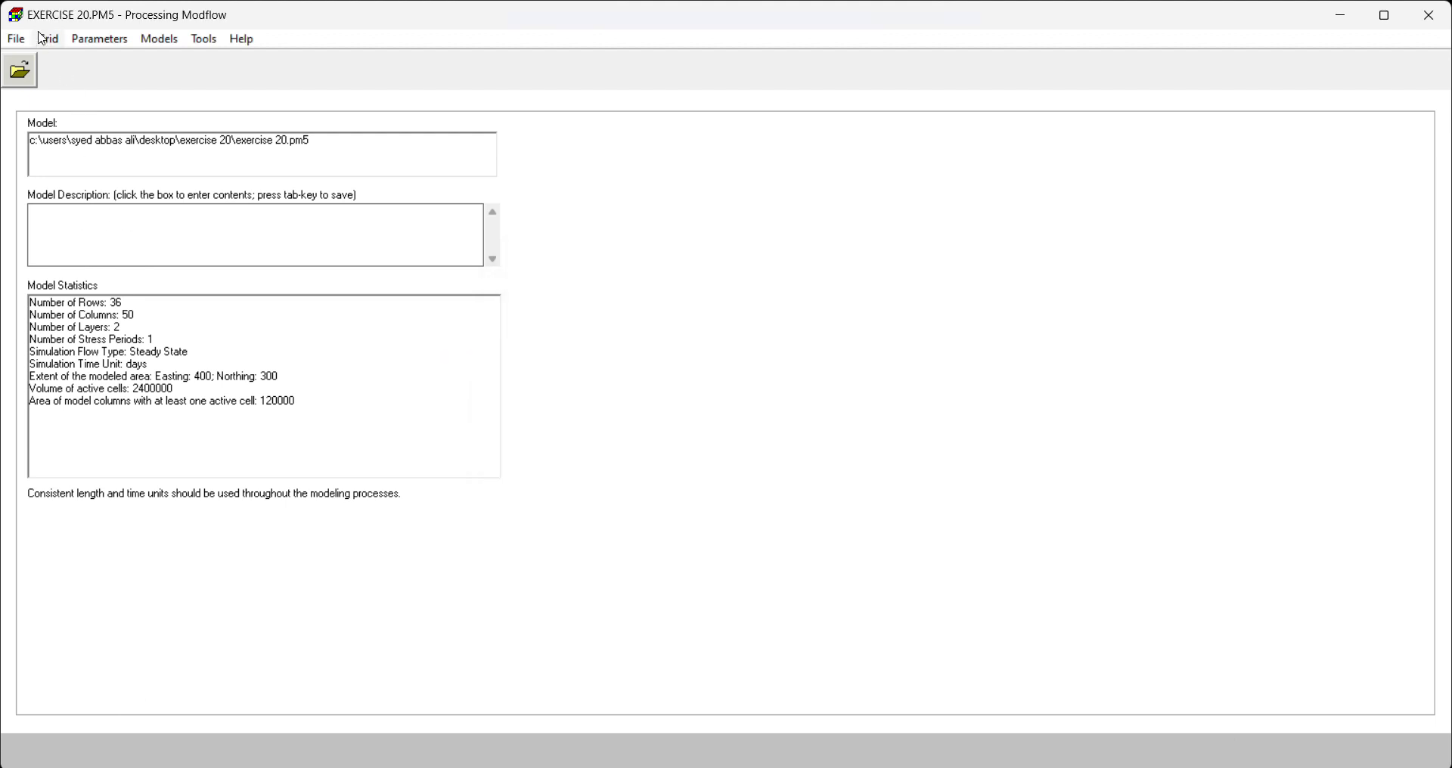
Open the initial and prescribed hydraulic heads matrix of layer 1 and start loading a matrix file into it.
left_click(89, 41)
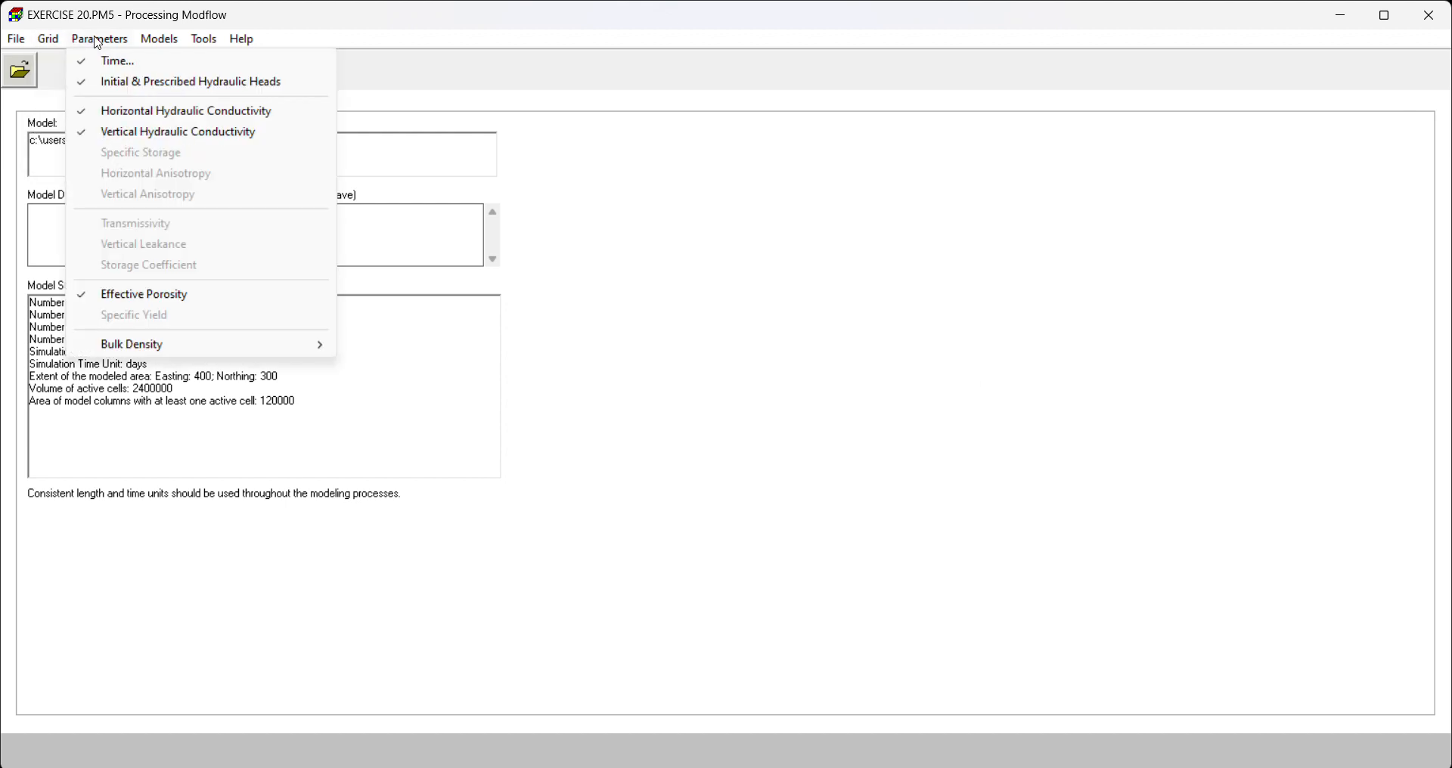
left_click(114, 82)
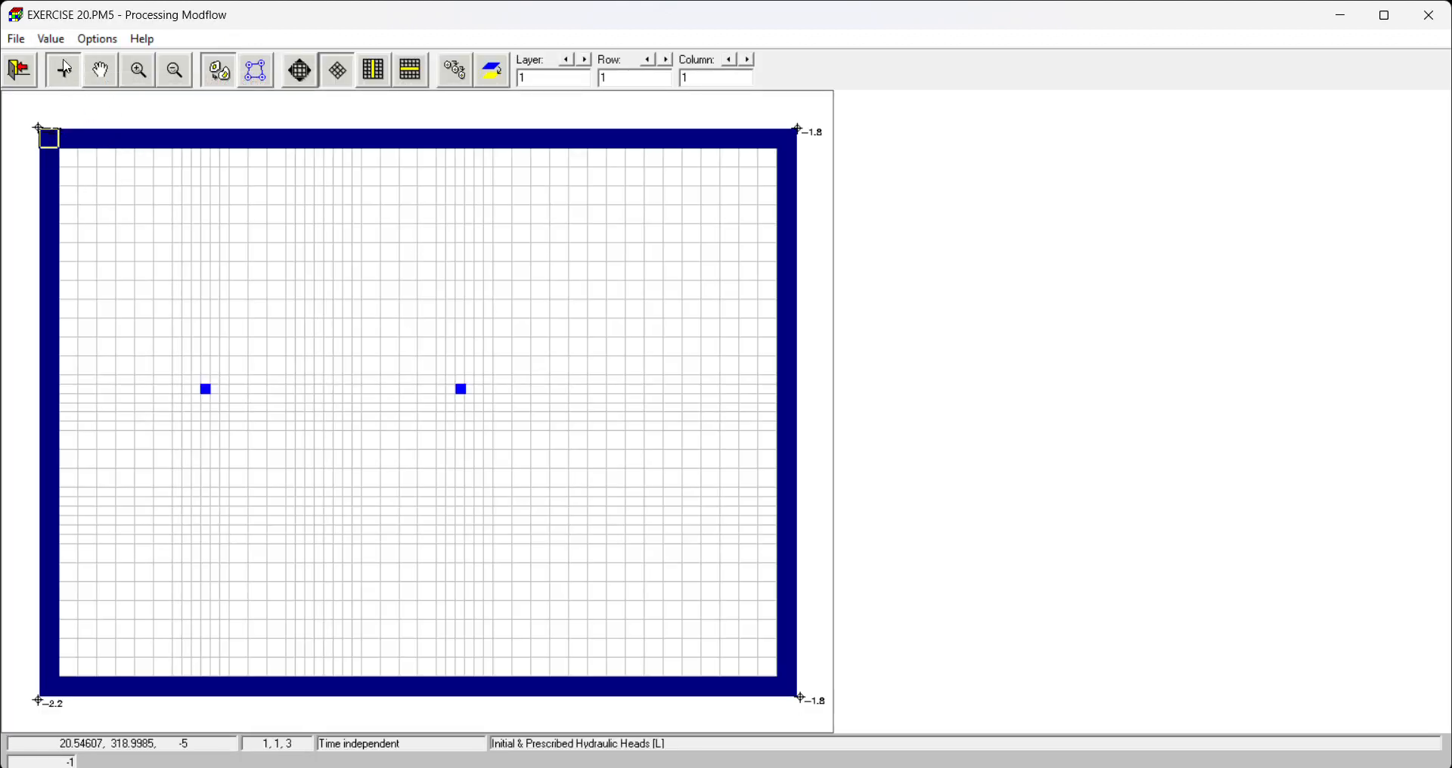
left_click(51, 39)
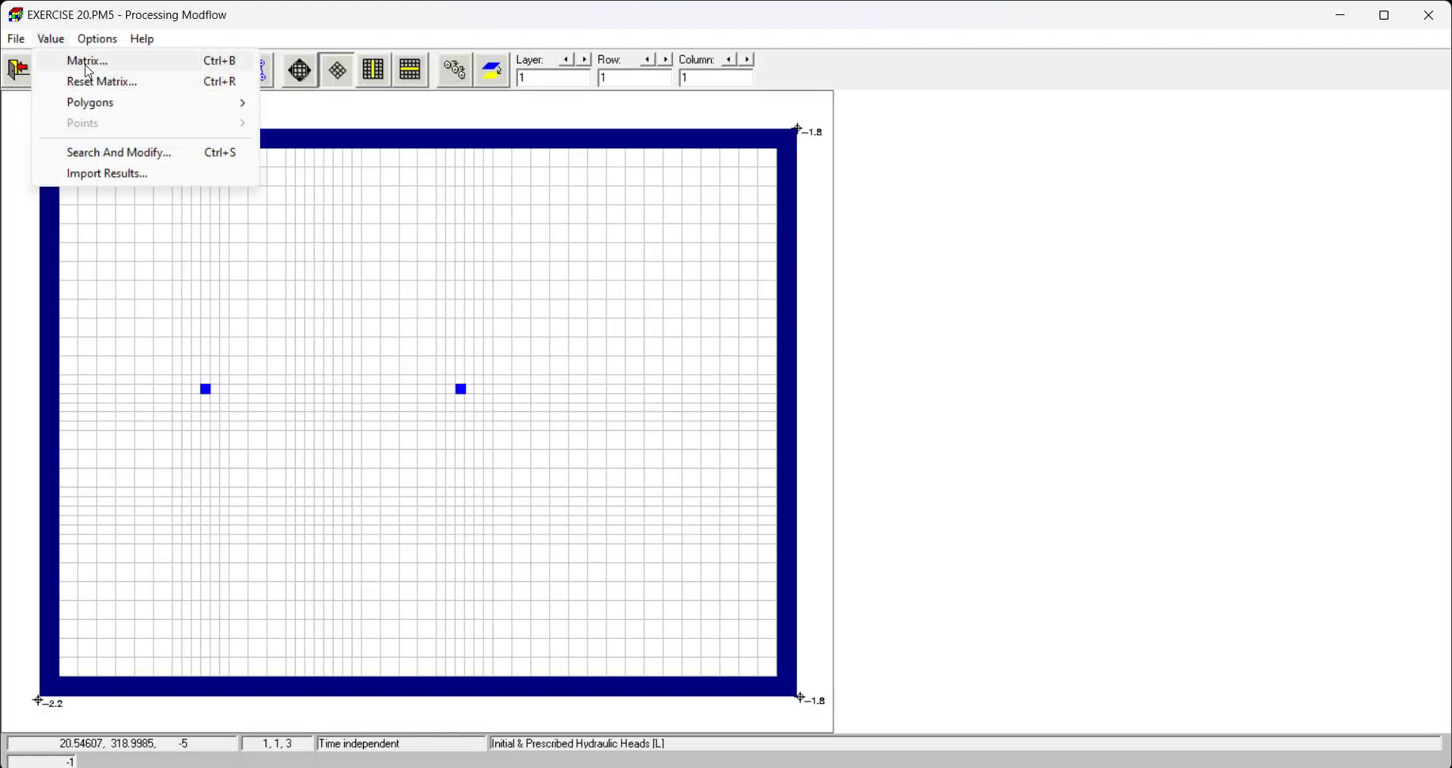
left_click(89, 62)
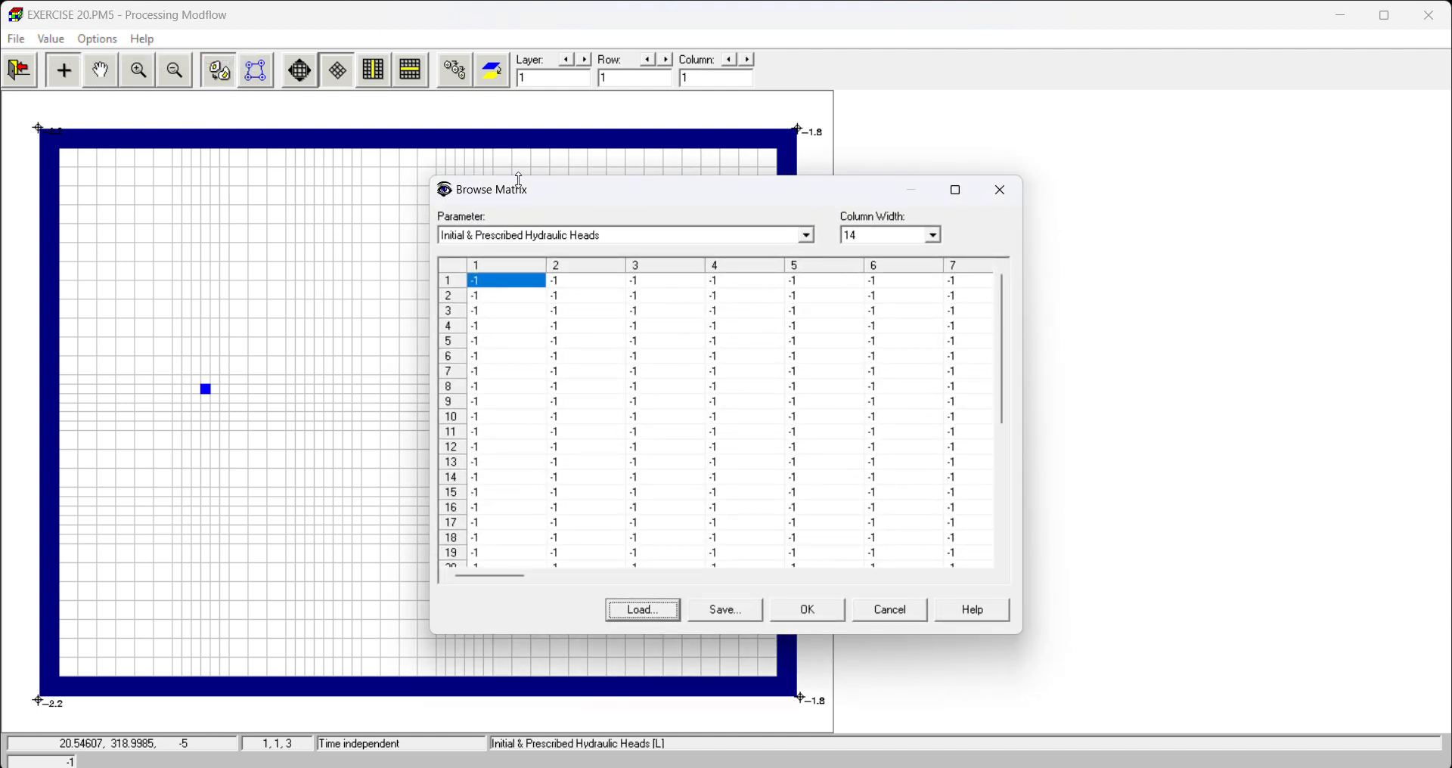
left_click(648, 612)
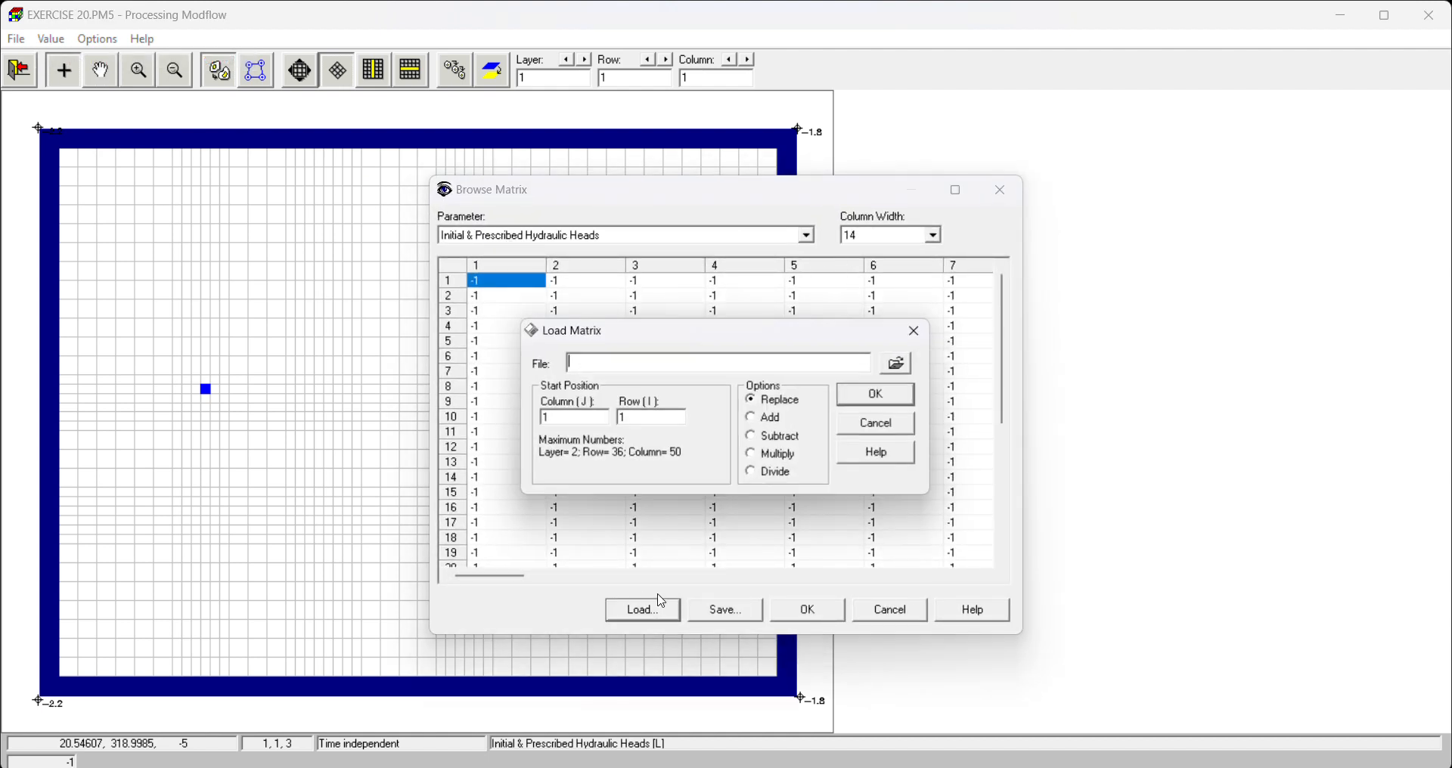
Load mtrx corner points.dat from the Exercise 20 folder into the head matrix, replacing its values from column 1, row 1.
left_click(899, 363)
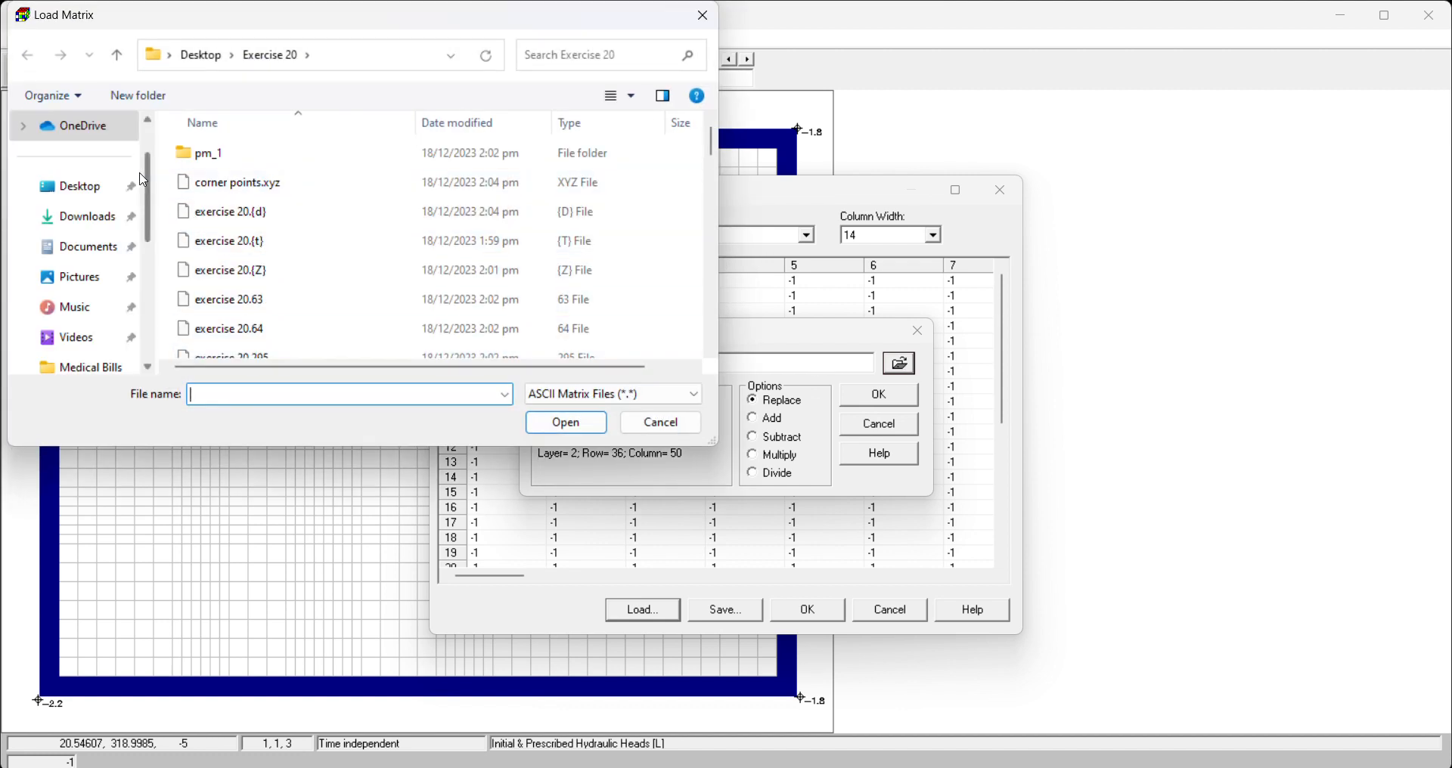
scroll(237, 298, "down", 5)
left_click(241, 313)
scroll(242, 310, "down", 4)
left_click(258, 259)
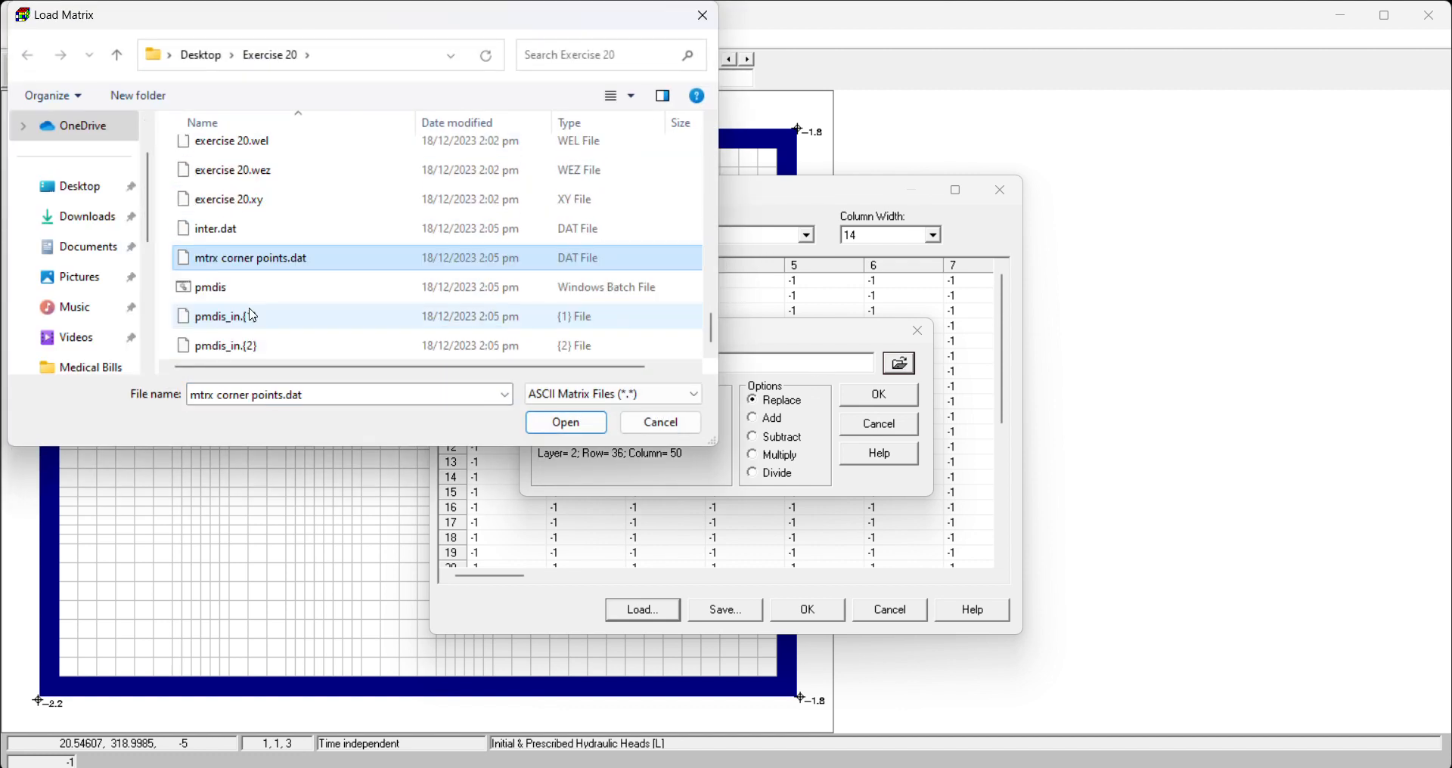
left_click(272, 262)
left_click(563, 424)
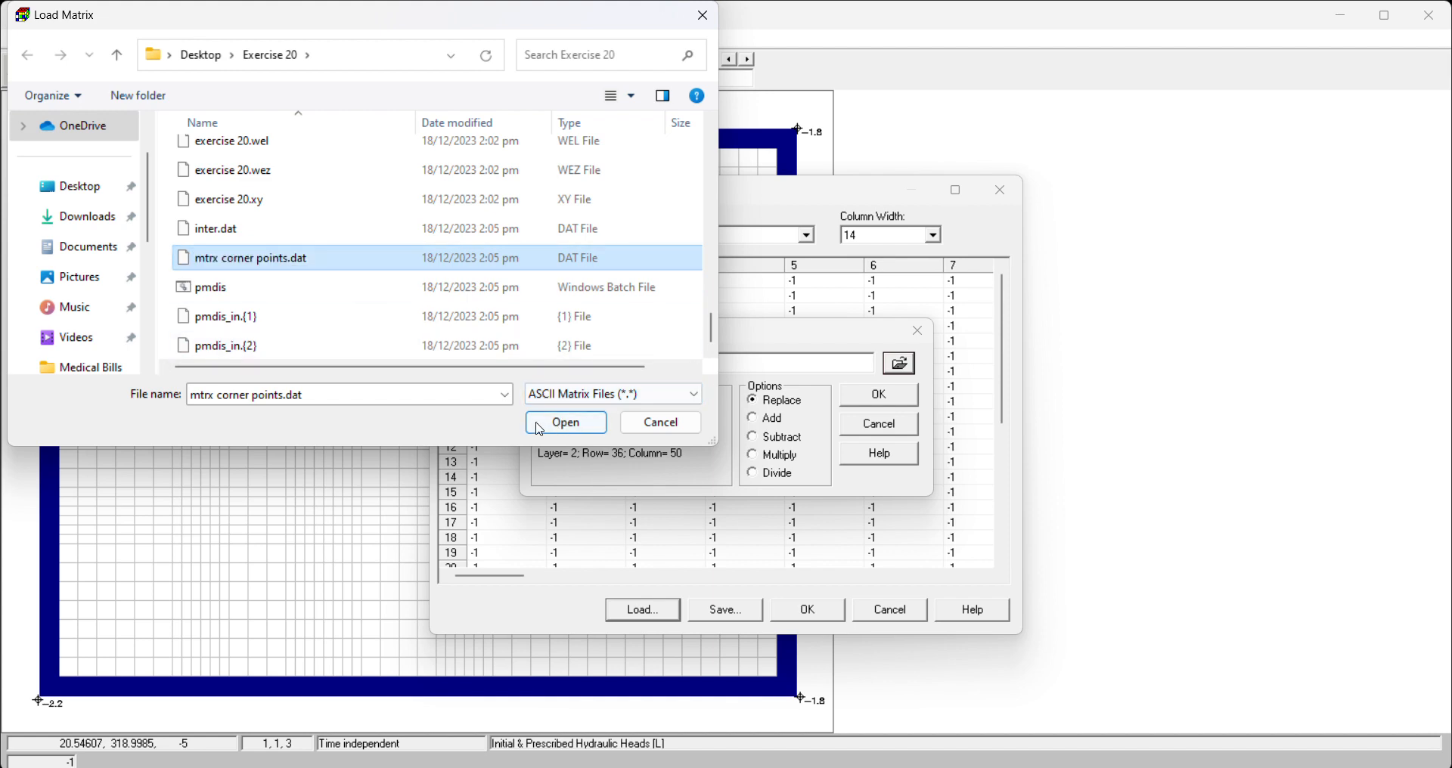
left_click(552, 429)
left_click(900, 399)
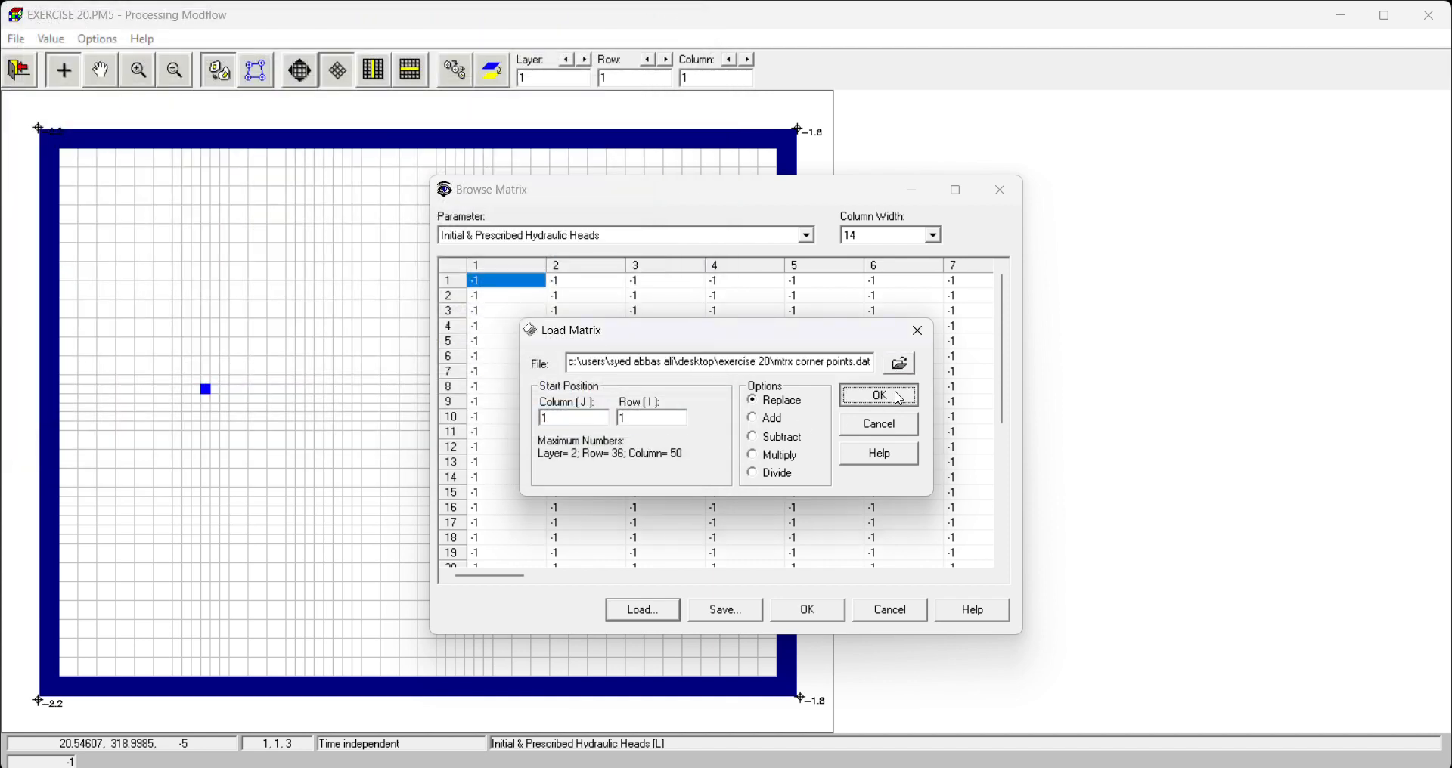
Review the loaded head values through the last columns of the matrix and accept the matrix.
scroll(989, 429, "down", 2)
left_click_drag(516, 577, 971, 578)
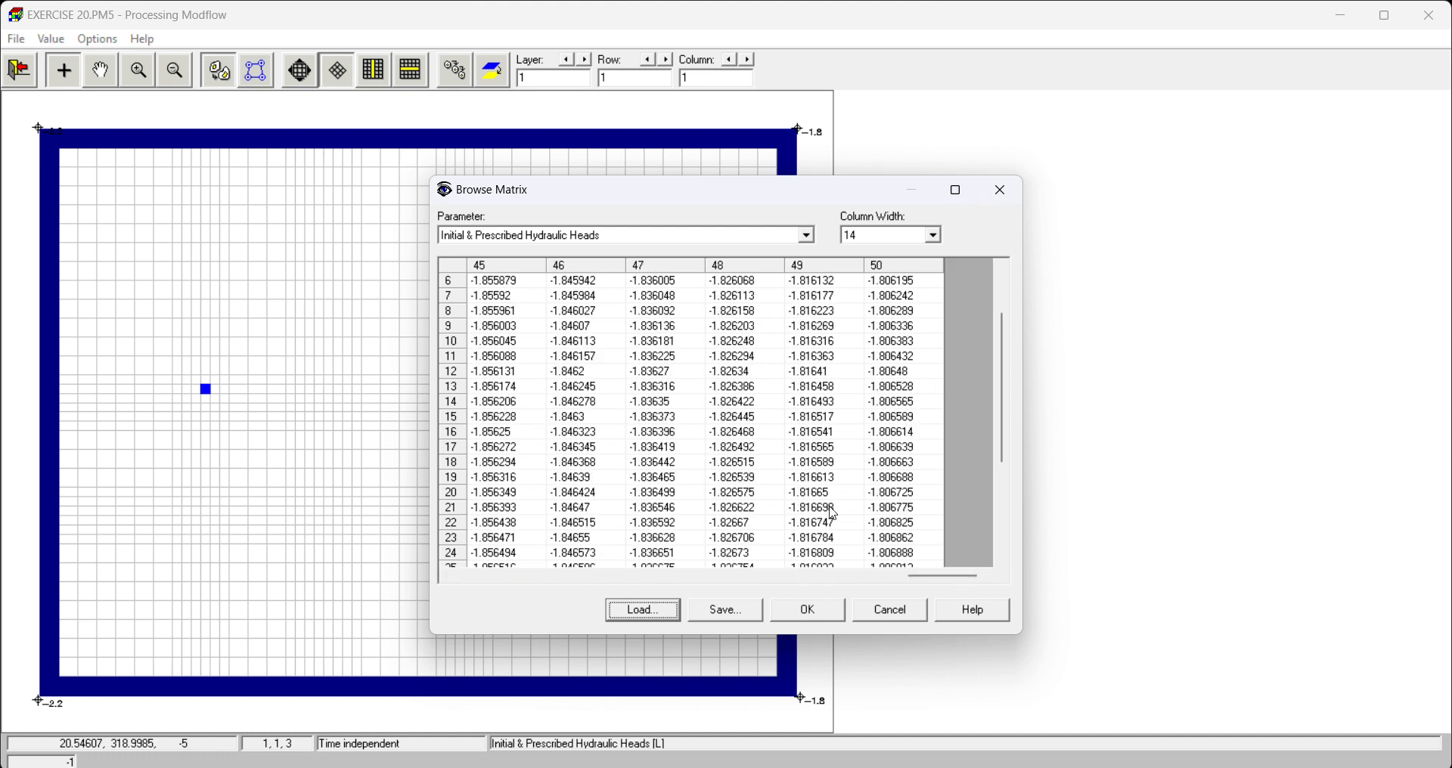
left_click(655, 620)
left_click(883, 422)
left_click(806, 623)
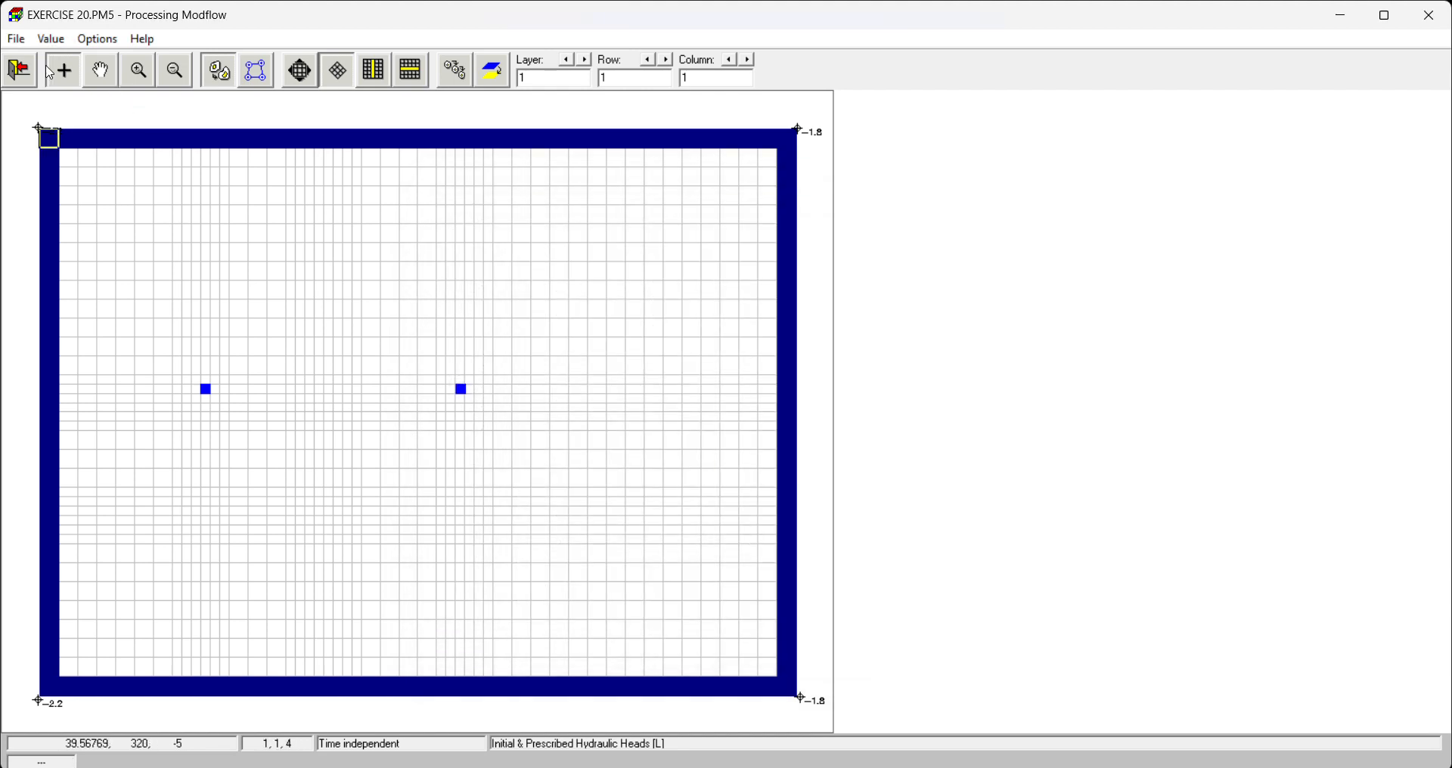
Make the contours of the initial and prescribed hydraulic heads visible with filled contours in the environment options.
left_click(97, 39)
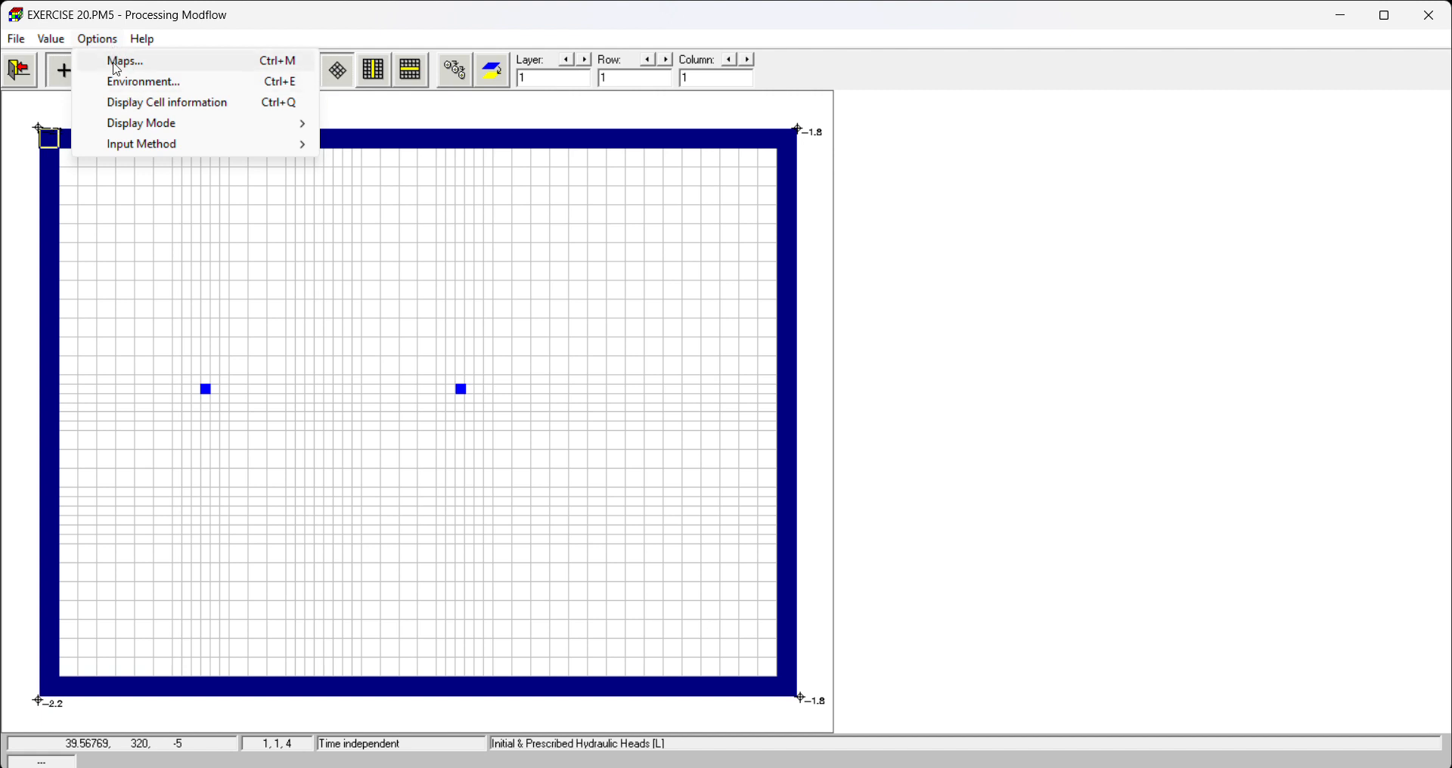
left_click(123, 83)
left_click(625, 263)
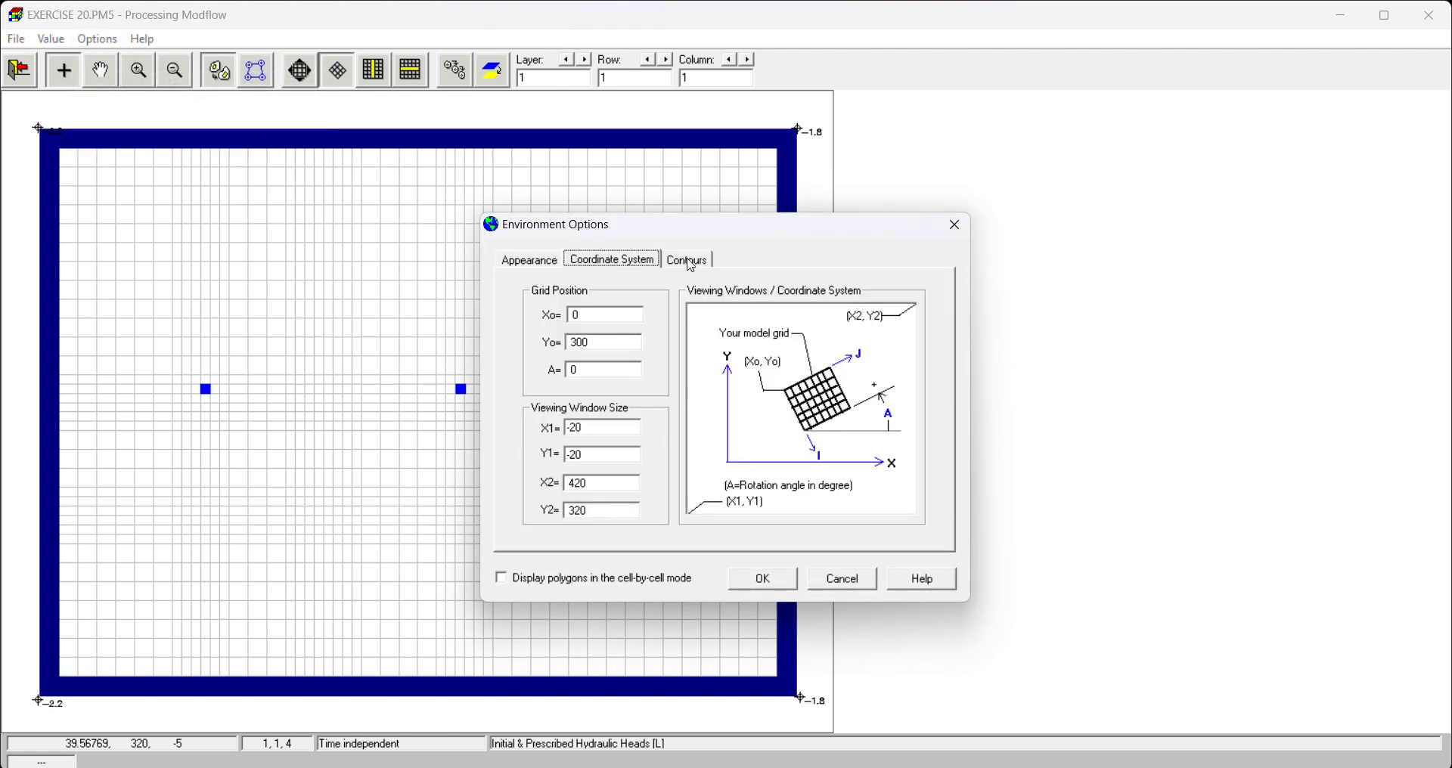
left_click(690, 260)
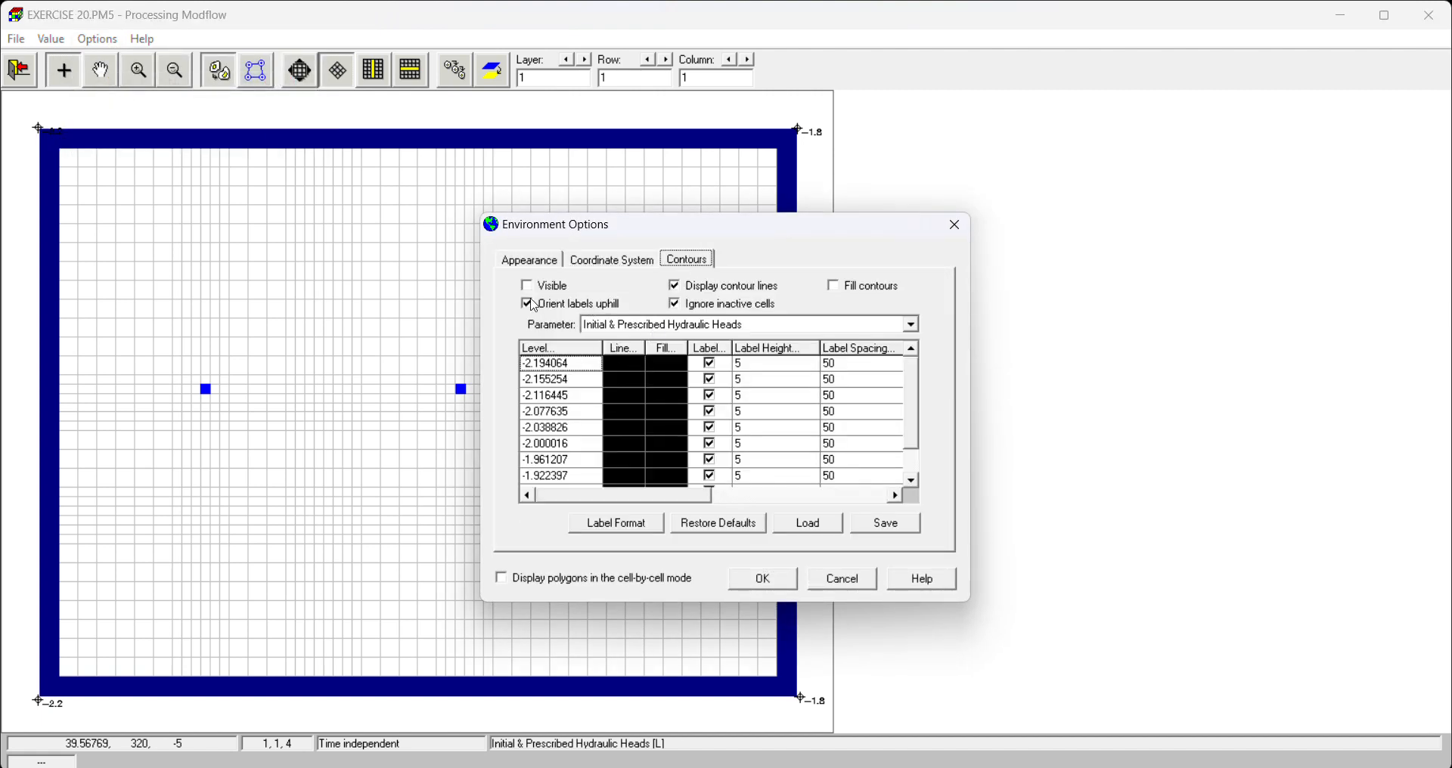
left_click(834, 289)
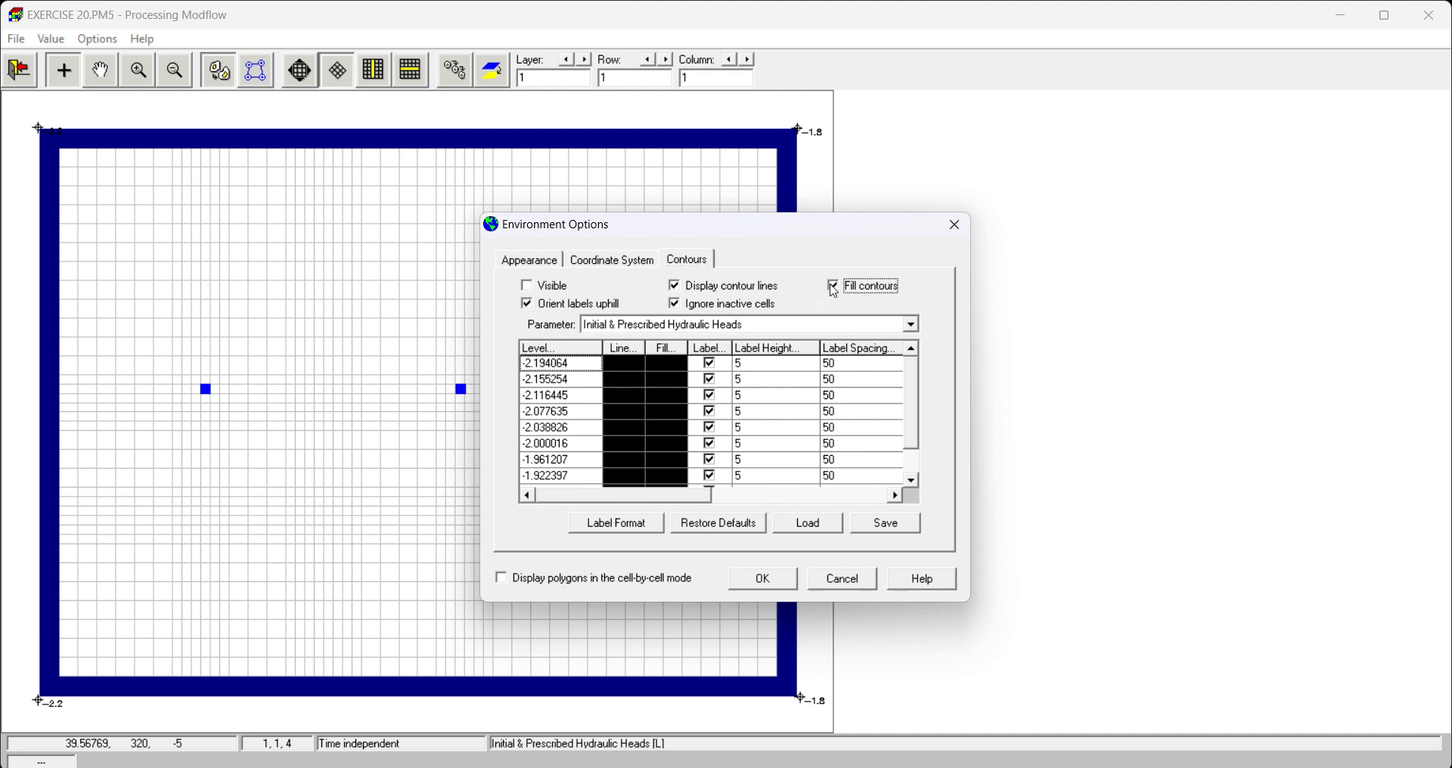
left_click(527, 288)
Set the contour levels to a minimum of -2.2, a maximum of -1.8 and an interval of 0.05.
left_click(574, 353)
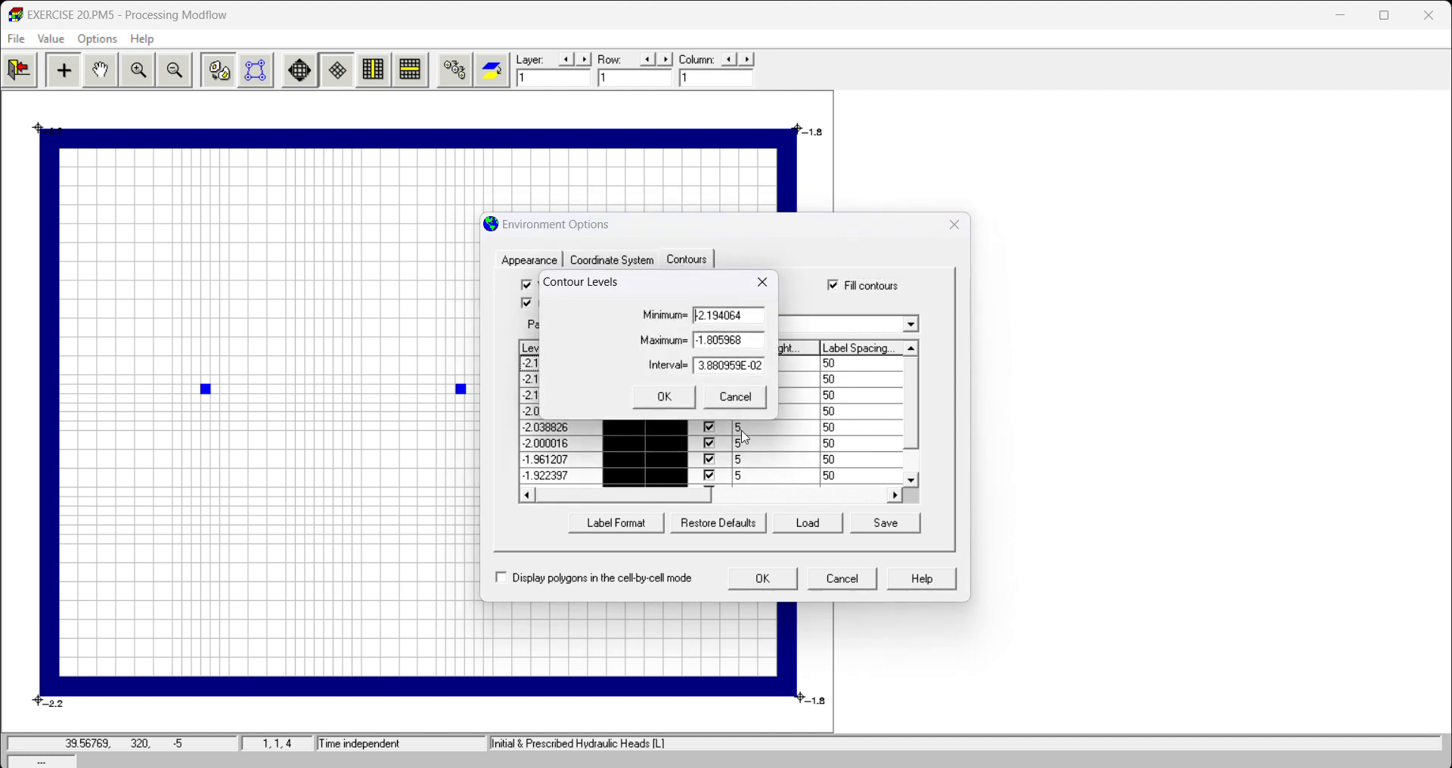
left_click_drag(752, 322, 577, 344)
type("-2.2")
left_click_drag(753, 338, 645, 354)
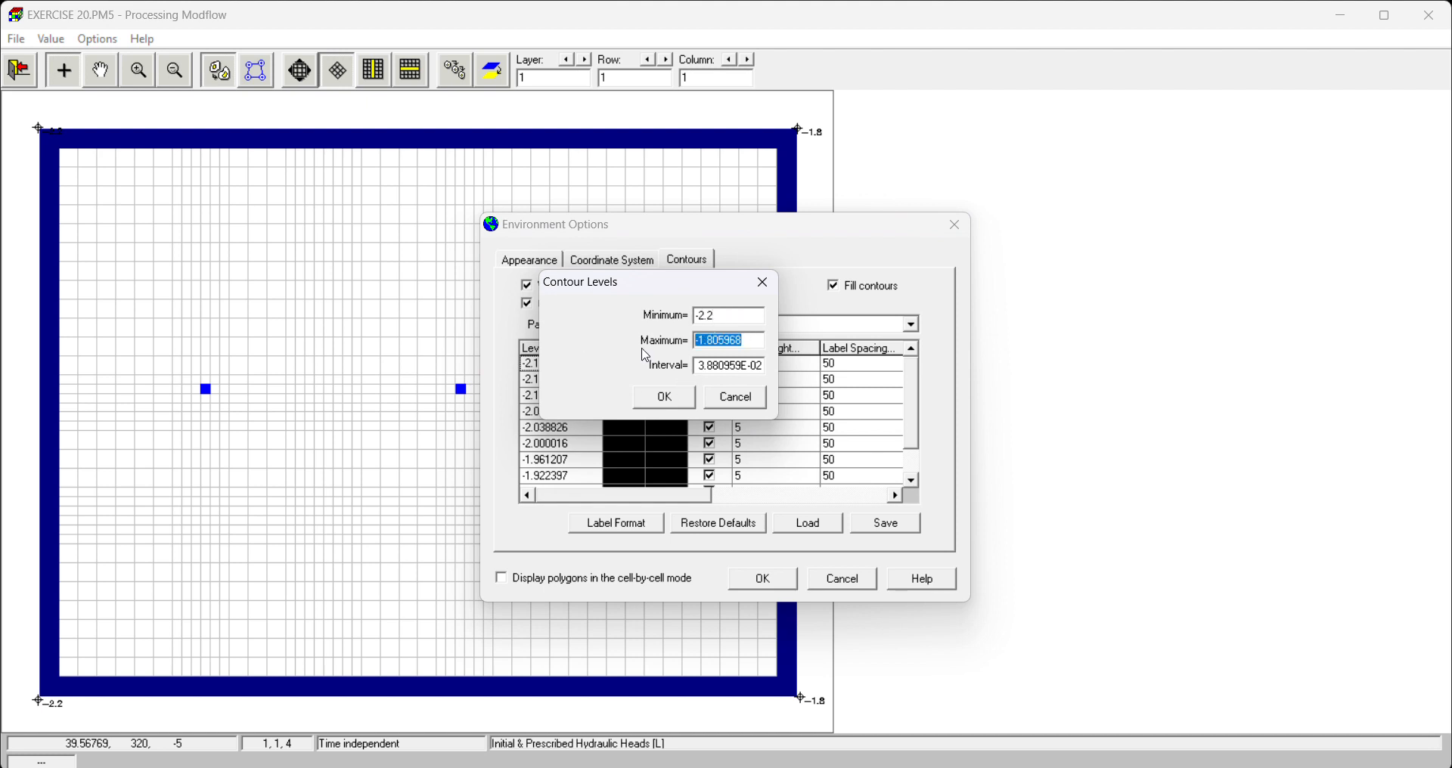
type("-1.8")
left_click_drag(701, 366, 841, 391)
type("0.05")
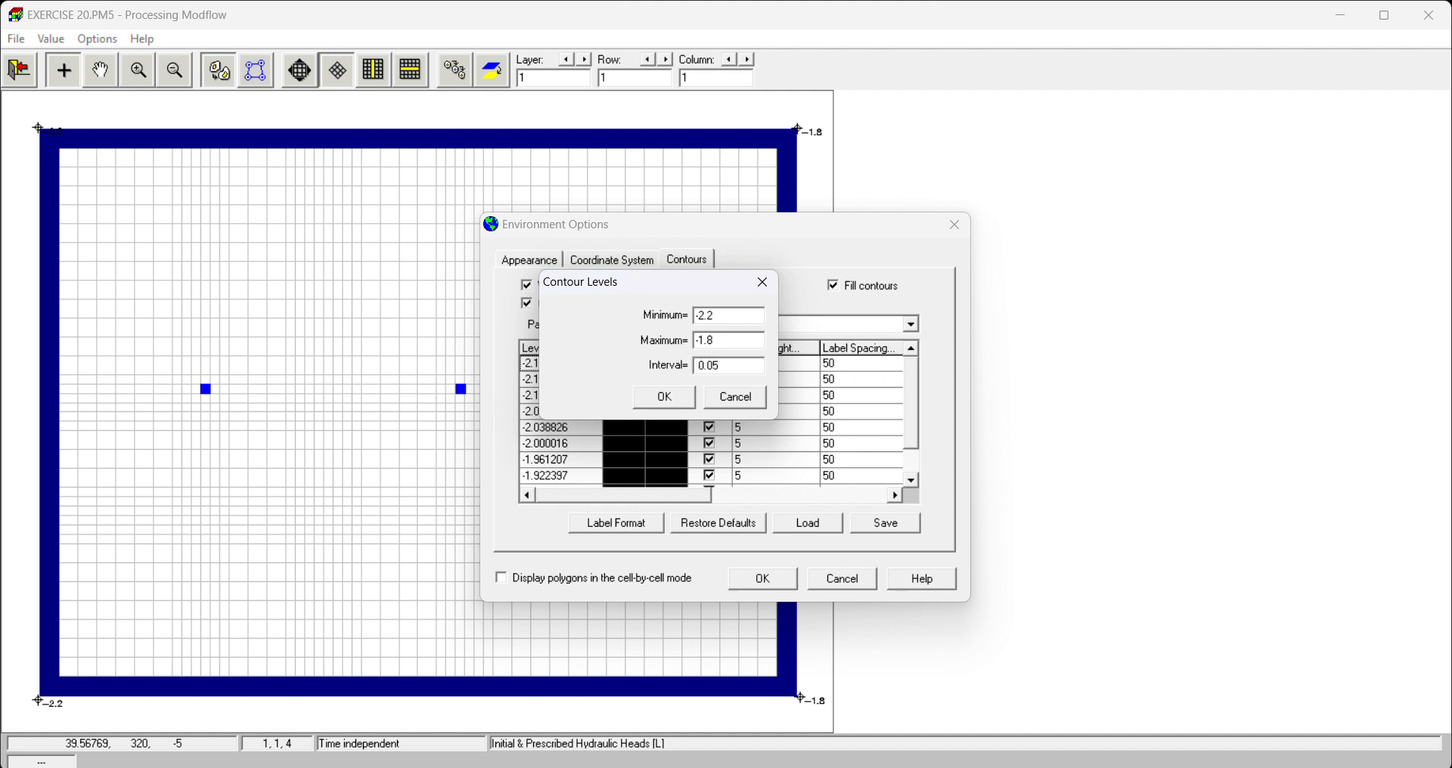
left_click(664, 396)
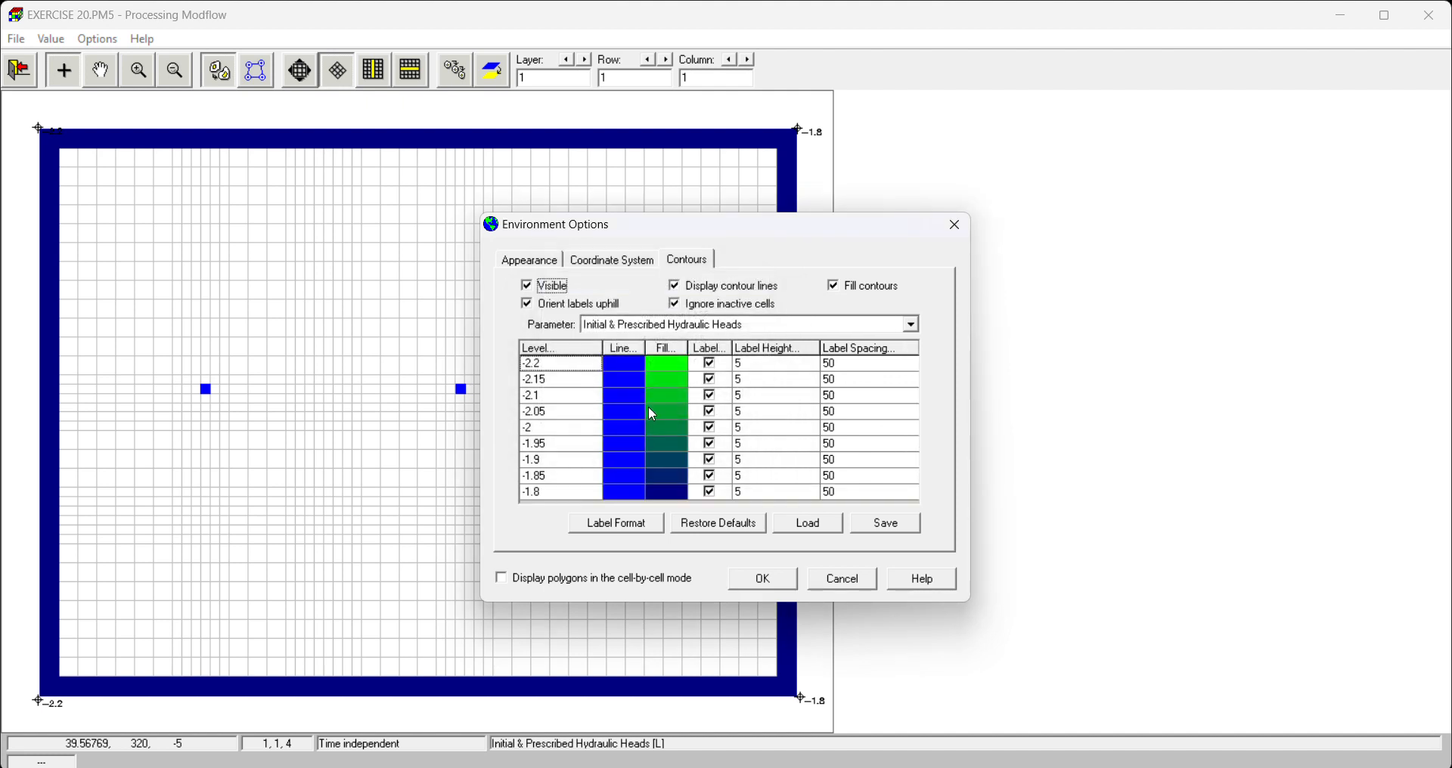
Set the contour label format to Fixed and apply the environment options to the head map.
left_click(616, 524)
left_click(498, 288)
left_click(574, 387)
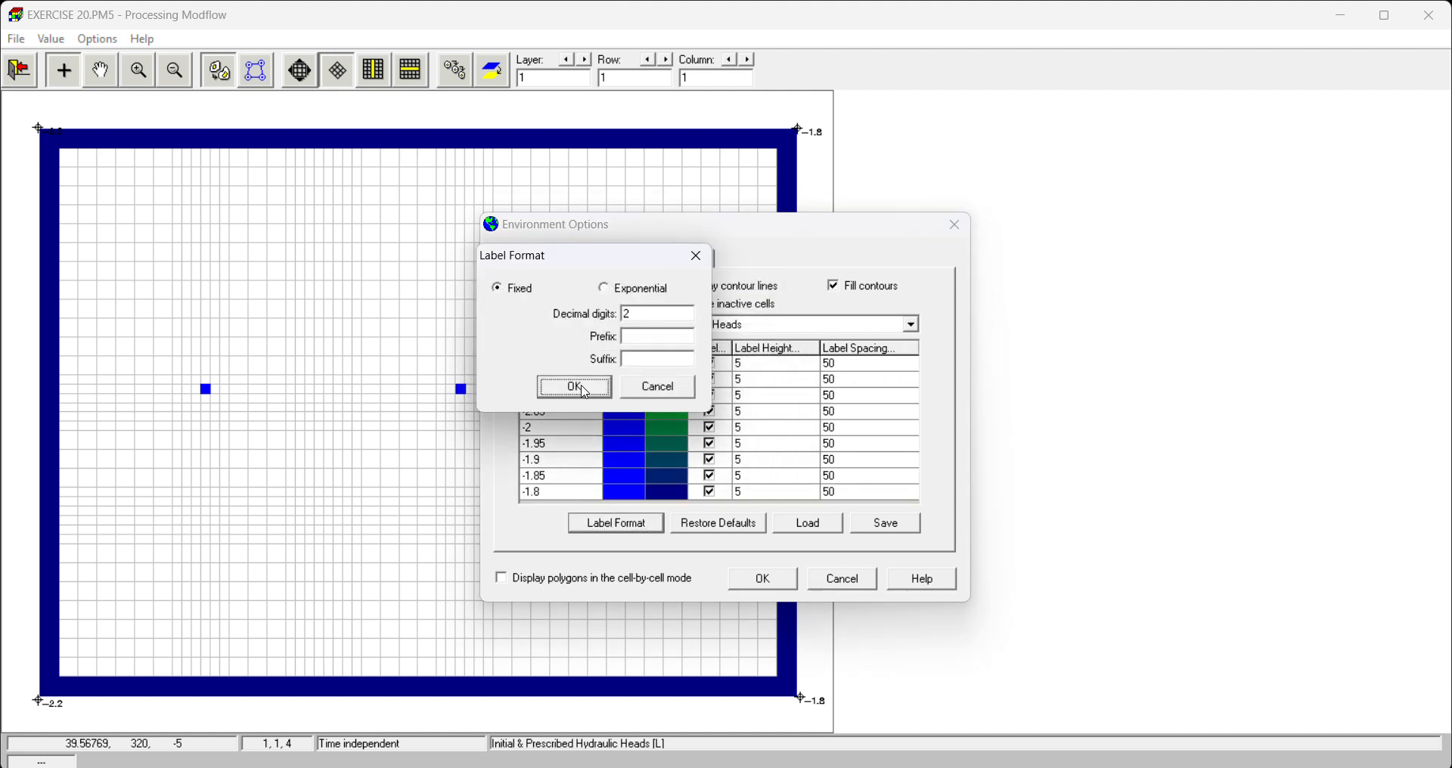
left_click(763, 580)
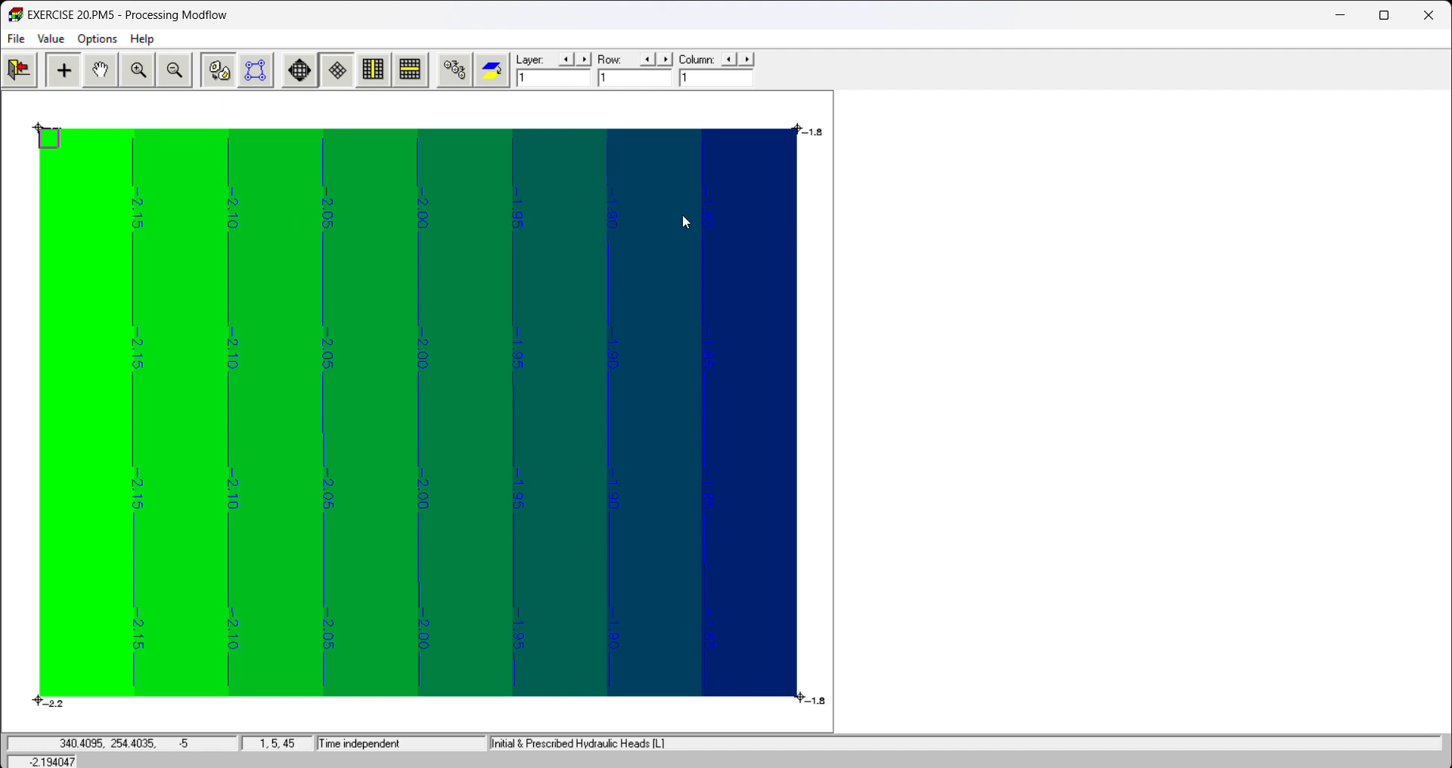
Copy the layer 1 heads to layer 2, then leave the head editor and save the changes.
left_click(20, 70)
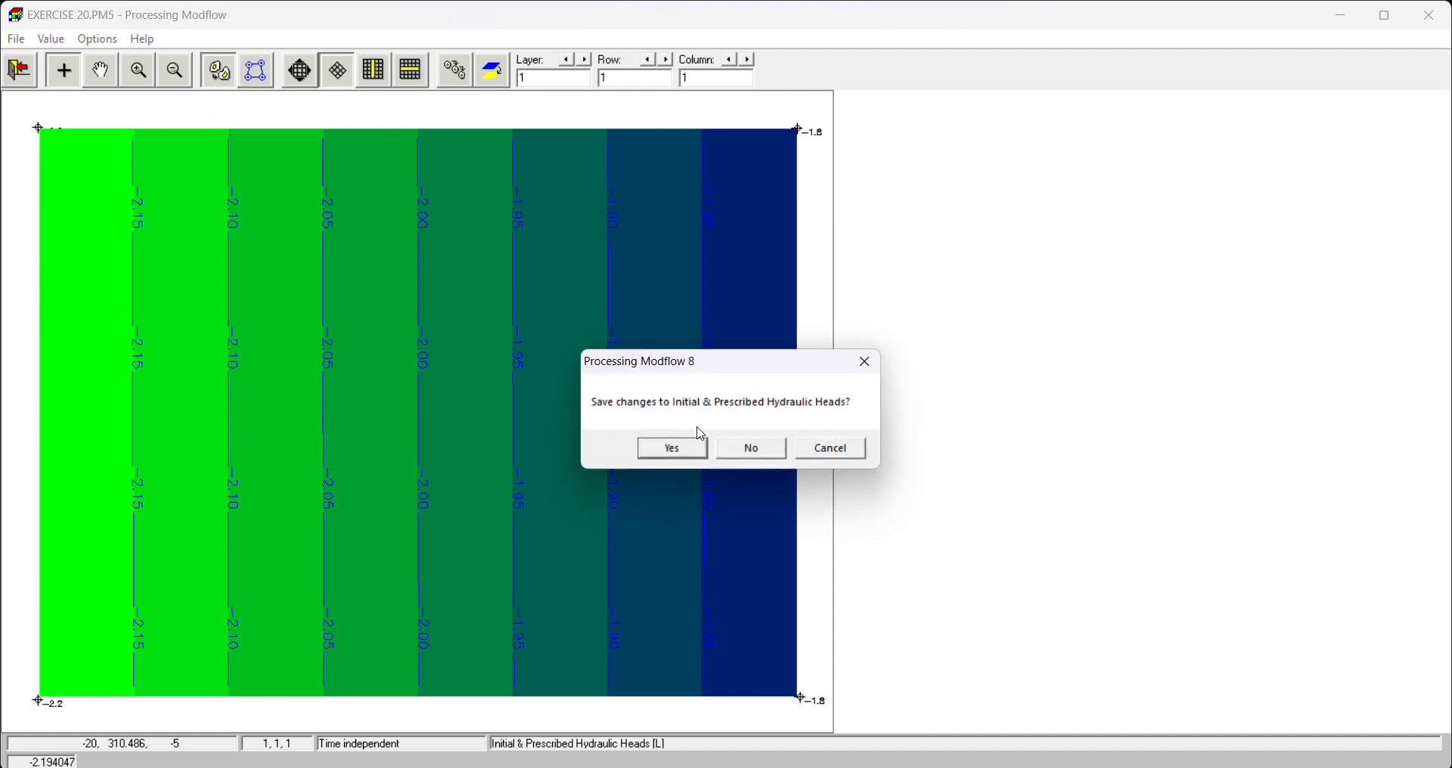
left_click(672, 449)
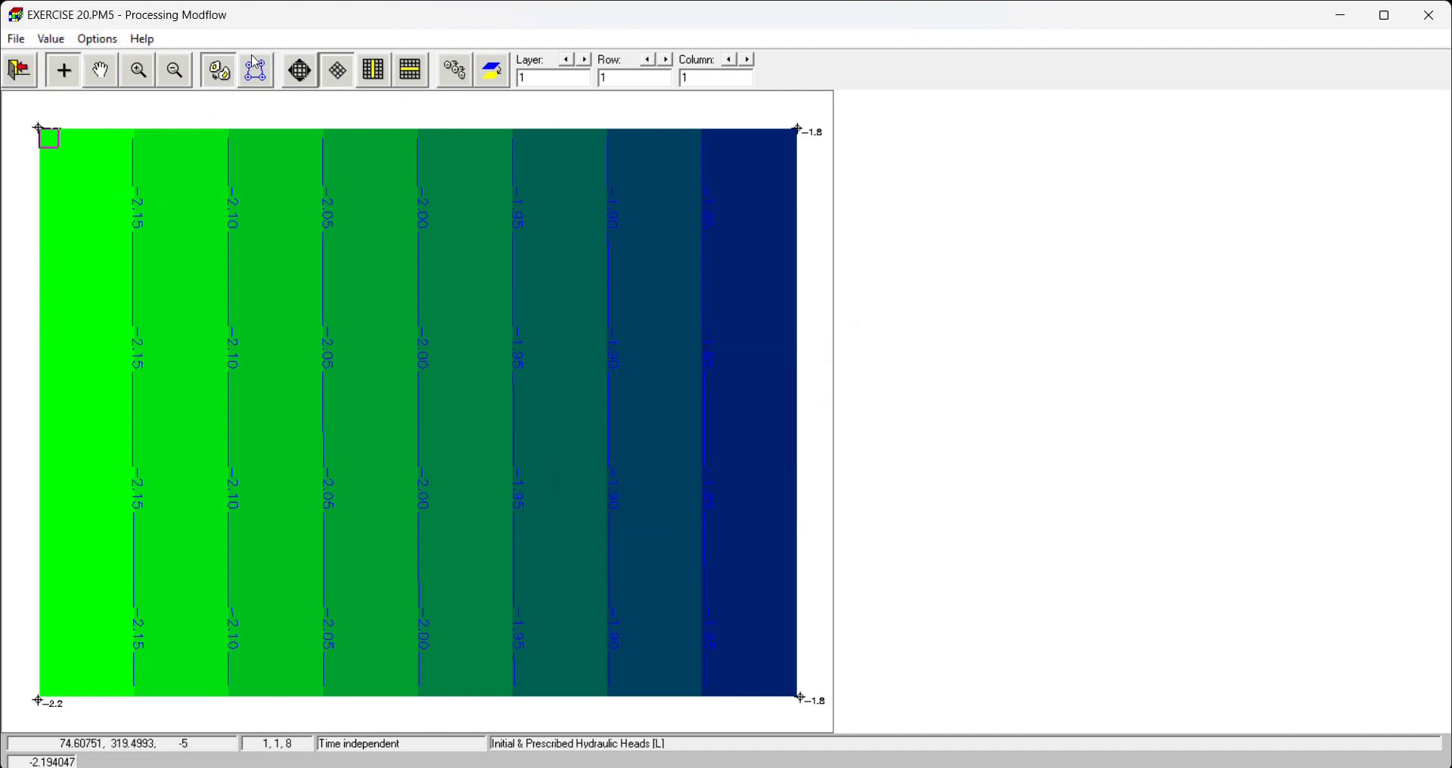
left_click(504, 79)
left_click(586, 60)
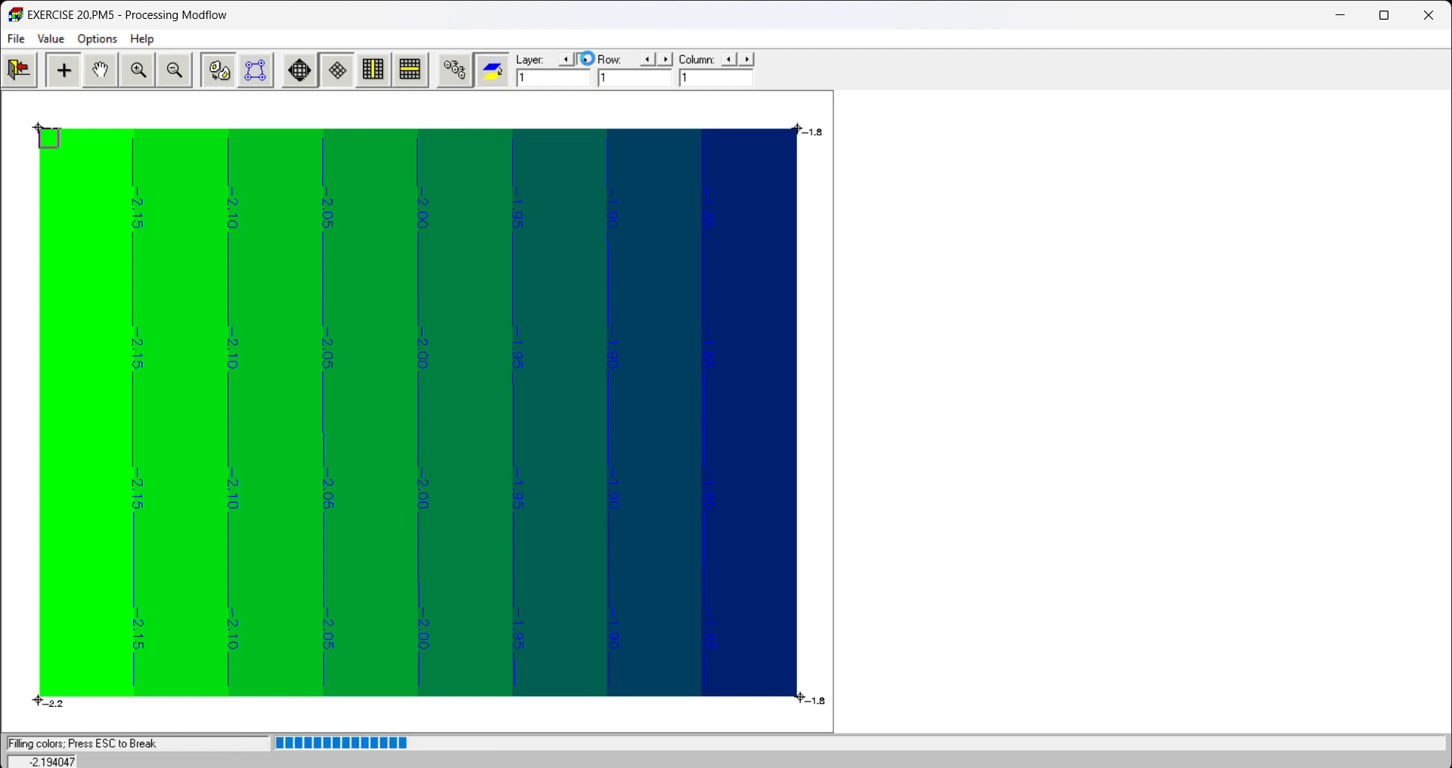
left_click(10, 82)
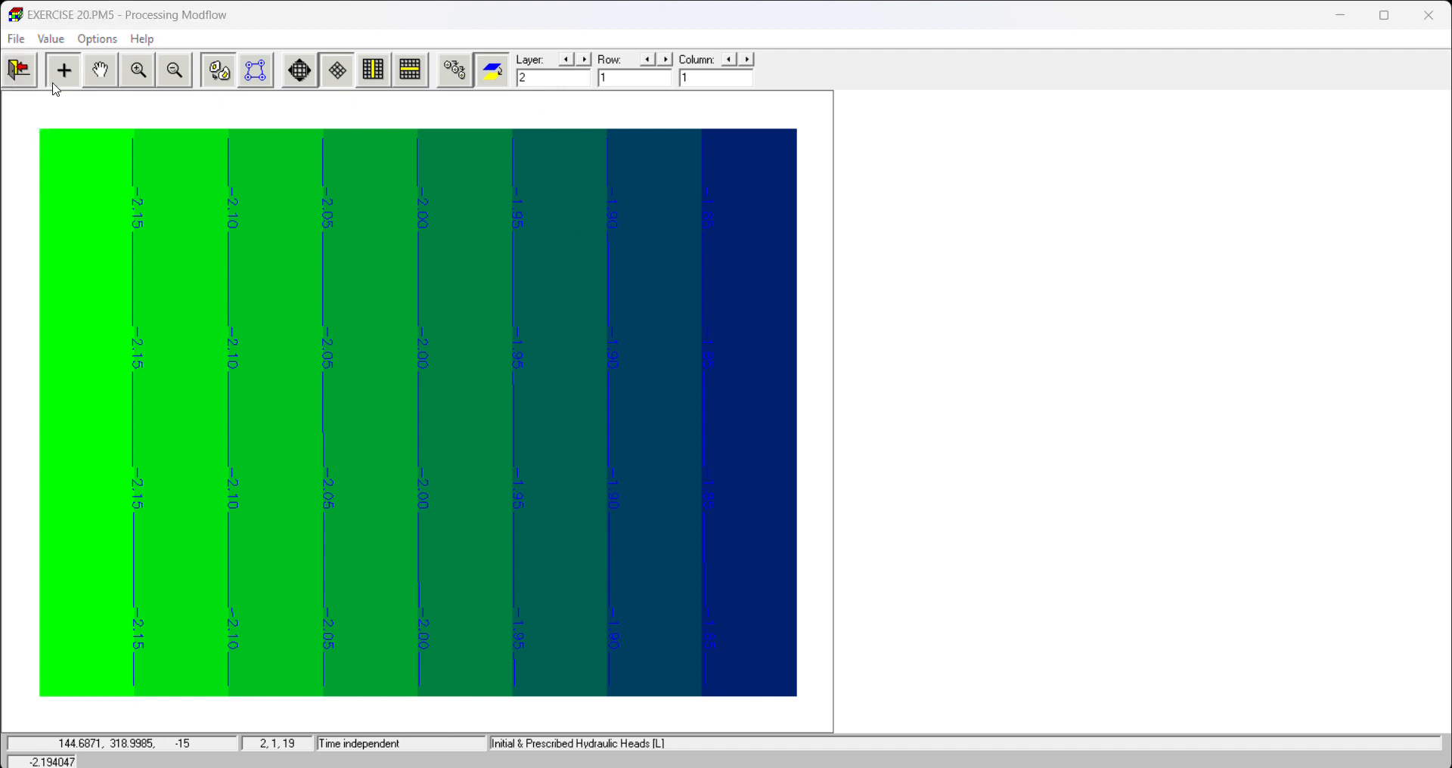
left_click(677, 452)
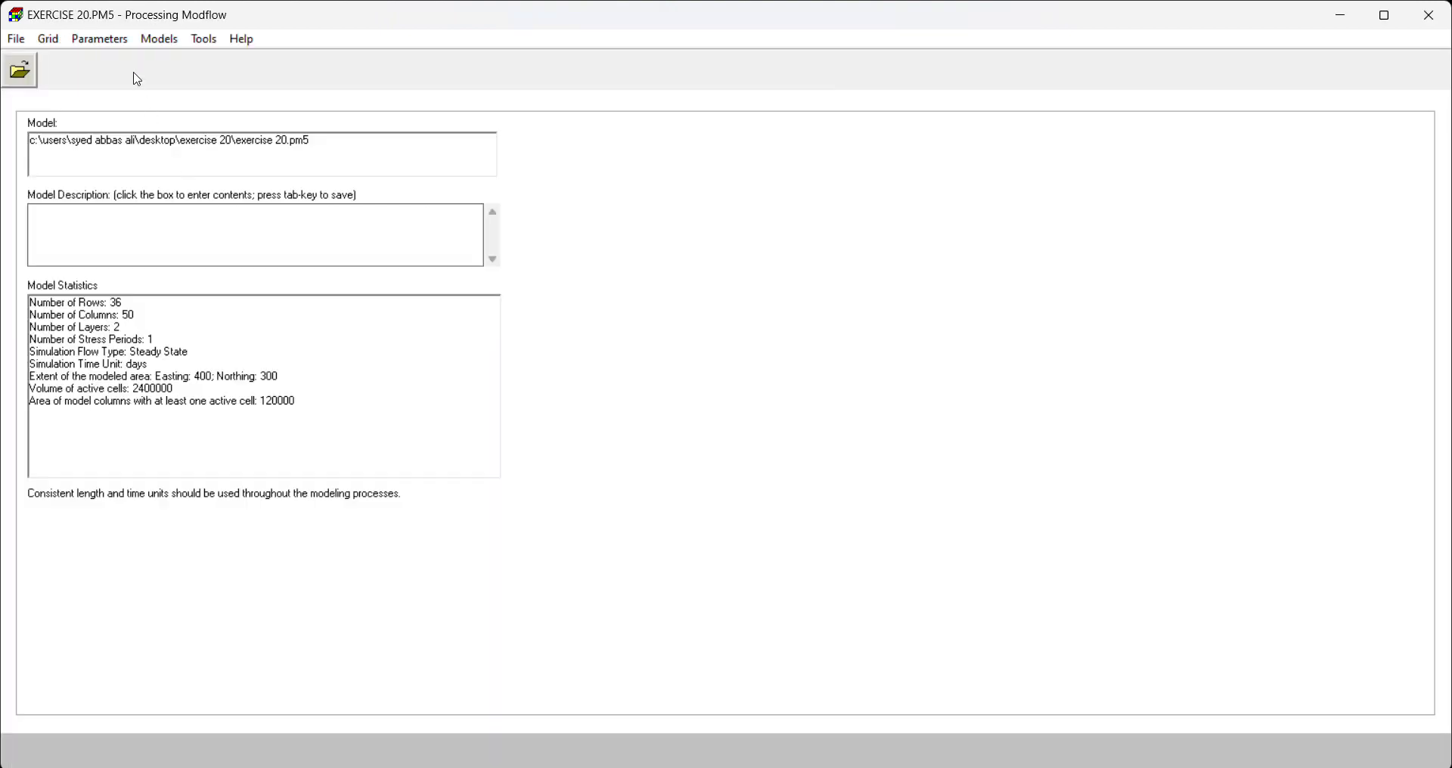
Run the MODFLOW flow simulation with all input files regenerated and dismiss the console window.
left_click(160, 39)
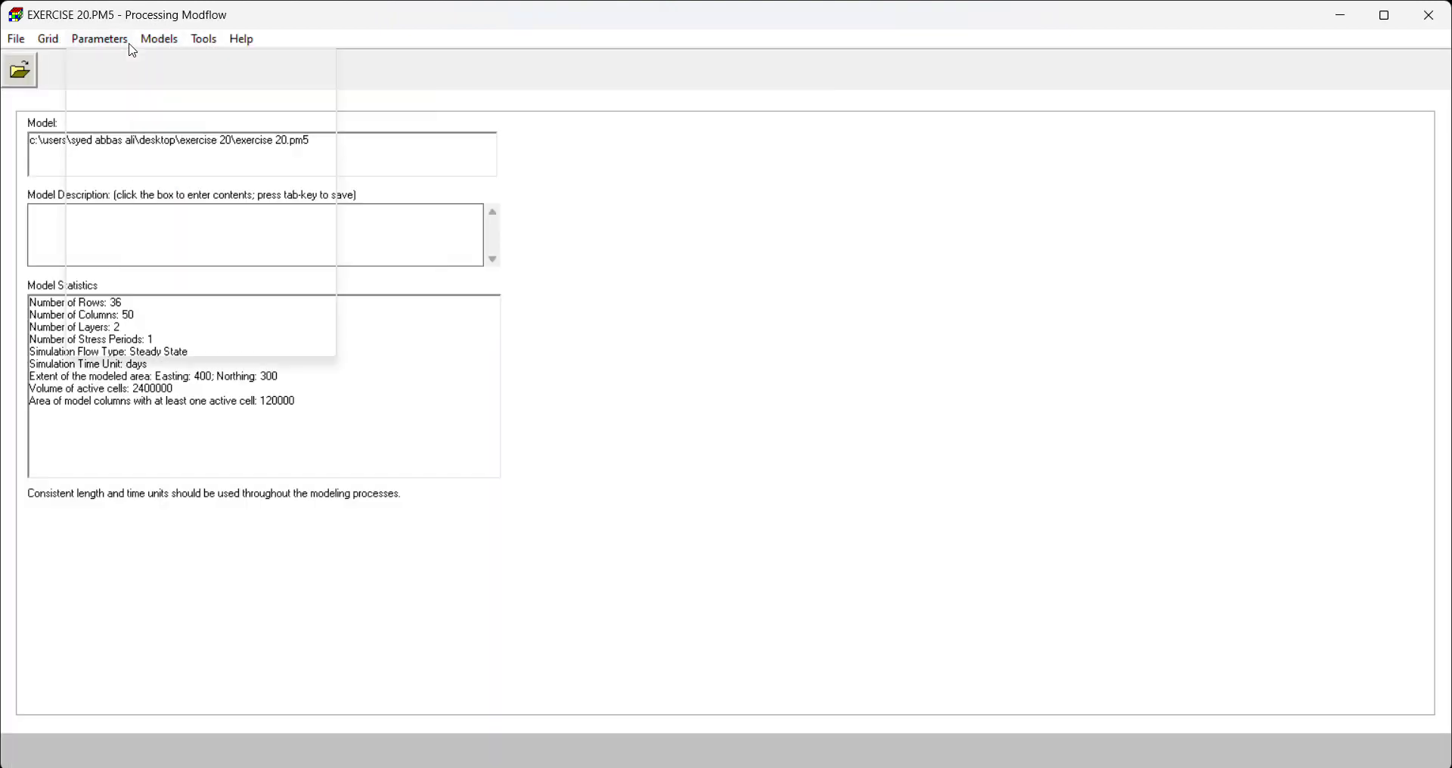
mouse_move(182, 65)
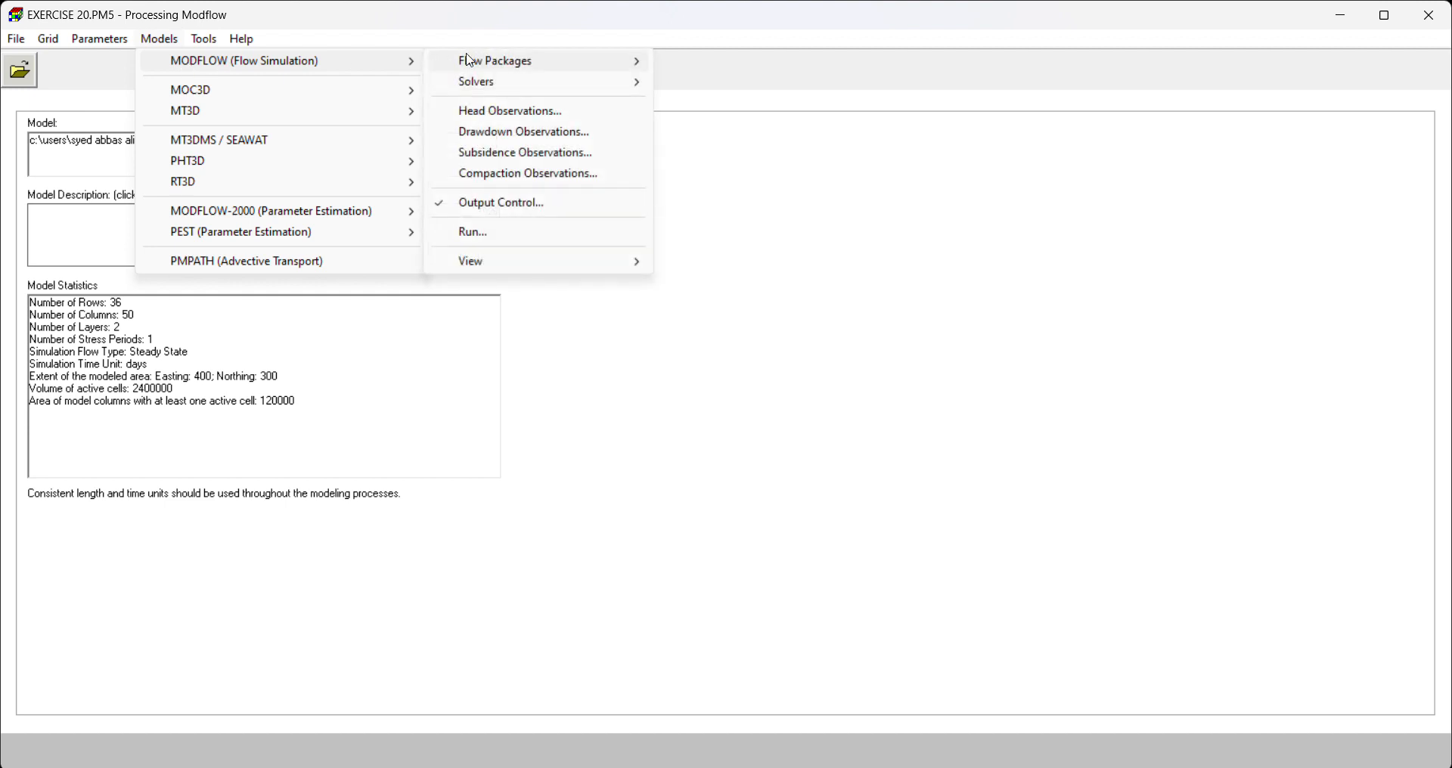
left_click(499, 233)
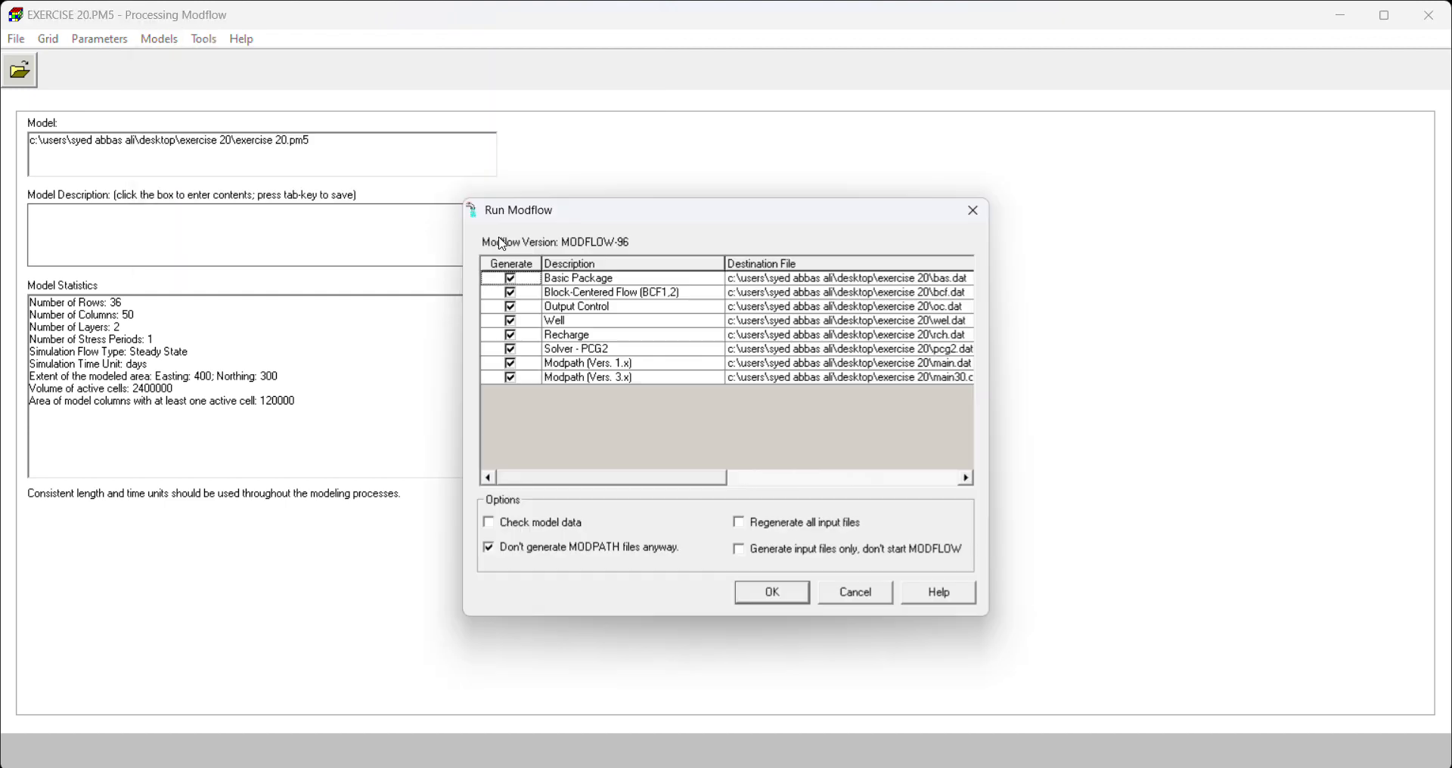
left_click(753, 523)
left_click(772, 592)
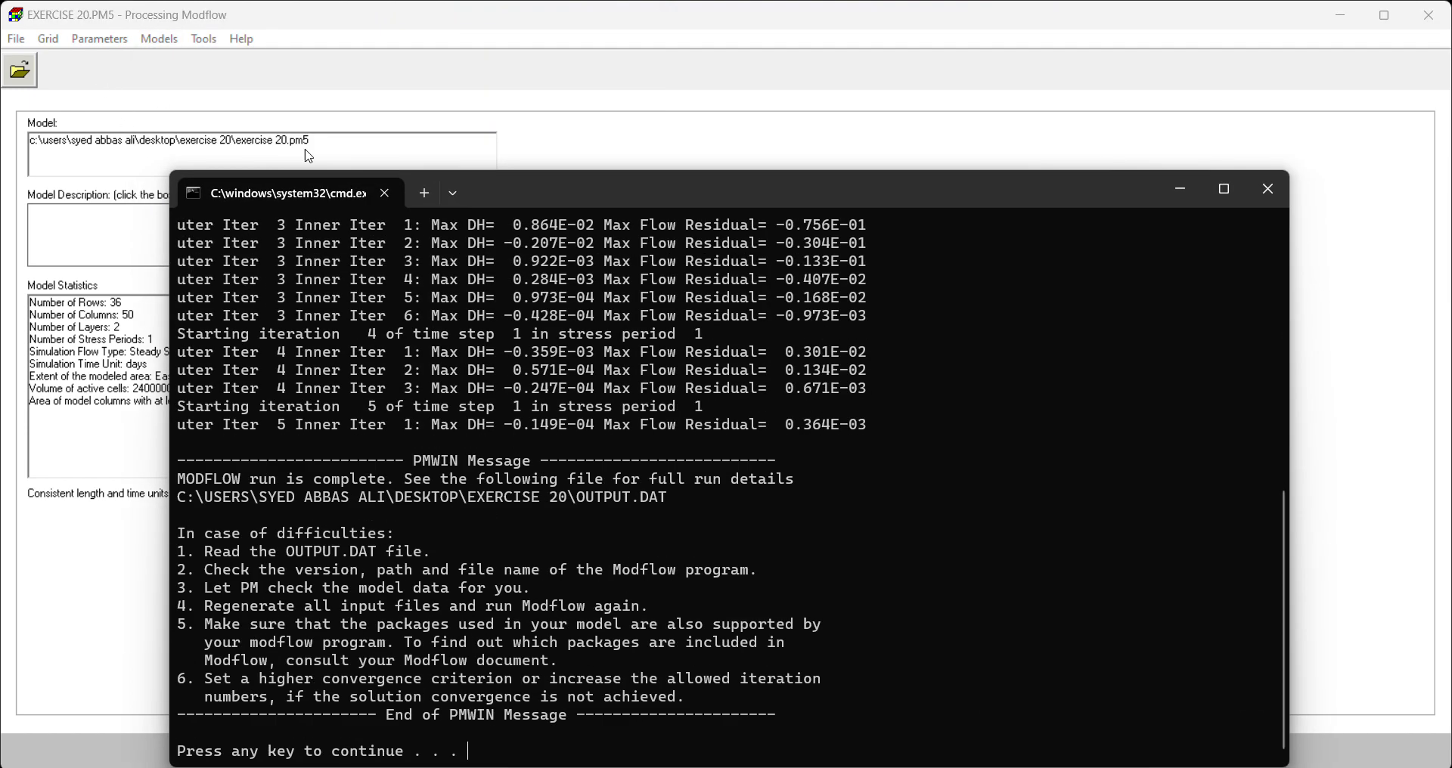
key("Return")
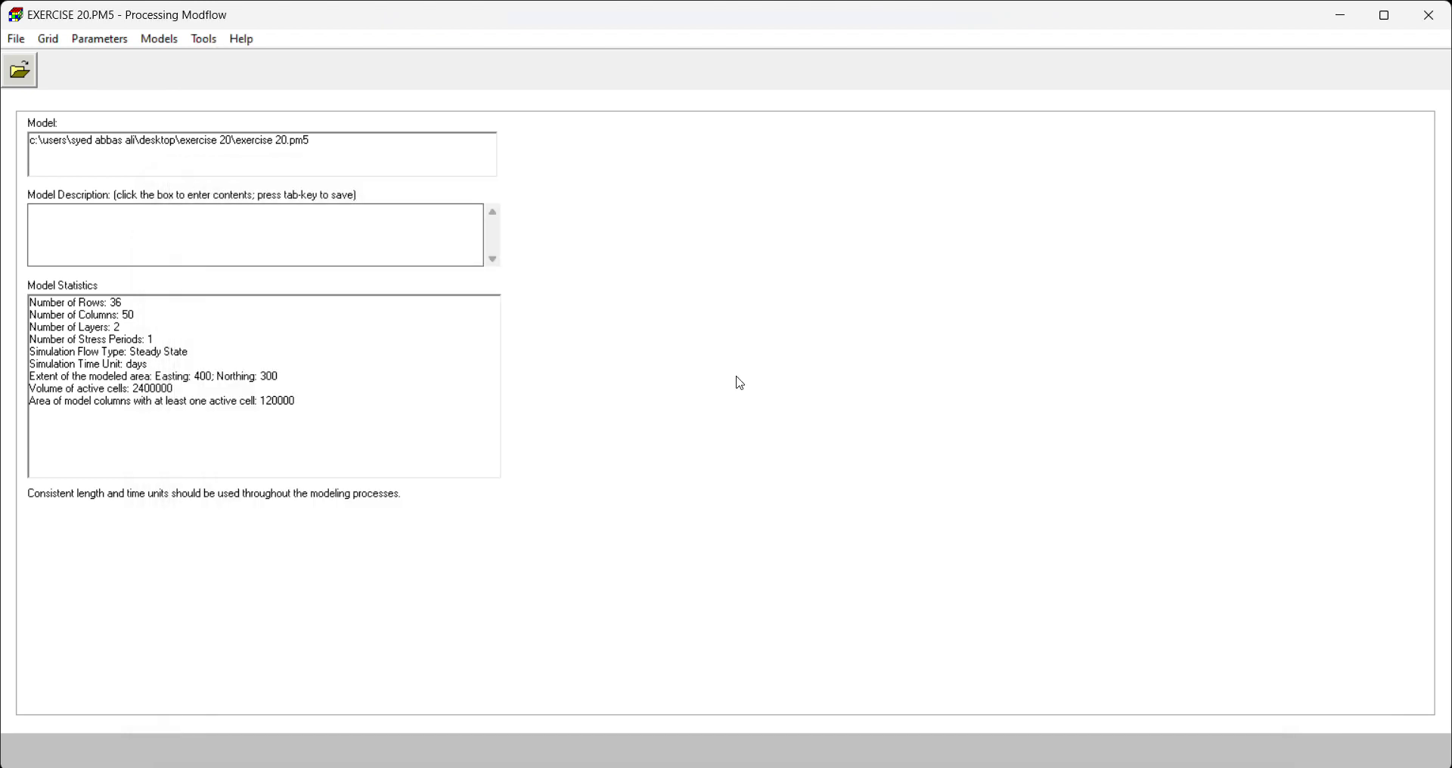
Open the model in PMPATH, enlarge the area around the two blue cells and activate the particle placement tool.
left_click(100, 39)
left_click(159, 39)
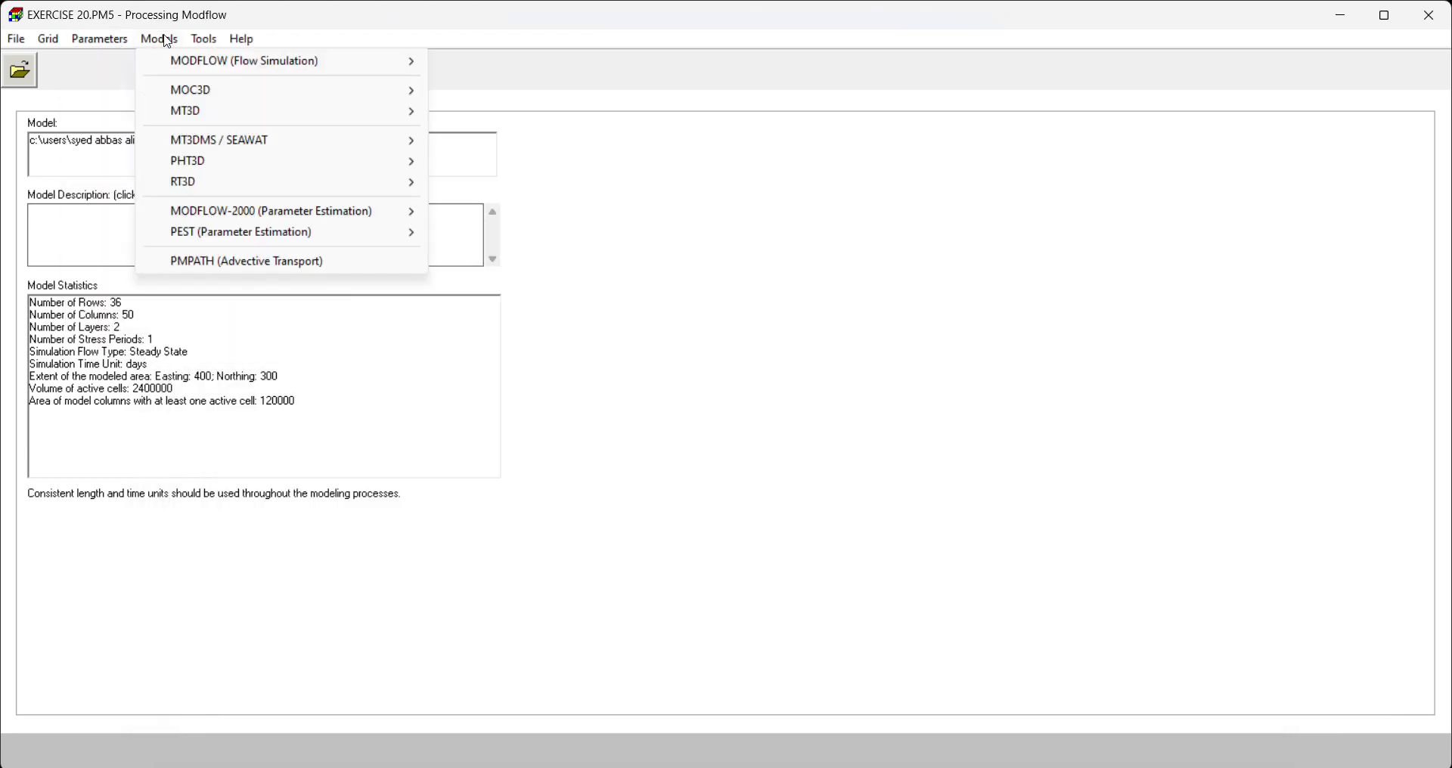
left_click(209, 263)
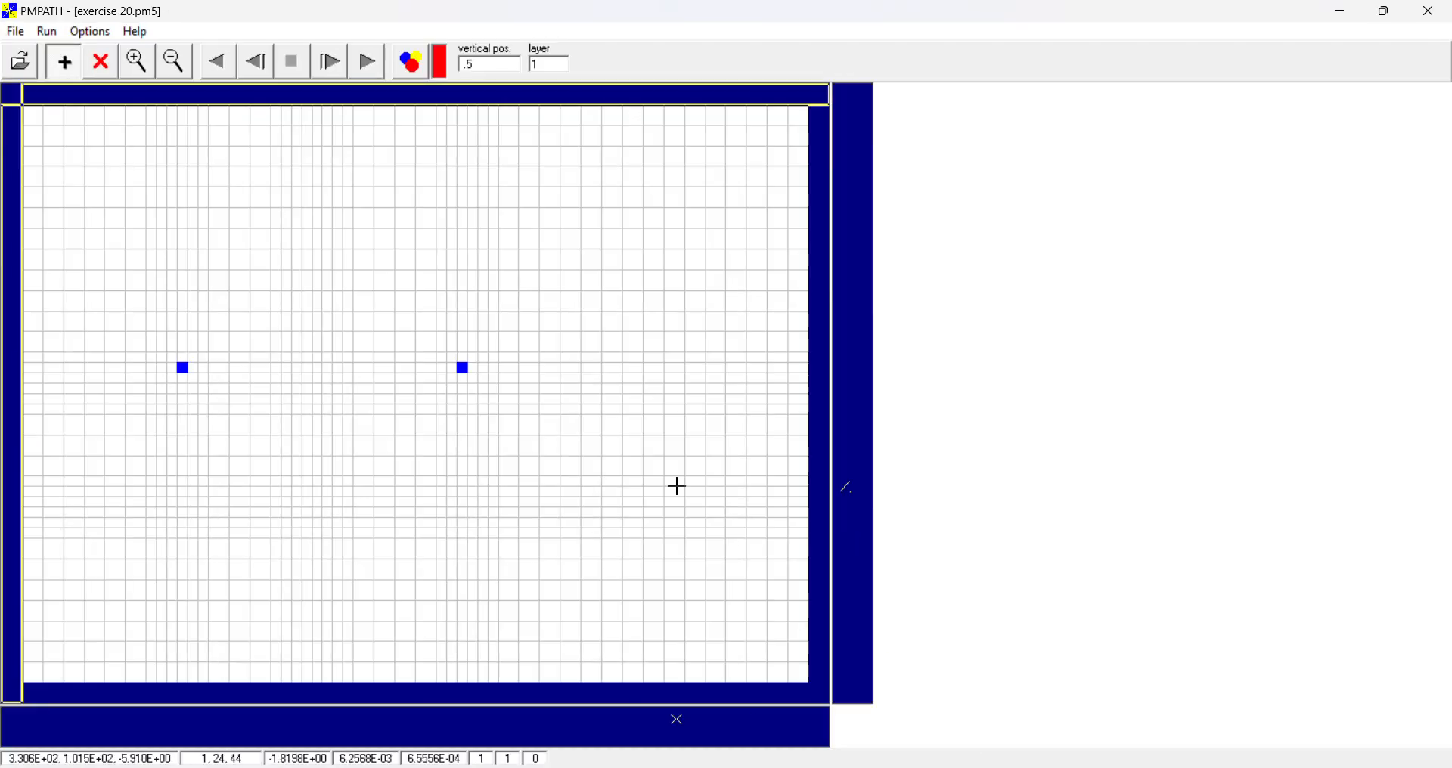
left_click(137, 60)
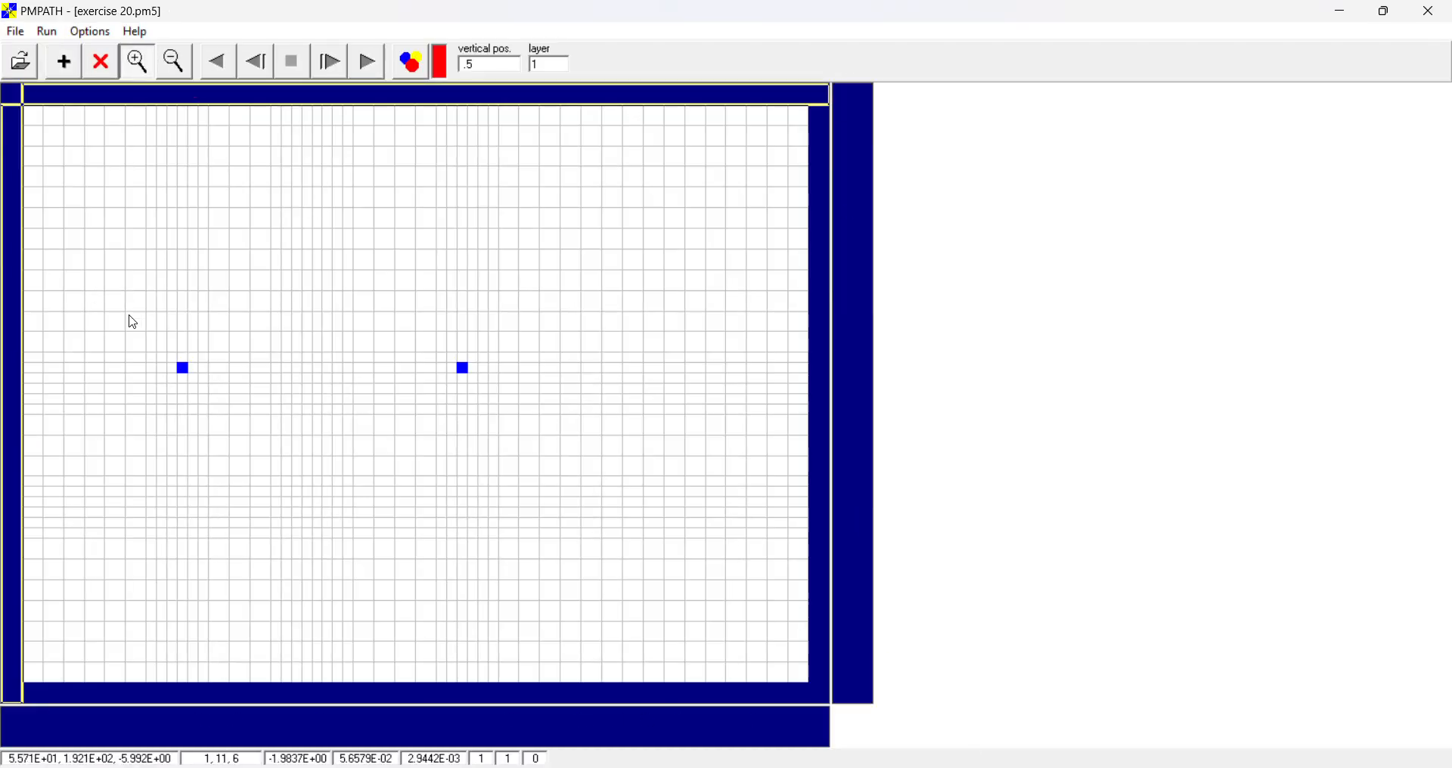
left_click_drag(92, 289, 580, 501)
left_click(64, 62)
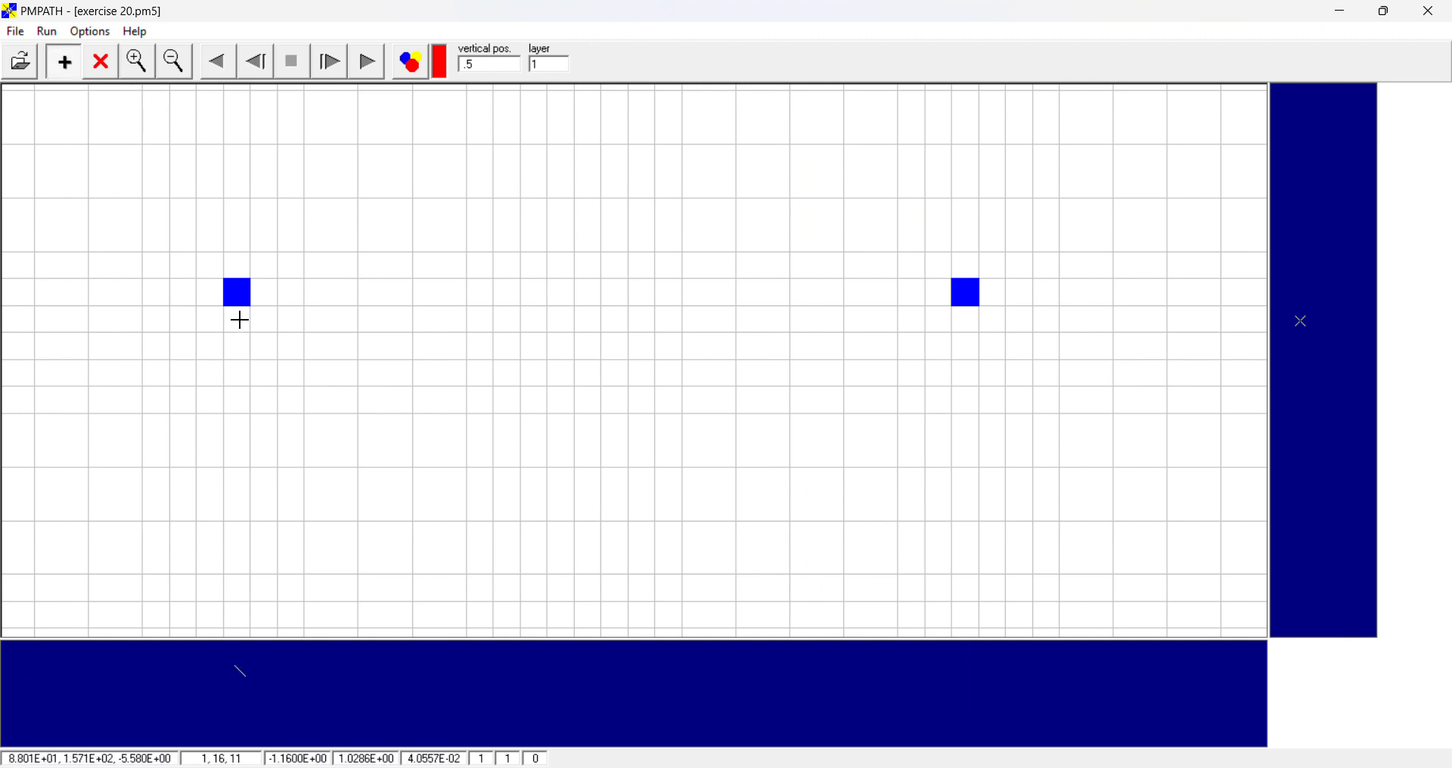
Place particle circles around both blue well cells in layer 1, each with 30 particles, radius 1.5 and NK 3.
left_click_drag(219, 281, 256, 310)
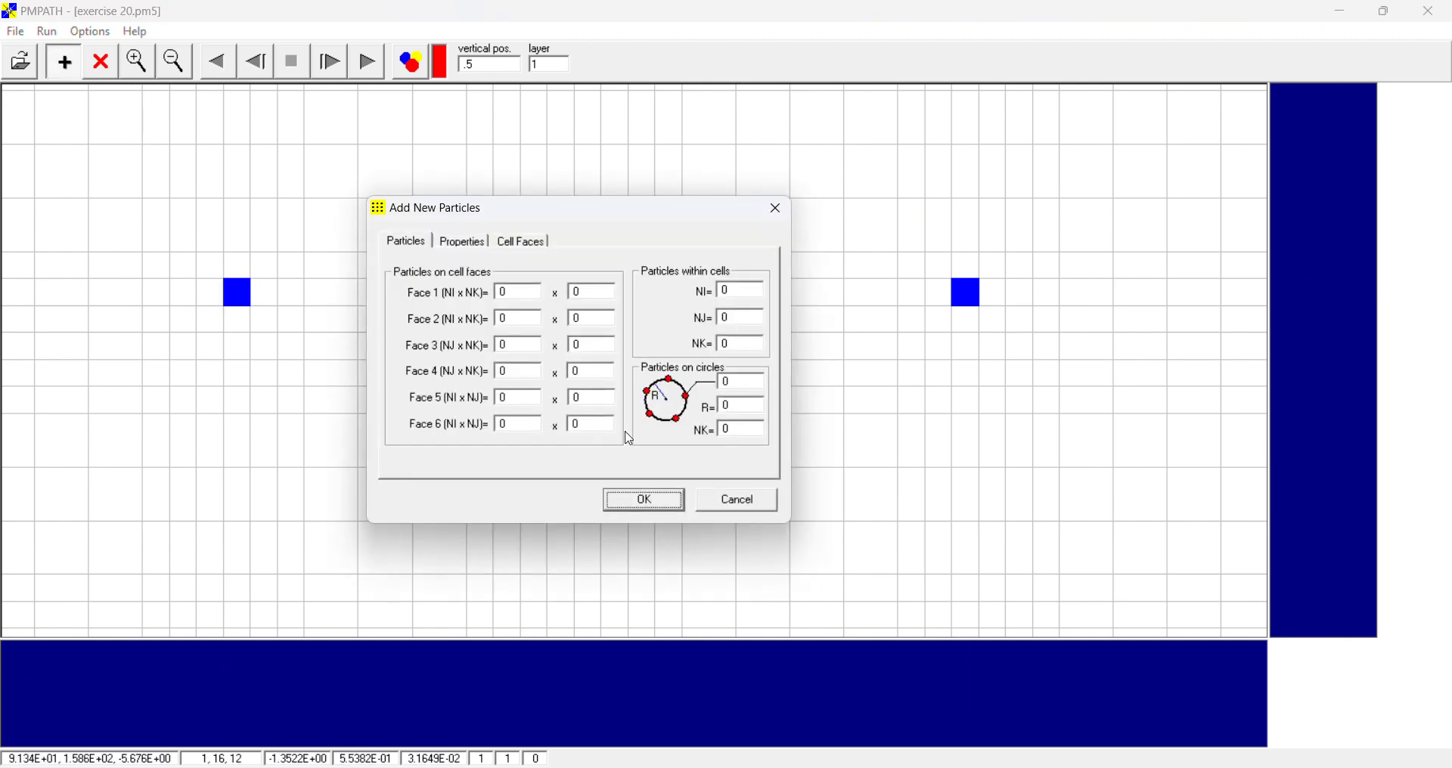
double_click(748, 384)
double_click(731, 408)
type("1.5")
key("Tab")
type("3")
left_click(670, 505)
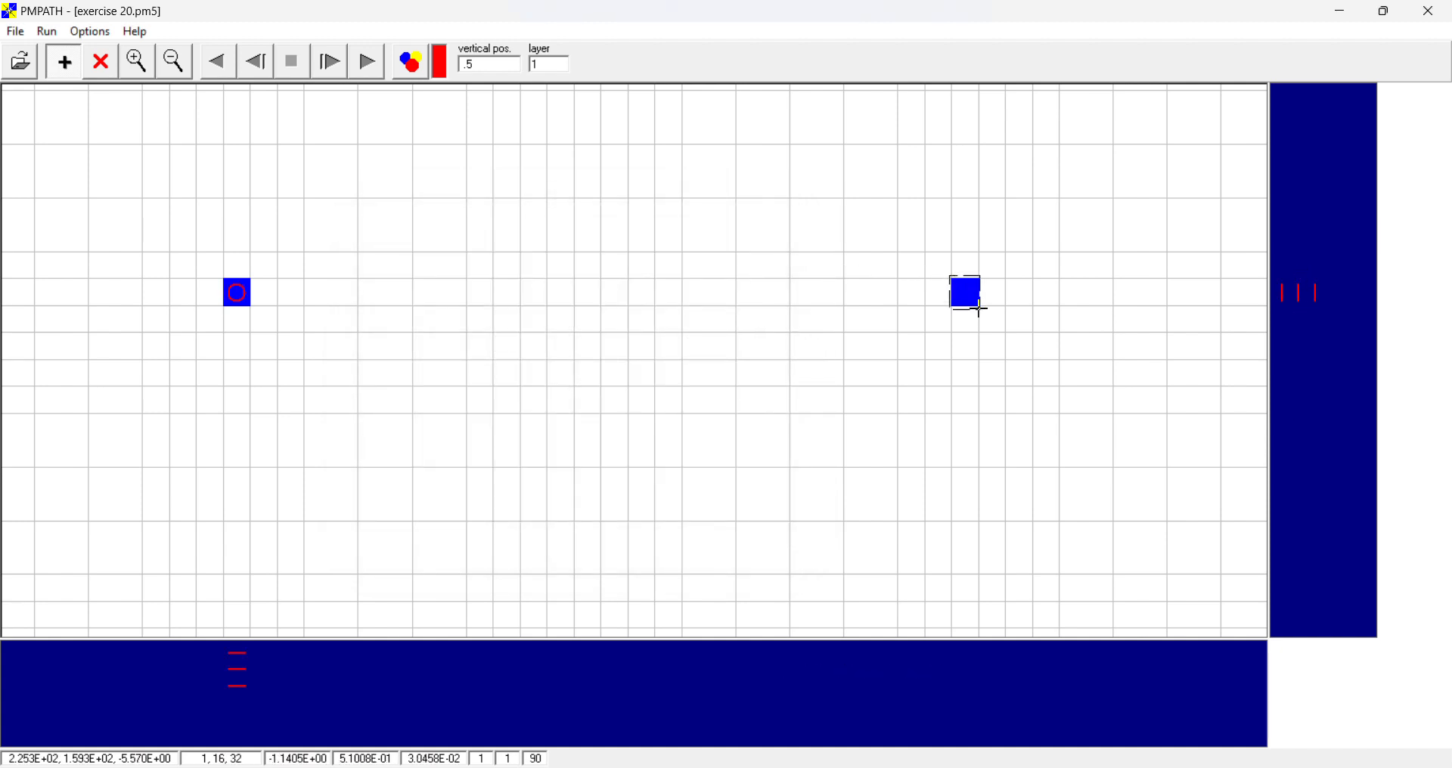
left_click(982, 310)
left_click(679, 497)
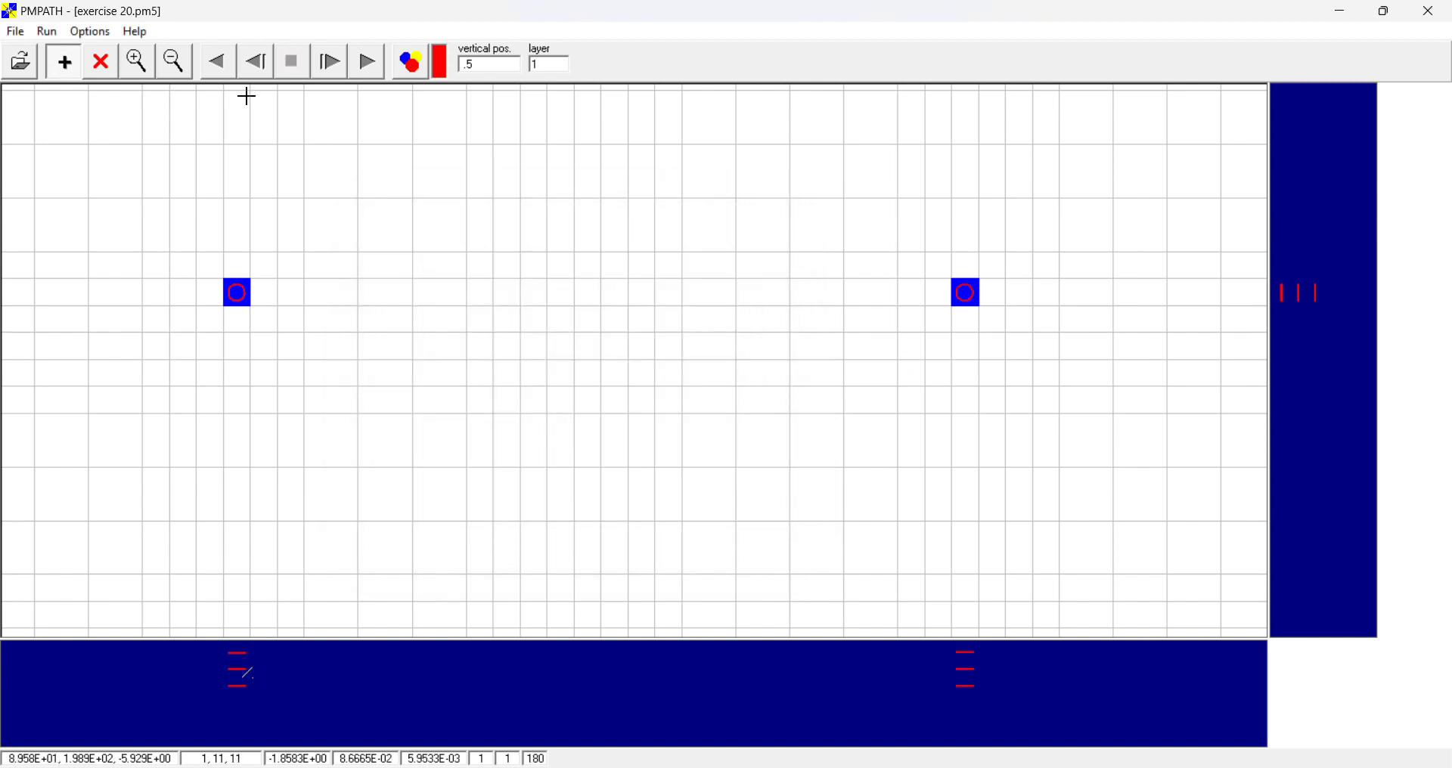
Switch to layer 2 and place the same particle circles, 30 particles with radius 1.5 and NK 3, around the red well cell.
left_click_drag(550, 66, 517, 66)
type("2")
key("Return")
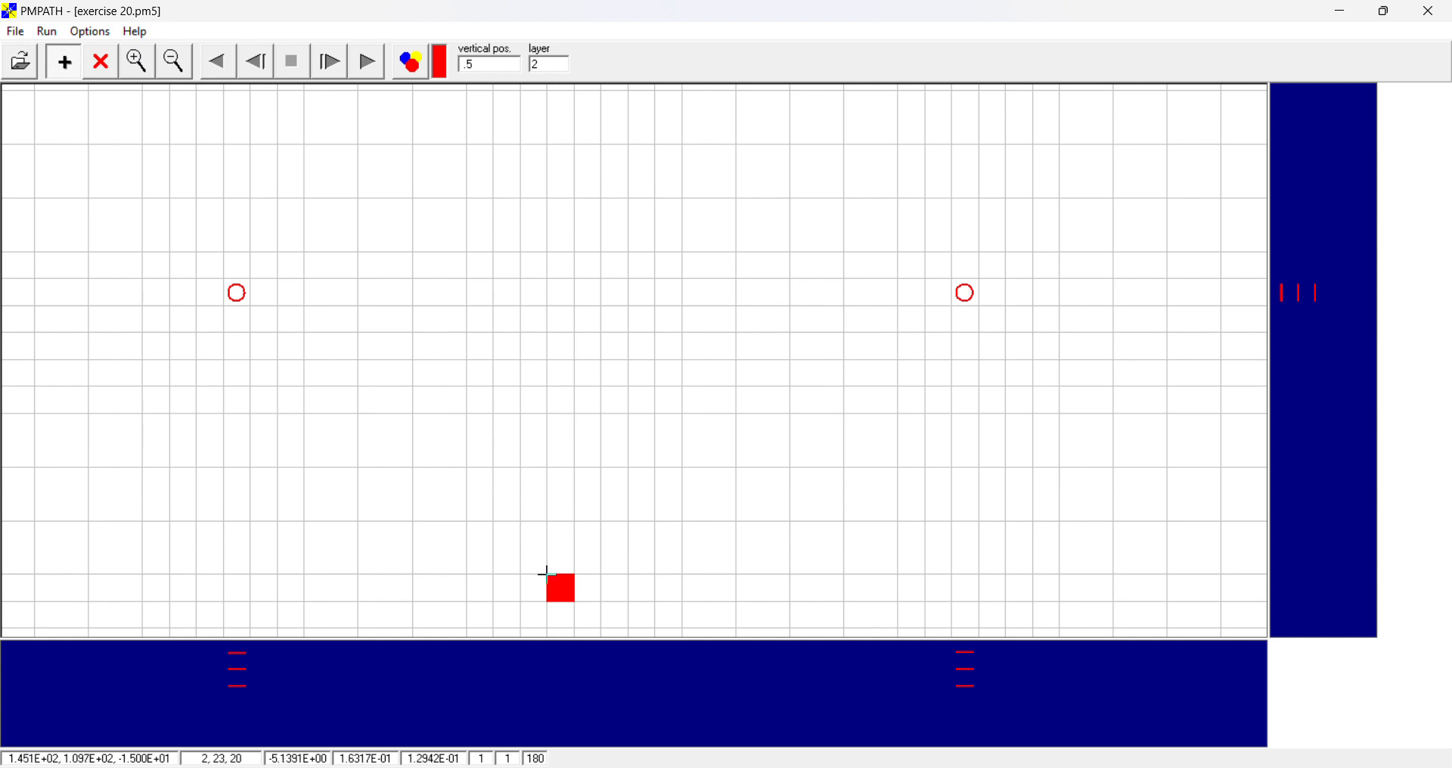
left_click(573, 596)
left_click(644, 501)
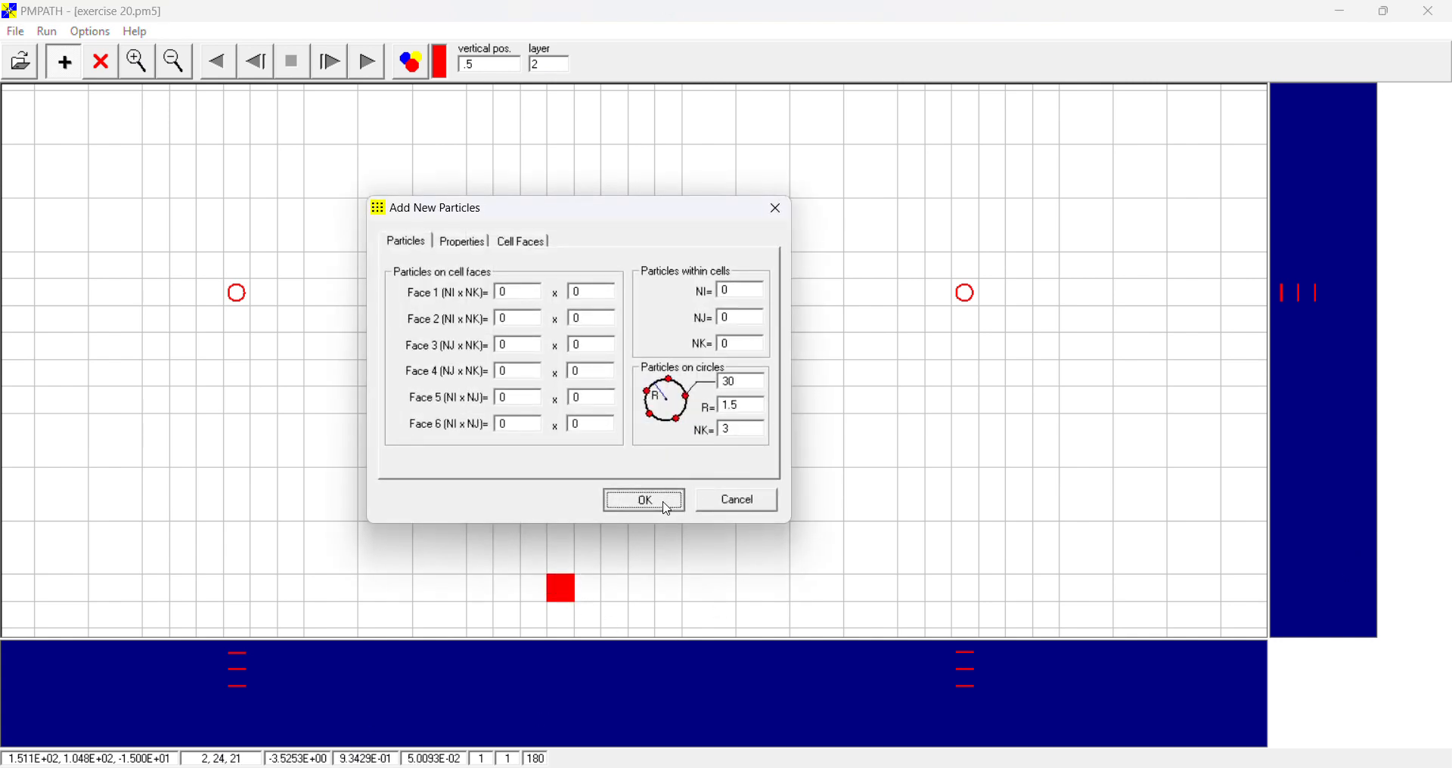
Show the whole model grid and set the particle tracking step length to 30 days with a maximum of 12 steps.
left_click(175, 61)
left_click(87, 34)
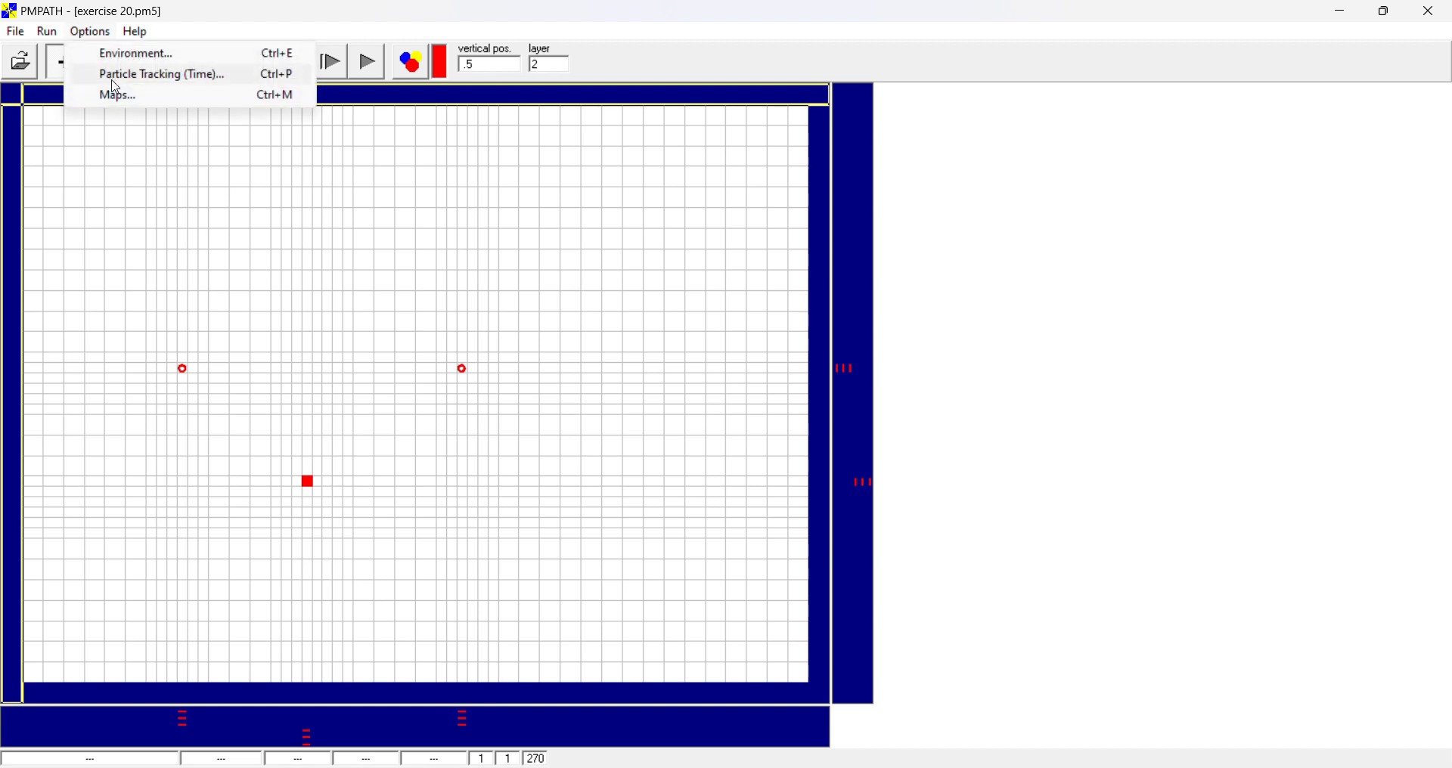
left_click(117, 72)
double_click(865, 328)
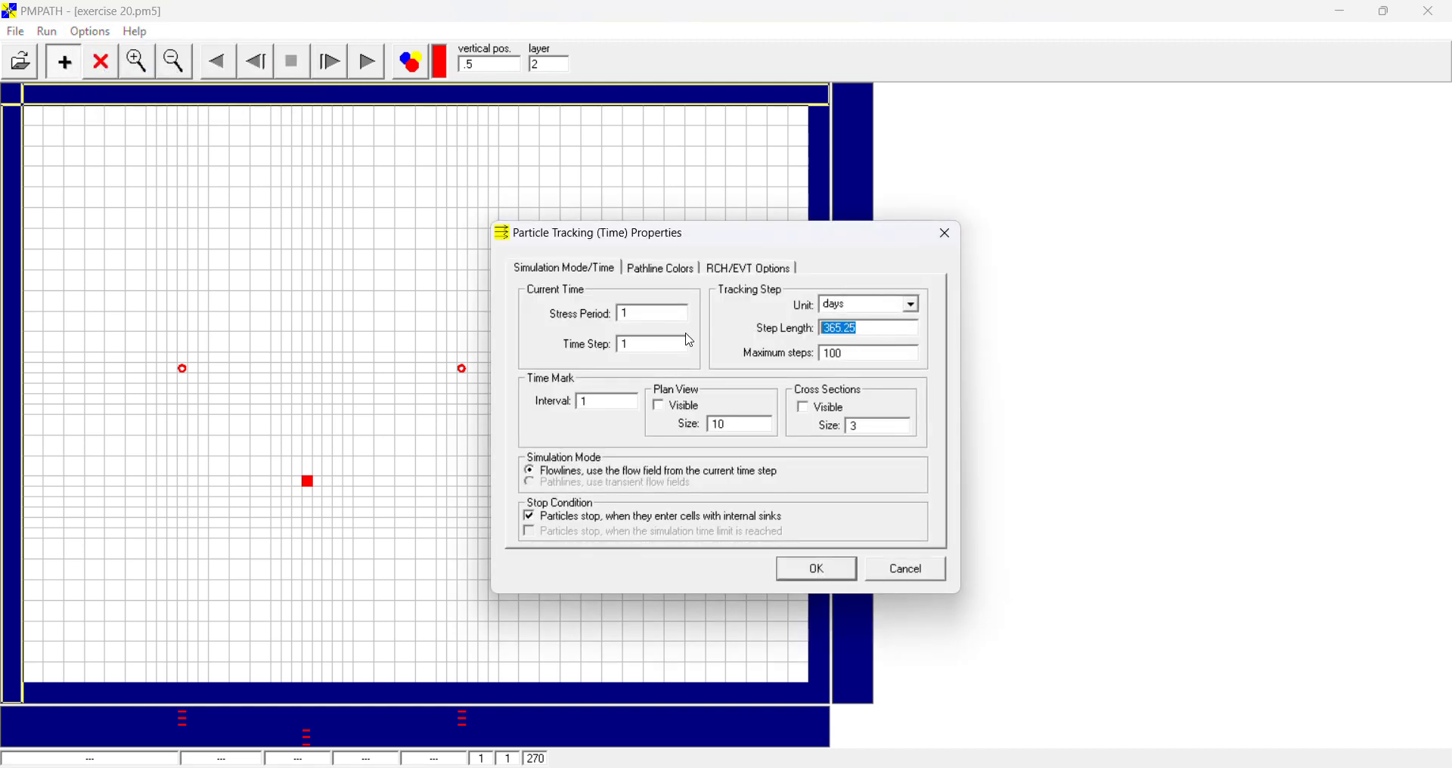
type("30")
double_click(862, 352)
type("12")
Color the pathlines by layer instead of by particle, blue for layer 1 and red for layer 2, and apply the tracking properties.
left_click(659, 270)
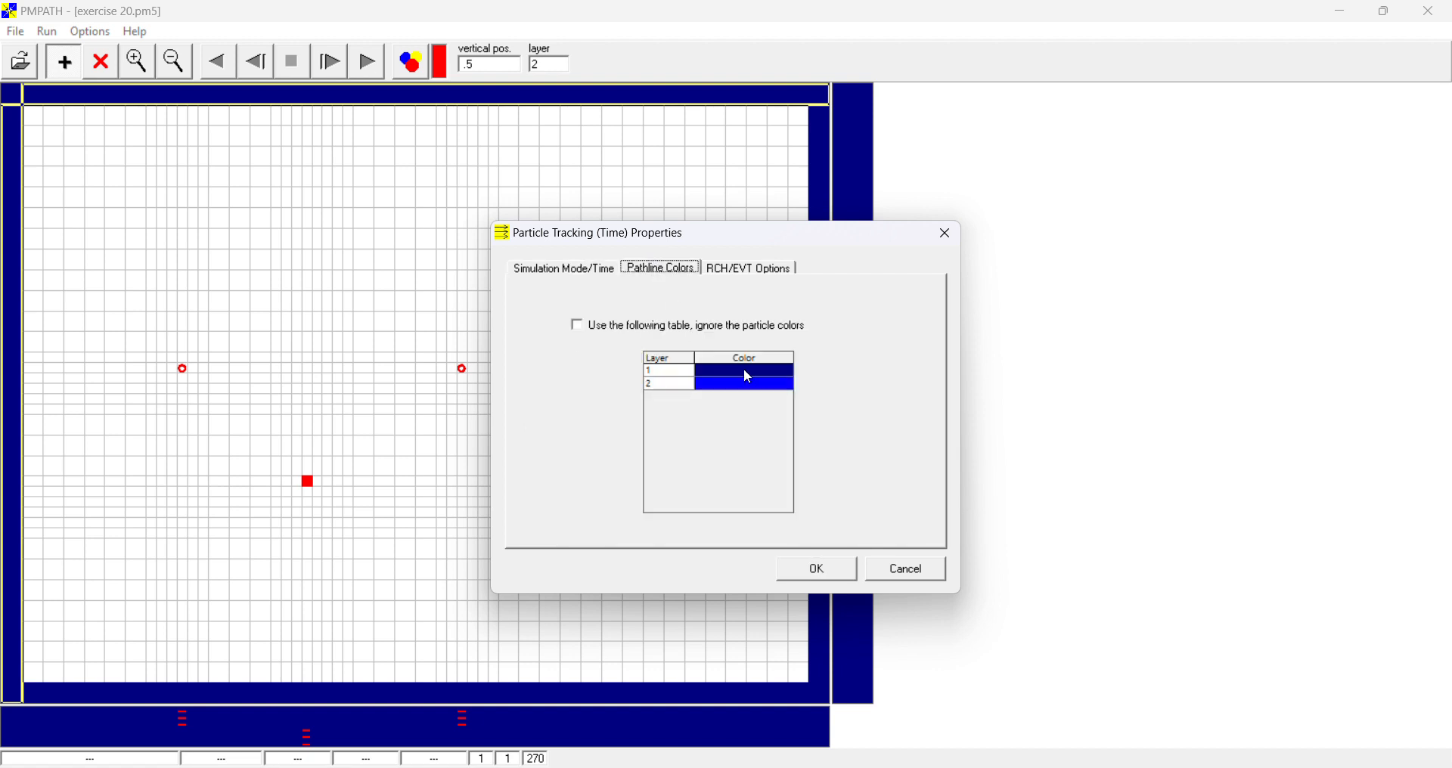
left_click(787, 371)
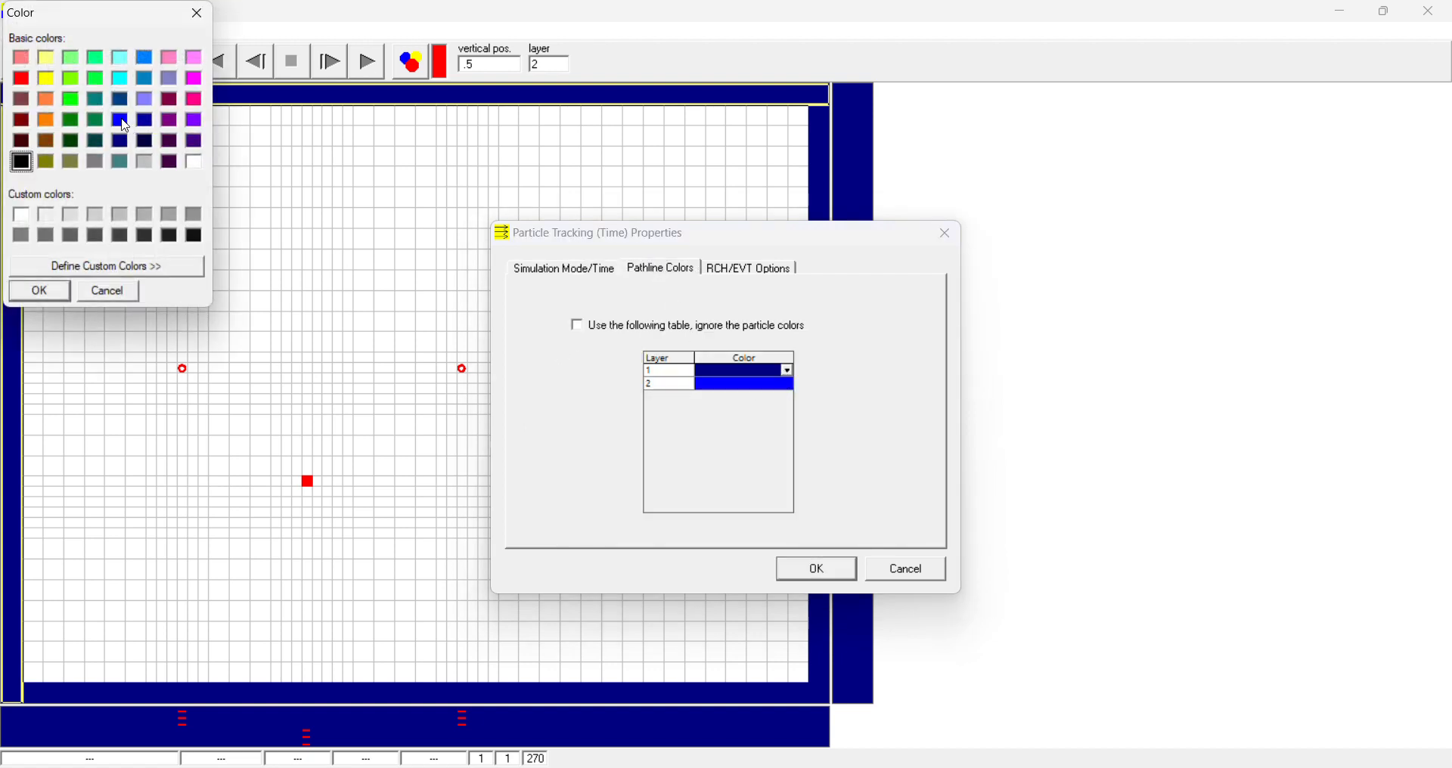
left_click(122, 122)
left_click(38, 290)
left_click(724, 391)
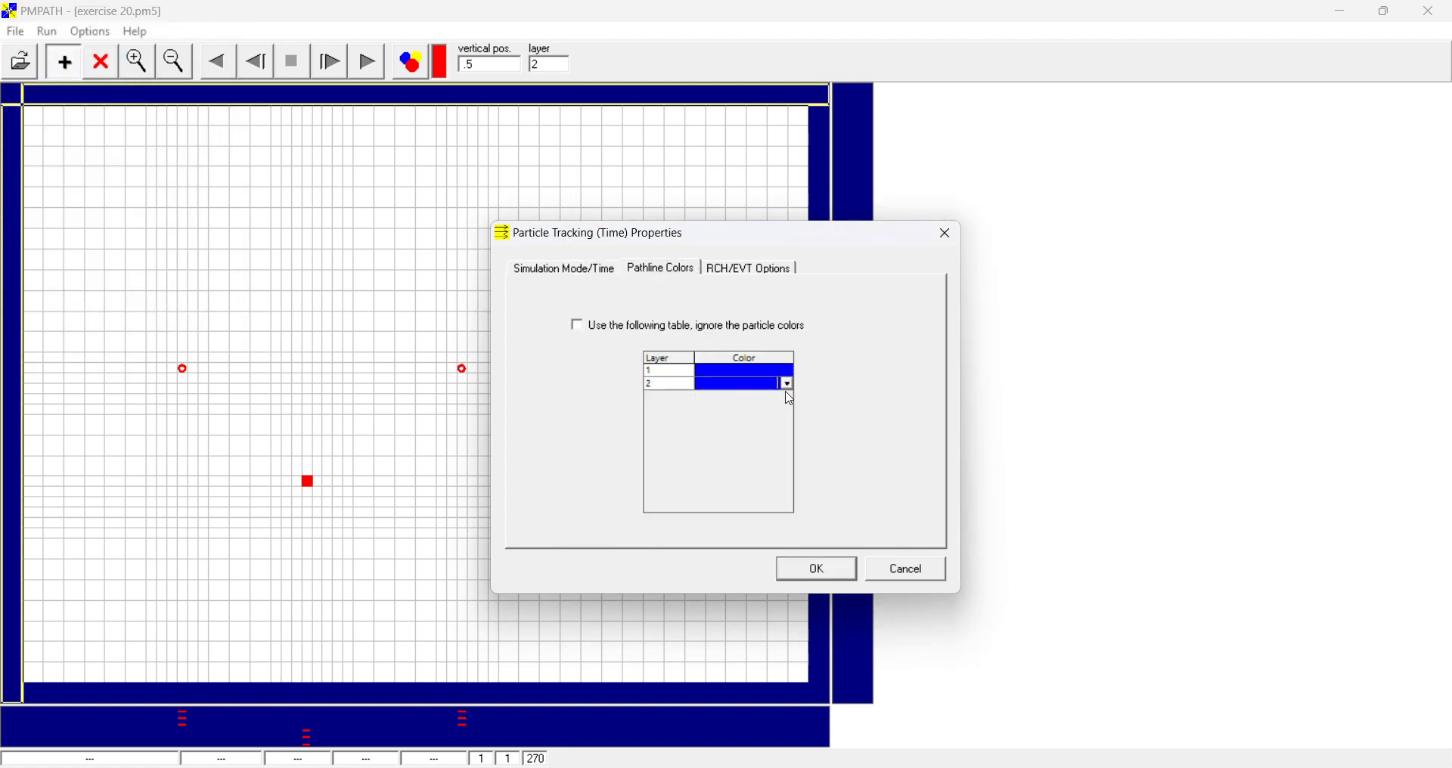
left_click(787, 384)
left_click(22, 79)
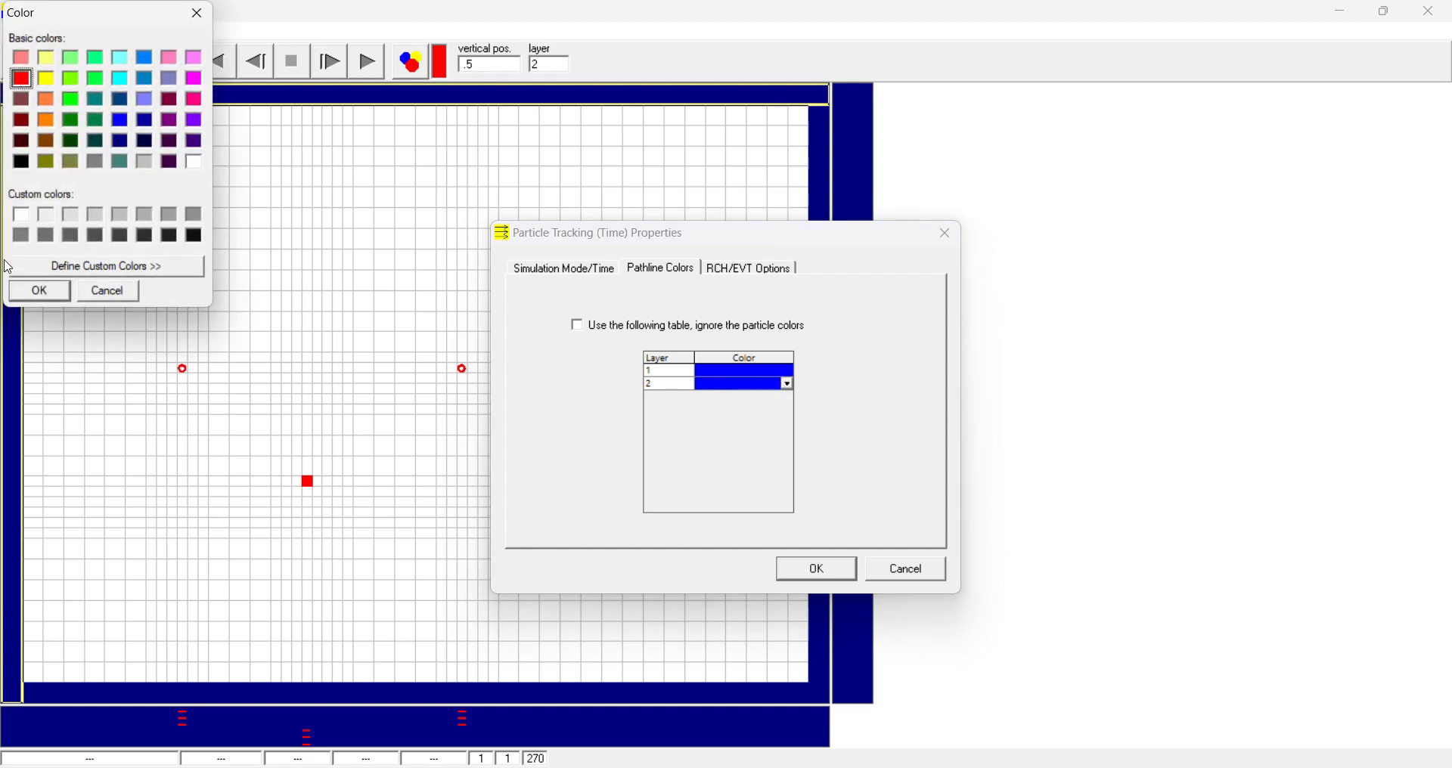
left_click(37, 295)
left_click(579, 329)
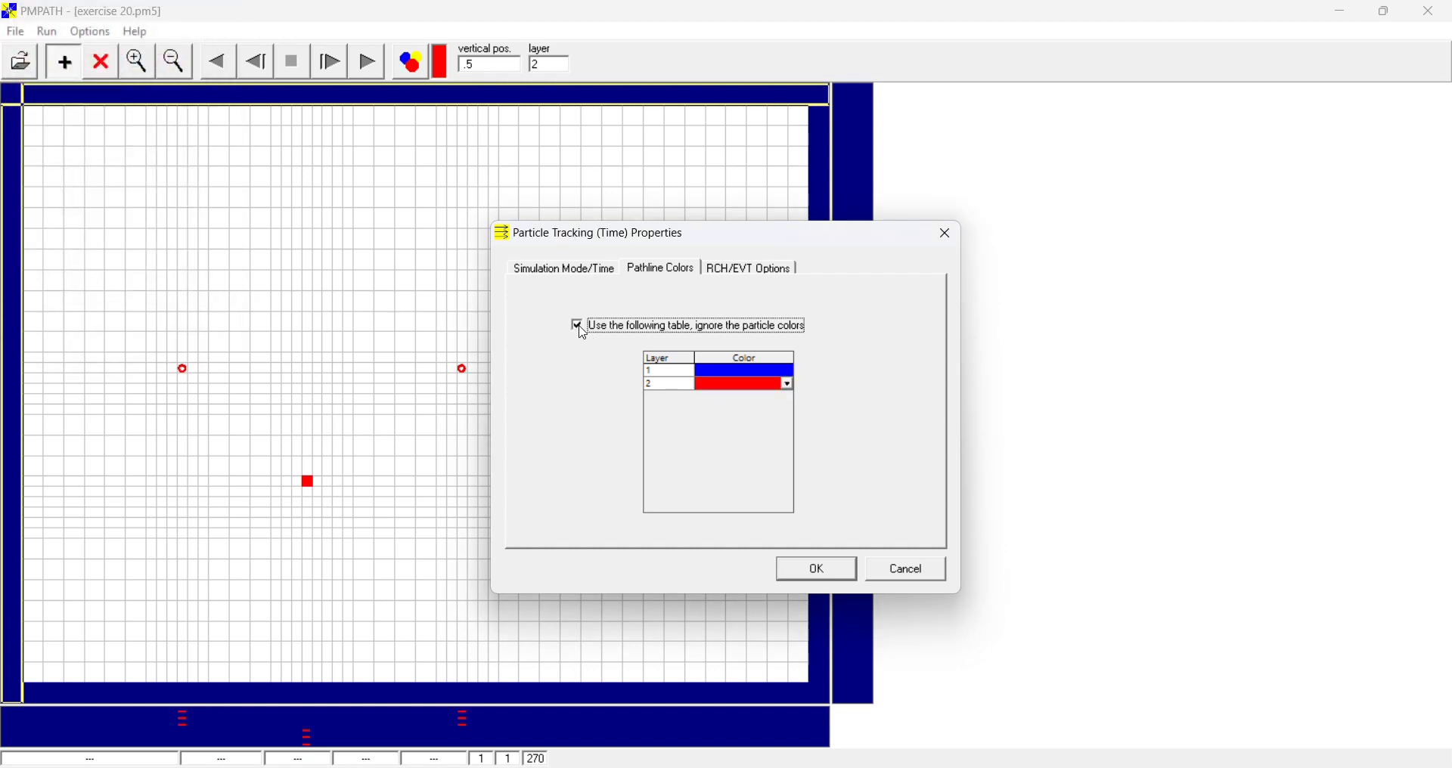
left_click(734, 275)
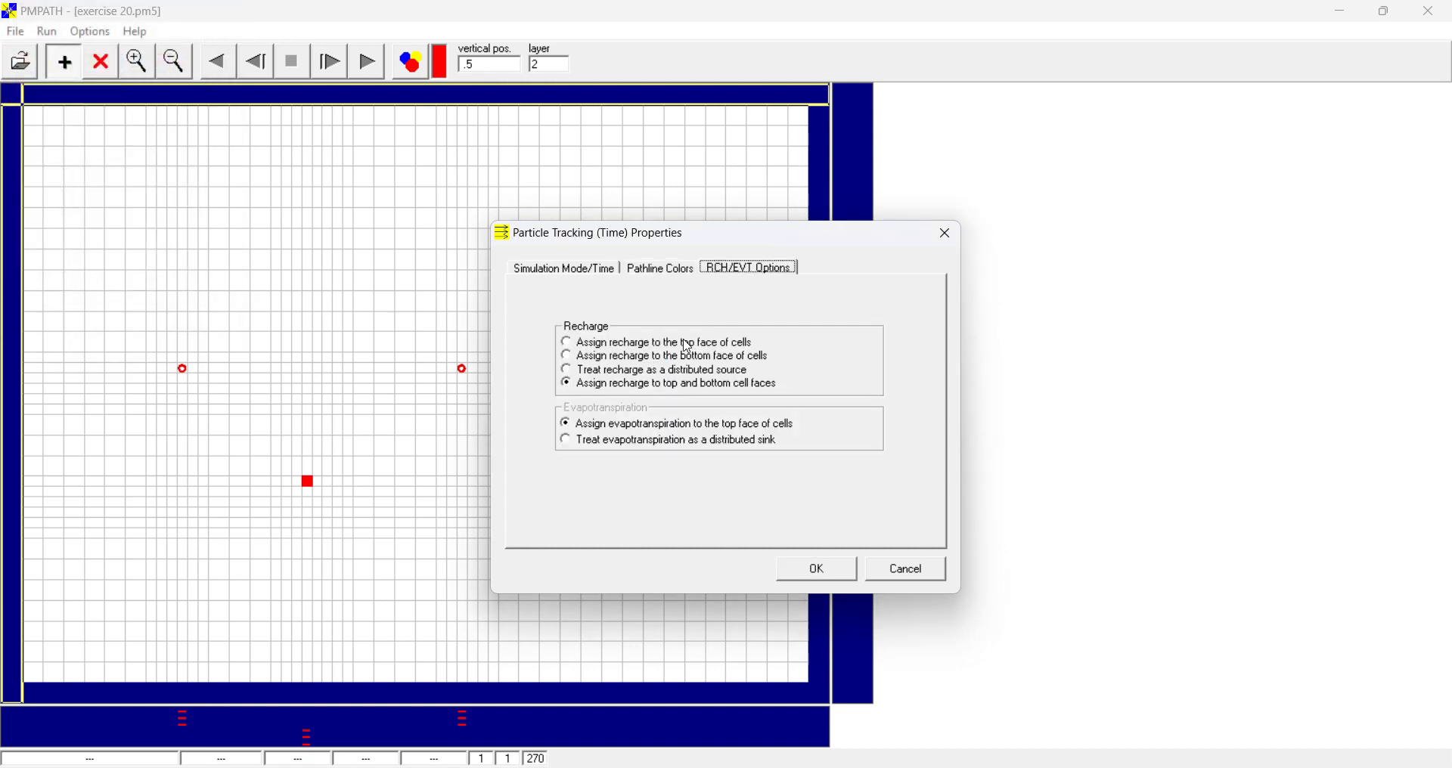
left_click(844, 577)
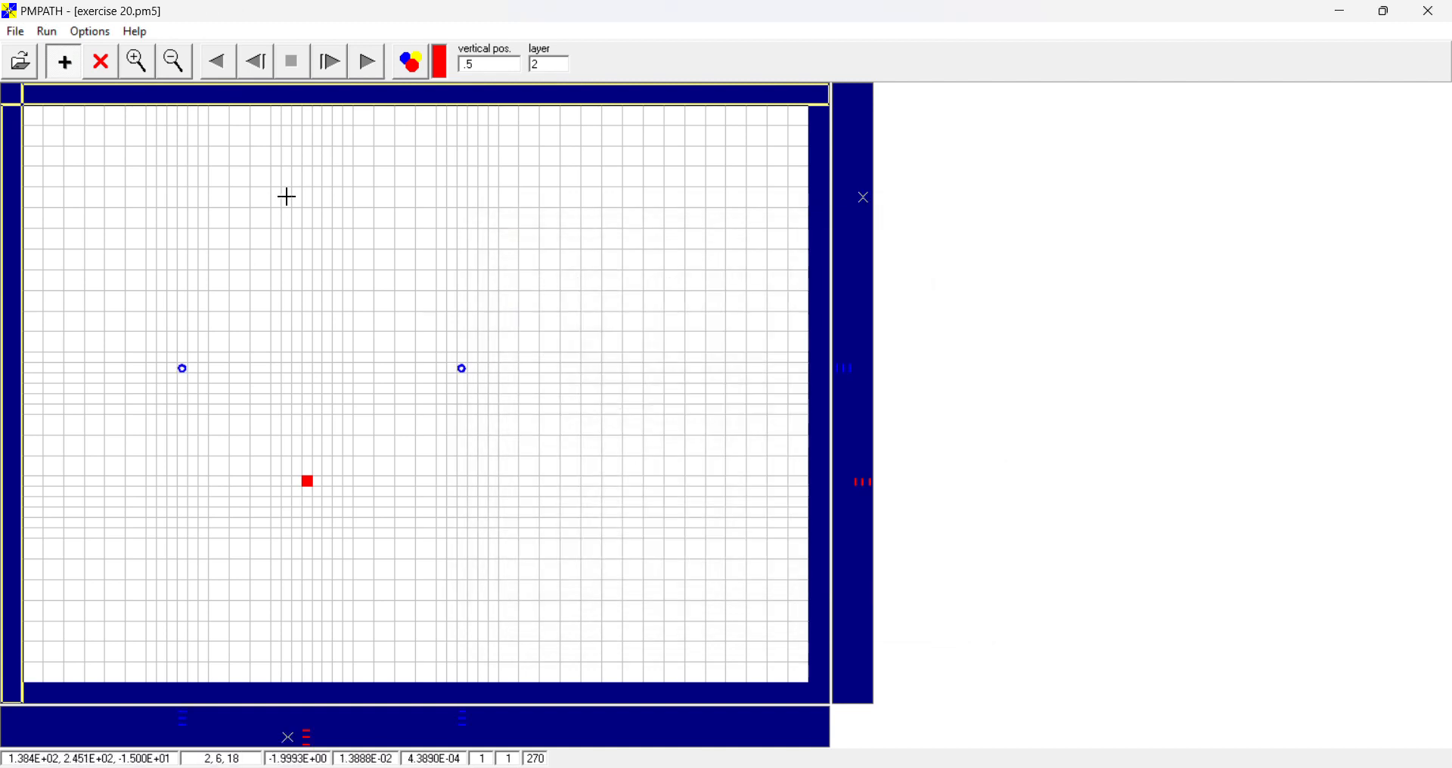
Return to layer 1 and set the cross sections to exaggeration 5, projection row 15 and projection column 20.
left_click(565, 66)
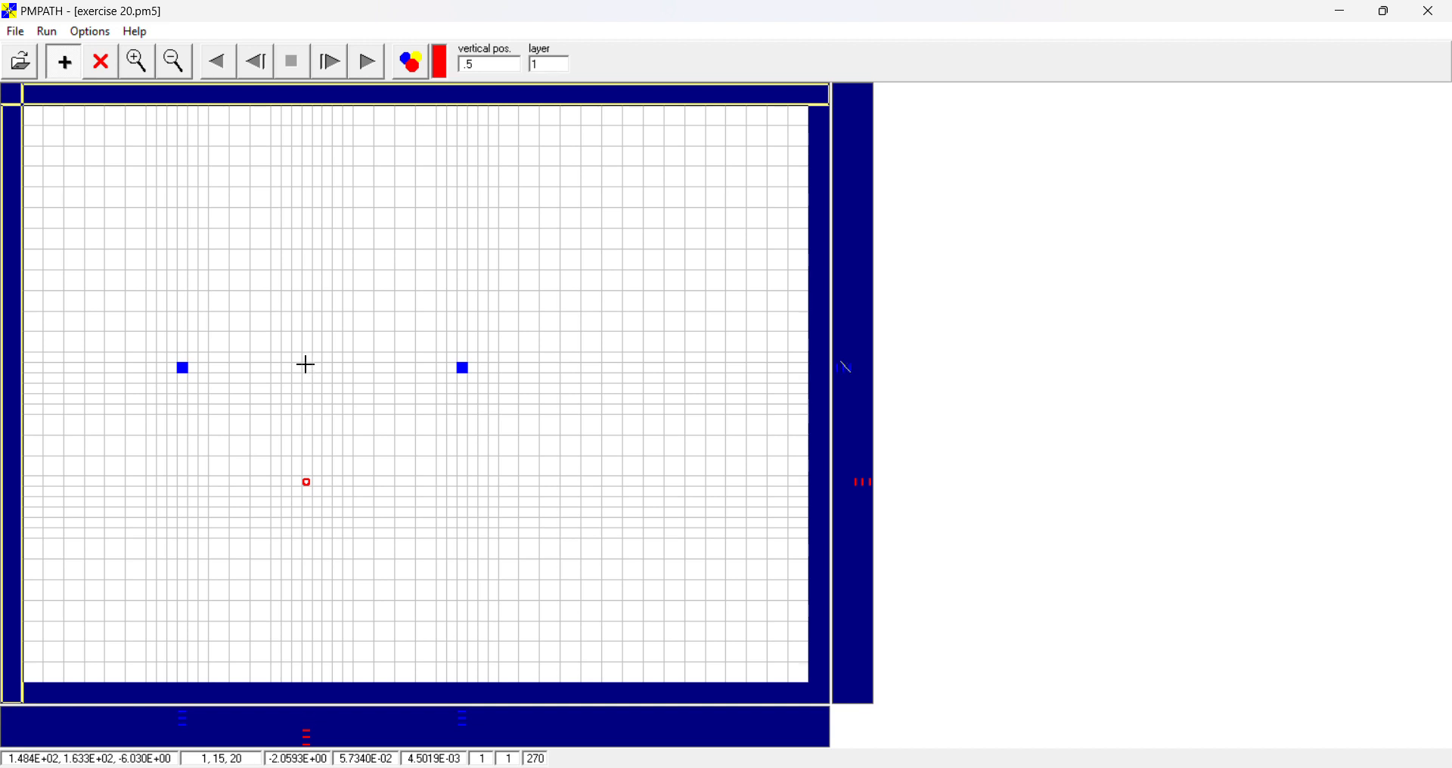
left_click(90, 31)
left_click(147, 55)
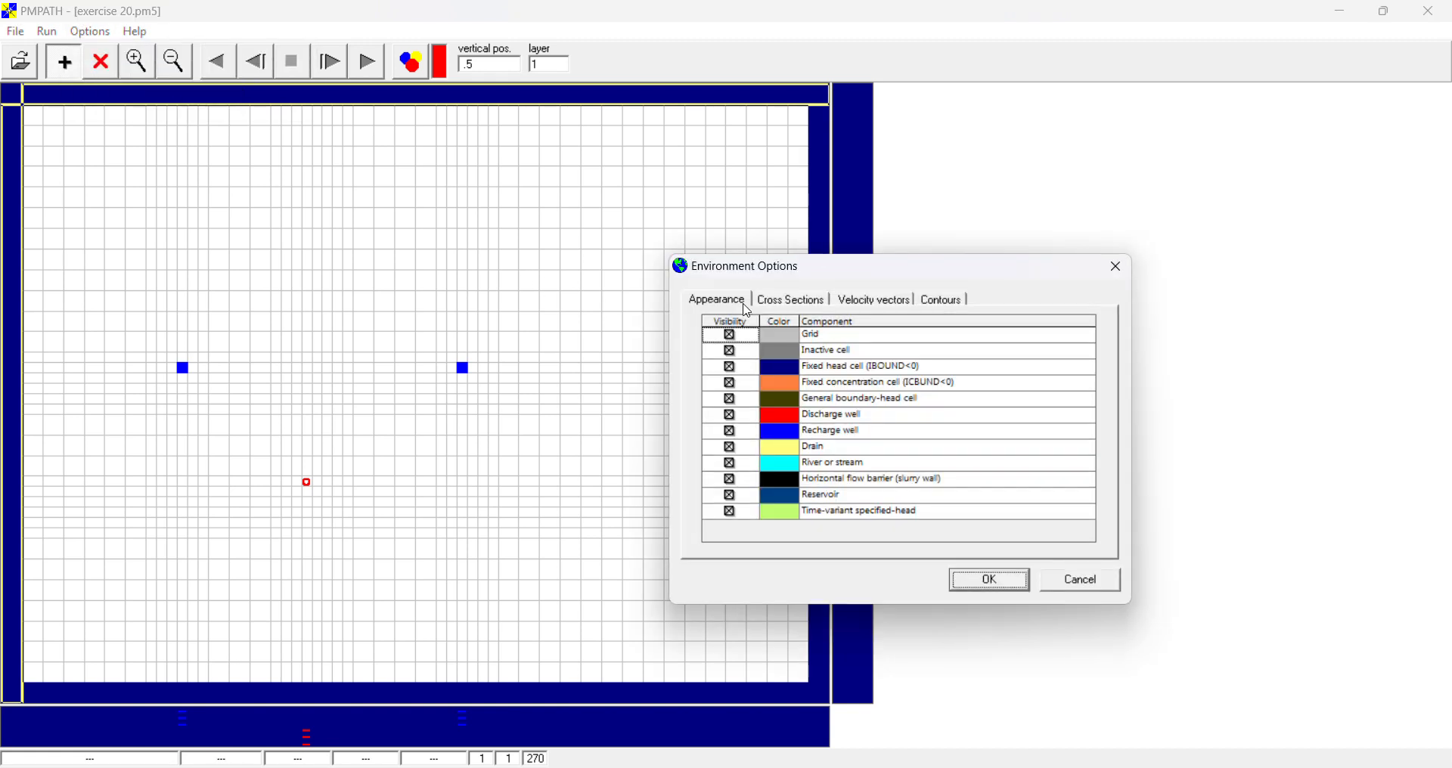
left_click(800, 301)
left_click(983, 428)
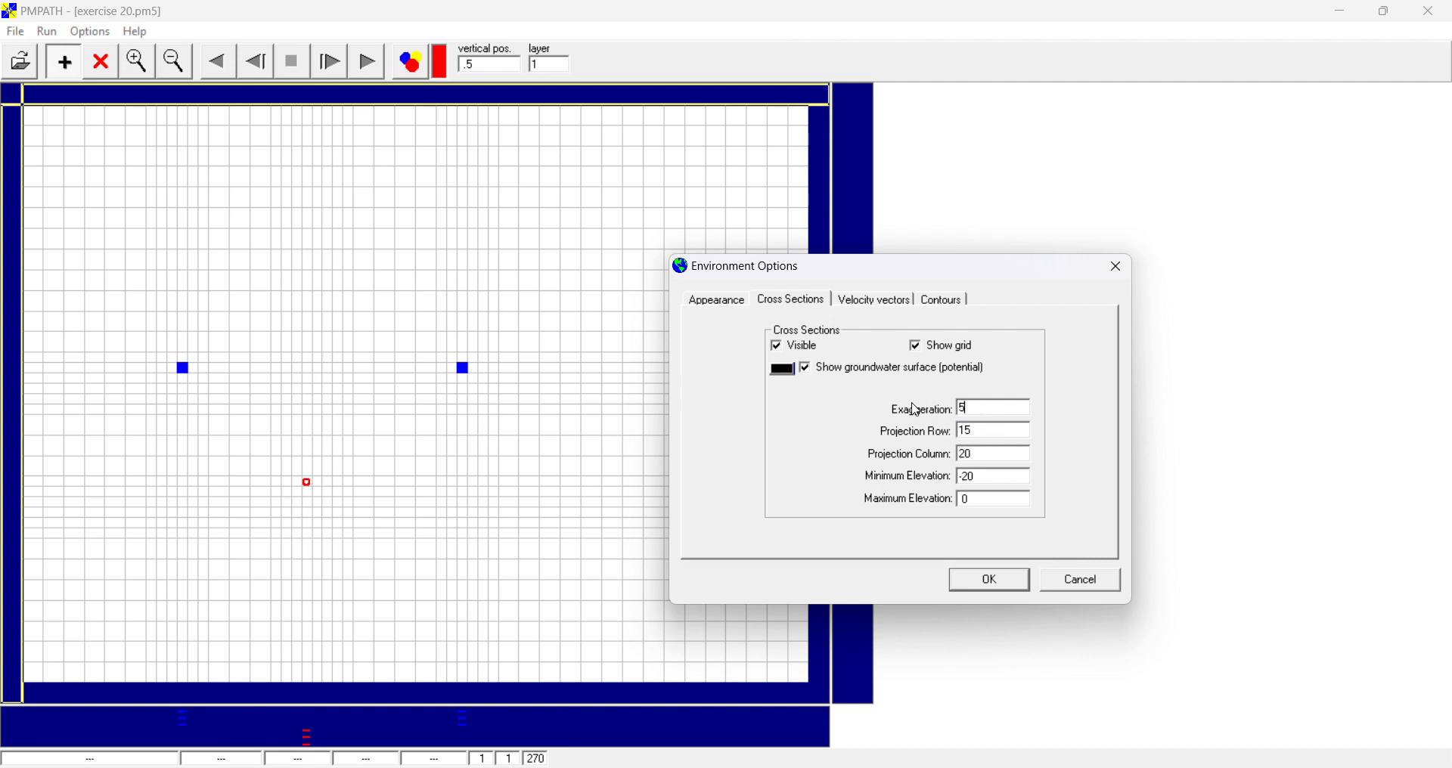
left_click(967, 584)
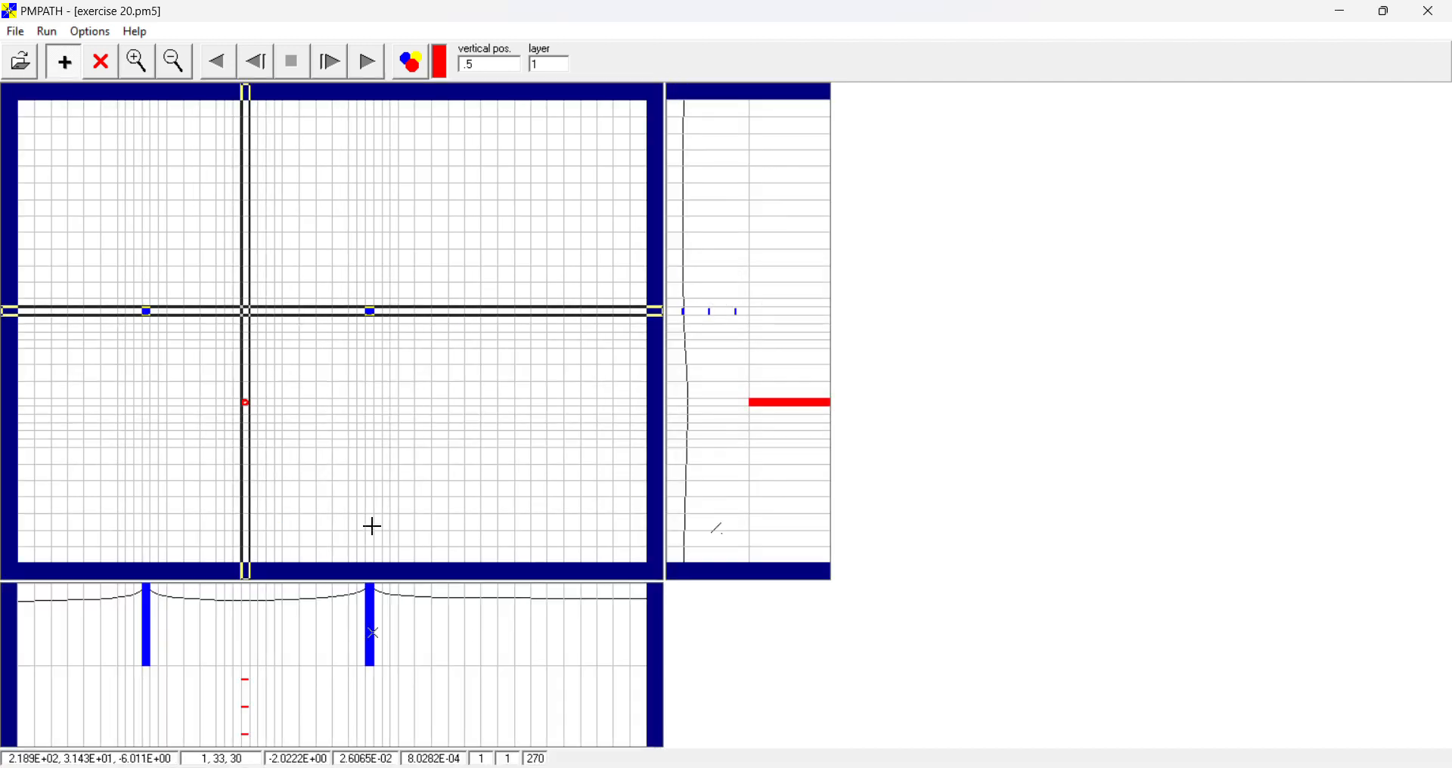
Review the time and pathline color settings for particle tracking and close them without changes.
left_click(111, 38)
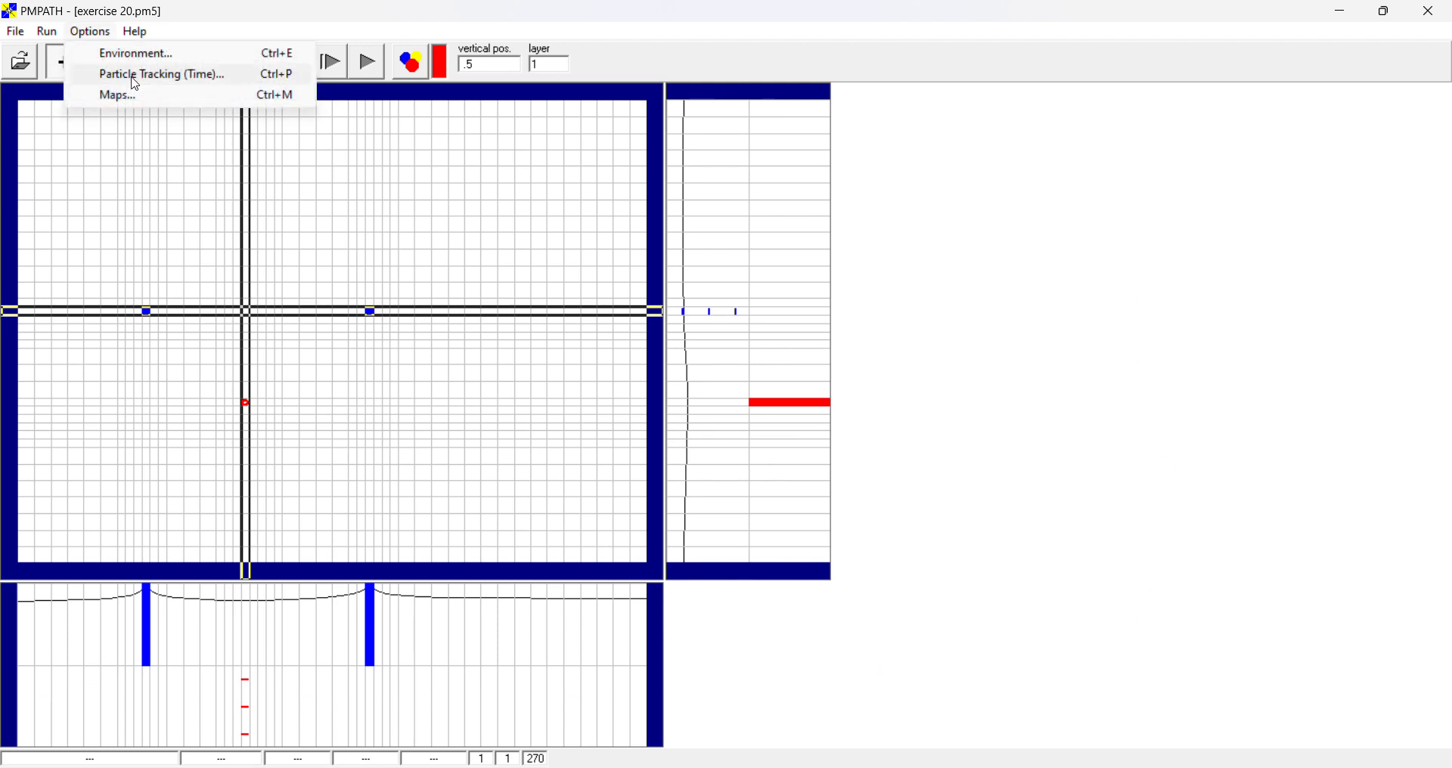
left_click(133, 74)
left_click(651, 269)
left_click(576, 269)
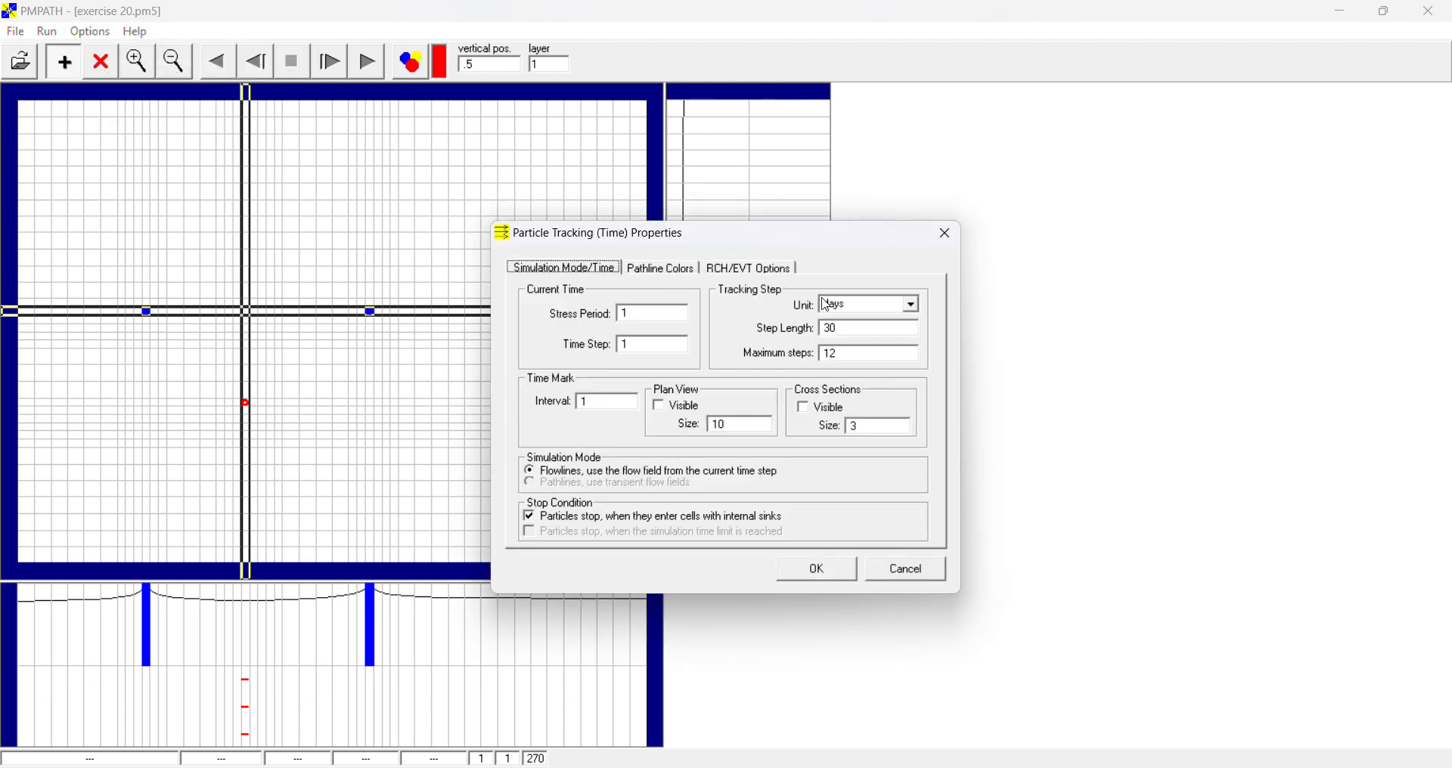
left_click(945, 233)
left_click(90, 32)
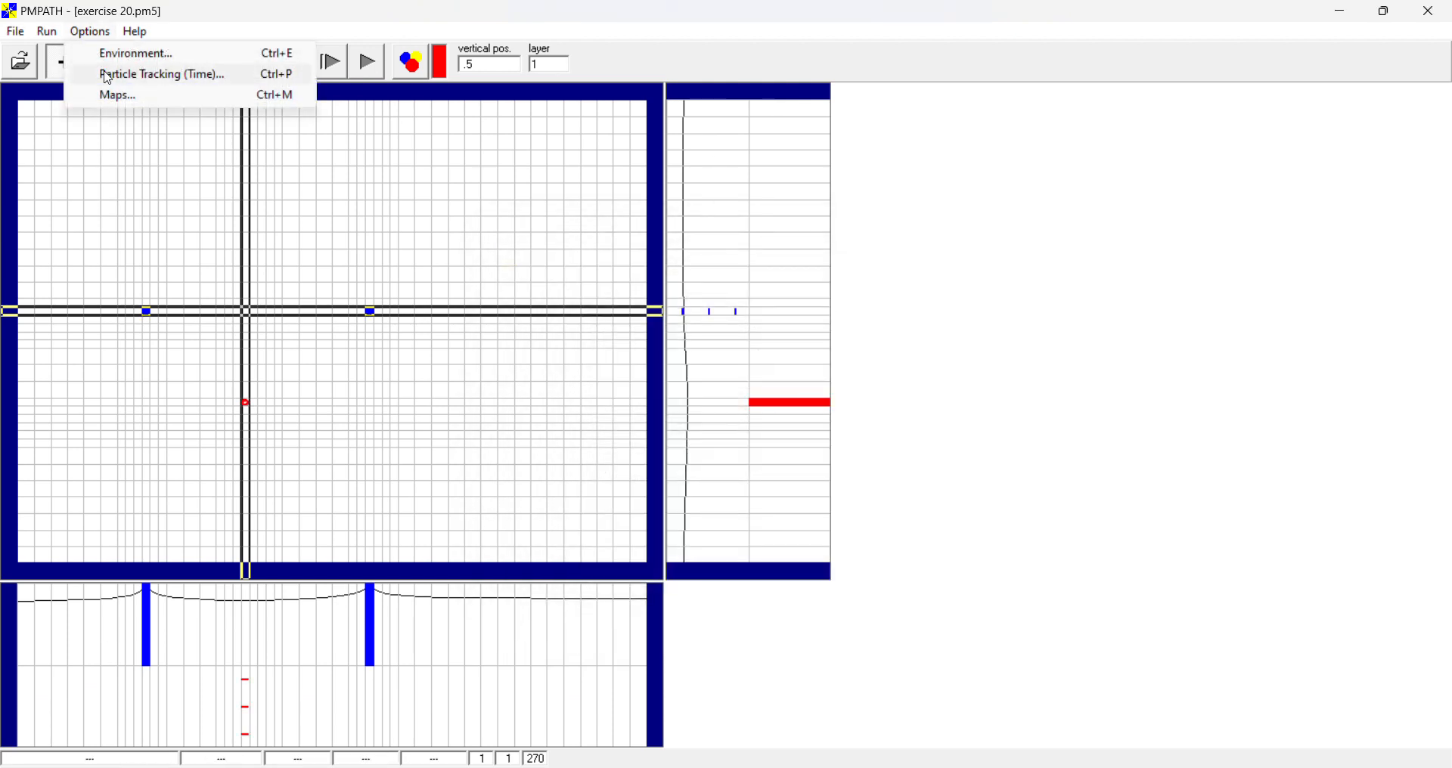
left_click(123, 53)
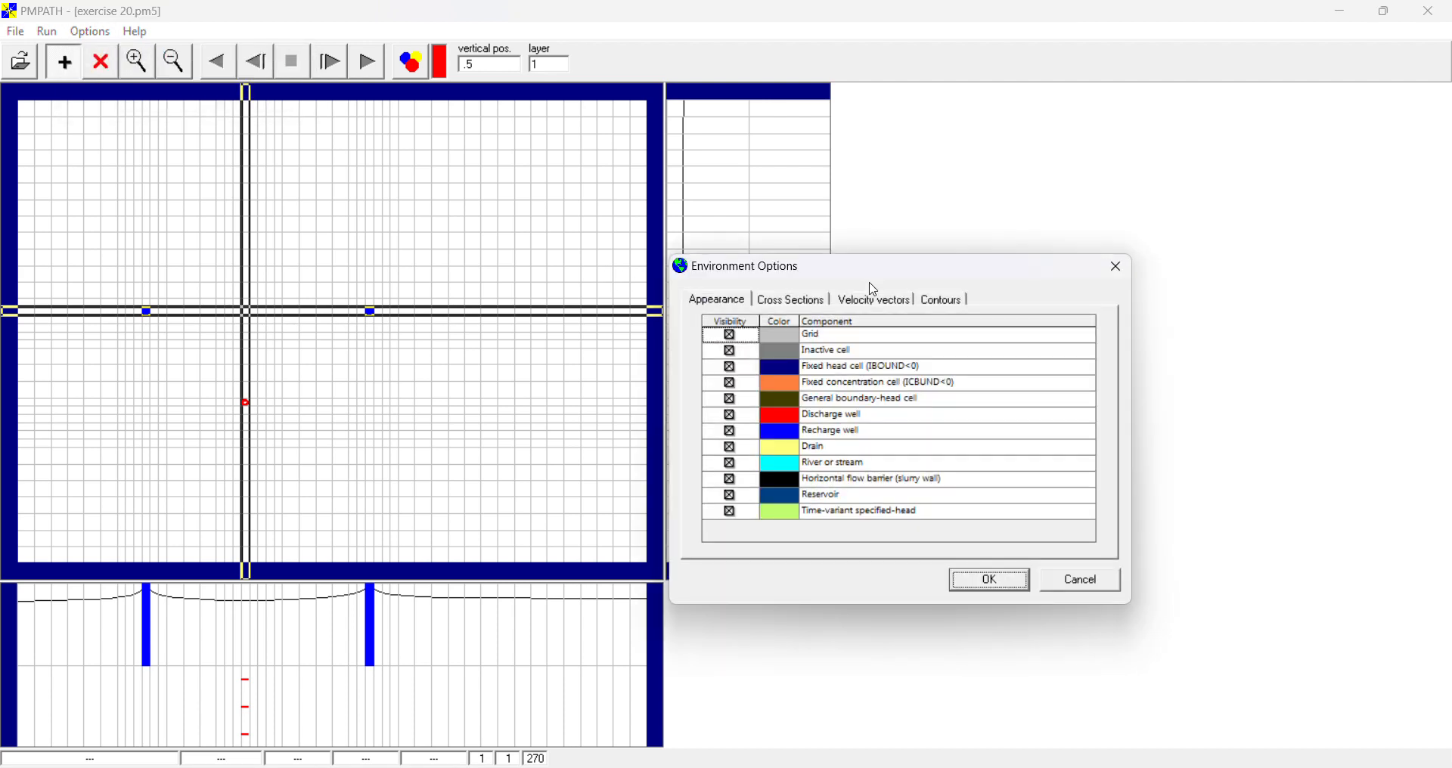
left_click(938, 303)
left_click(726, 338)
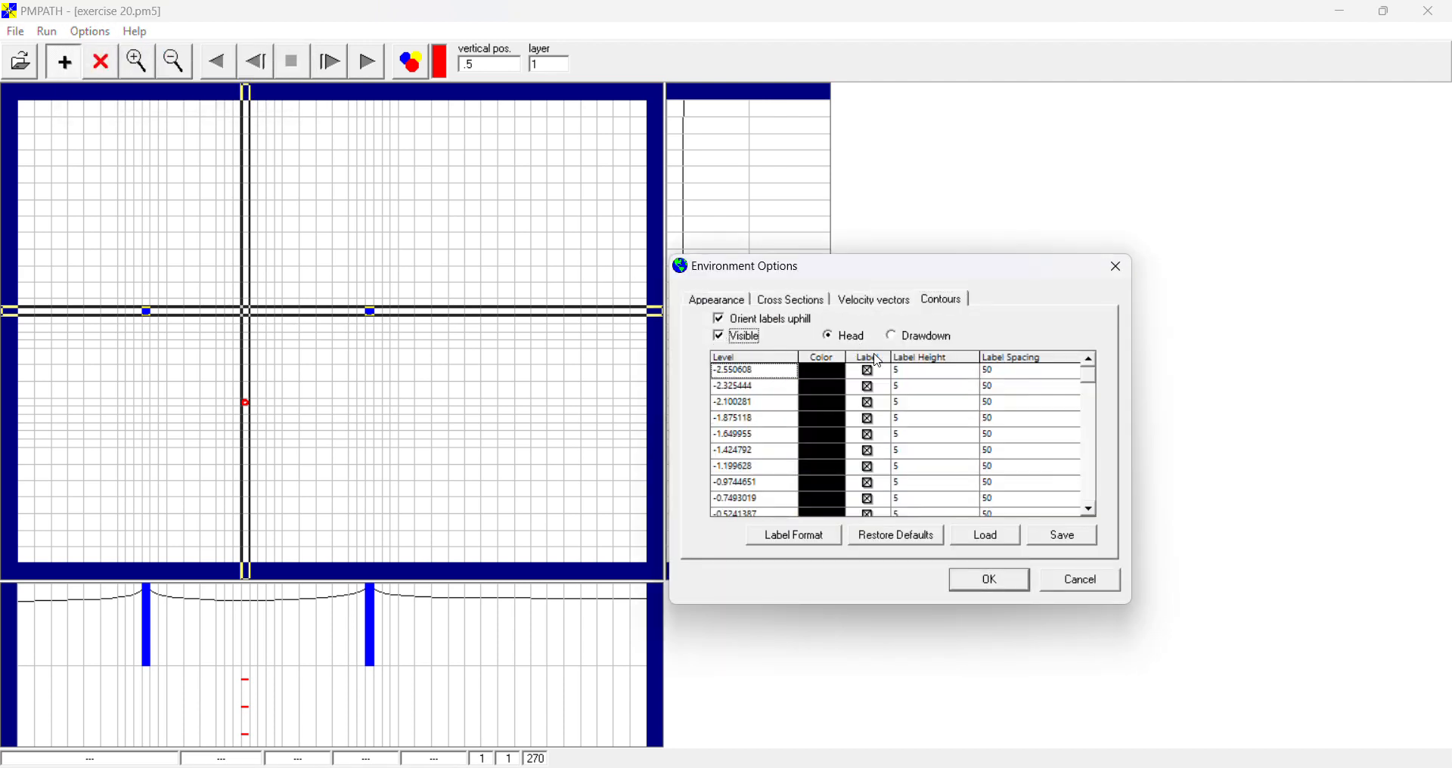
left_click(768, 359)
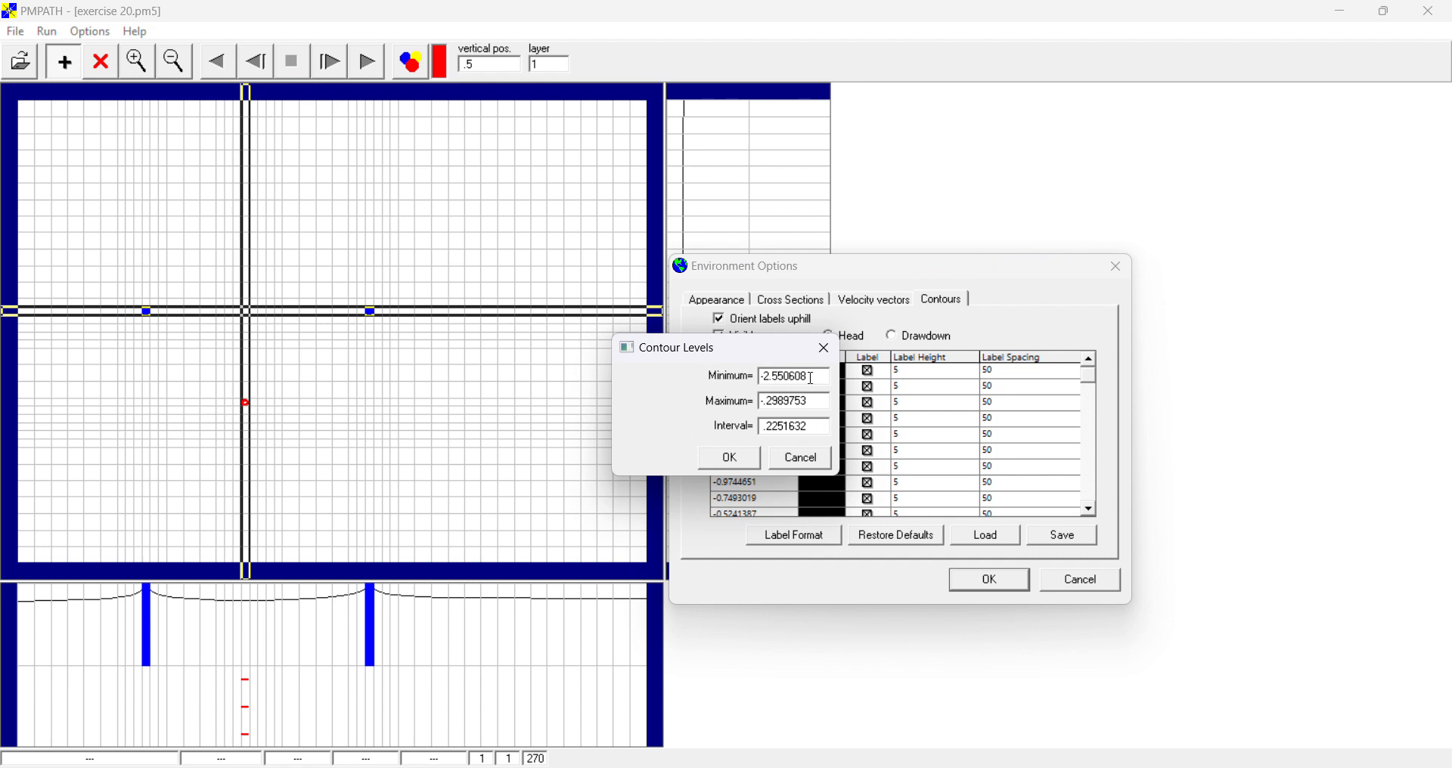
left_click_drag(822, 380, 580, 408)
left_click(825, 348)
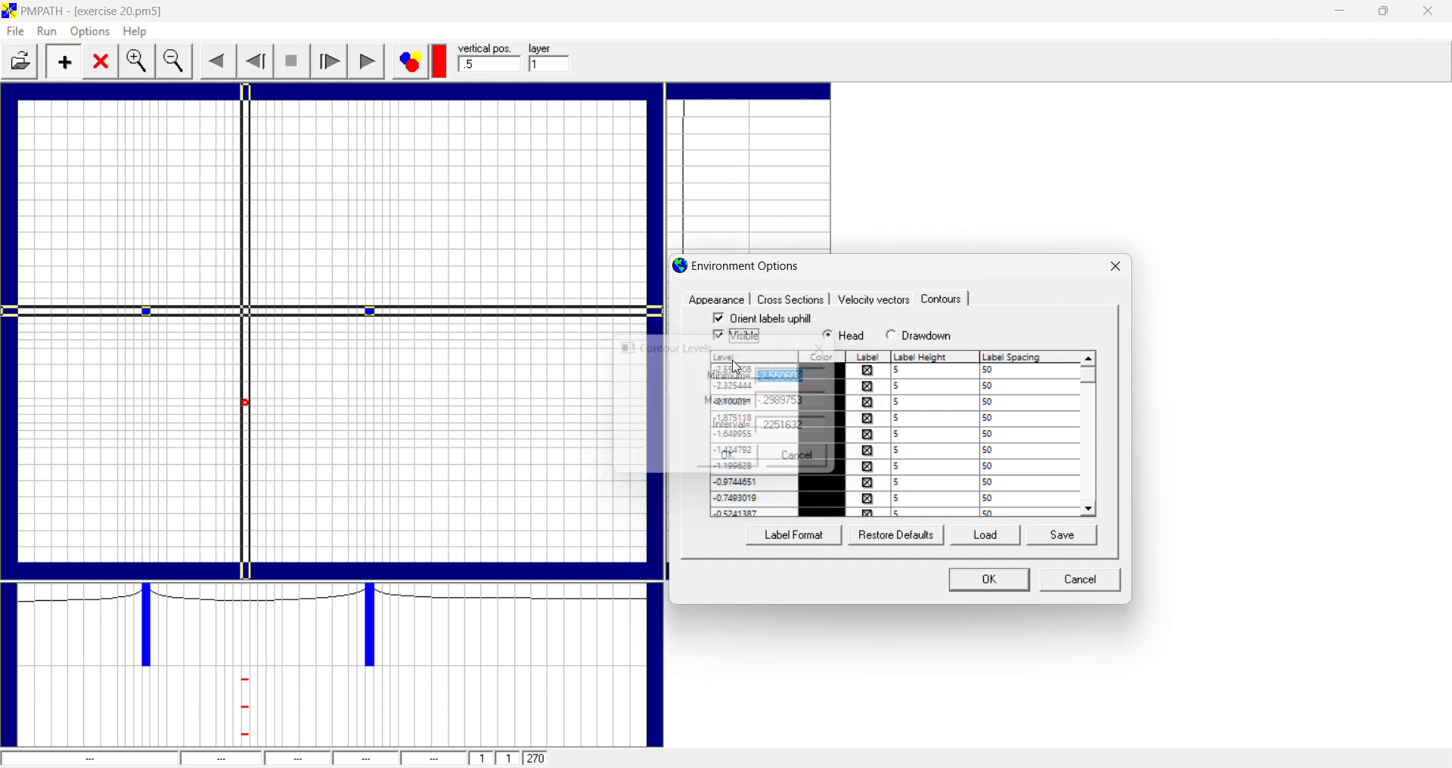
left_click(786, 301)
left_click(720, 296)
left_click(790, 301)
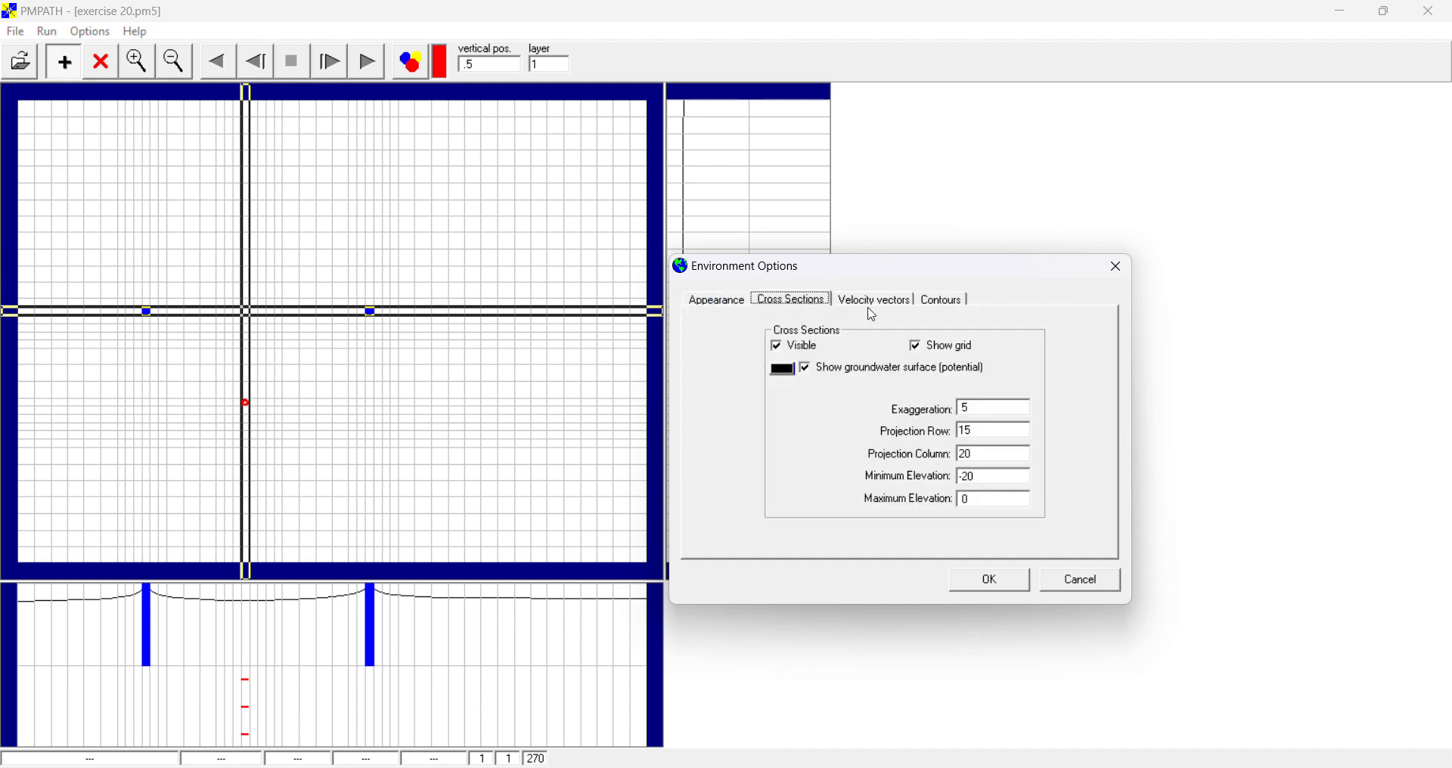
left_click(874, 302)
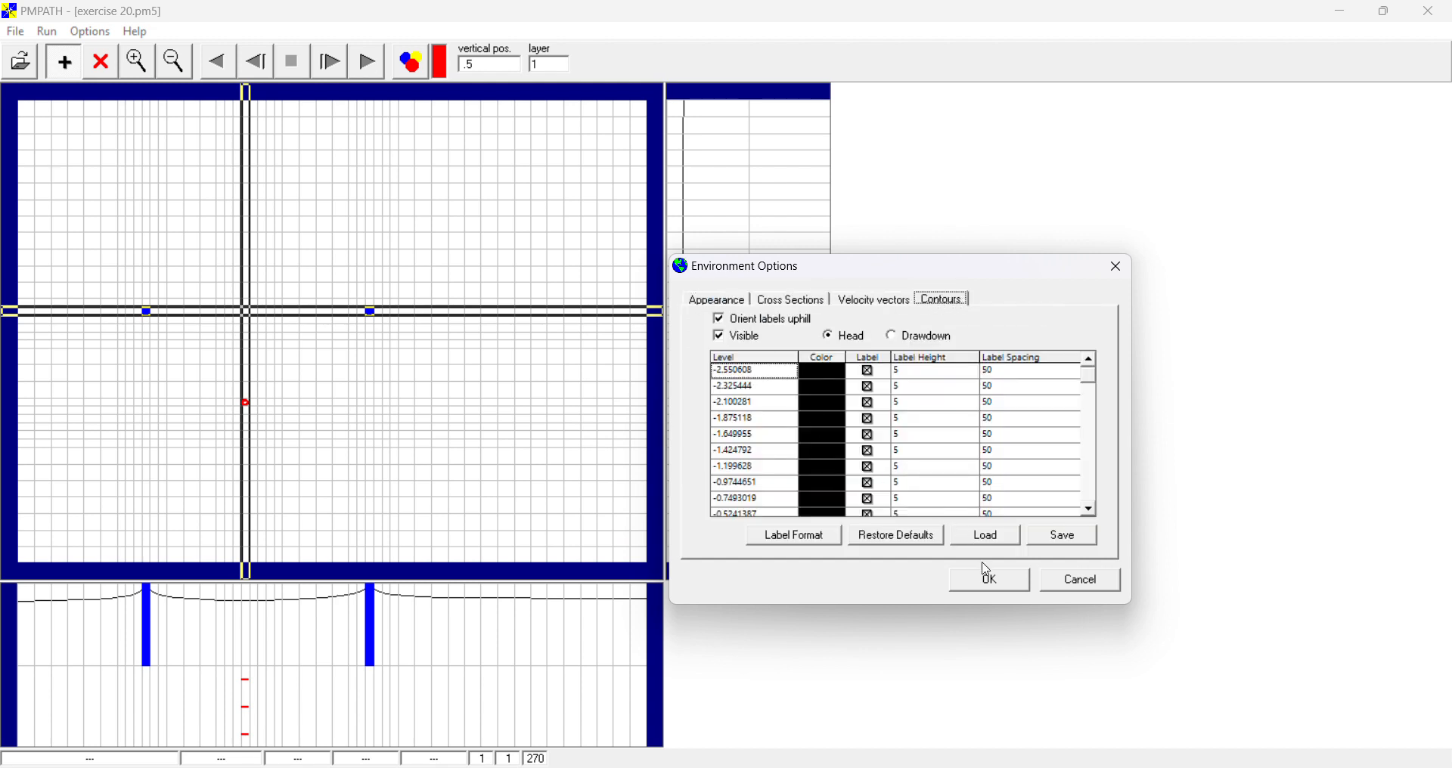
left_click(1058, 586)
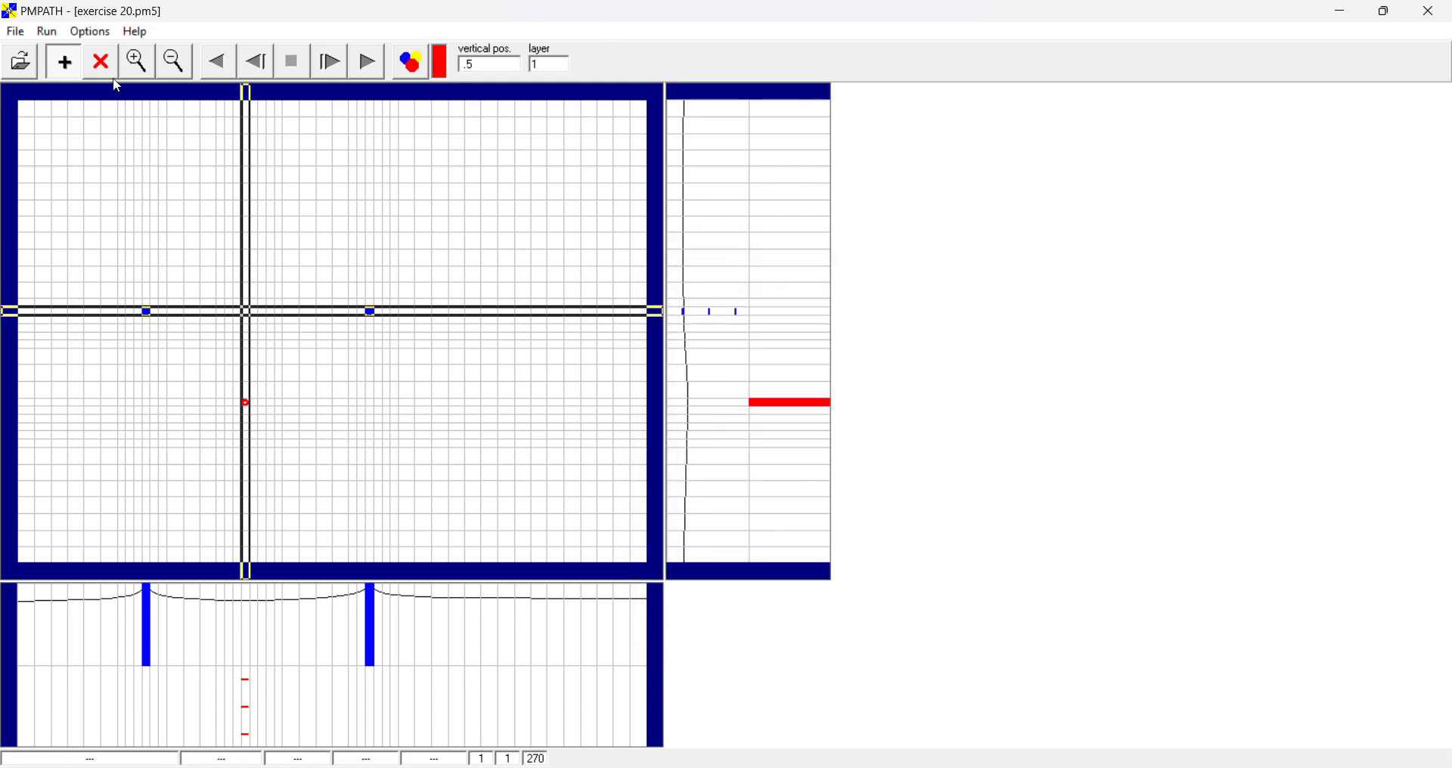
Run the particle tracking forward for all placed particles.
left_click(87, 31)
left_click(265, 6)
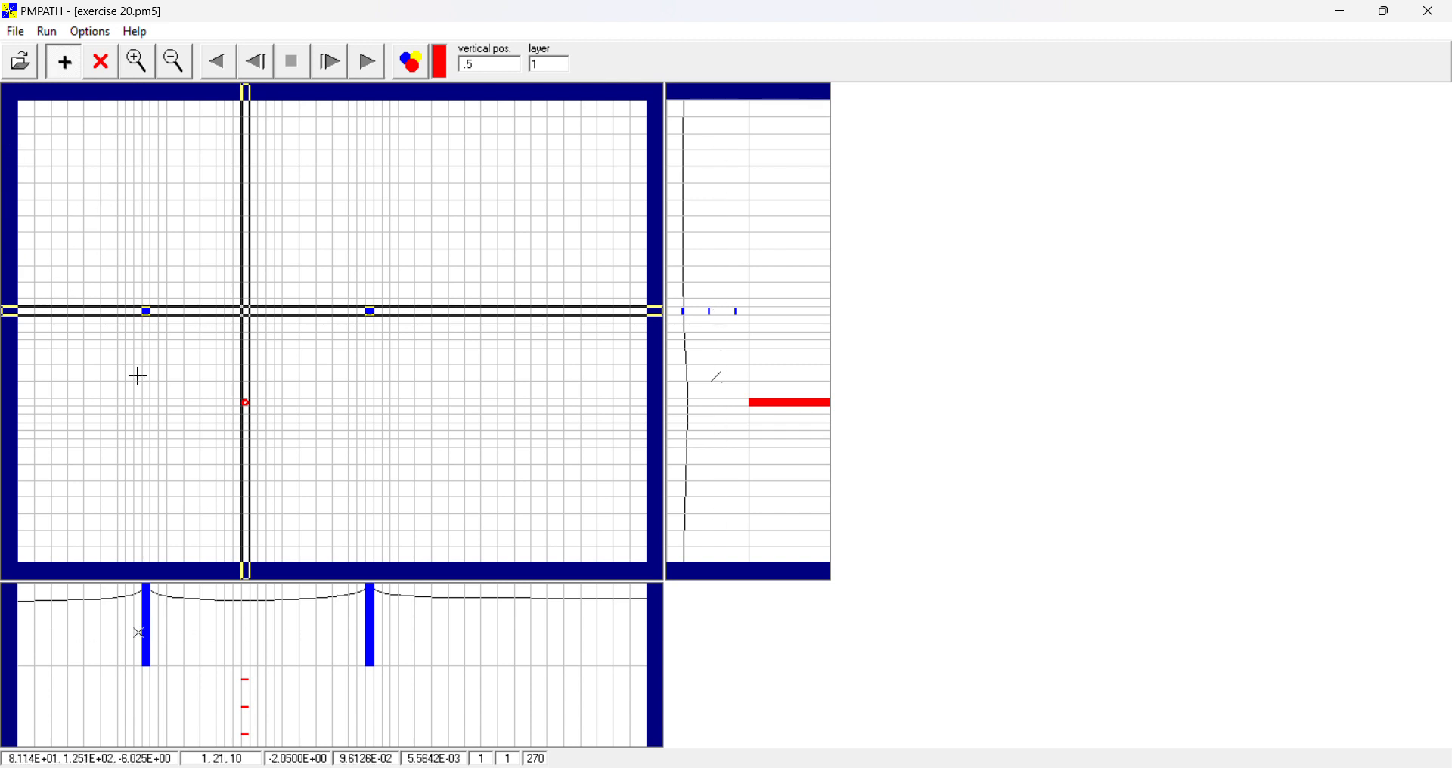
left_click(369, 62)
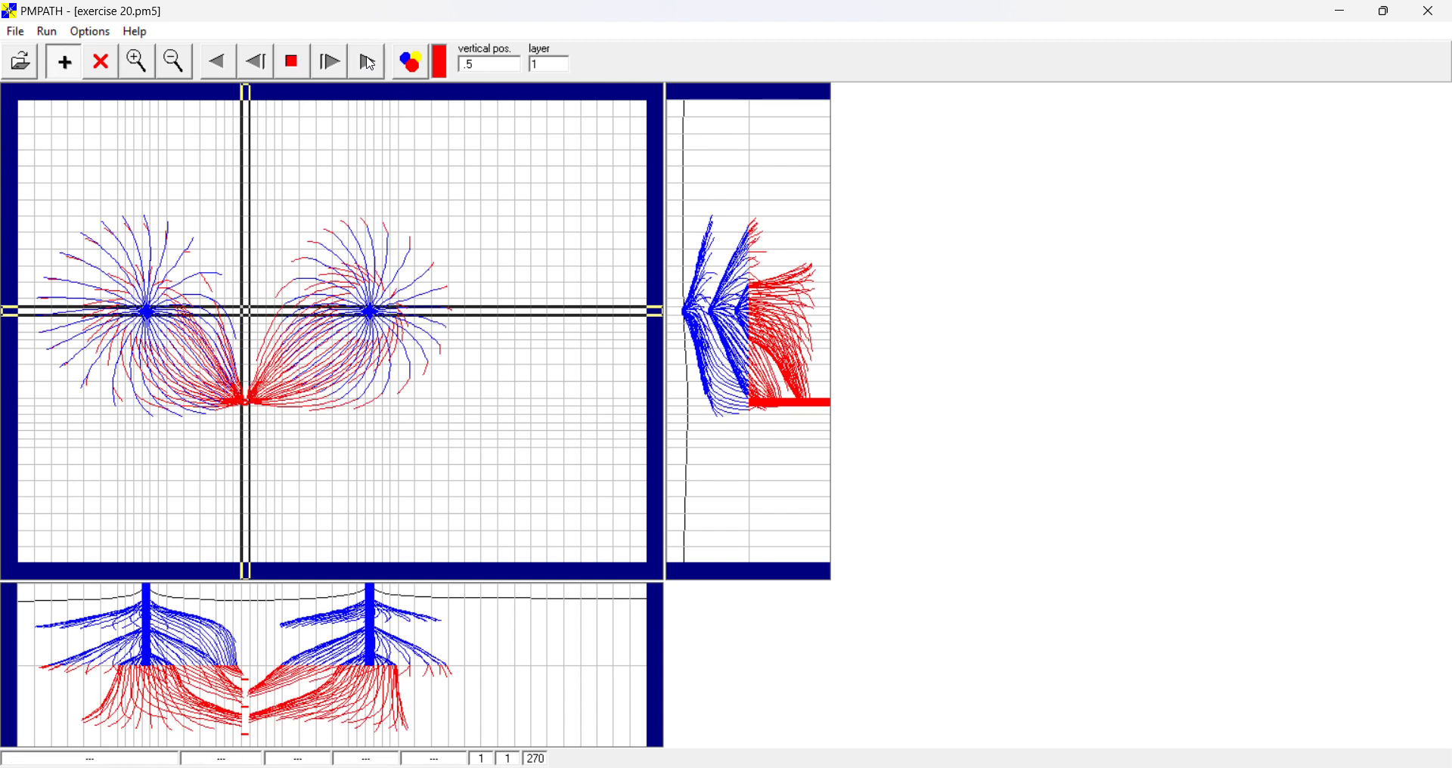